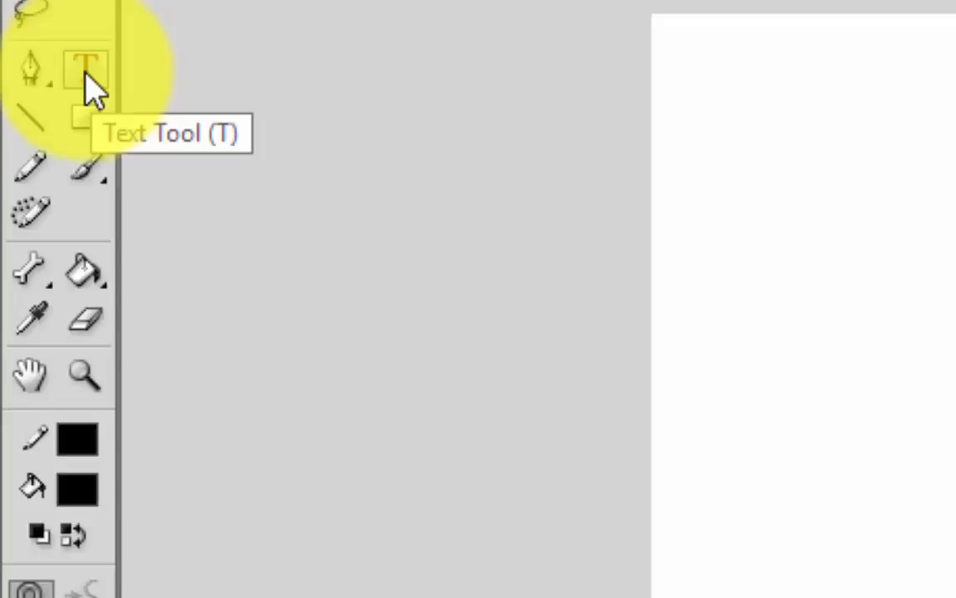
Add the text "Hello World!" in the upper middle of the stage with the Text tool and deselect it
click(86, 69)
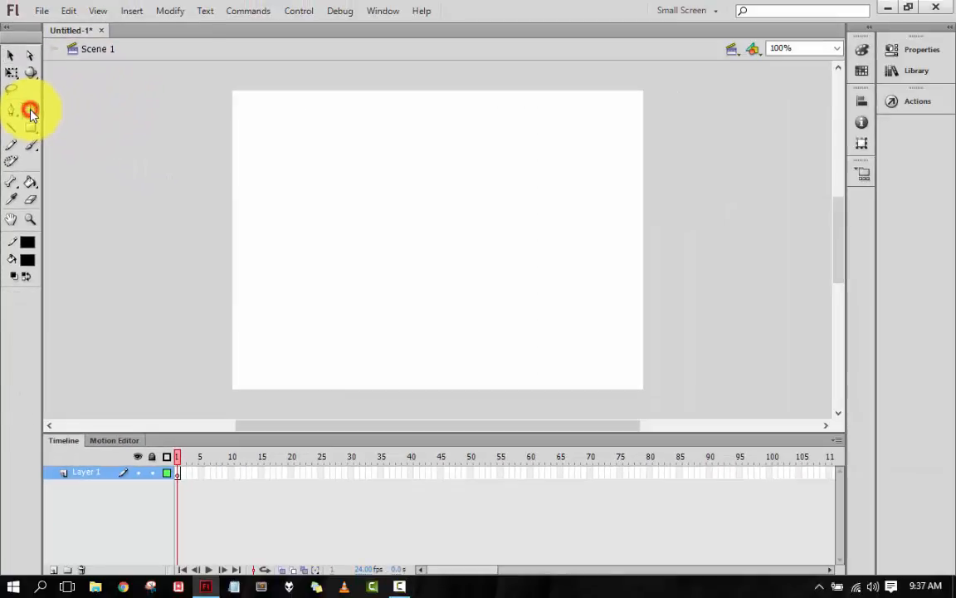
click(415, 190)
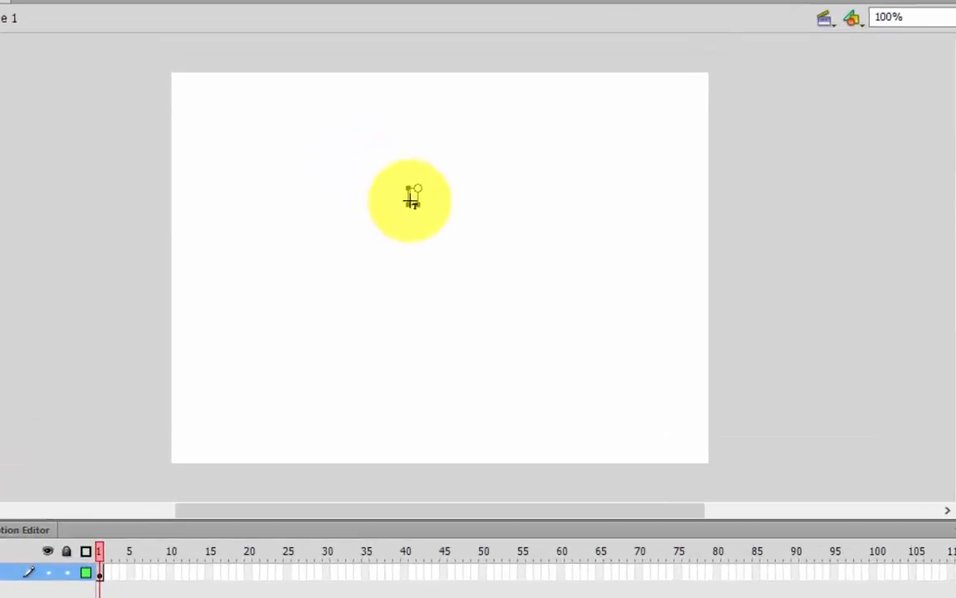
text(Hellow)
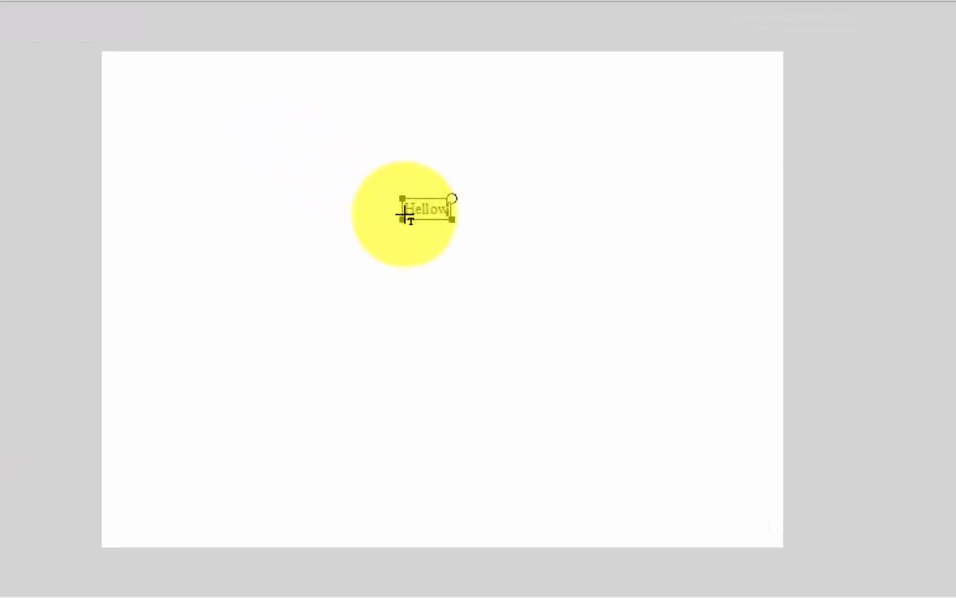
text( World!)
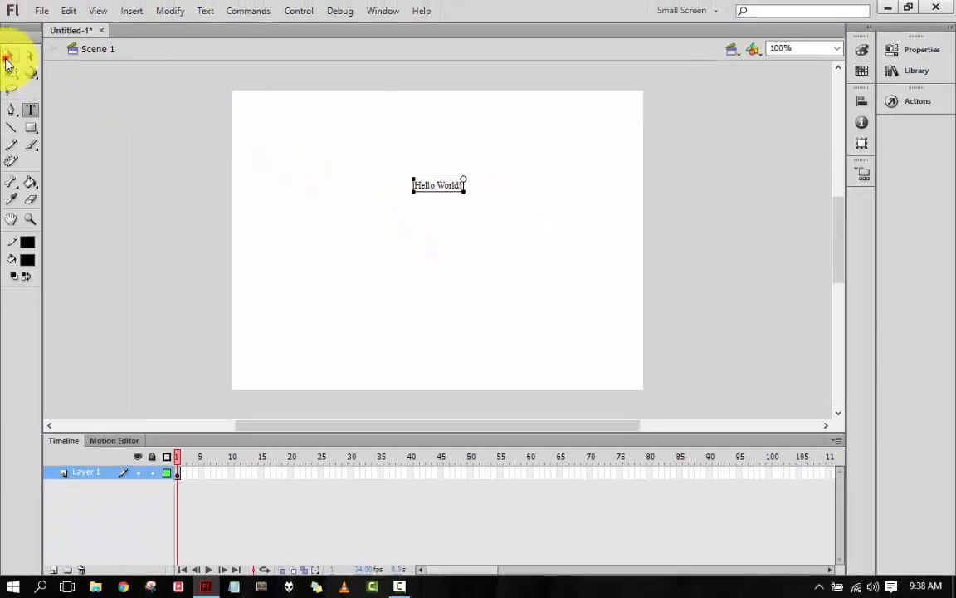
click(7, 58)
click(467, 263)
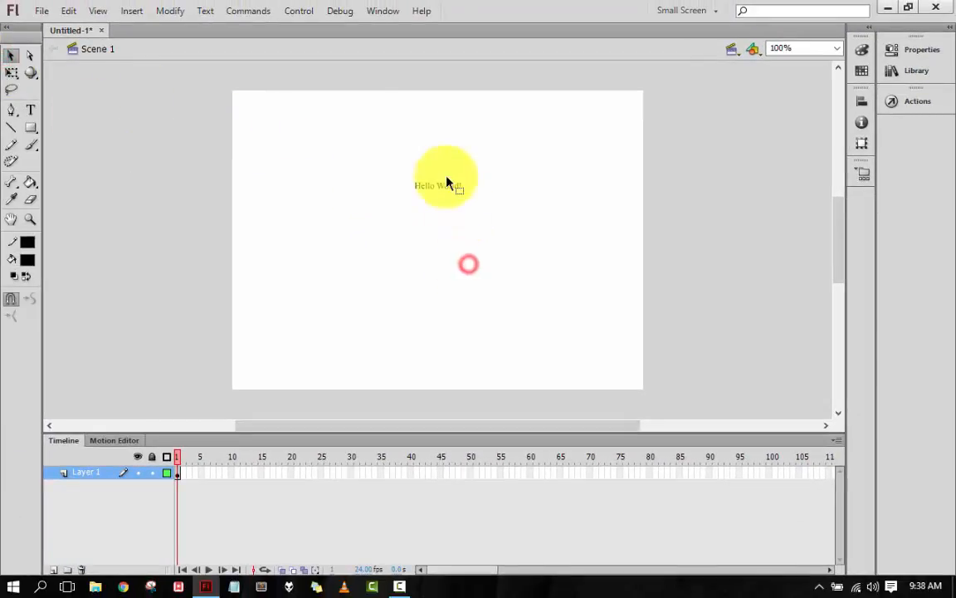
Move the "Hello World!" text straight up toward the upper edge of the stage
click(438, 184)
drag(438, 178, 437, 153)
click(432, 197)
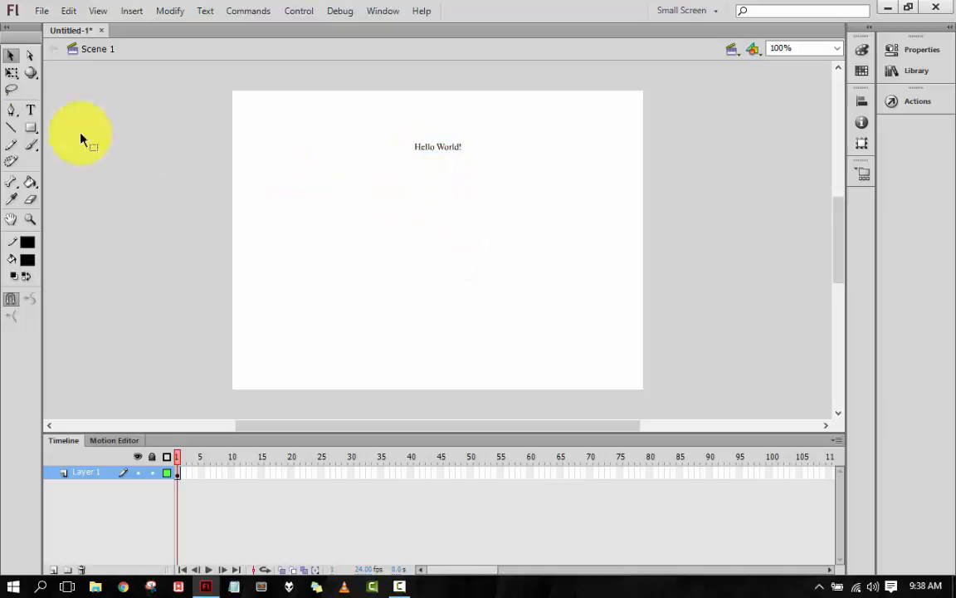
Add two separate text lines below "Hello World!": "Selamat Datang" and, beneath it, "Saya seorang programmer"
click(29, 110)
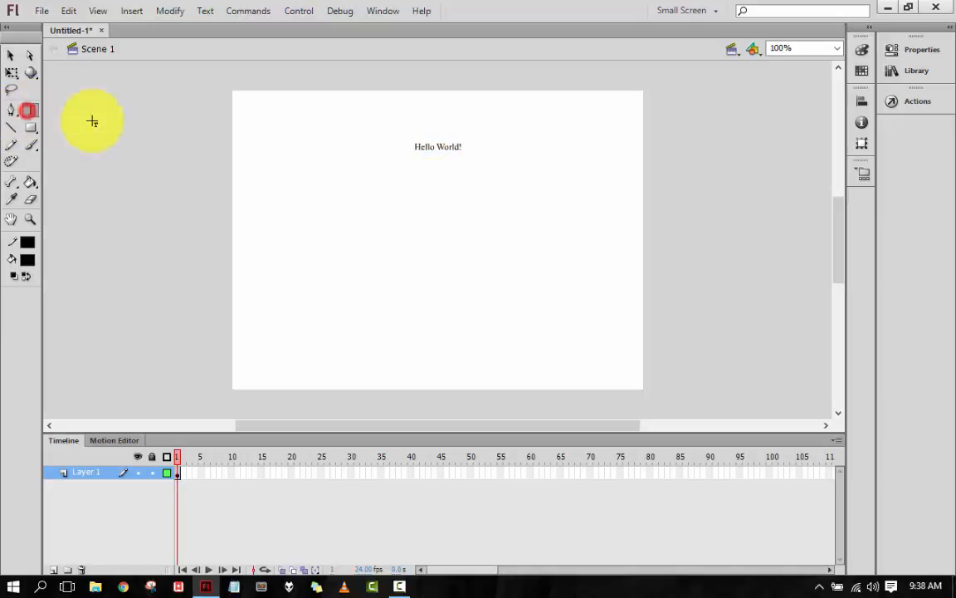
click(424, 181)
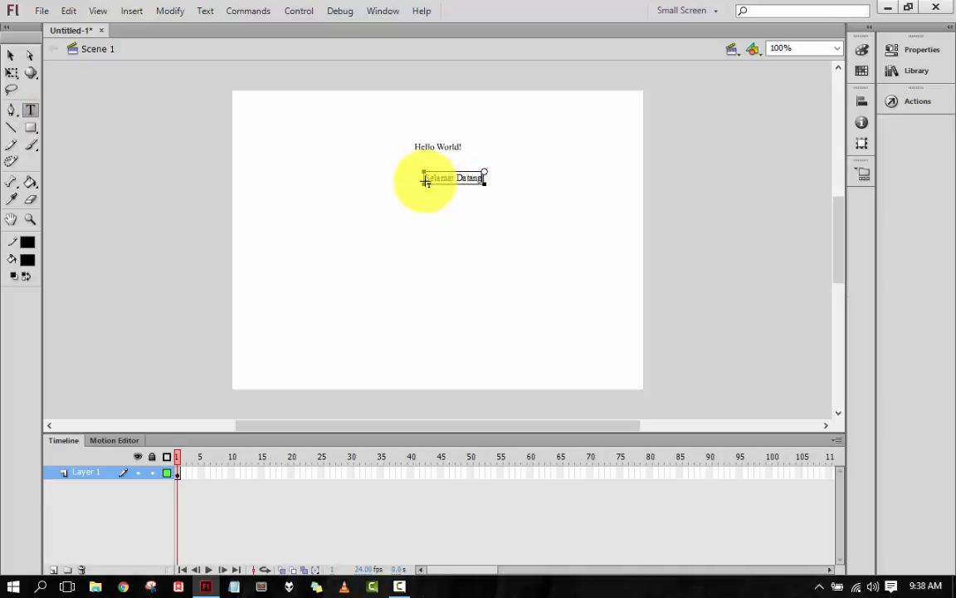
click(11, 55)
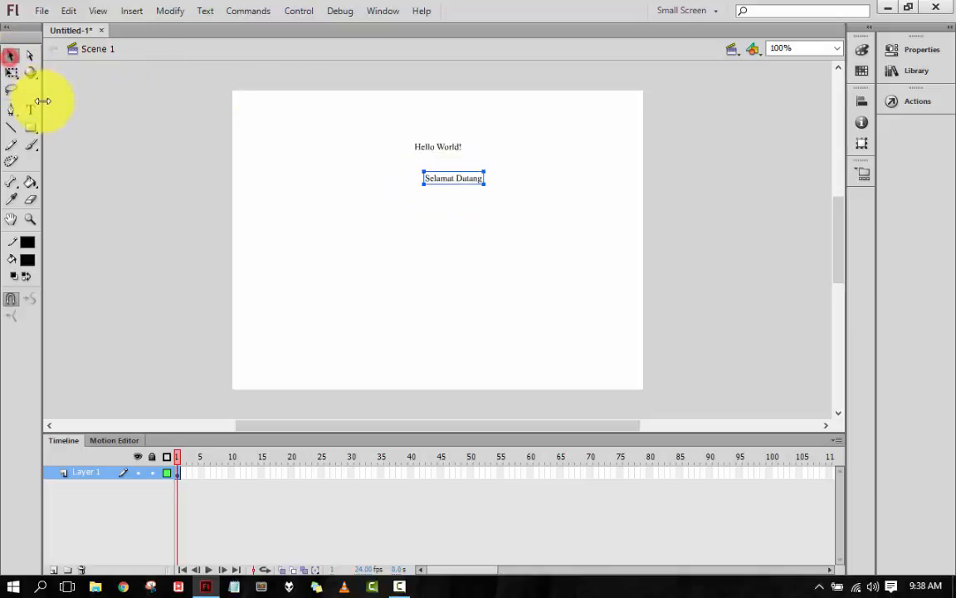
click(33, 111)
click(421, 224)
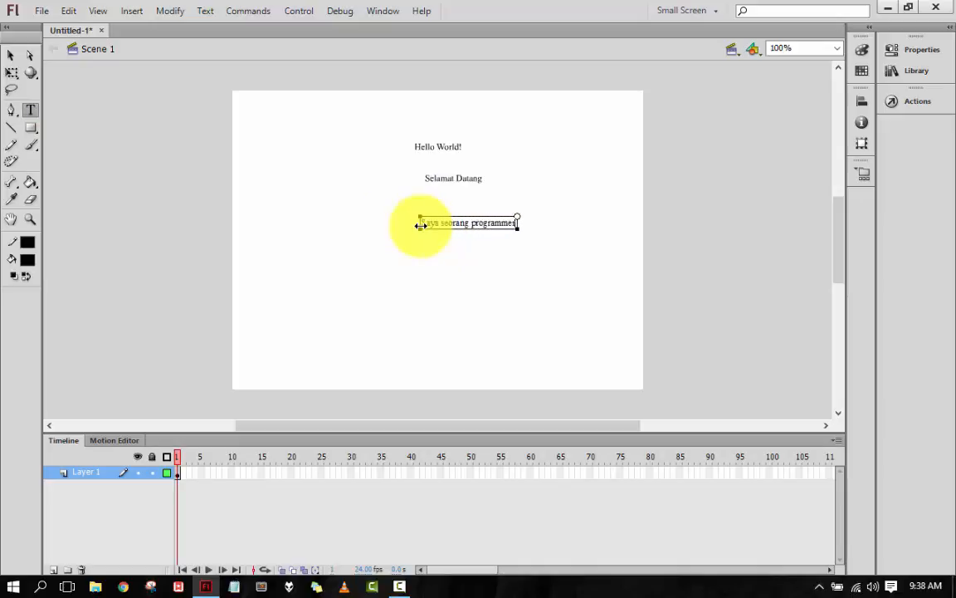
click(11, 56)
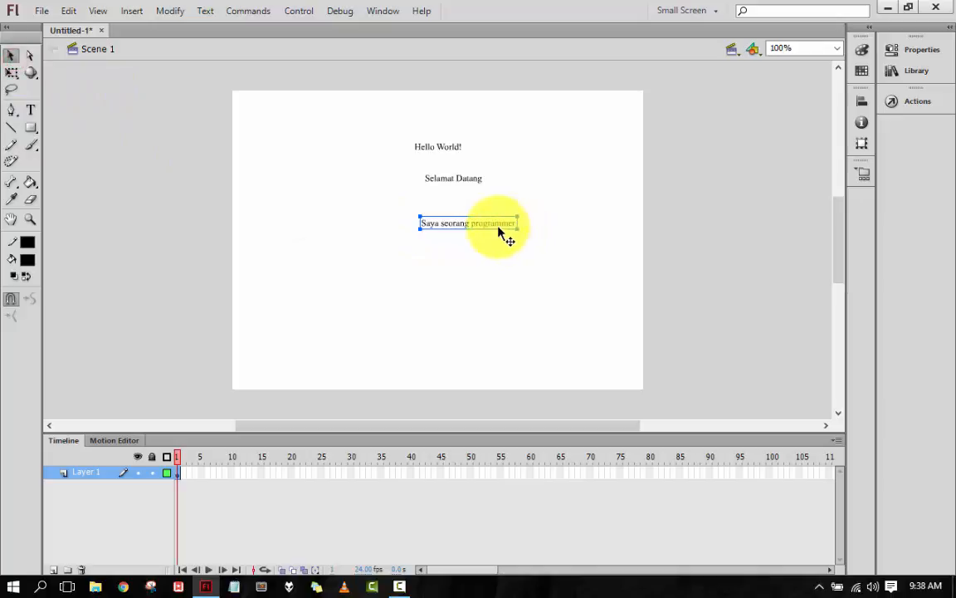
Arrange the three text lines in an evenly spaced, horizontally centred column in the upper half of the stage
drag(499, 227, 467, 227)
drag(461, 183, 446, 201)
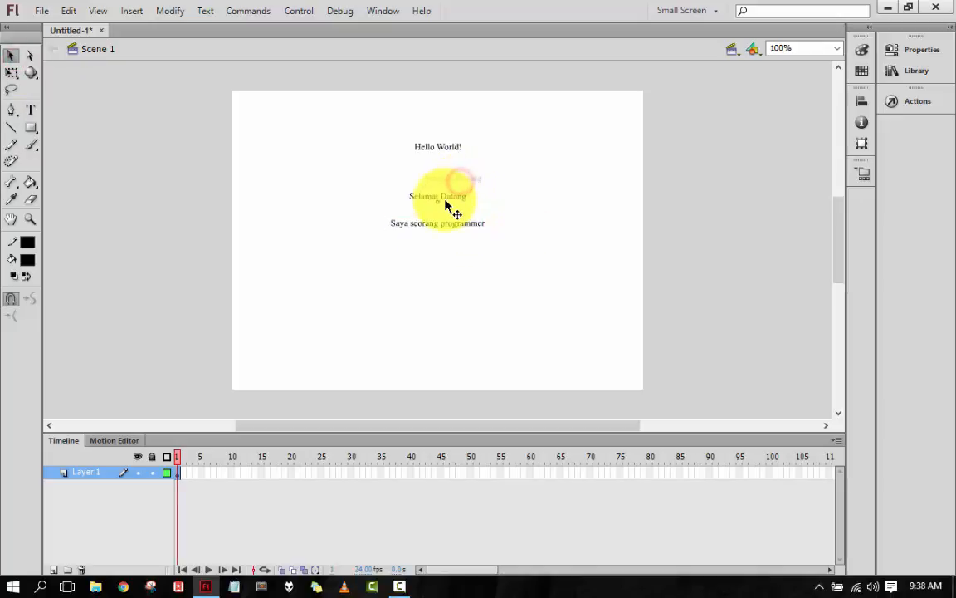
drag(430, 147, 439, 169)
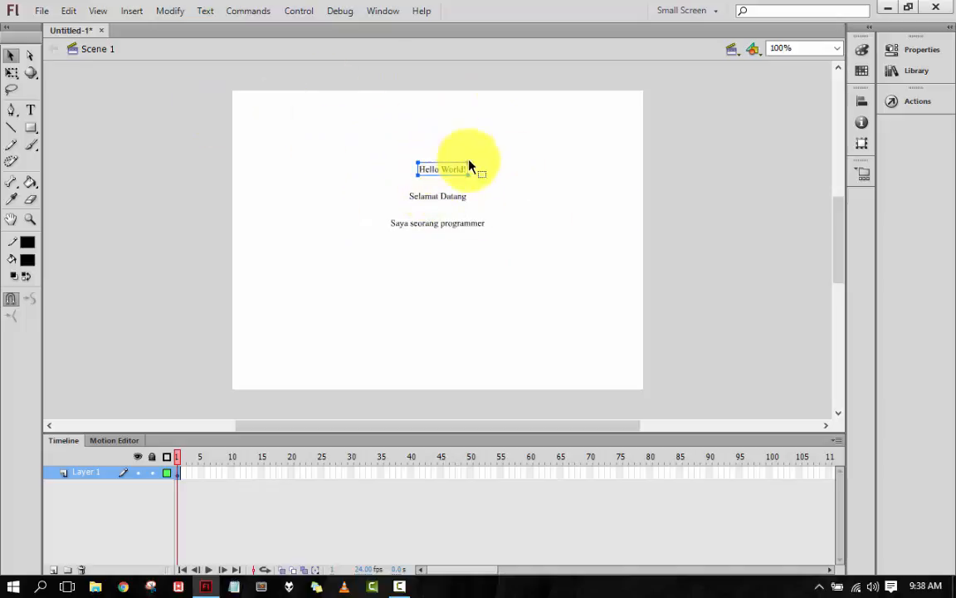
drag(405, 238, 585, 290)
click(585, 289)
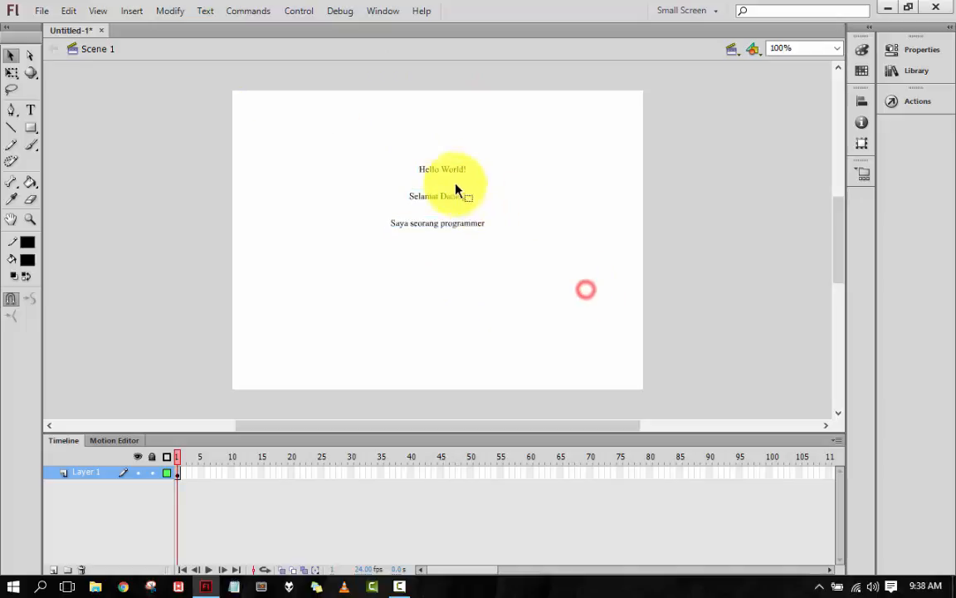
drag(450, 168, 450, 169)
click(564, 168)
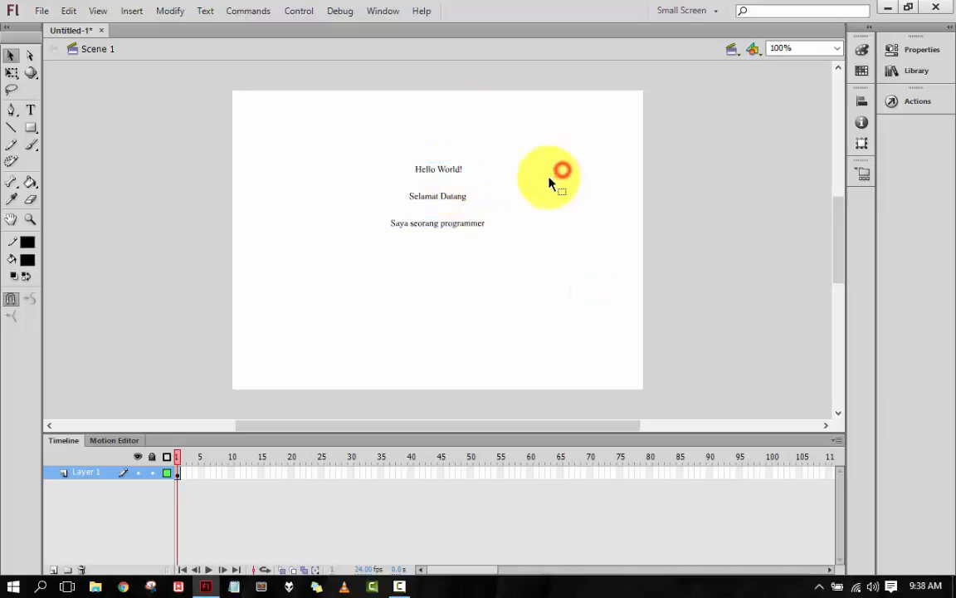
Examine the position, character, paragraph and link properties of the "Hello World!" text
click(449, 170)
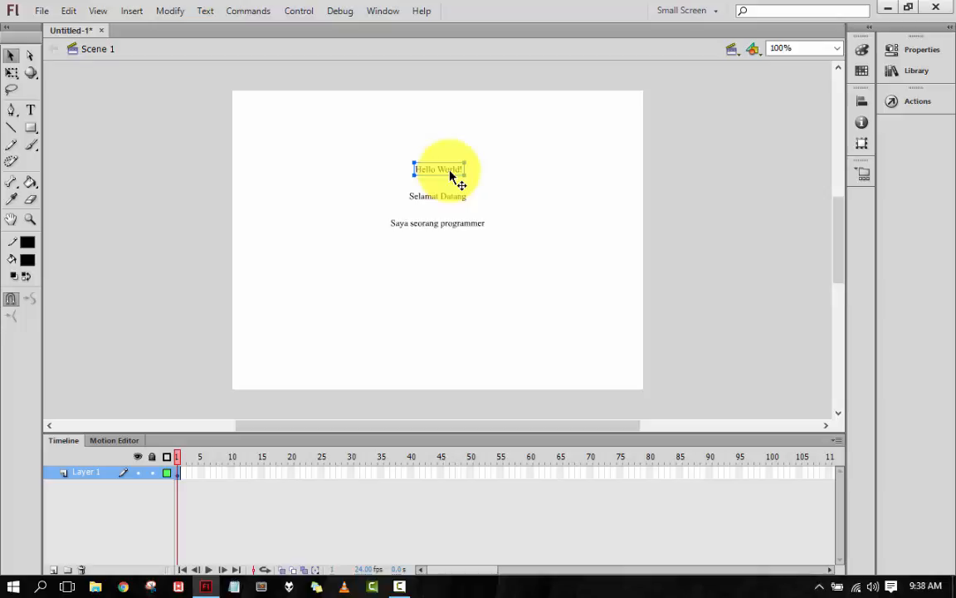
click(519, 176)
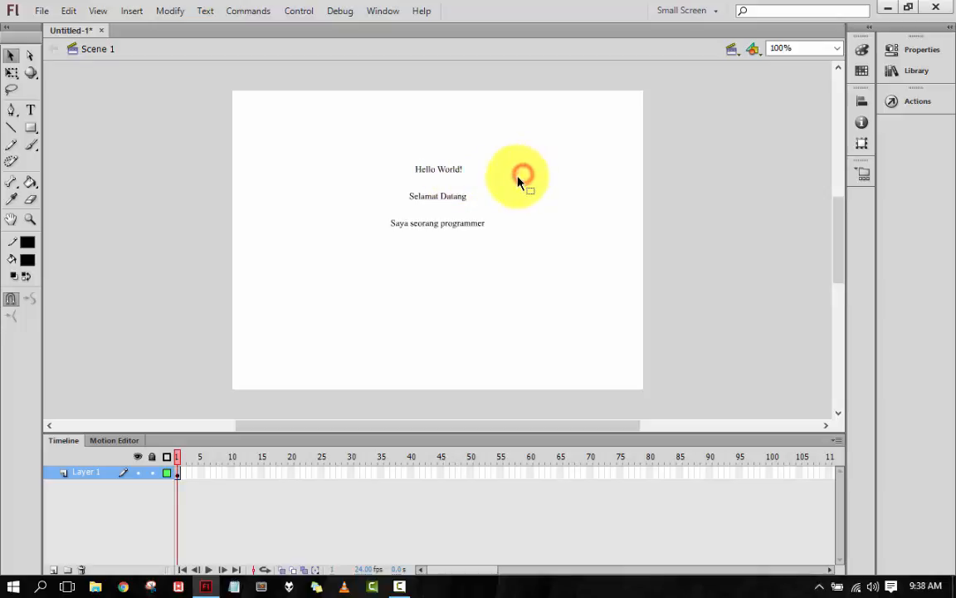
click(432, 172)
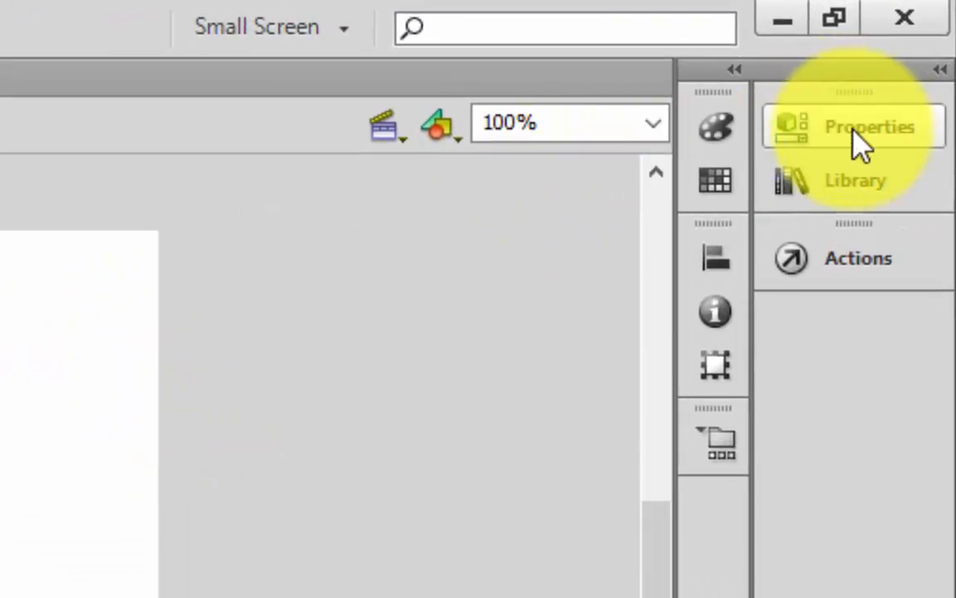
click(859, 145)
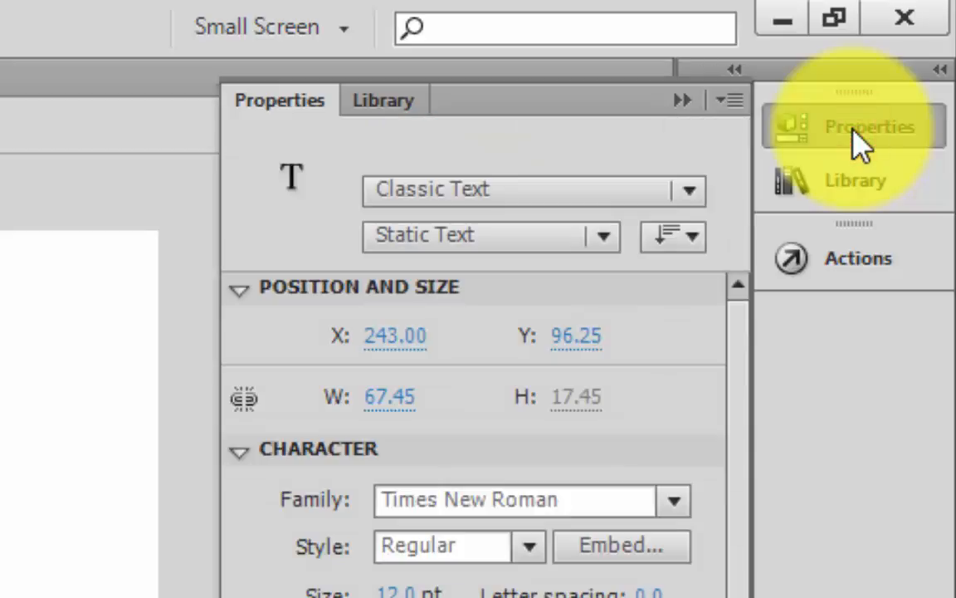
drag(741, 407, 725, 342)
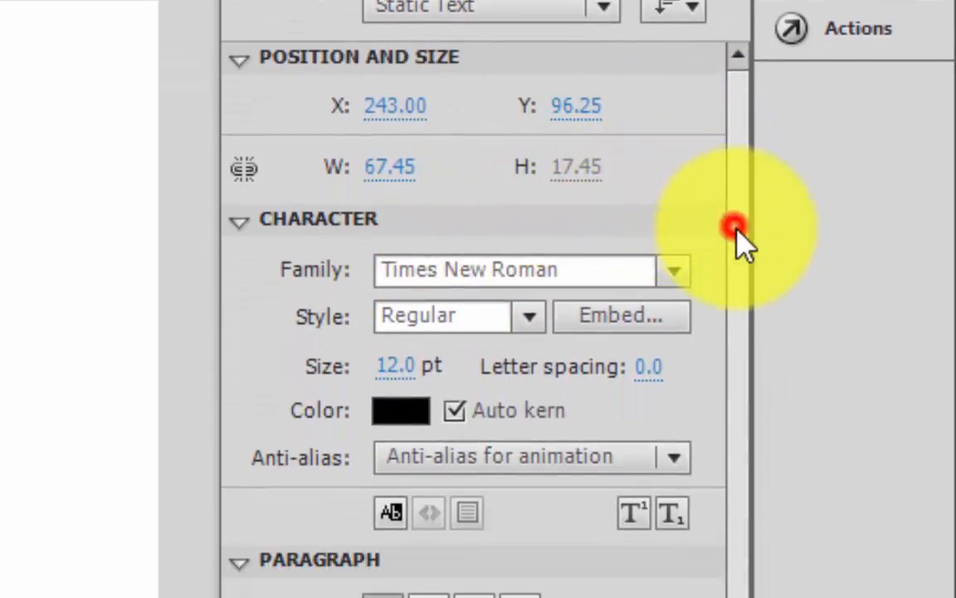
drag(733, 221, 731, 463)
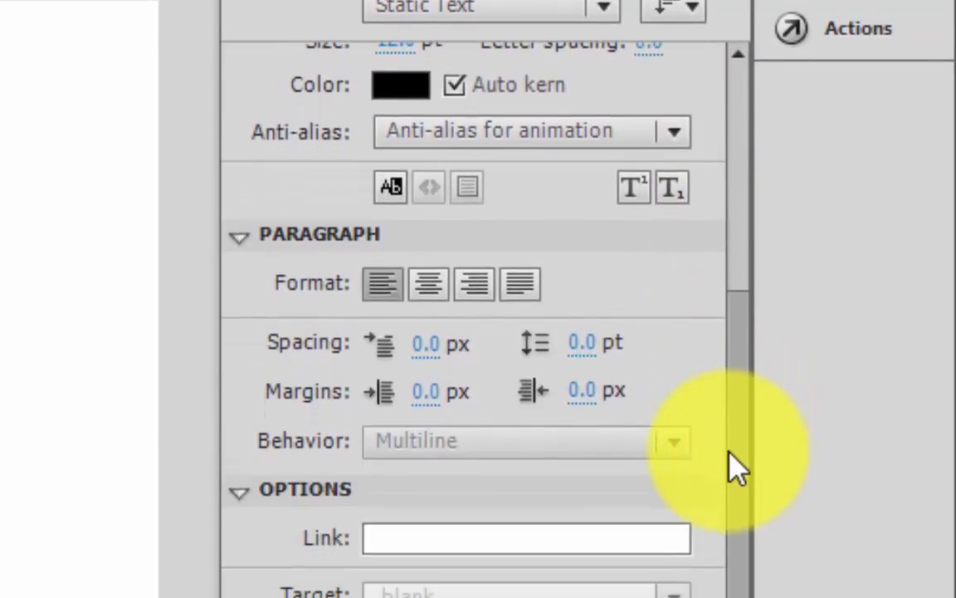
drag(753, 386, 758, 134)
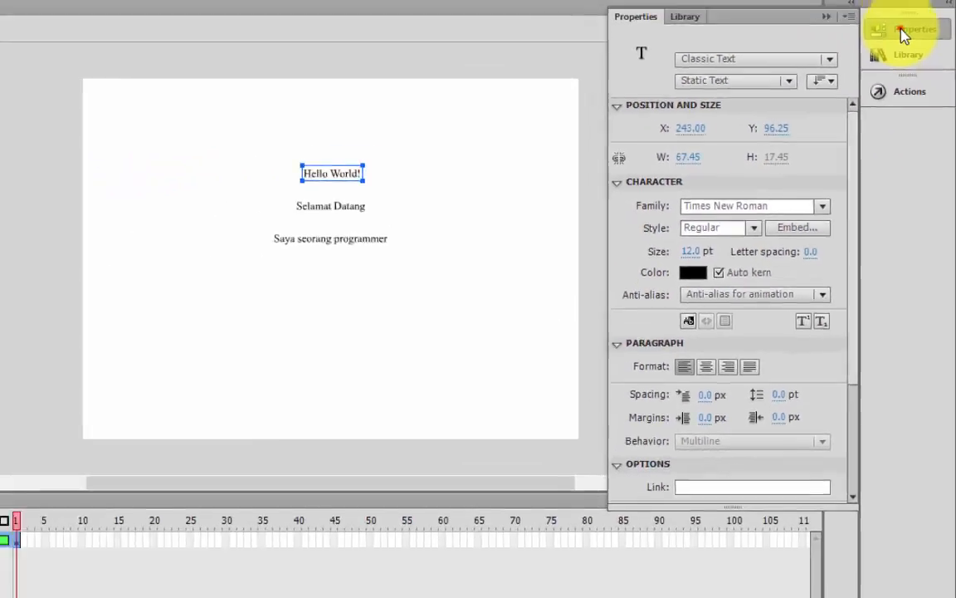
click(903, 33)
click(505, 236)
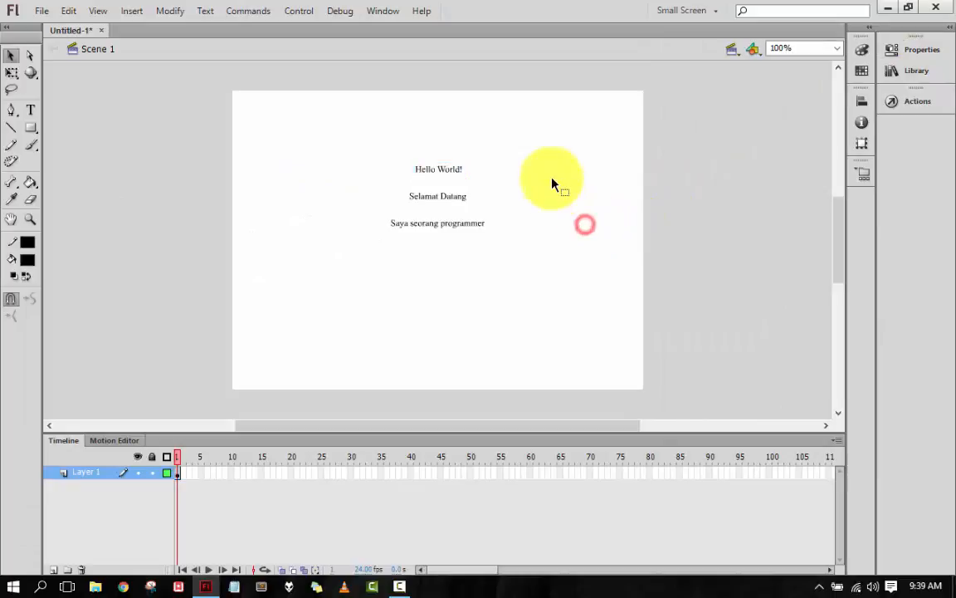
Change the first text line to read "Hello World dan Bumi"
double_click(448, 171)
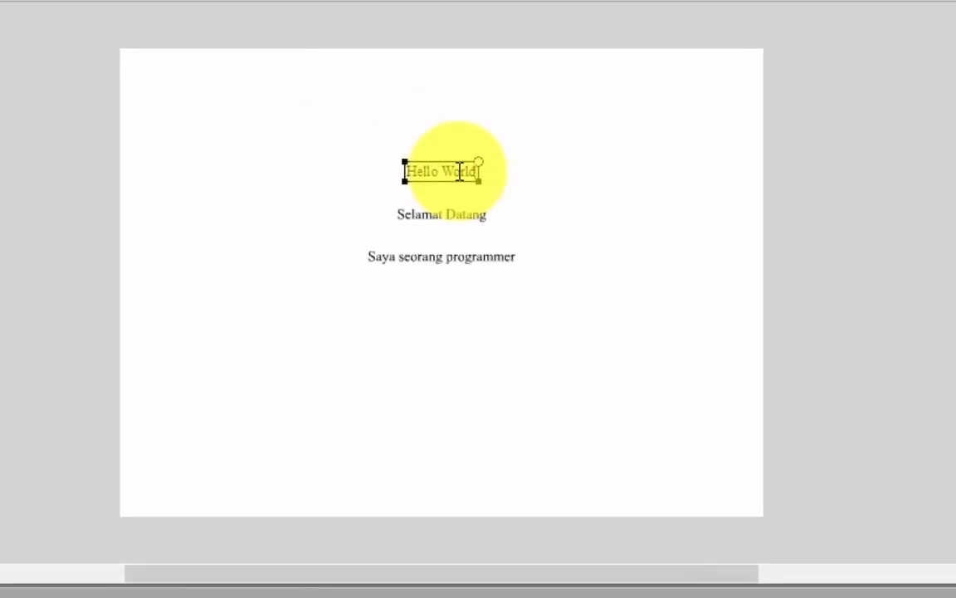
text(dan Bumi)
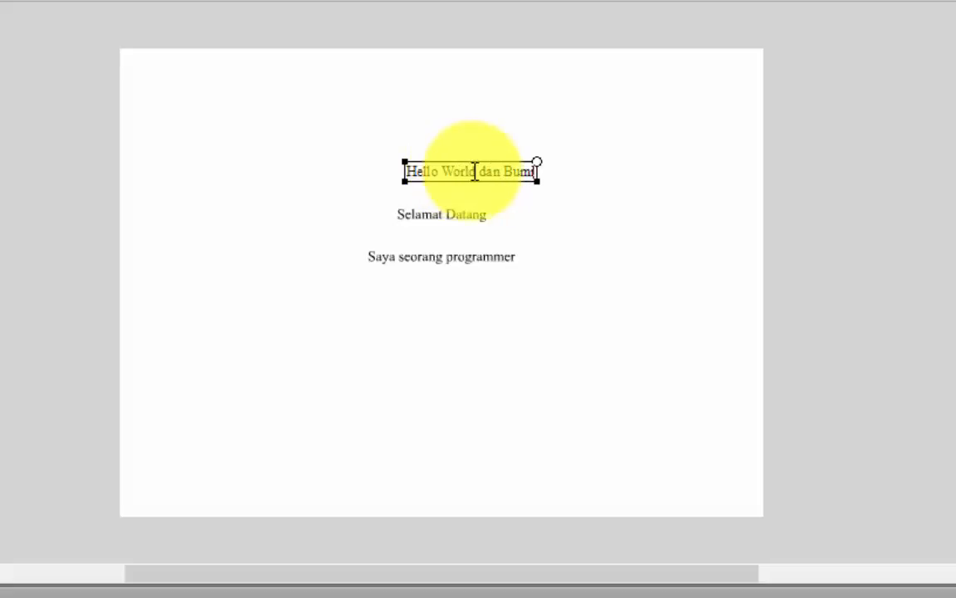
key(Escape)
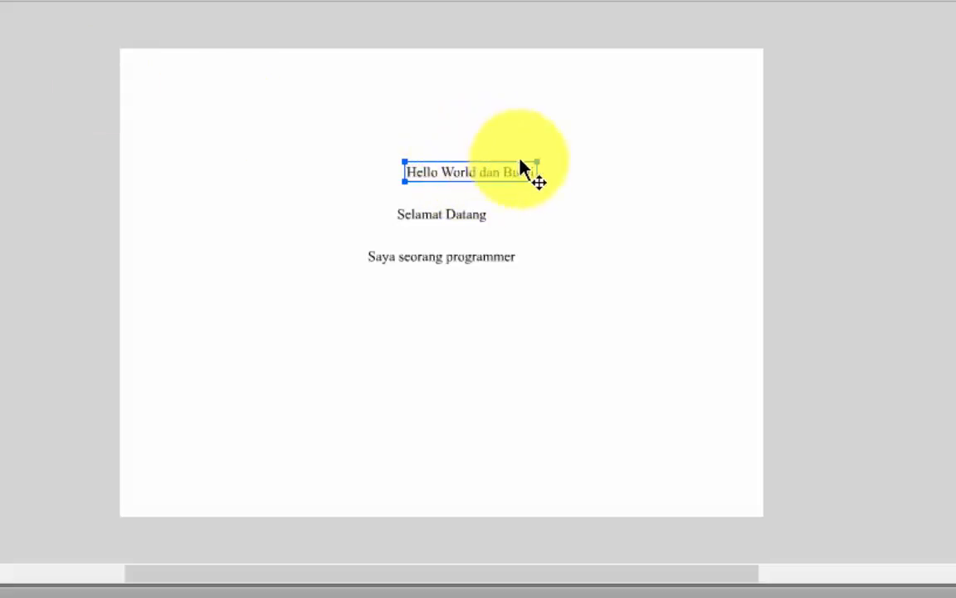
Shift the "Hello World dan Bumi" text slightly left to sit above the other two lines
drag(495, 177, 478, 180)
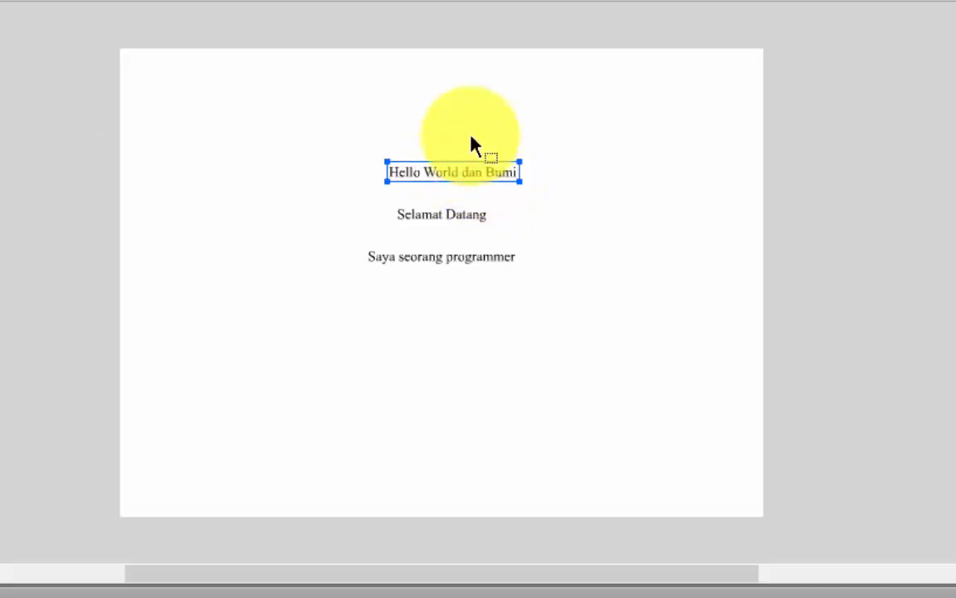
click(455, 106)
click(450, 177)
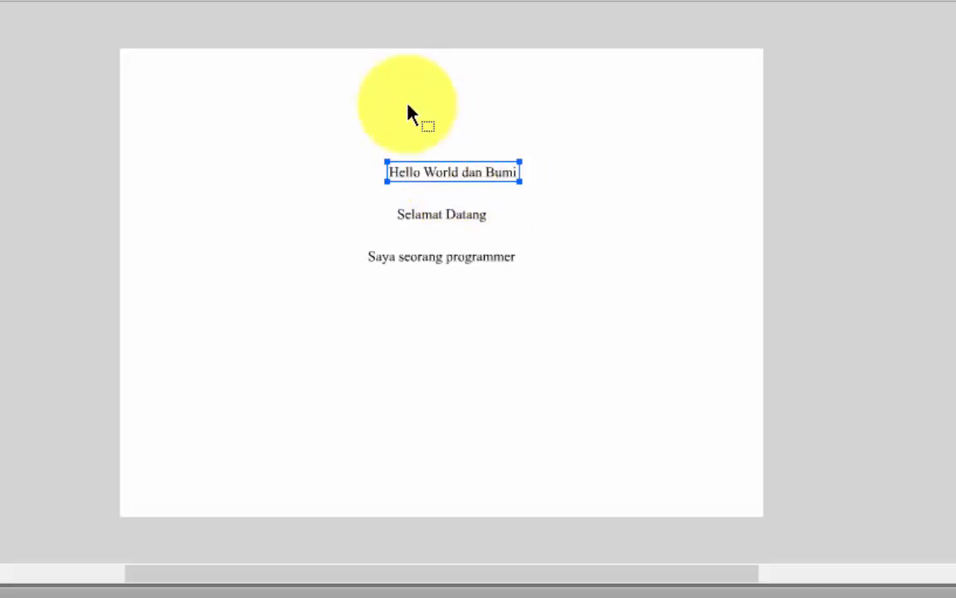
click(401, 94)
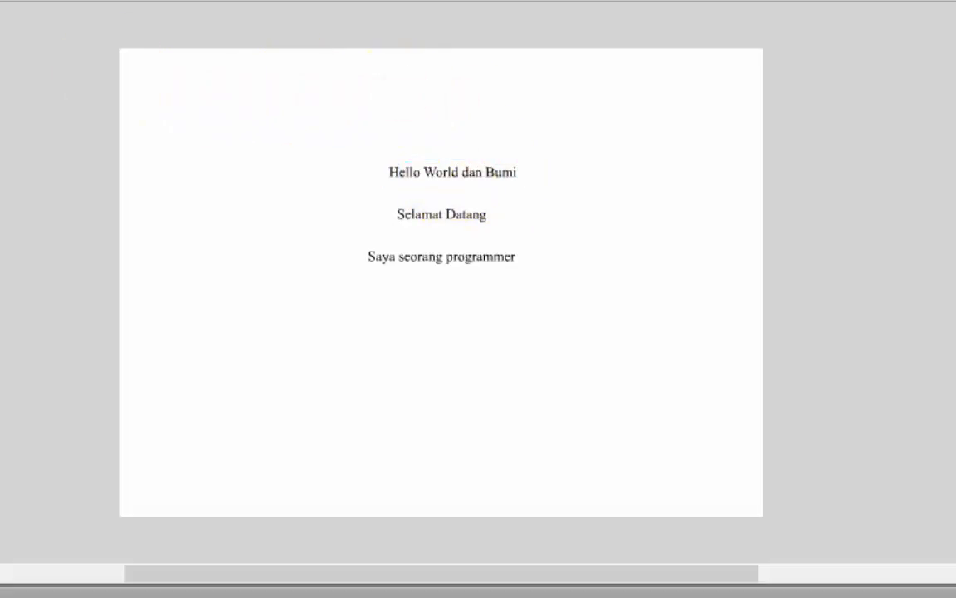
click(448, 171)
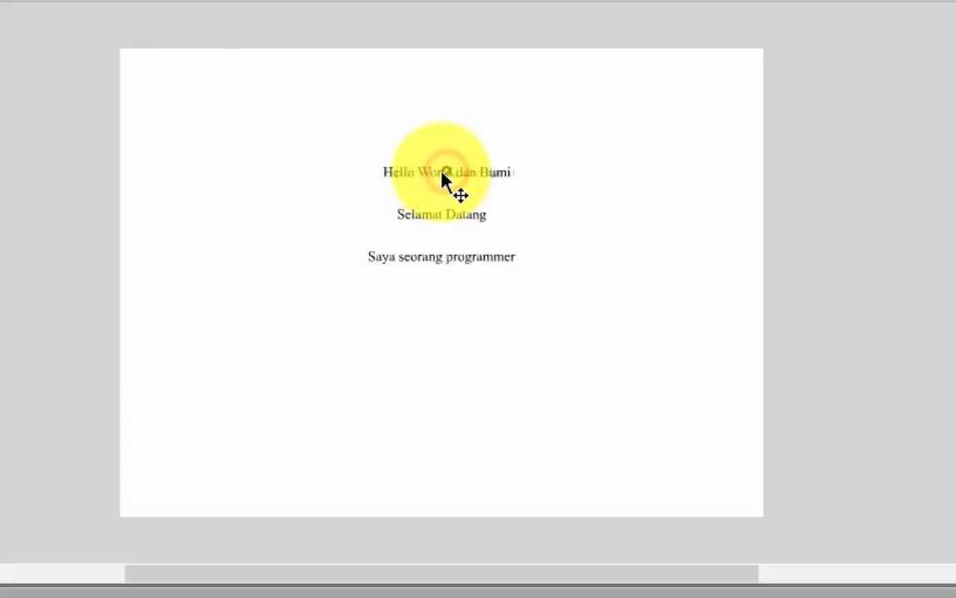
click(444, 177)
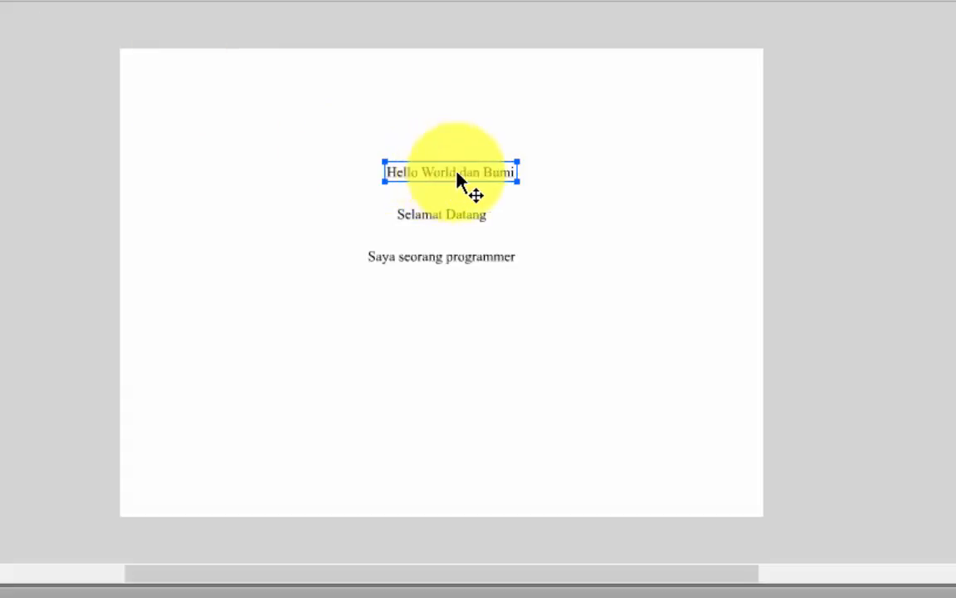
Add a new text line reading "Saya sedang belajar" near the top centre of the stage, above "Hello World dan Bumi"
double_click(467, 179)
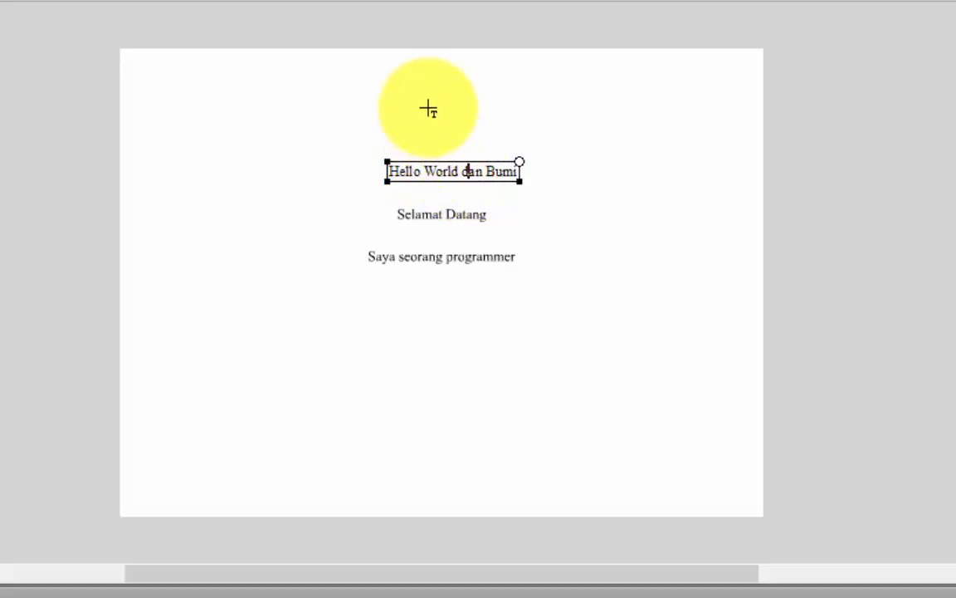
click(487, 171)
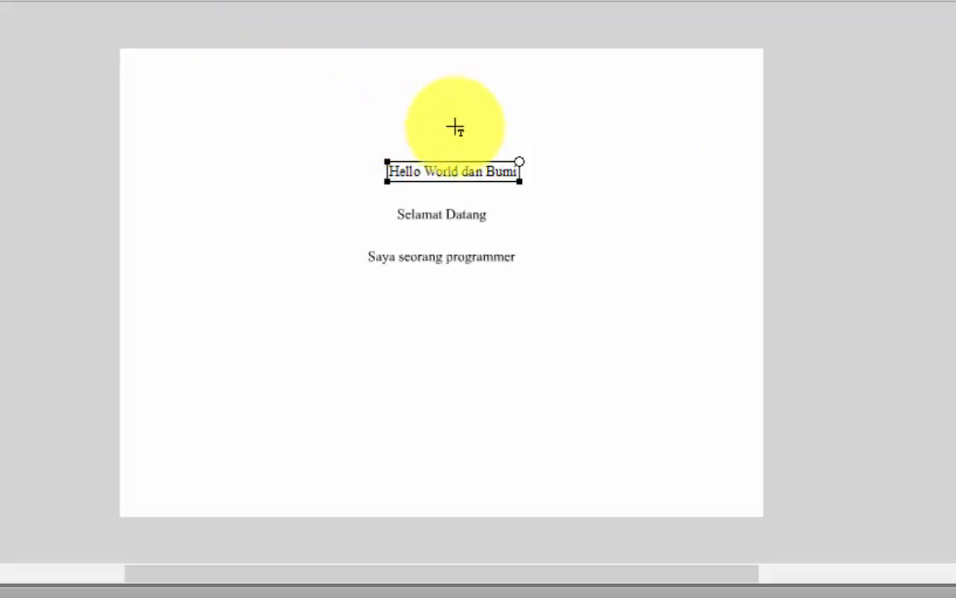
click(430, 110)
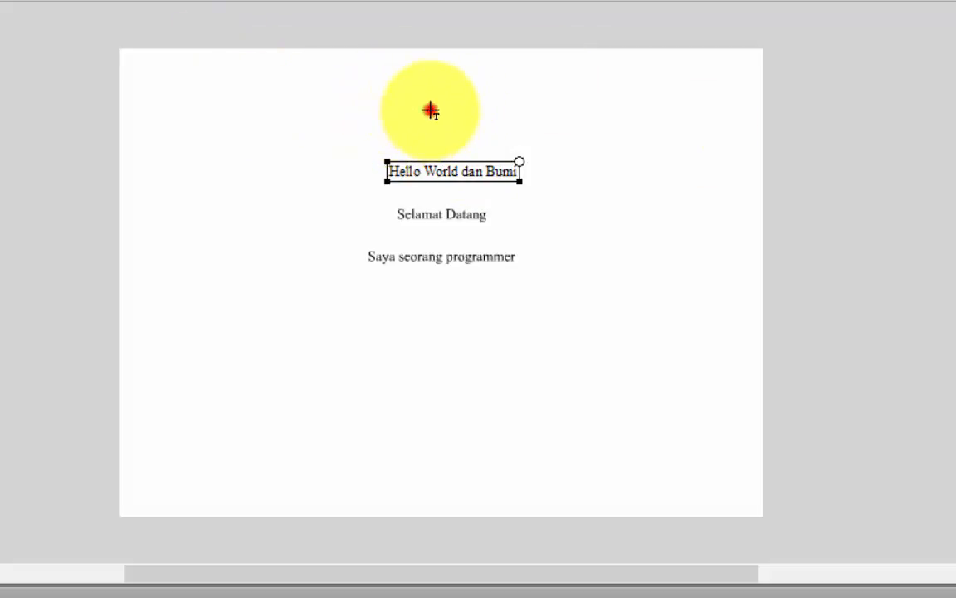
click(431, 107)
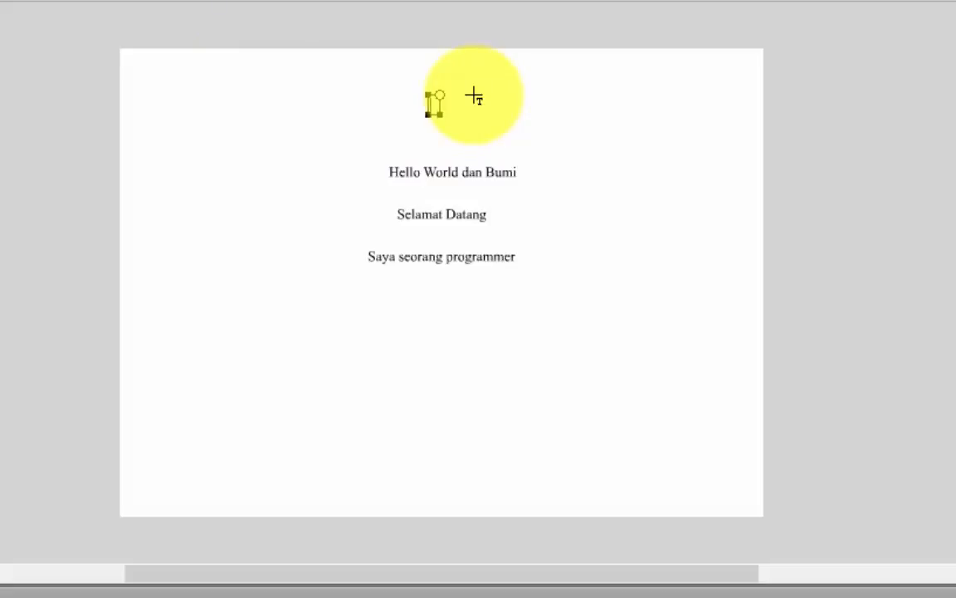
text(Saya sedang belaja)
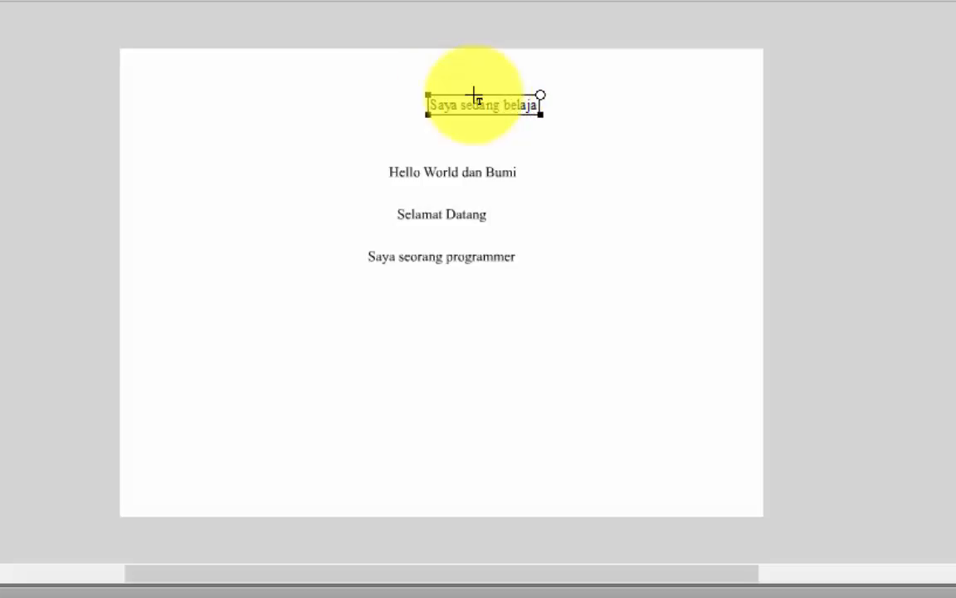
text(r)
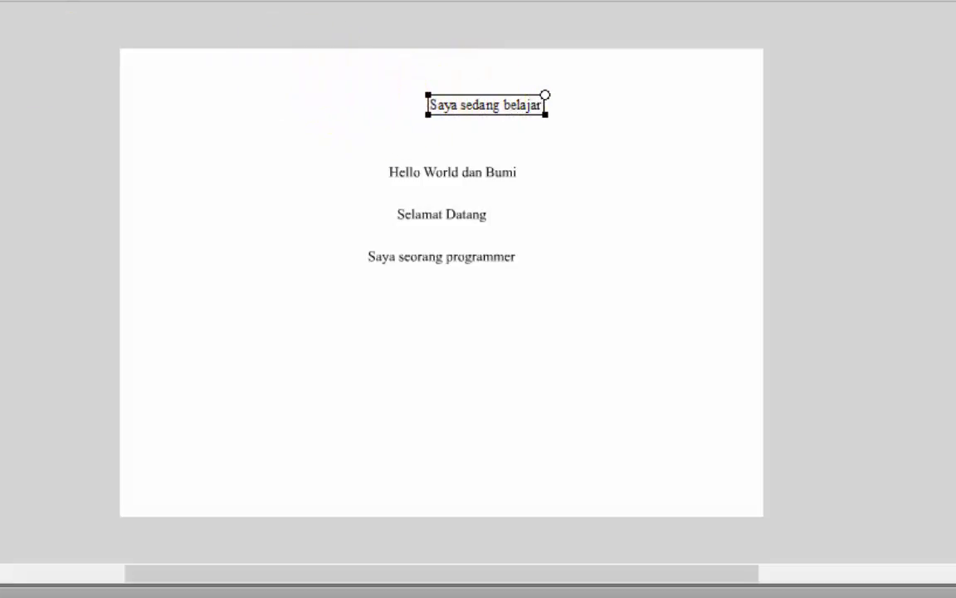
Move the "Saya sedang belajar" text down and slightly left so it sits just above "Hello World dan Bumi"
click(51, 96)
drag(445, 104, 416, 144)
click(463, 68)
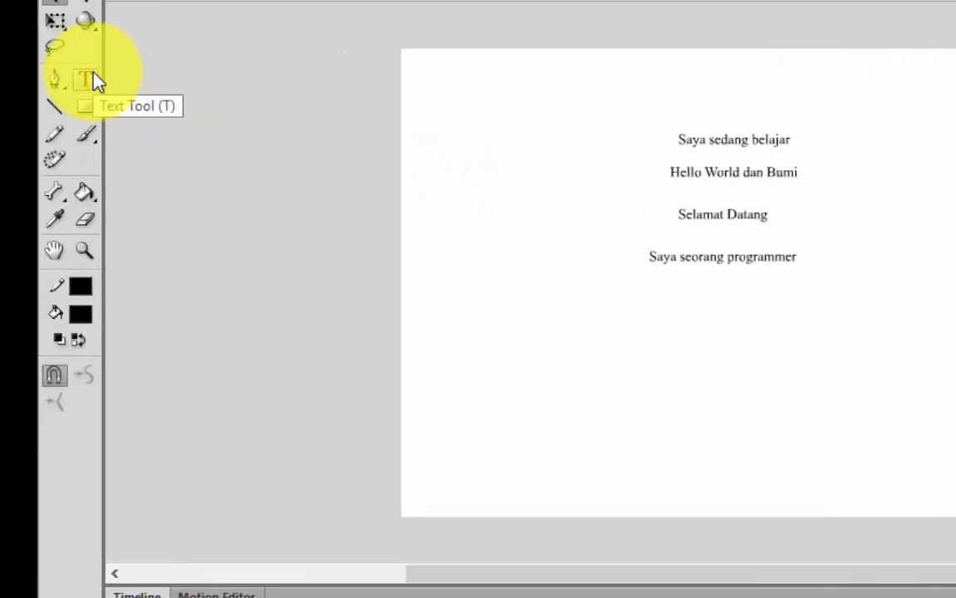
Try placing an empty text box near the stage's upper-left corner with the Text tool and return to the Selection tool
click(518, 133)
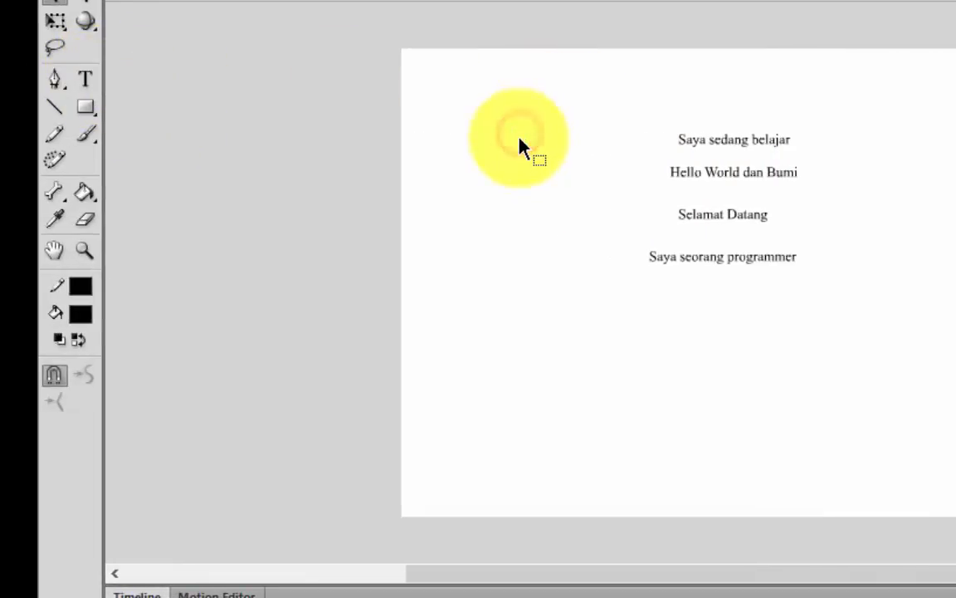
key(t)
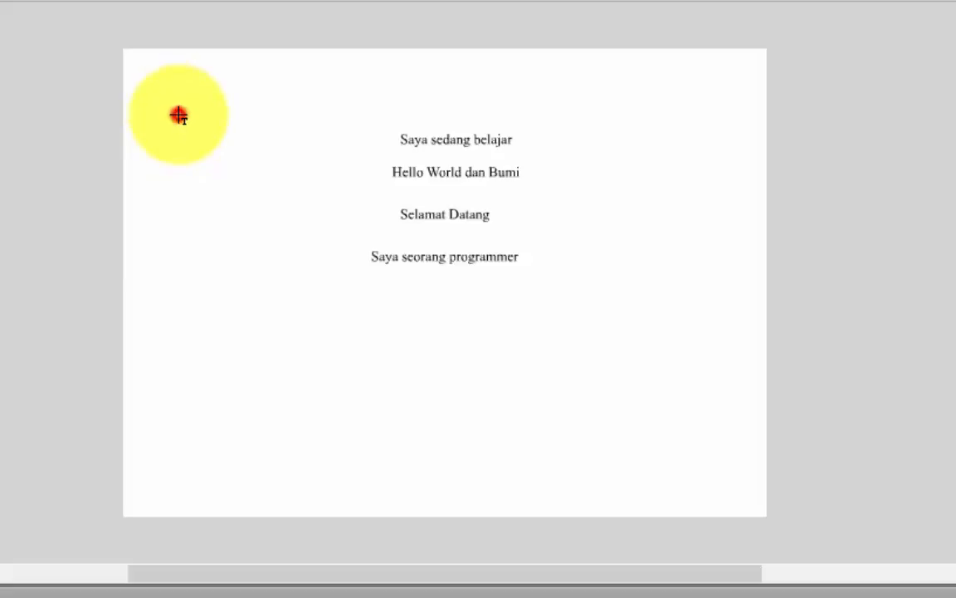
click(179, 116)
click(116, 80)
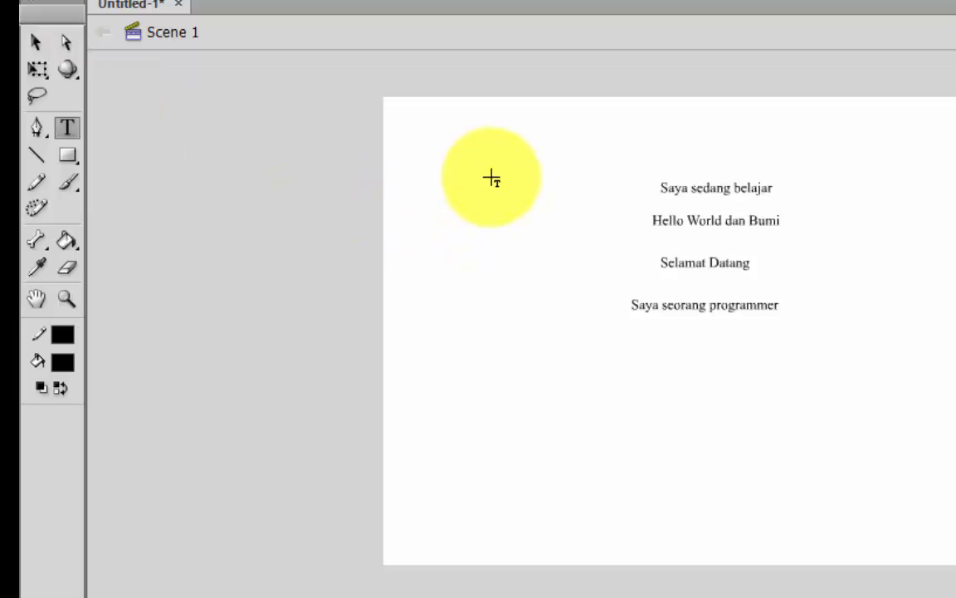
key(v)
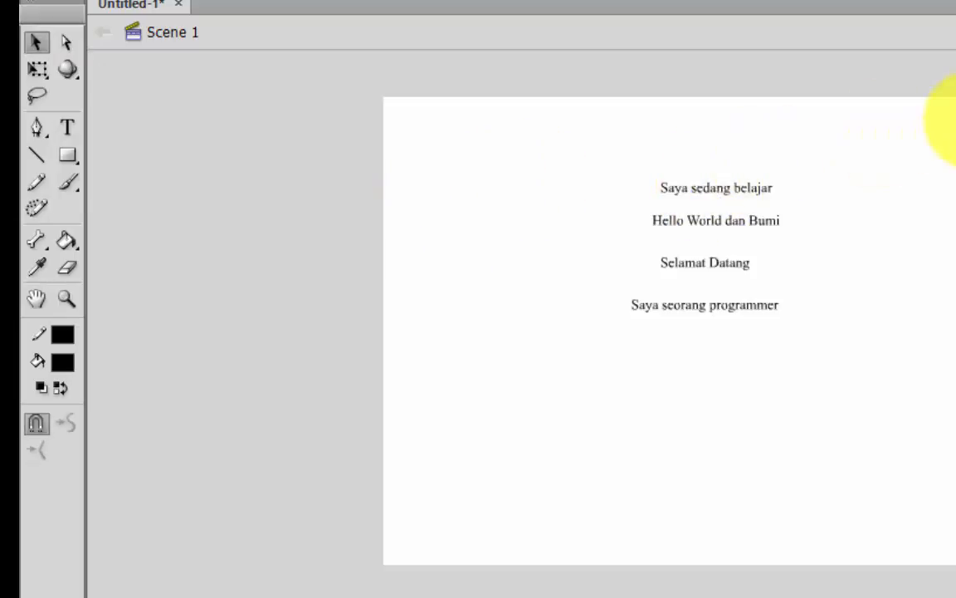
Examine the position, character and paragraph properties of the "Saya sedang belajar" text
click(721, 188)
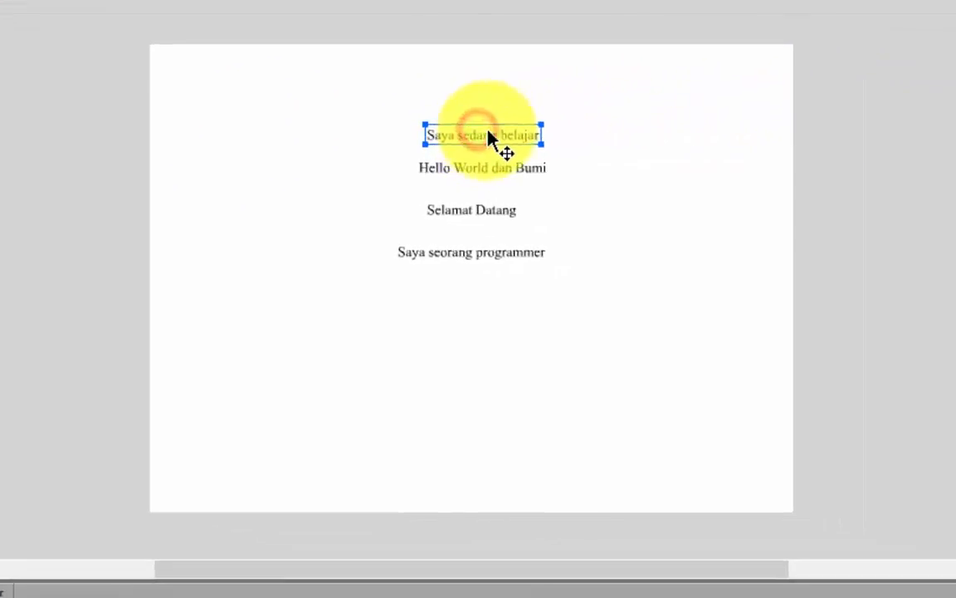
click(882, 44)
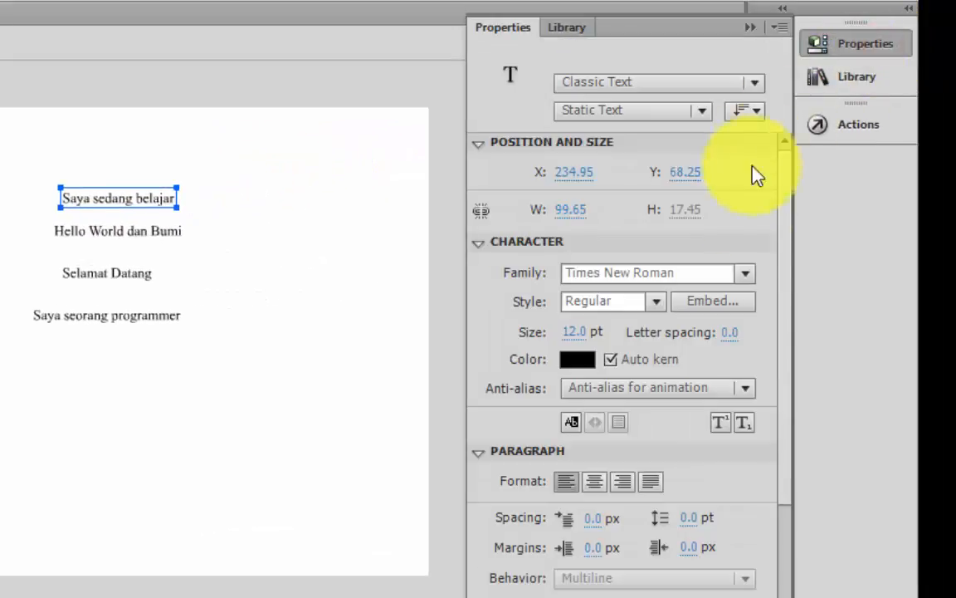
drag(788, 200, 785, 240)
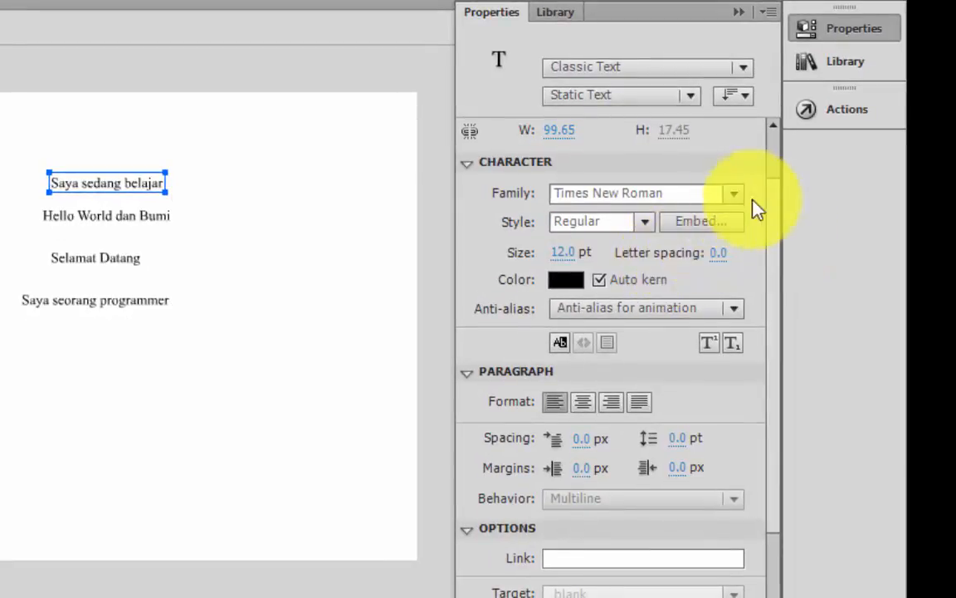
mouse_move(768, 207)
mouse_down()
mouse_move(764, 154)
mouse_move(773, 204)
mouse_up()
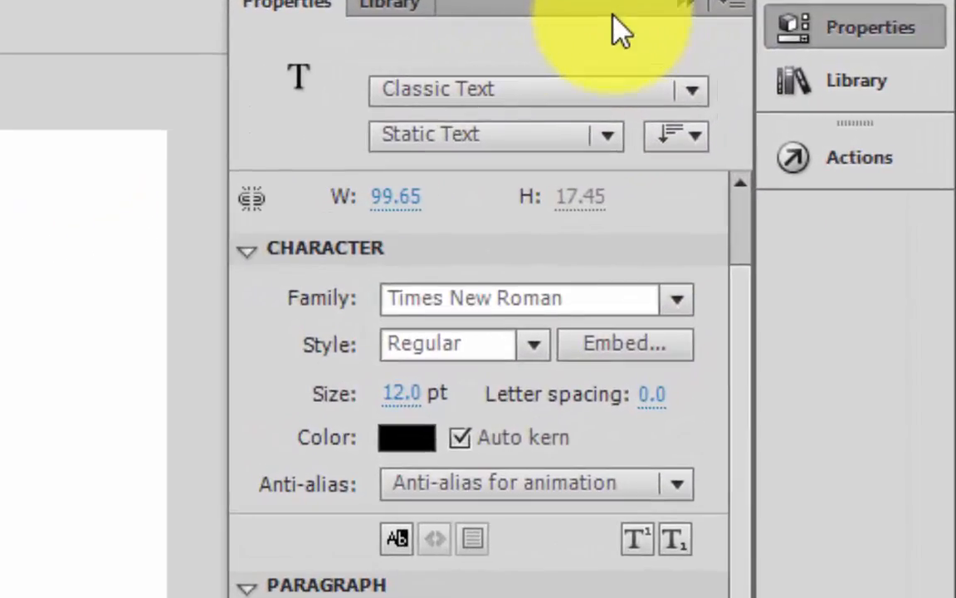
Review the available text engines and text types for the selected text, keeping Classic Text and Static Text
click(446, 93)
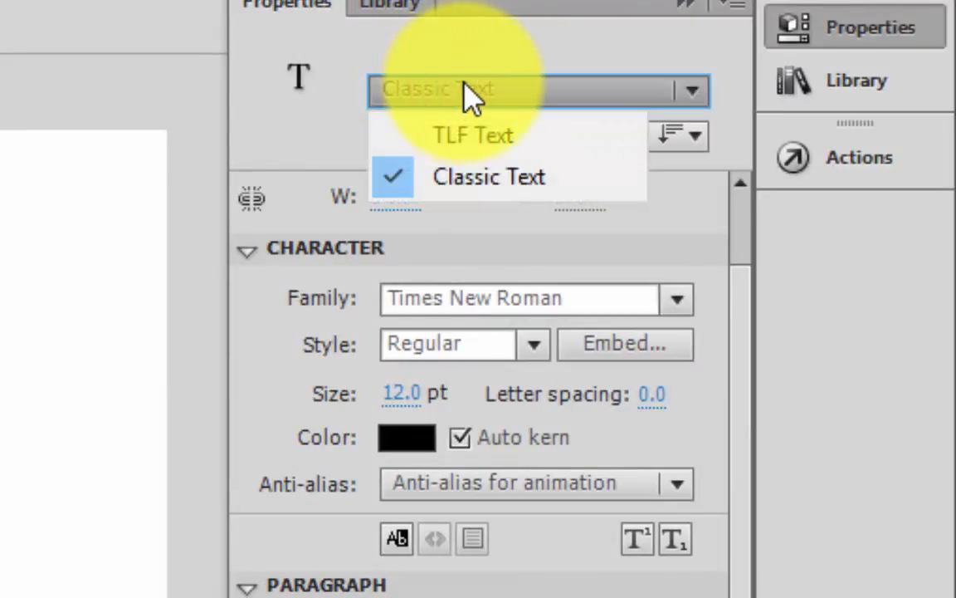
click(466, 92)
click(466, 91)
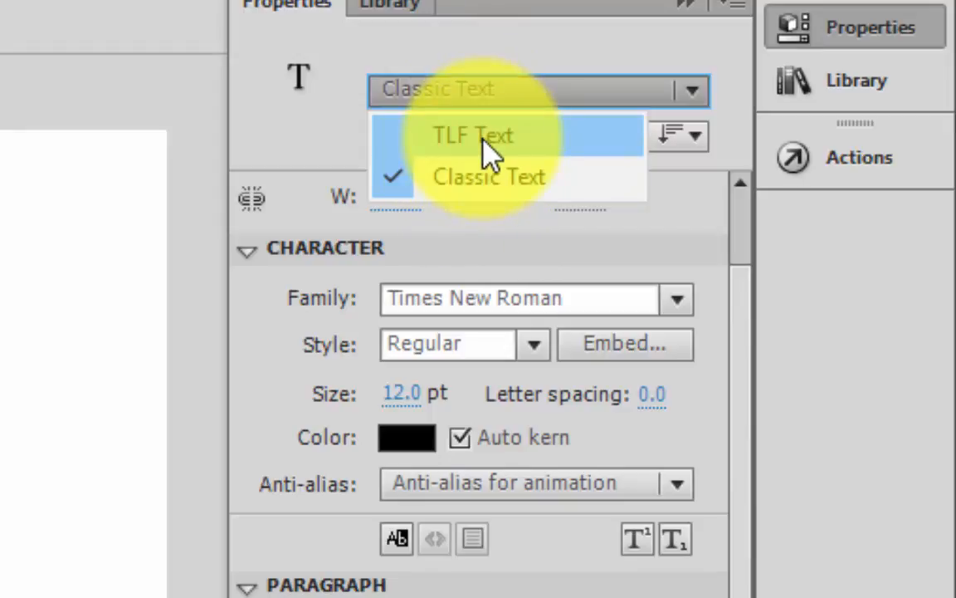
click(488, 93)
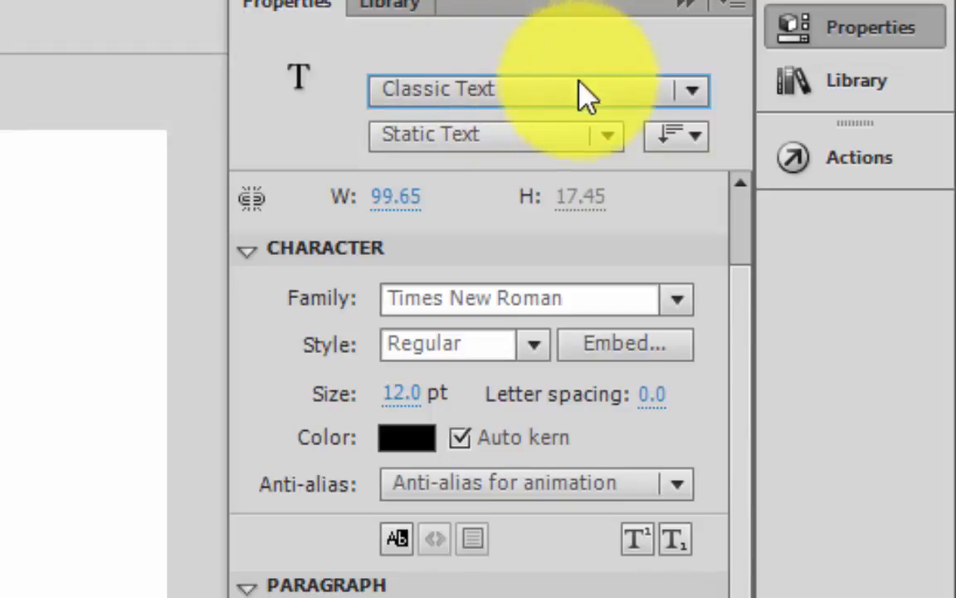
click(474, 139)
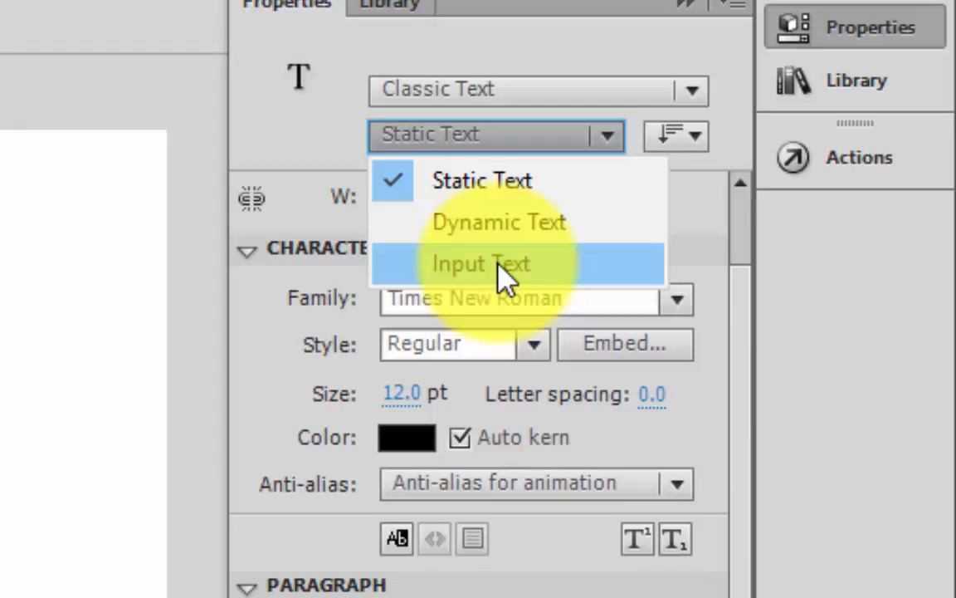
click(532, 137)
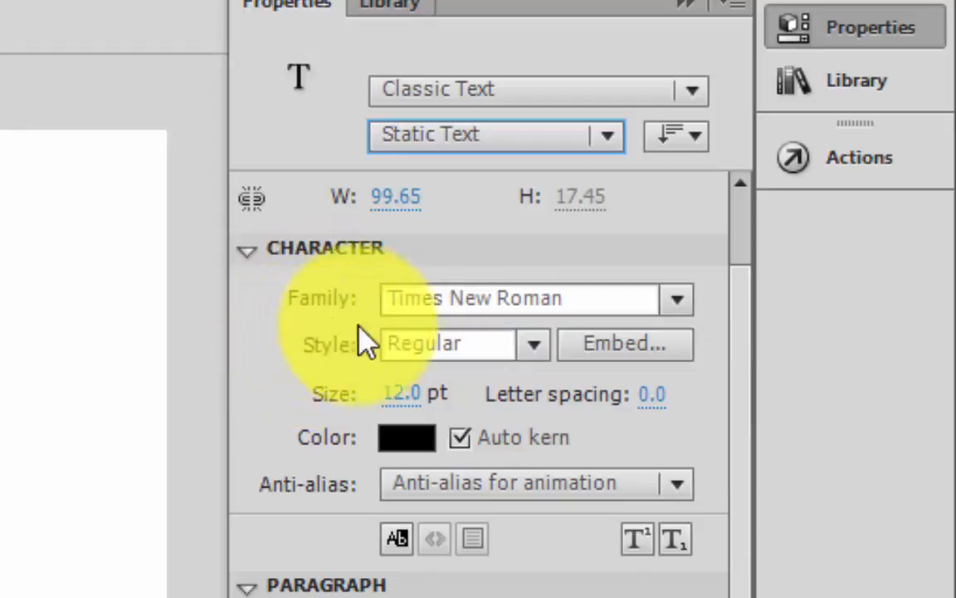
Set the "Saya sedang belajar" text to Tw Cen MT Condensed Extra Bold at 30 pt
click(680, 303)
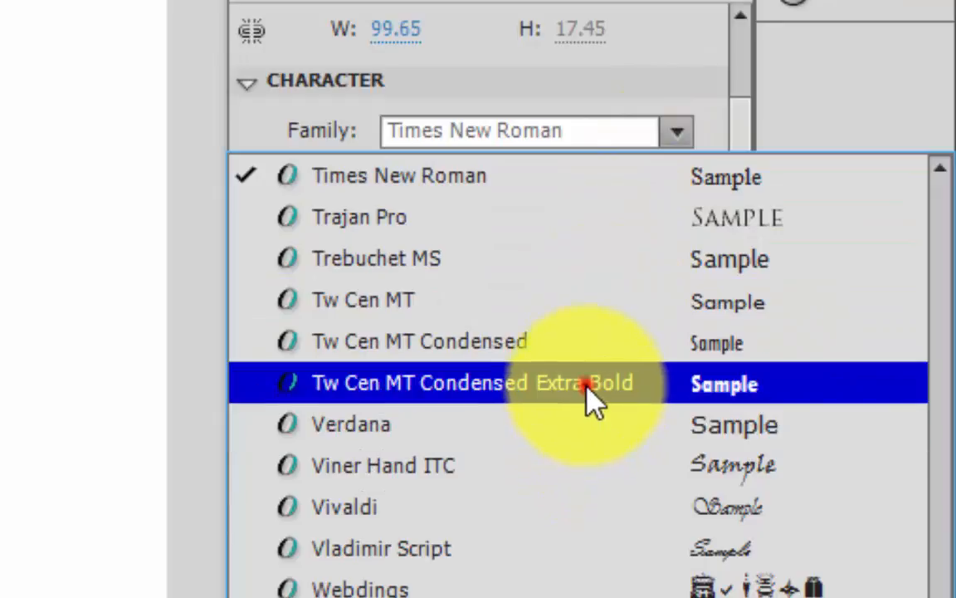
click(587, 388)
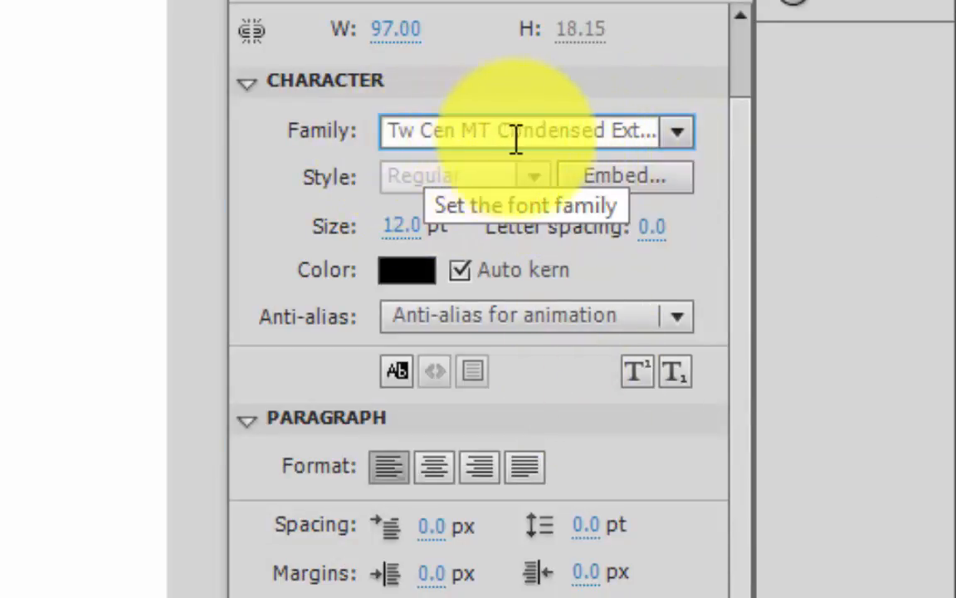
click(411, 224)
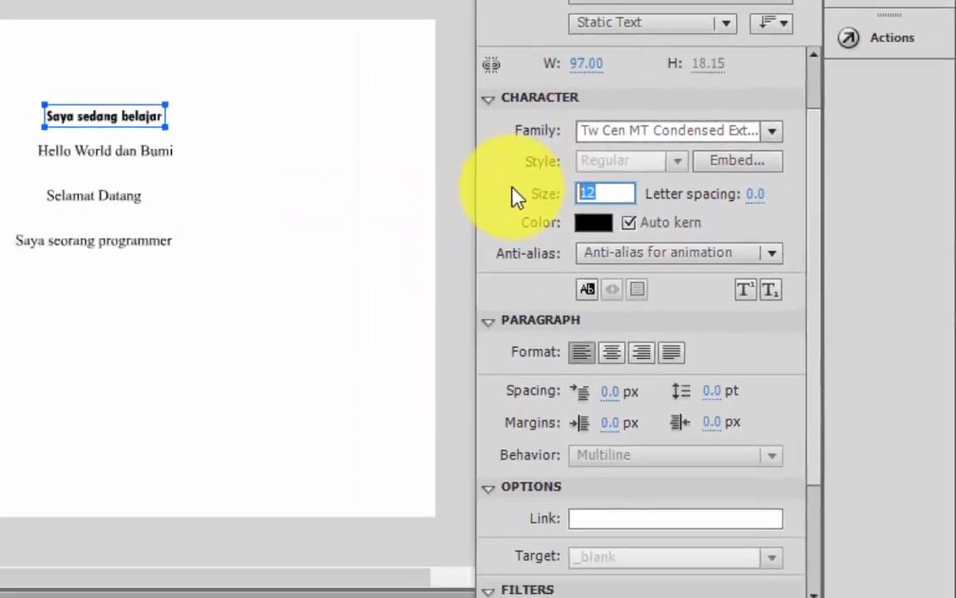
text(30)
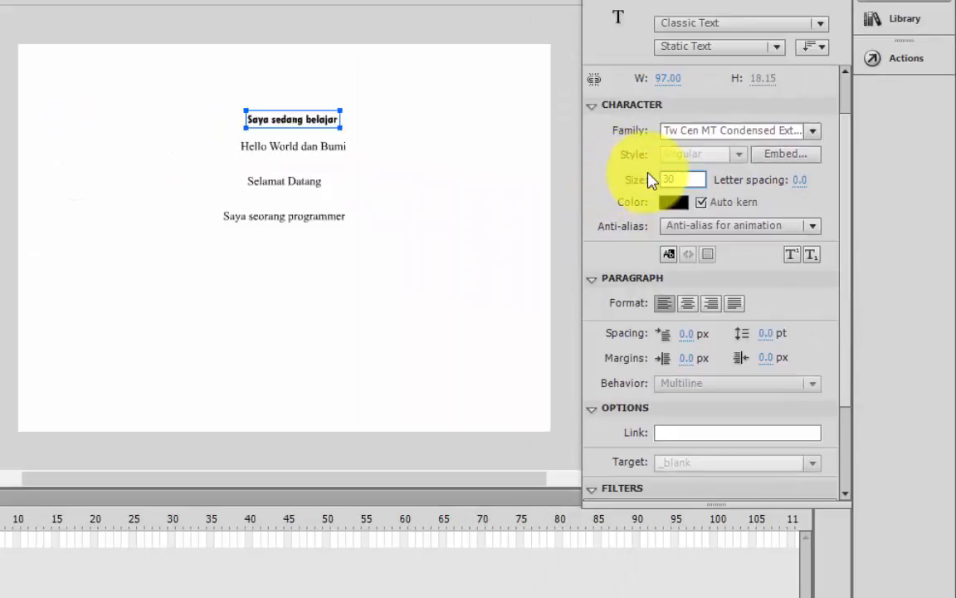
click(689, 179)
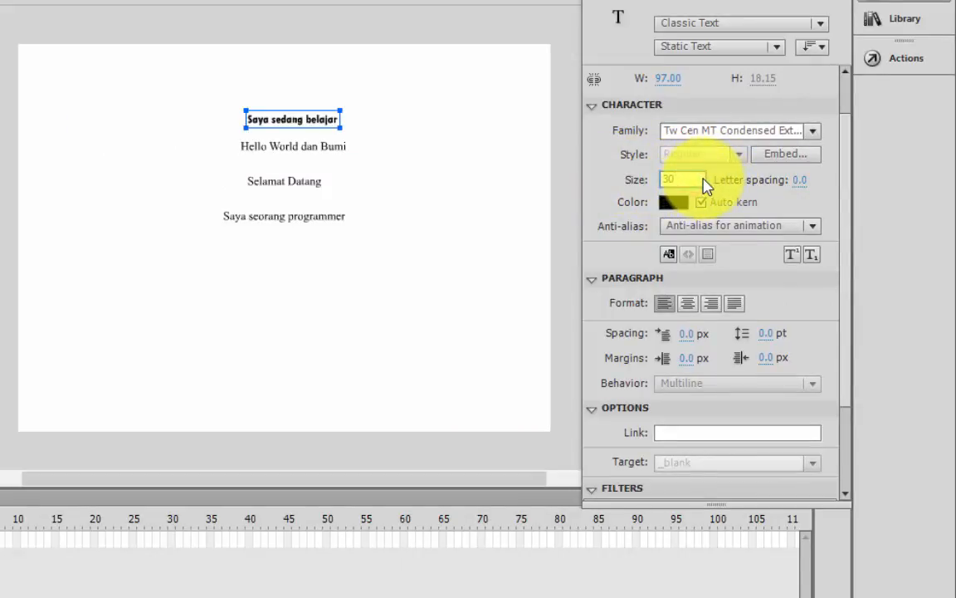
key(Return)
Place the "Saya sedang belajar" text below "Saya seorang programmer" and enlarge it to 38 pt
drag(462, 143, 413, 271)
click(834, 18)
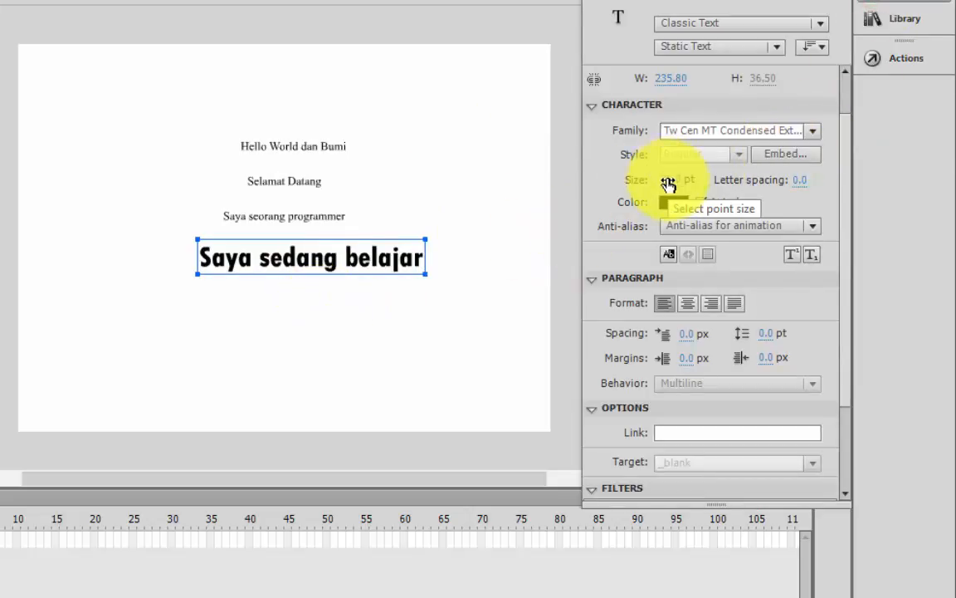
mouse_move(670, 179)
mouse_down()
mouse_move(679, 179)
mouse_move(635, 179)
mouse_move(668, 180)
mouse_move(661, 177)
mouse_up()
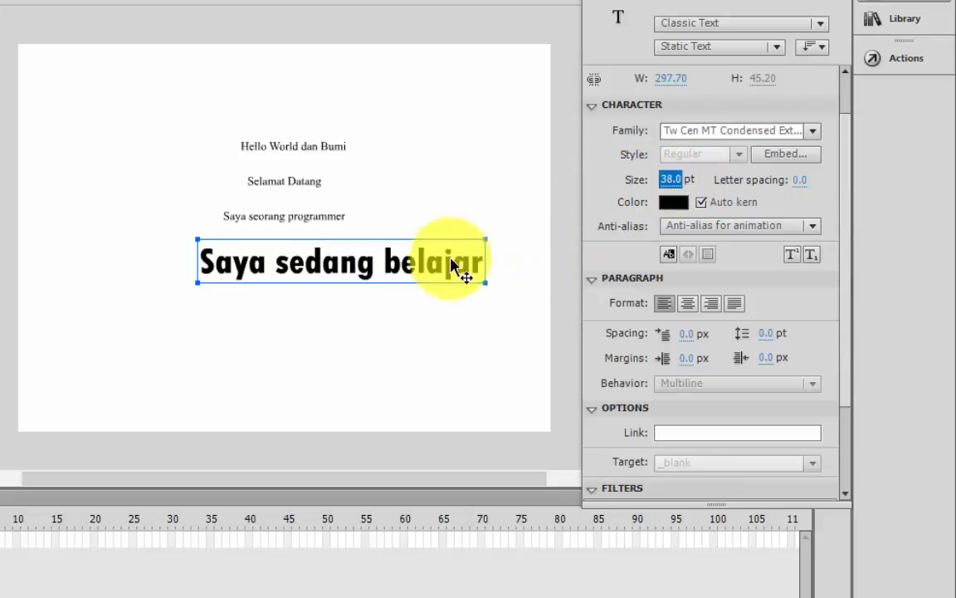
drag(464, 275, 431, 277)
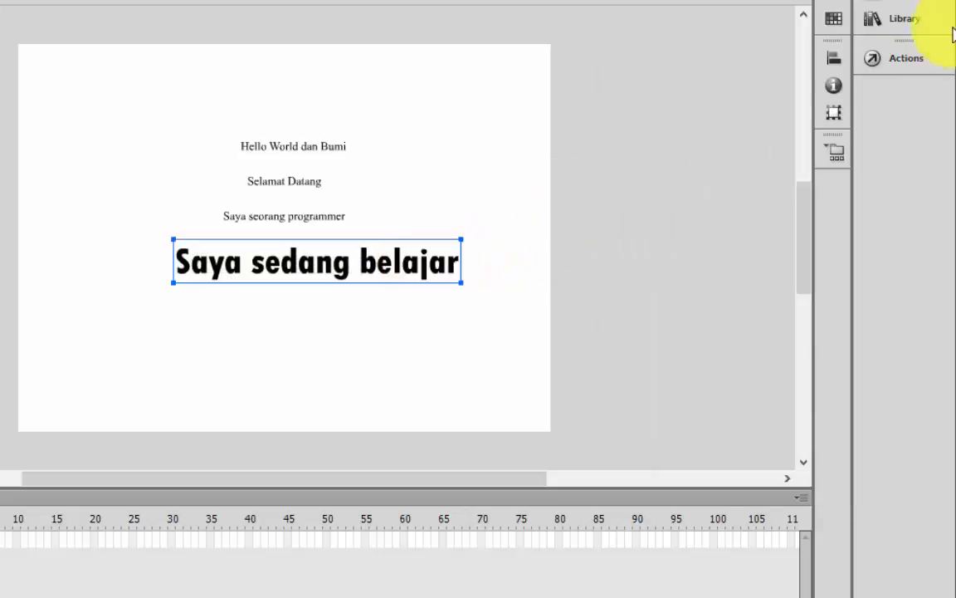
Change the font family of the "Saya sedang belajar" text to Viner Hand ITC
click(926, 1)
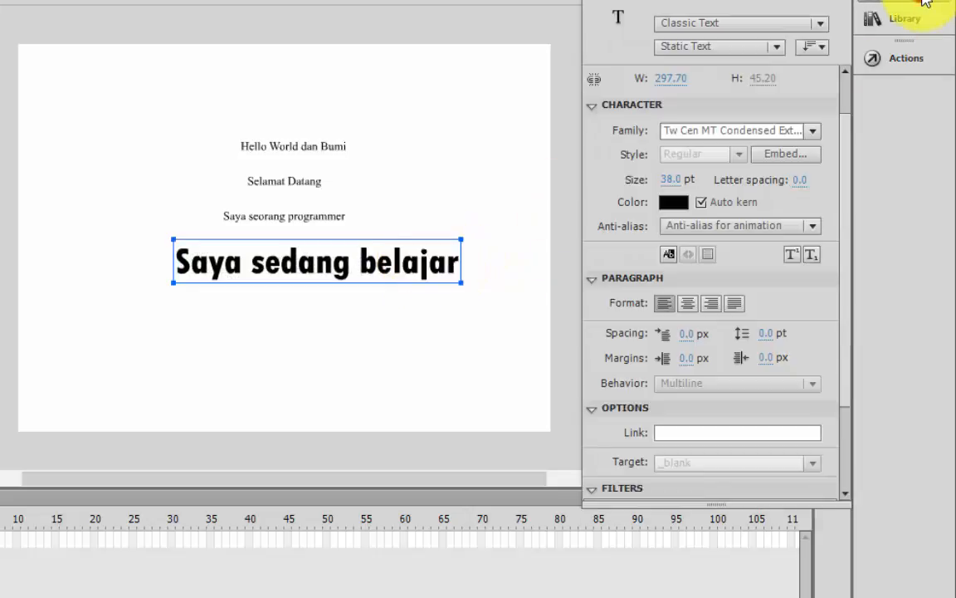
click(814, 136)
click(814, 135)
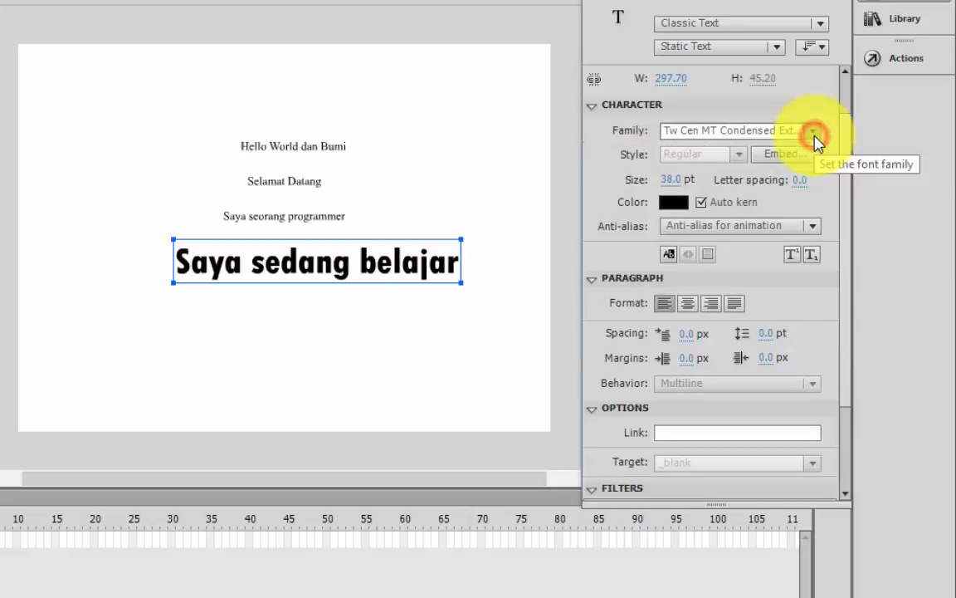
click(815, 135)
click(814, 136)
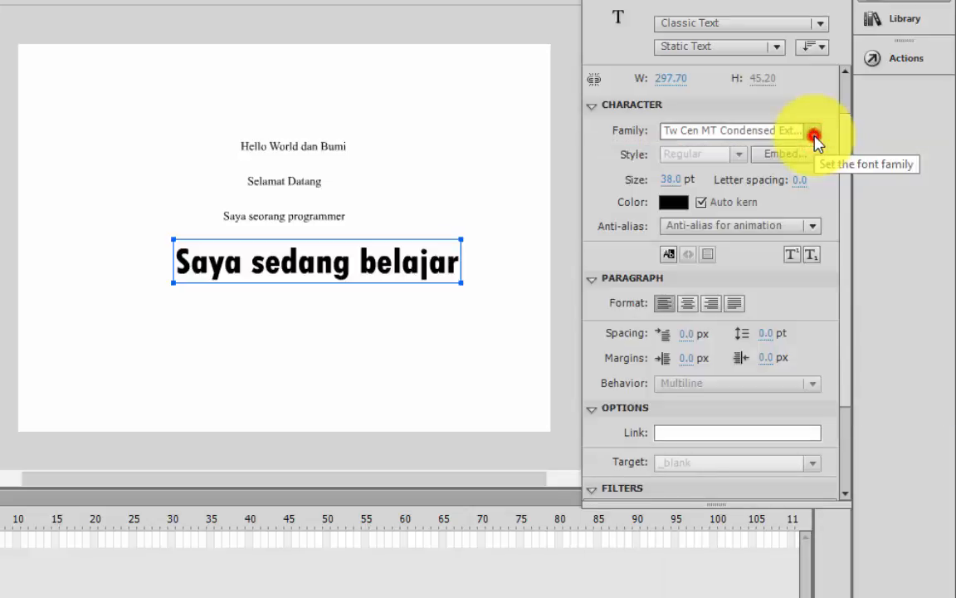
scroll(817, 137, up, 1)
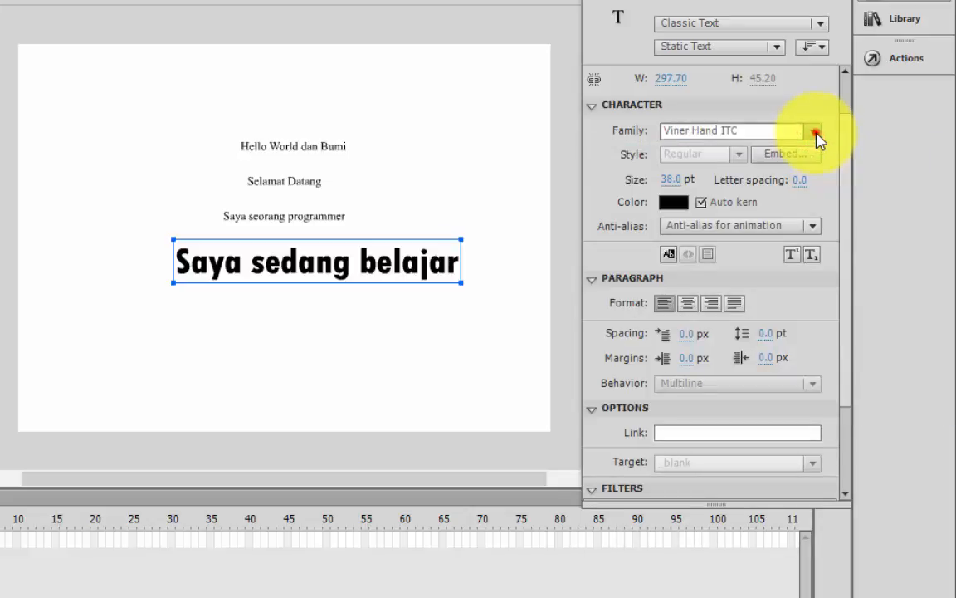
Set the font family of the "Saya sedang belajar" text to Papyrus
click(816, 134)
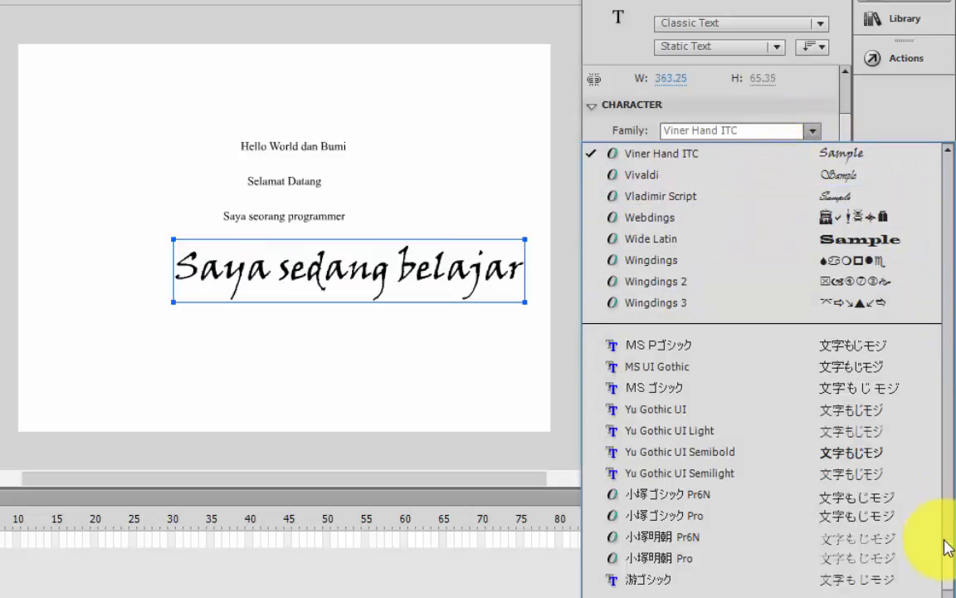
drag(945, 541, 953, 469)
scroll(952, 470, up, 2)
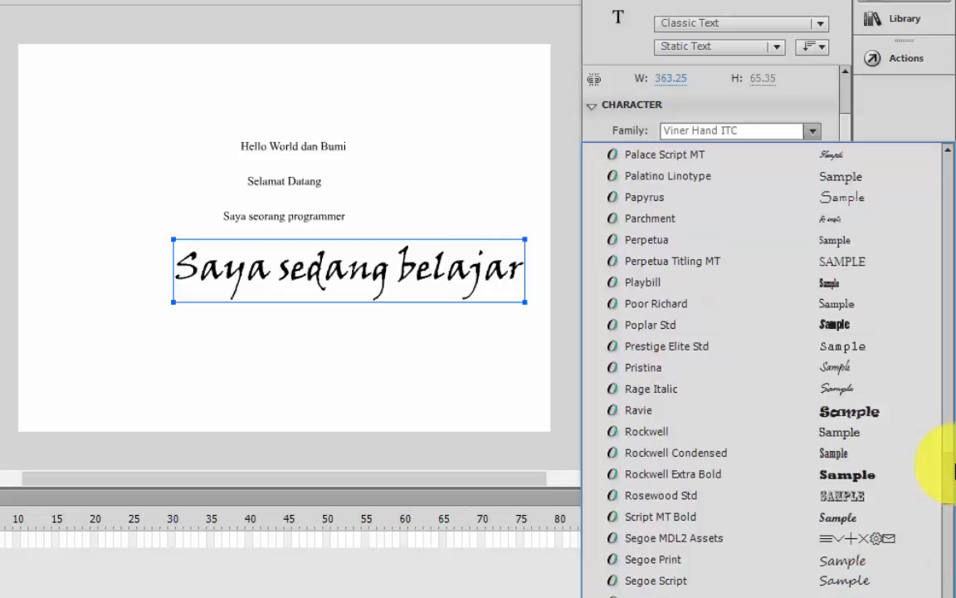
click(656, 197)
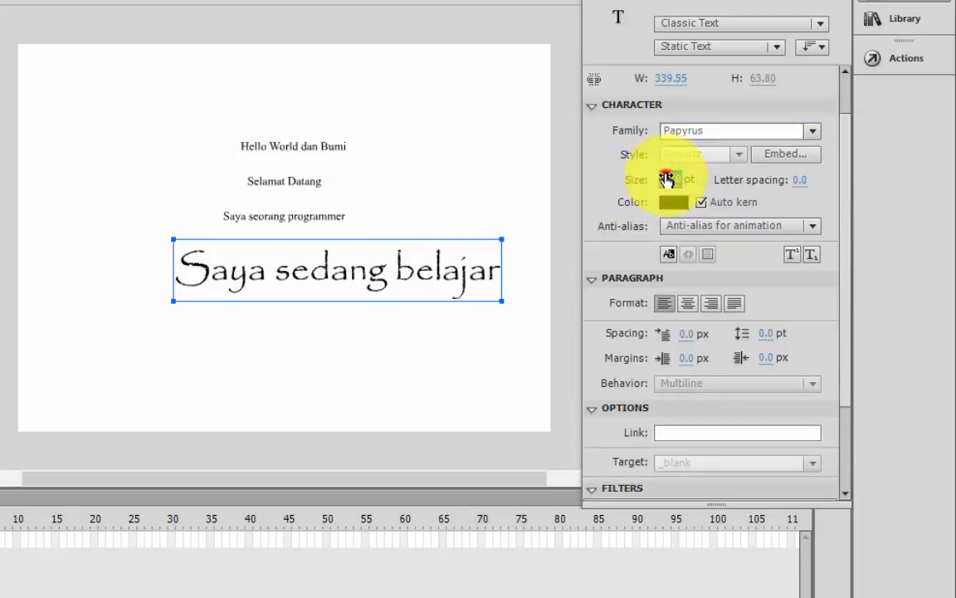
Enlarge the "Saya sedang belajar" text to 51 pt and move it so that it fits on the stage
drag(669, 178, 683, 178)
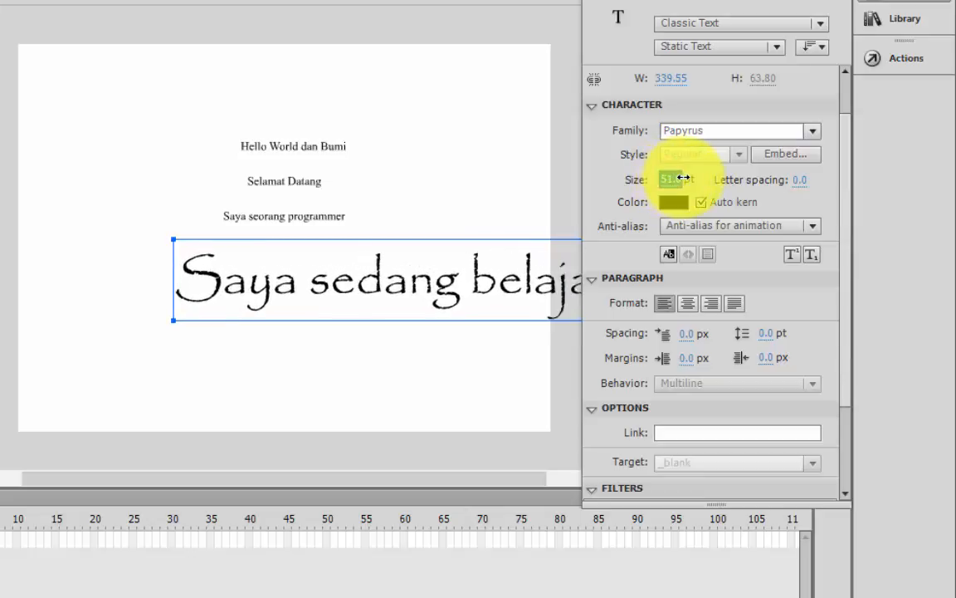
drag(527, 284, 448, 314)
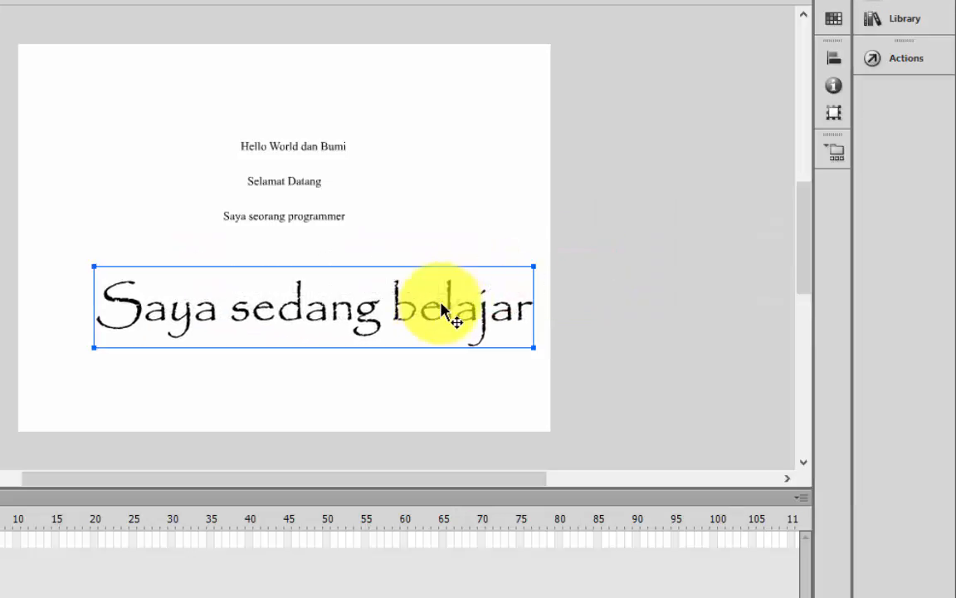
Change the font family of the "Saya sedang belajar" text to Arial
click(902, 2)
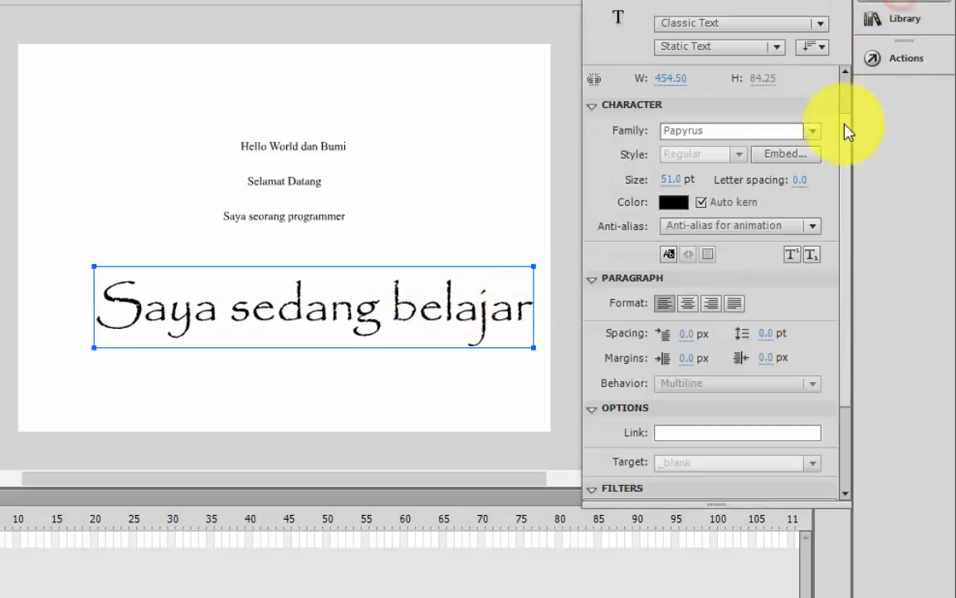
click(815, 132)
drag(949, 475, 946, 204)
click(826, 226)
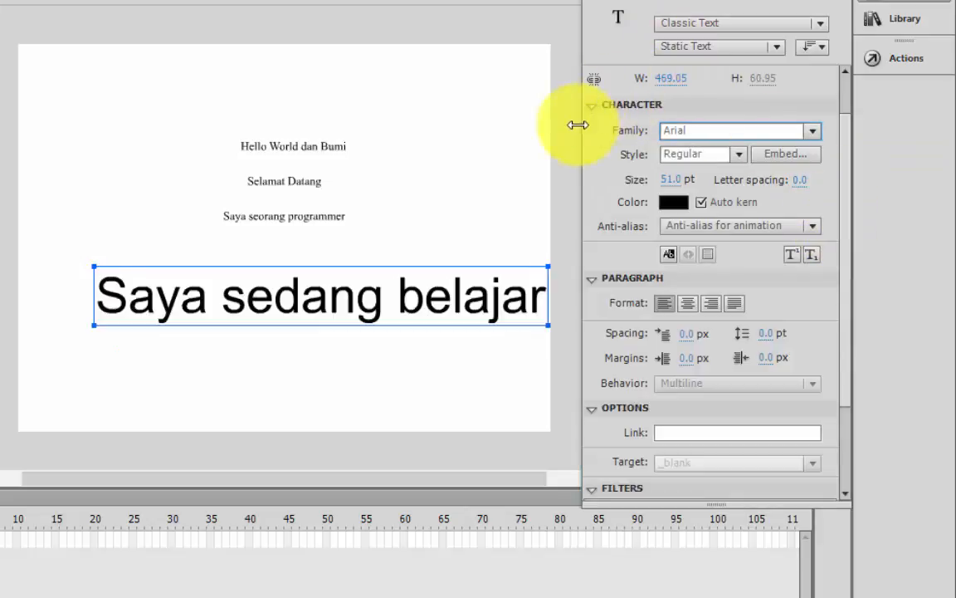
Try the Italic, Bold and Bold Italic styles on the "Saya sedang belajar" text
click(738, 157)
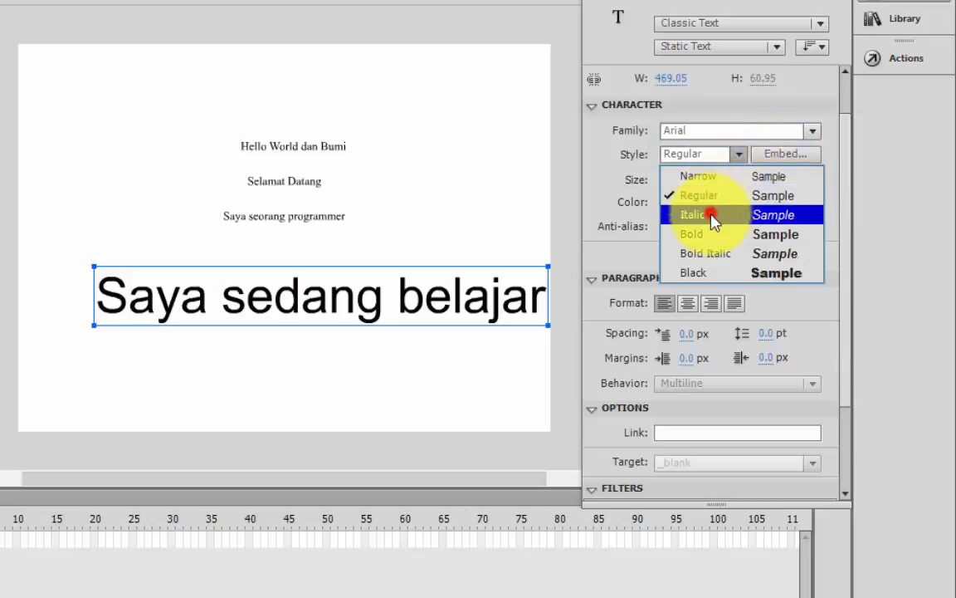
click(713, 216)
click(736, 157)
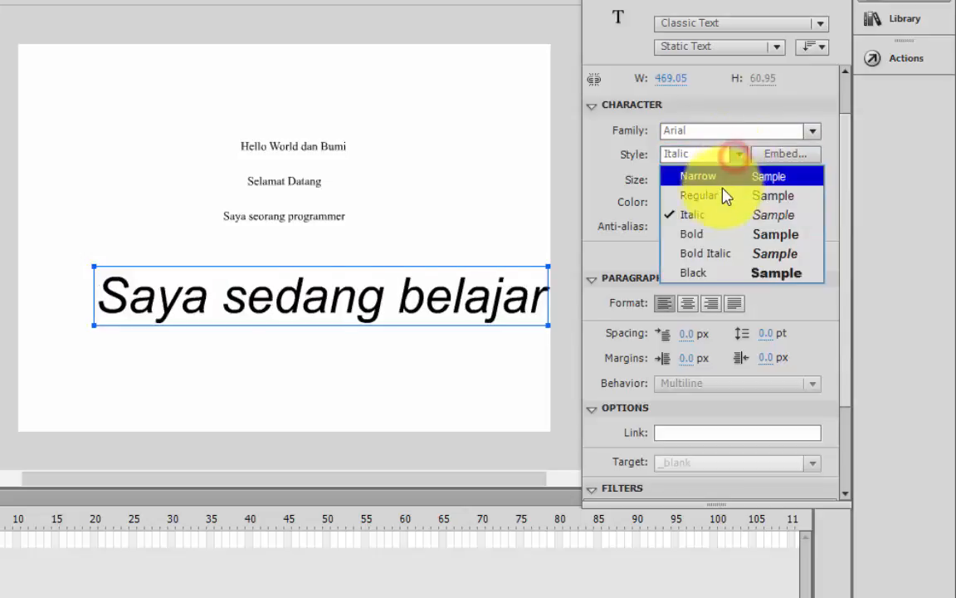
click(708, 235)
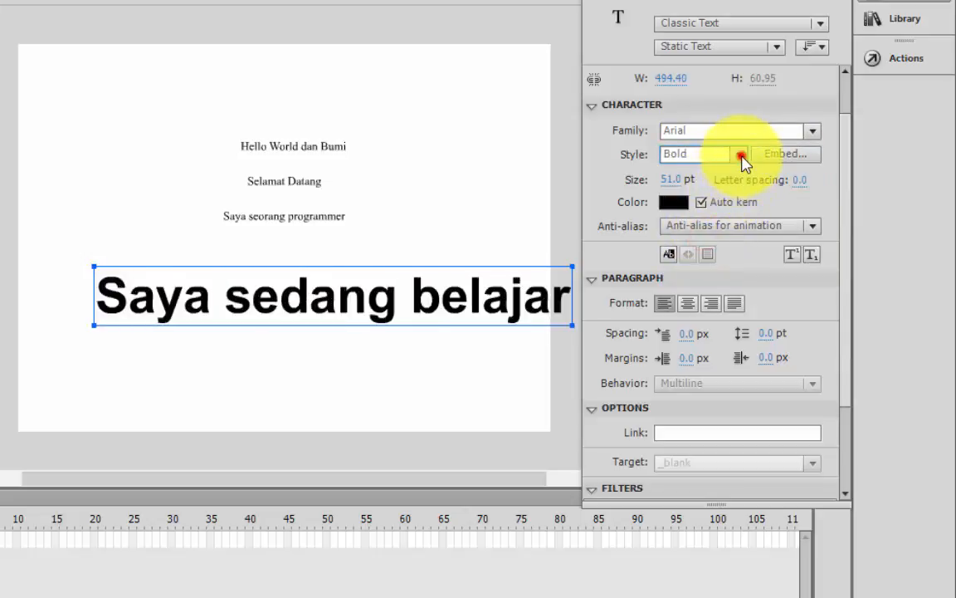
click(737, 155)
click(707, 253)
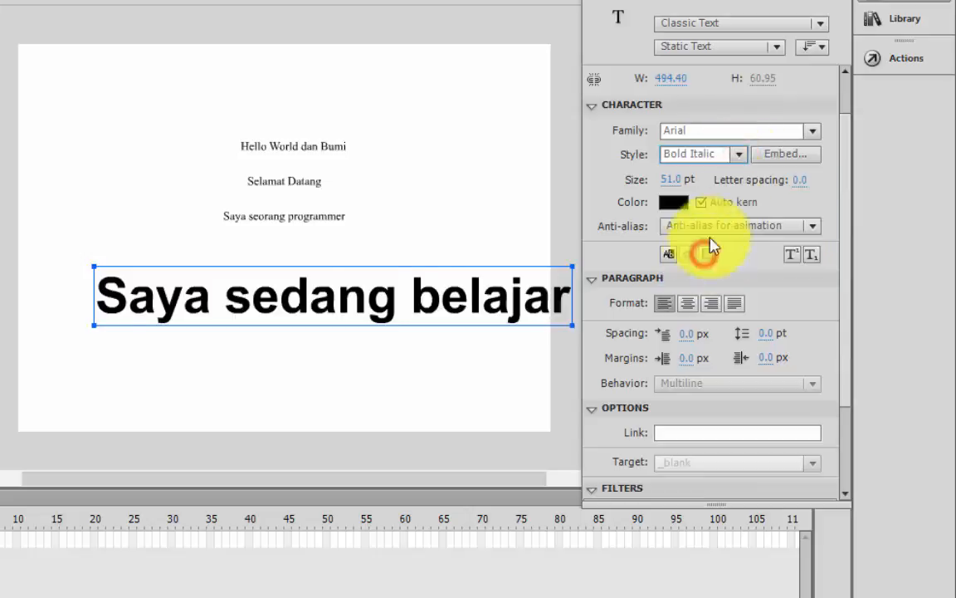
Set the font style of the "Saya sedang belajar" text to Black
click(739, 155)
click(696, 274)
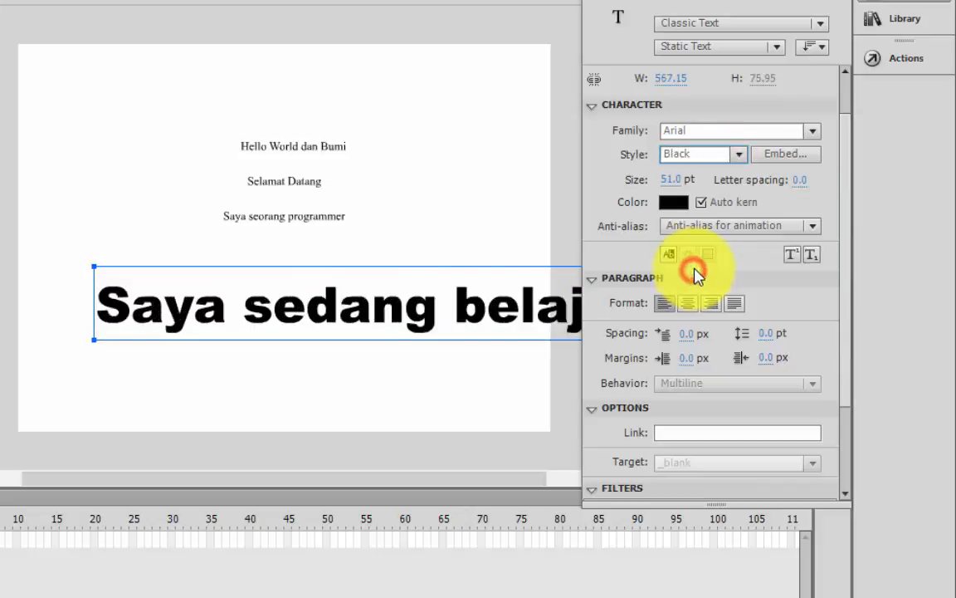
click(739, 155)
click(739, 155)
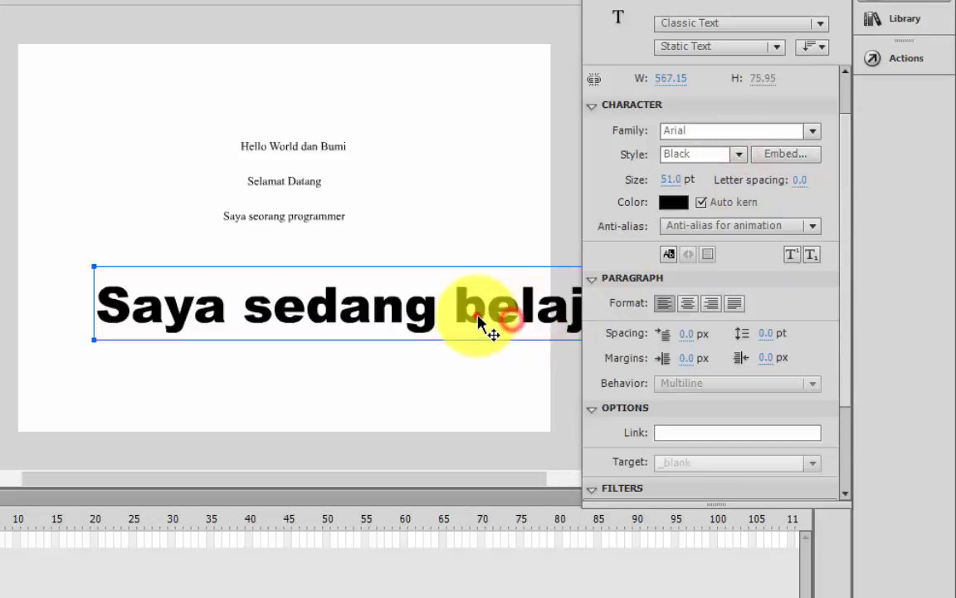
Reduce the "Saya sedang belajar" text to 28 pt and centre it below "Saya seorang programmer"
drag(484, 326, 421, 305)
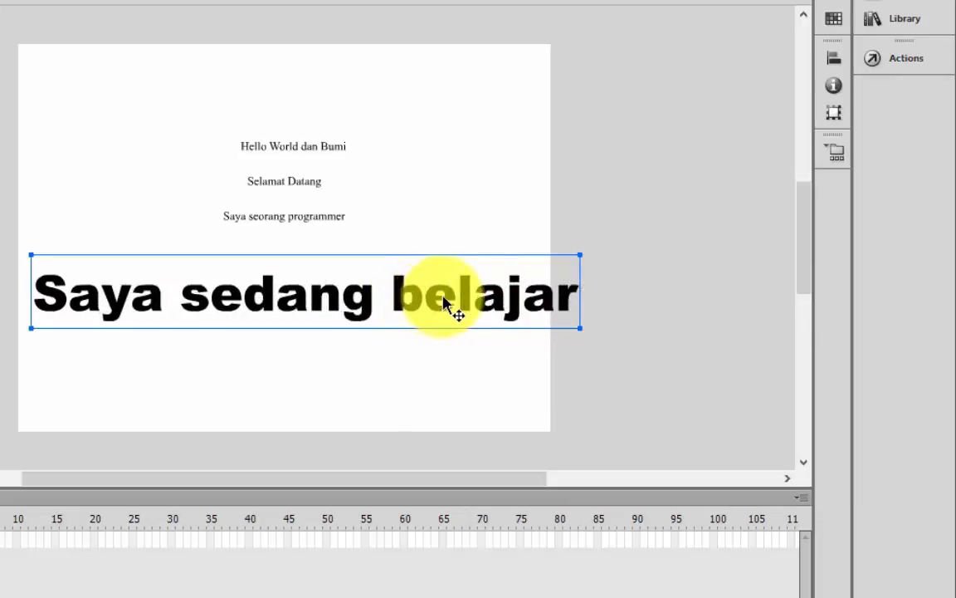
click(905, 7)
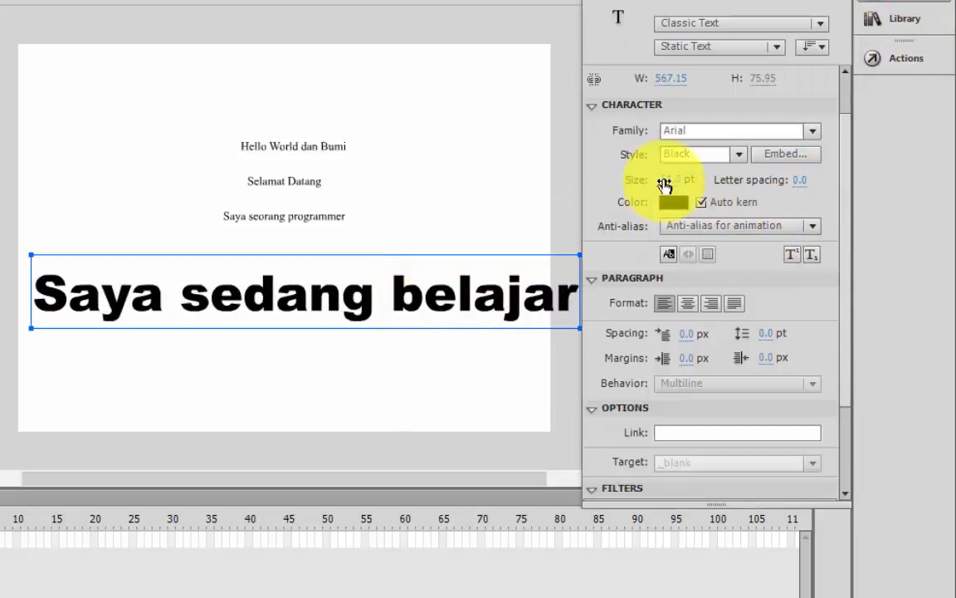
drag(670, 179, 647, 172)
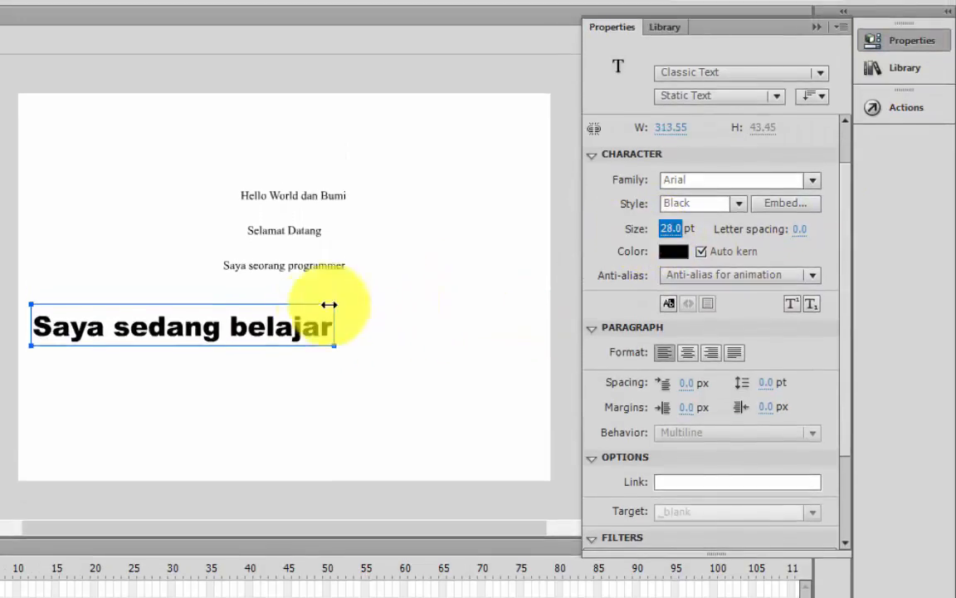
drag(306, 332, 390, 336)
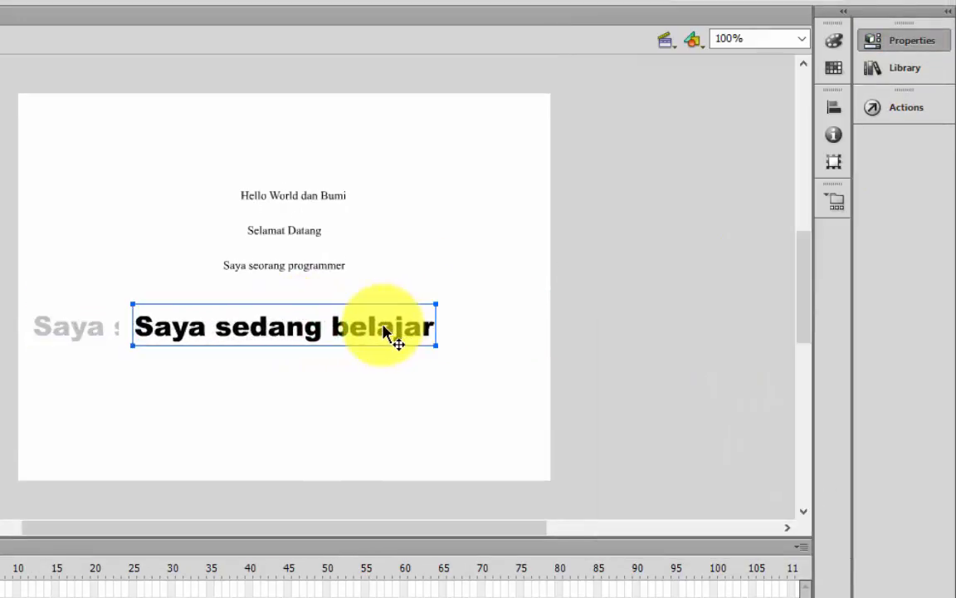
Widen the letter spacing of the "Saya sedang belajar" text and move the line back onto the stage
click(886, 40)
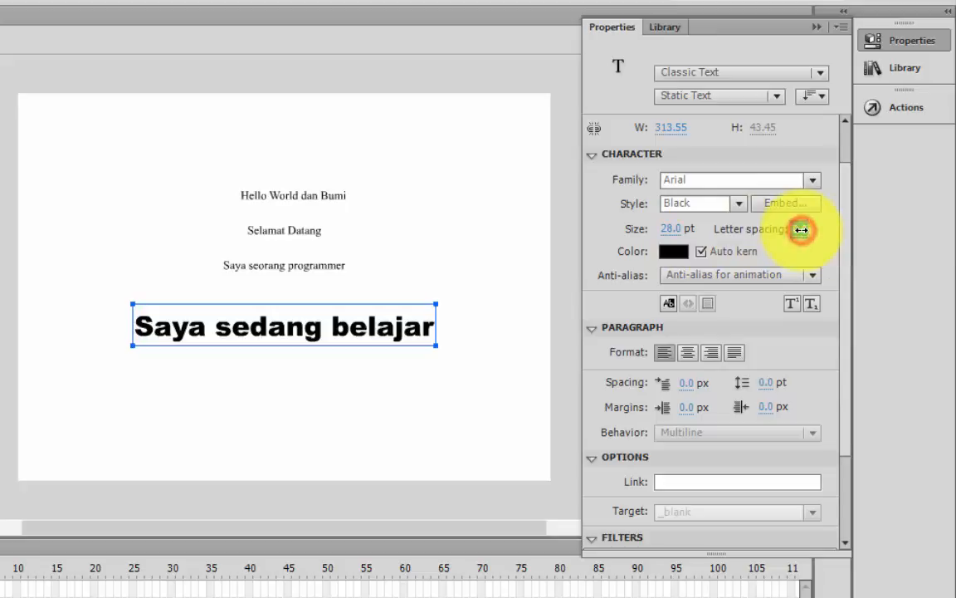
drag(805, 230, 817, 230)
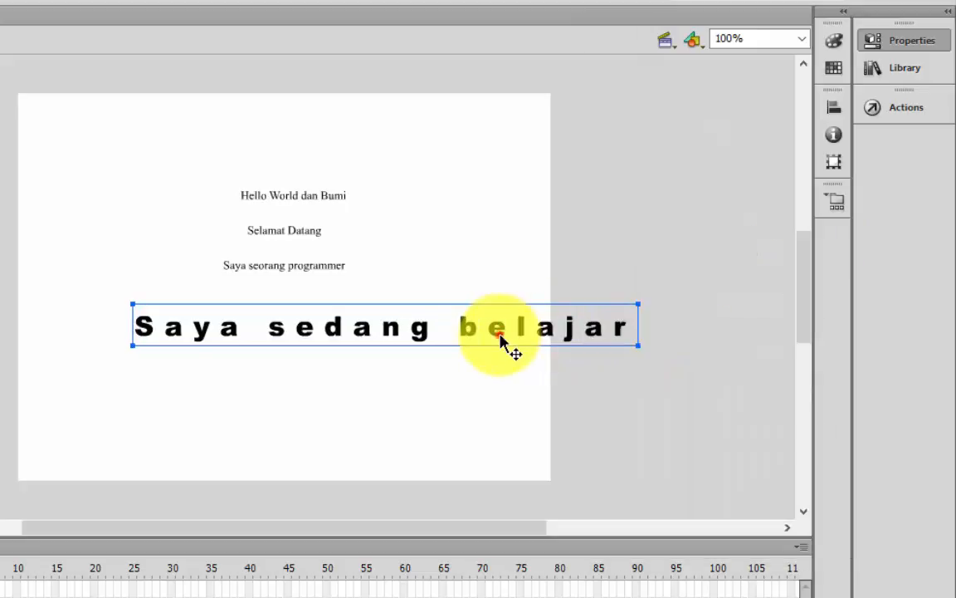
drag(501, 332, 439, 353)
Set the letter spacing of the "Saya sedang belajar" text to 7.0 and centre the line in the stage's lower half
click(913, 41)
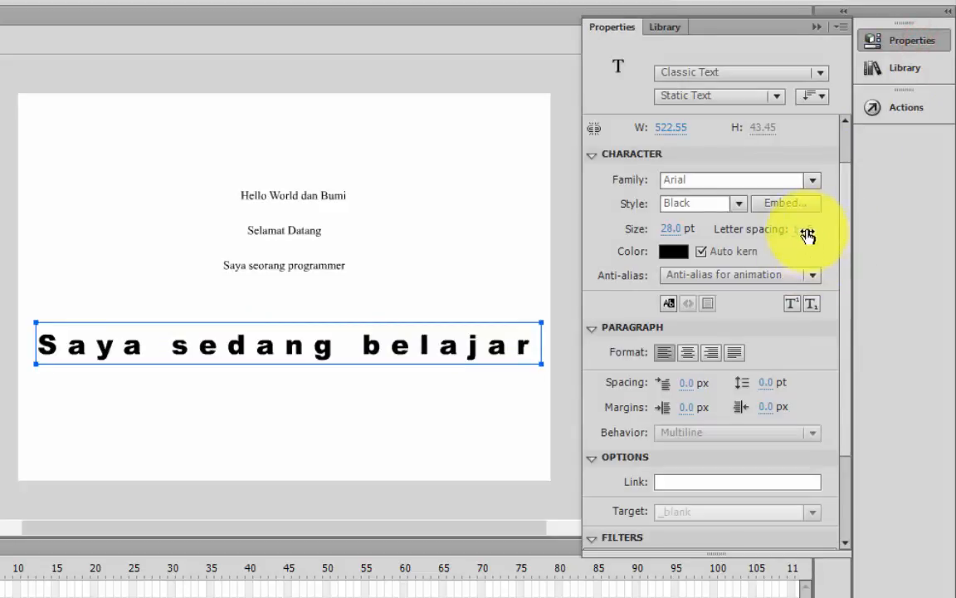
mouse_move(803, 227)
mouse_down()
mouse_move(783, 238)
mouse_move(798, 234)
mouse_up()
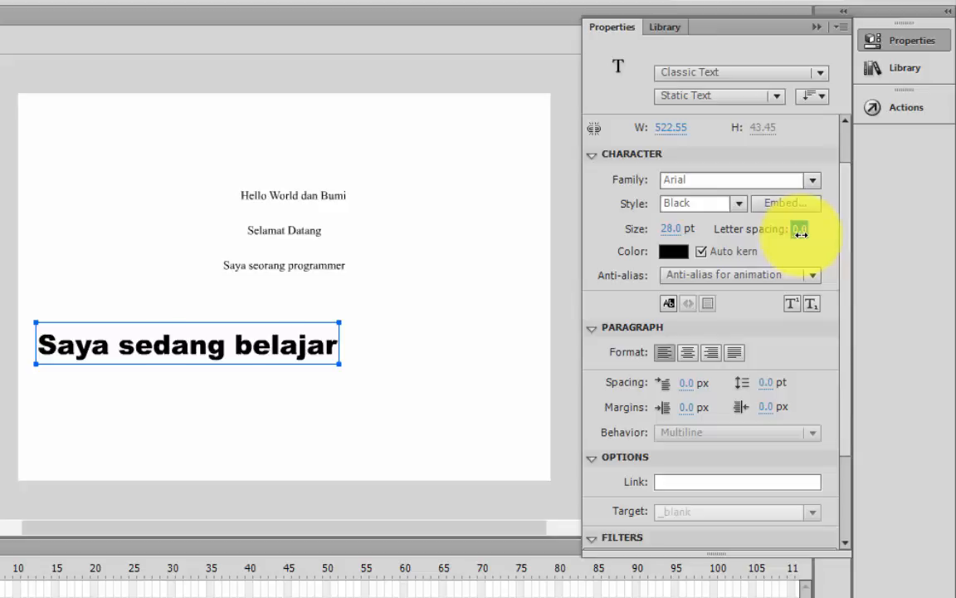
drag(800, 234, 804, 234)
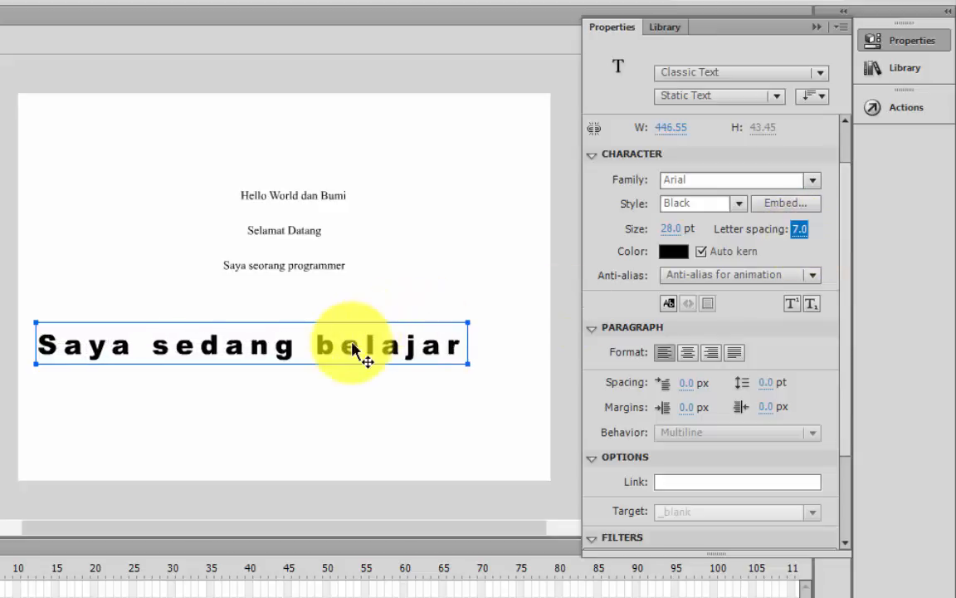
drag(364, 357, 384, 374)
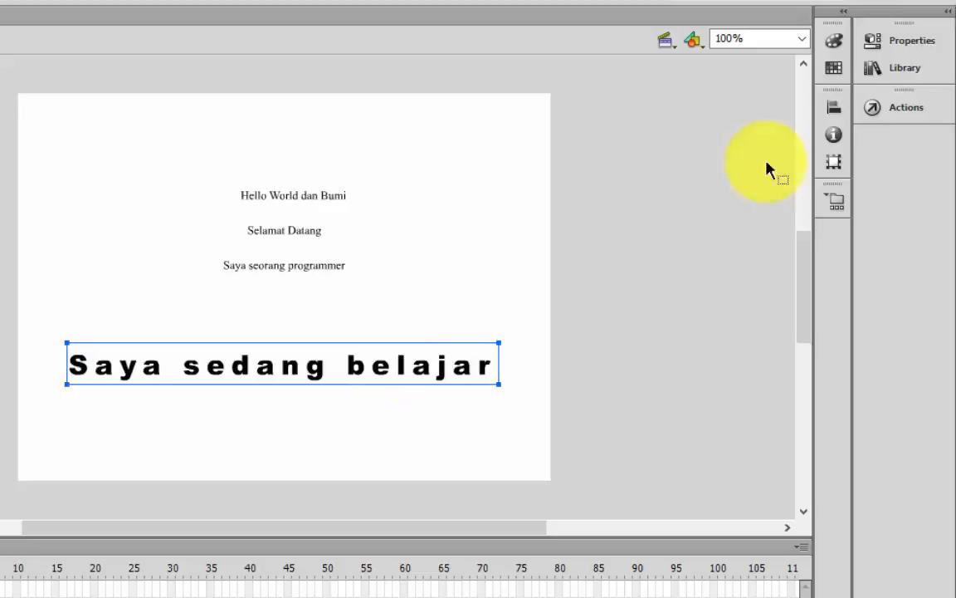
Change the fill color of the "Saya sedang belajar" text to blue
click(879, 40)
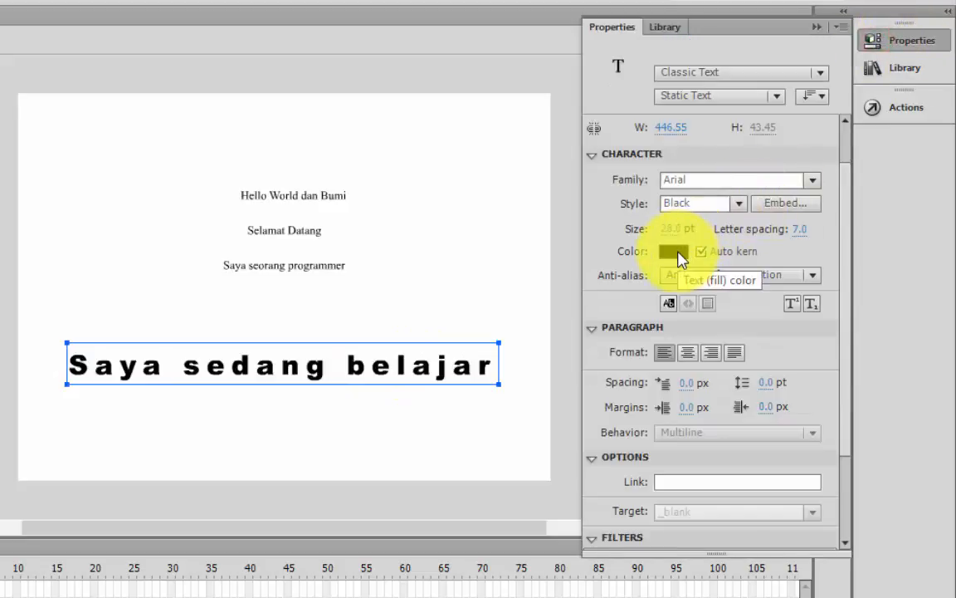
click(677, 253)
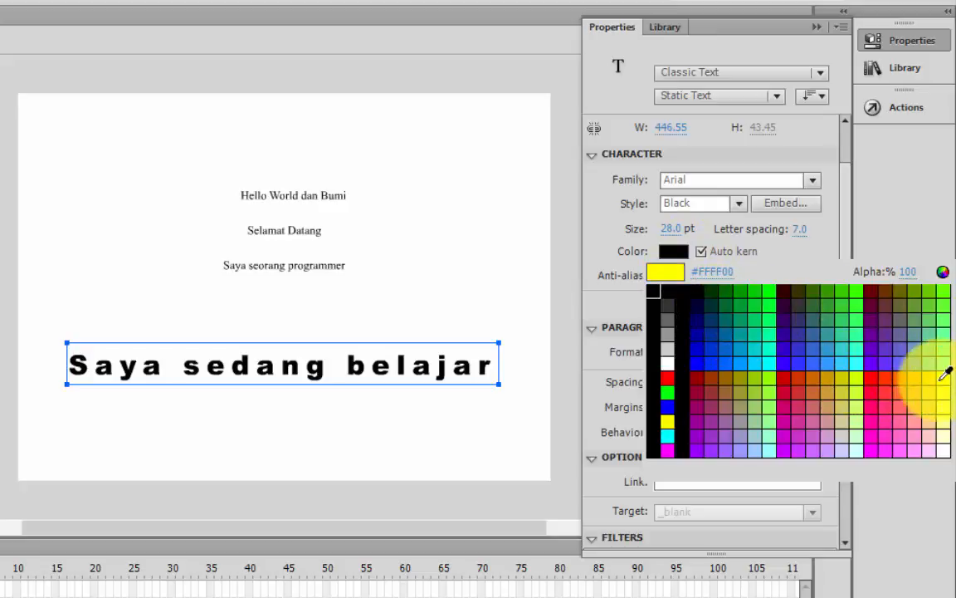
click(735, 353)
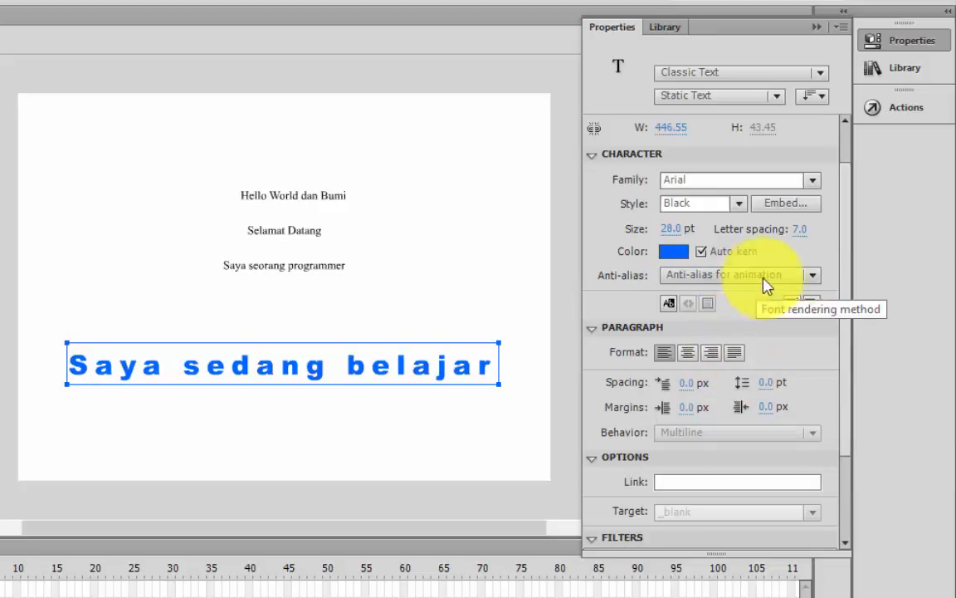
Turn the Selectable option of the "Saya sedang belajar" text on and back off
drag(848, 216, 850, 257)
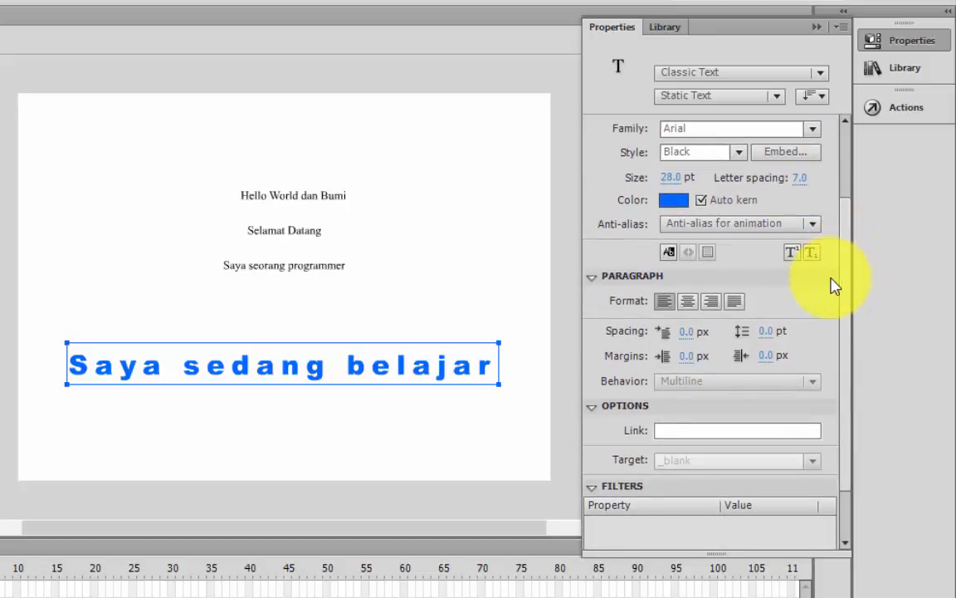
click(669, 254)
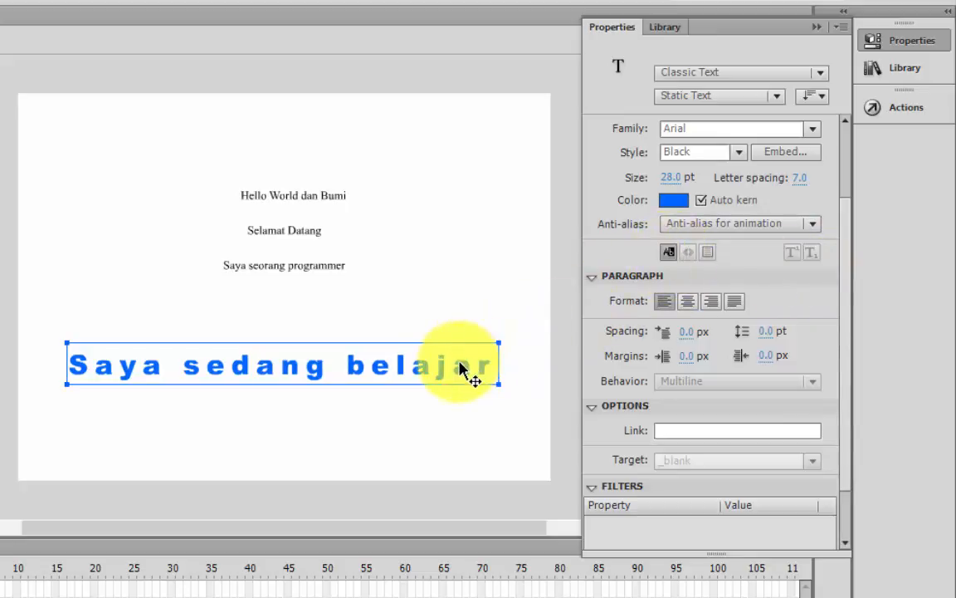
click(670, 252)
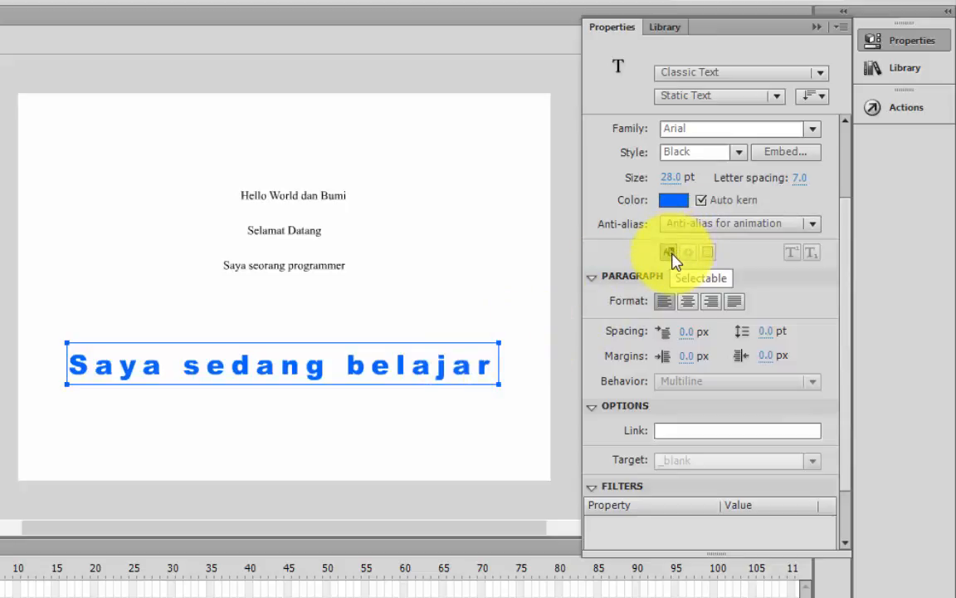
click(671, 253)
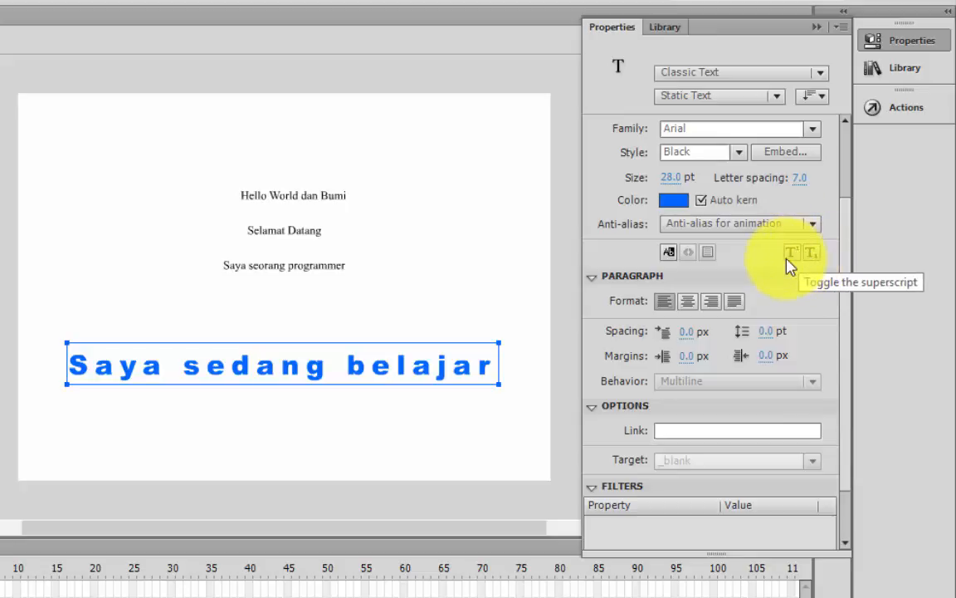
Append "H2O" to the "Saya sedang belajar" text and shift the line toward the stage's left edge
double_click(493, 366)
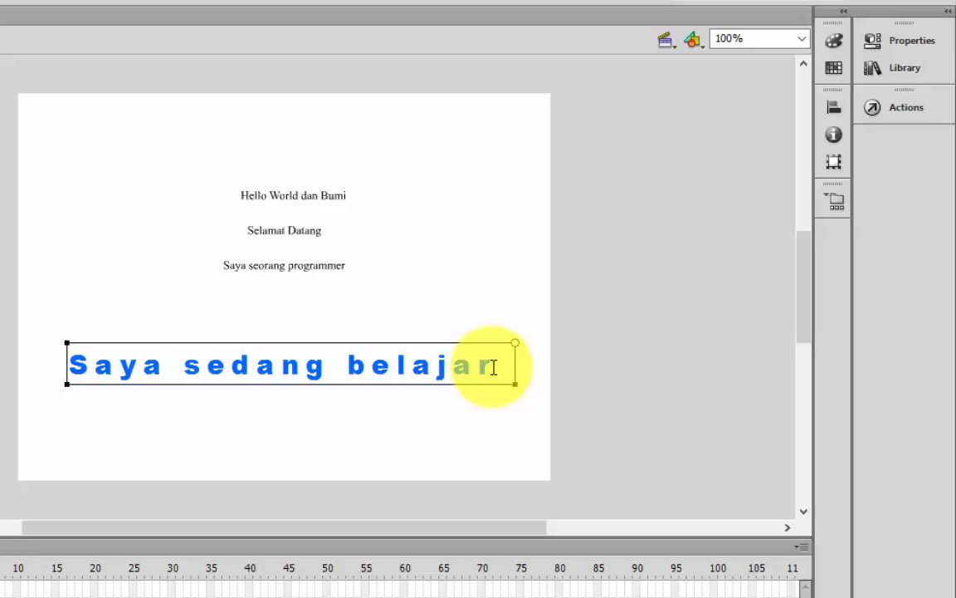
text(H2)
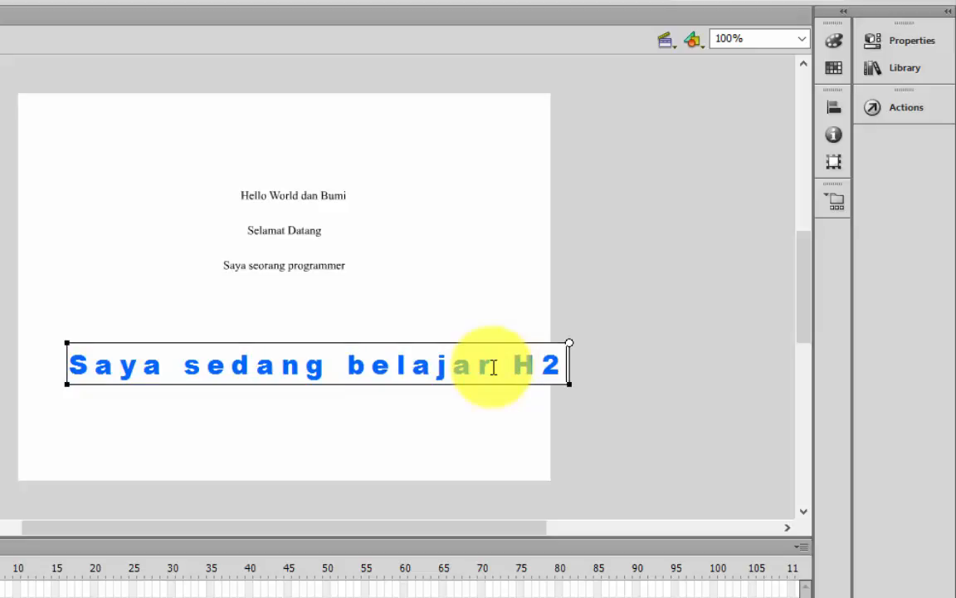
text(O)
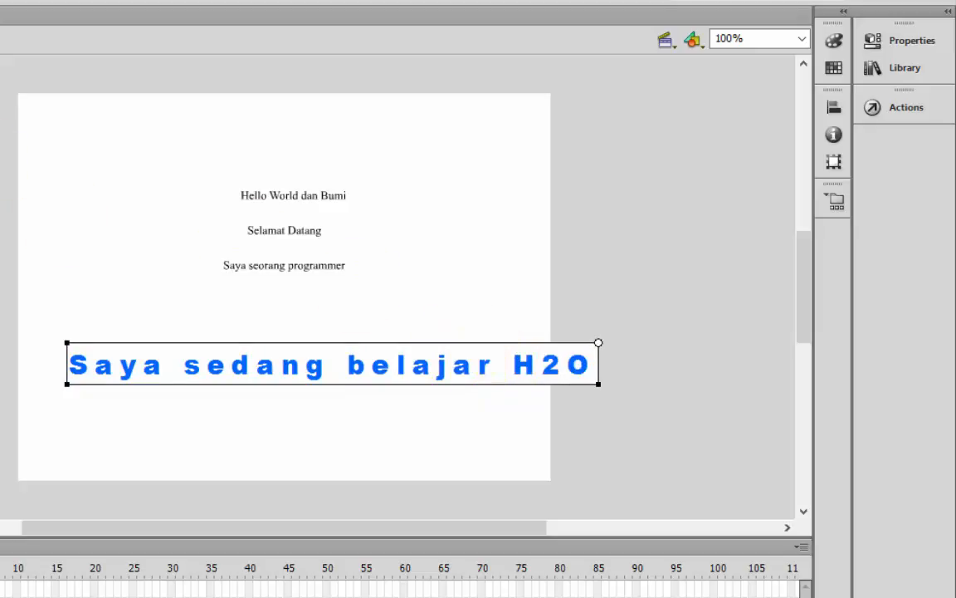
key(Escape)
drag(370, 364, 334, 363)
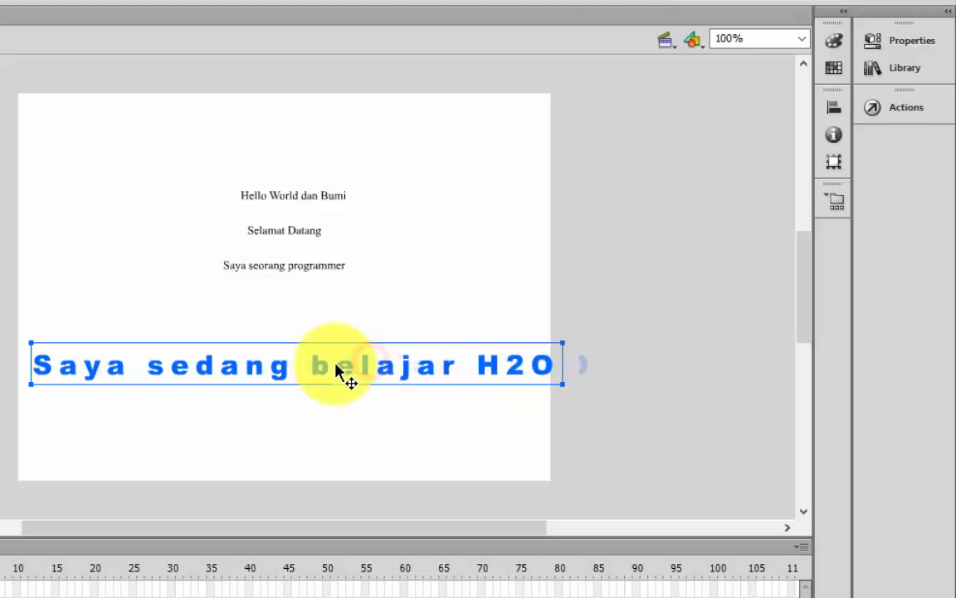
Format the 2 in "H2O" as subscript and place the text cursor at the end of the line
double_click(530, 378)
drag(524, 370, 508, 368)
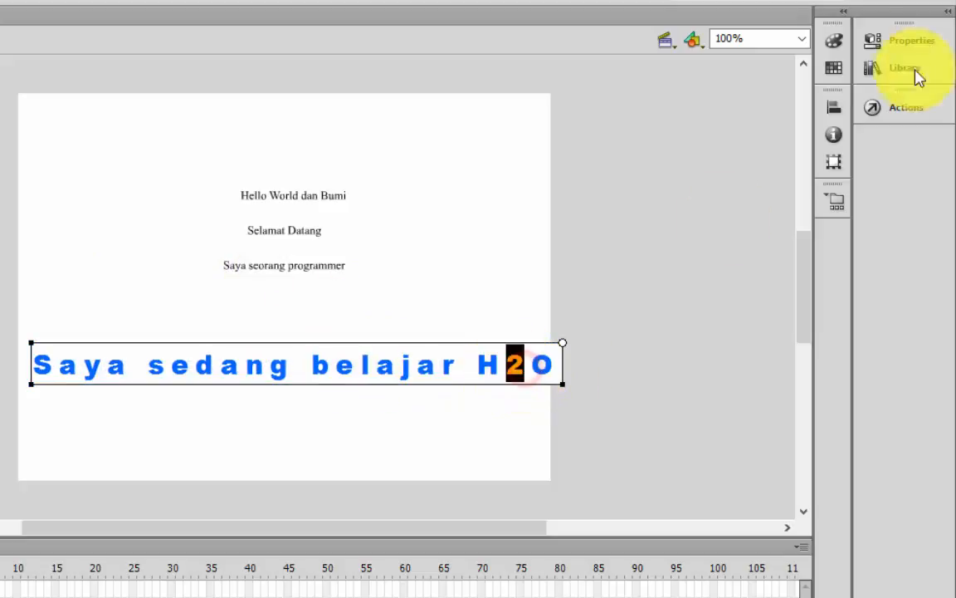
click(913, 40)
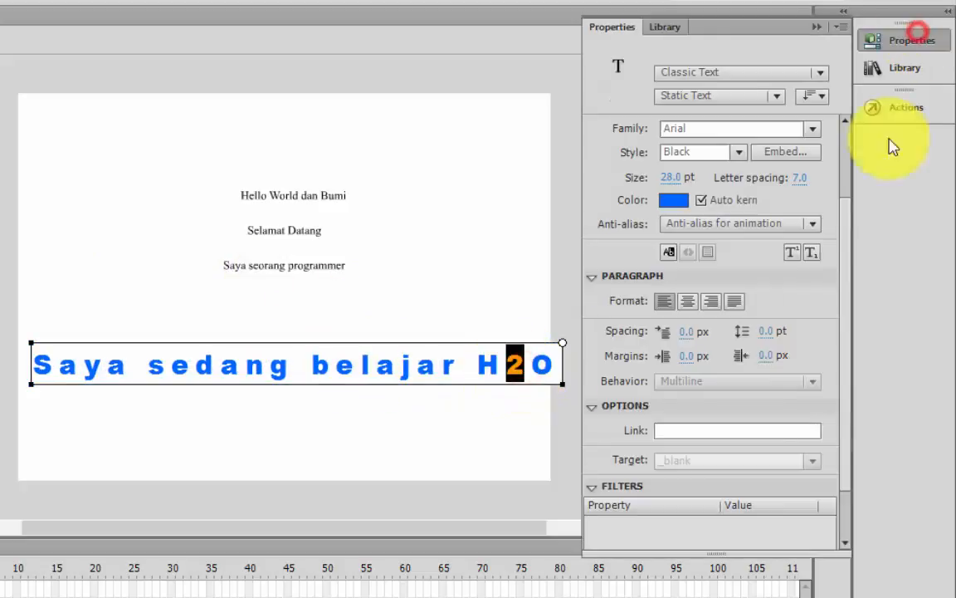
click(813, 253)
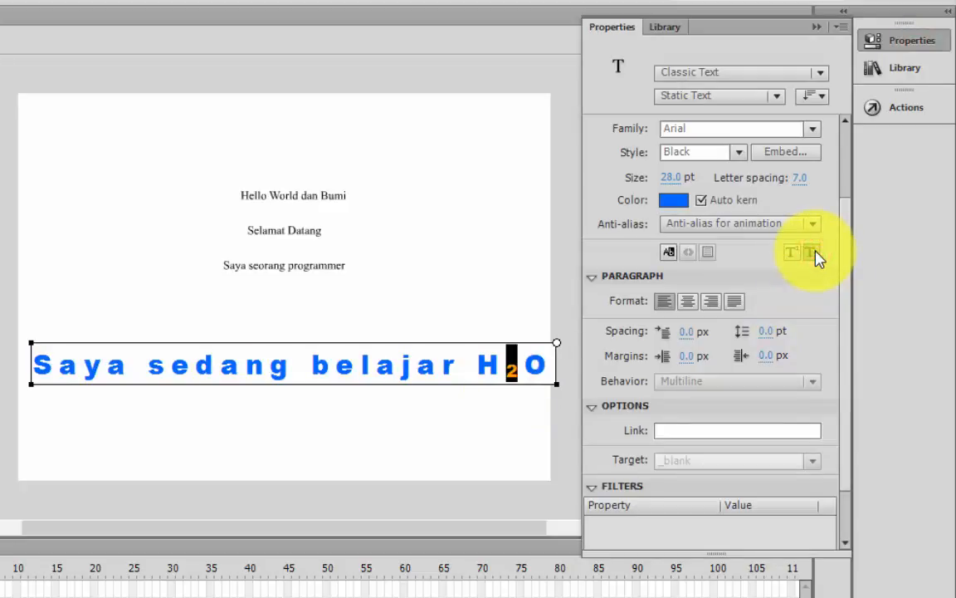
click(466, 371)
click(551, 368)
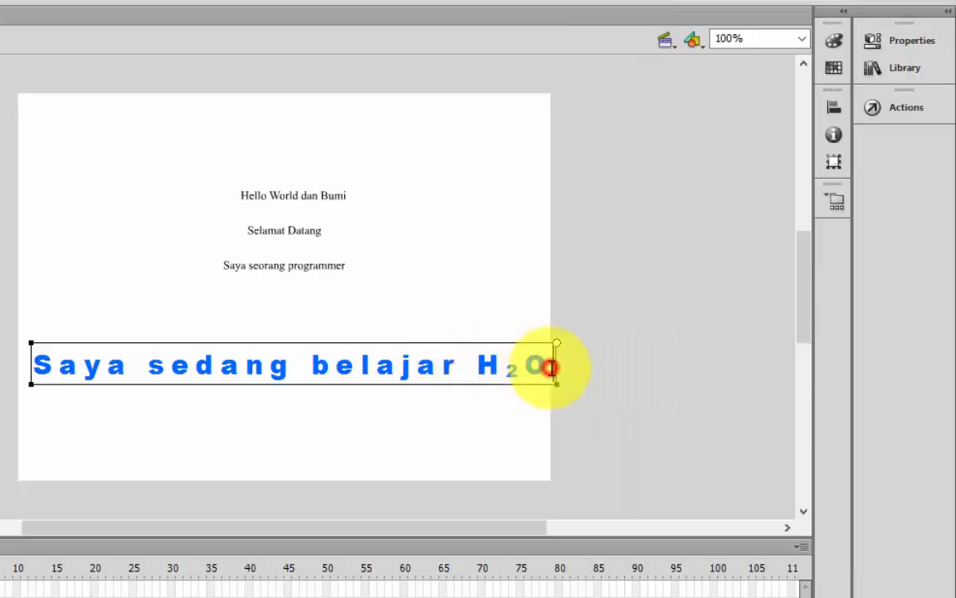
Append " dan E=MC2" after "H2O" at the end of the blue text line
text(dan)
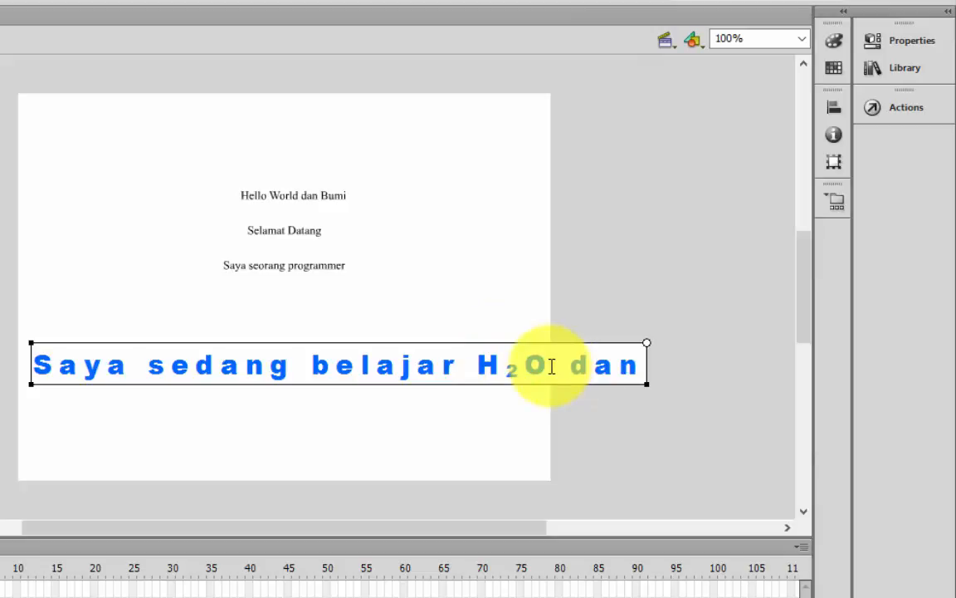
text( EMC)
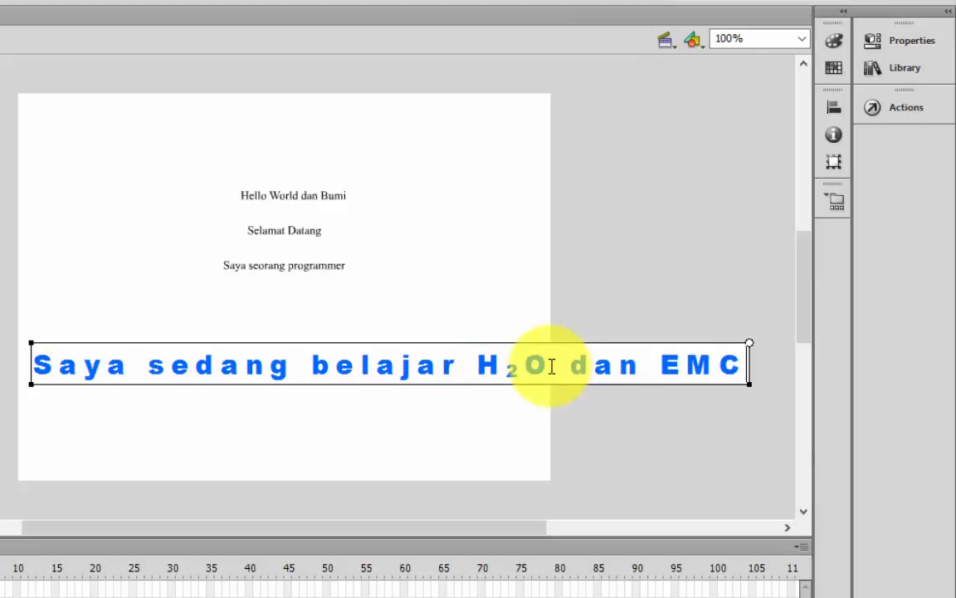
text(2)
key(Left)
key(Left)
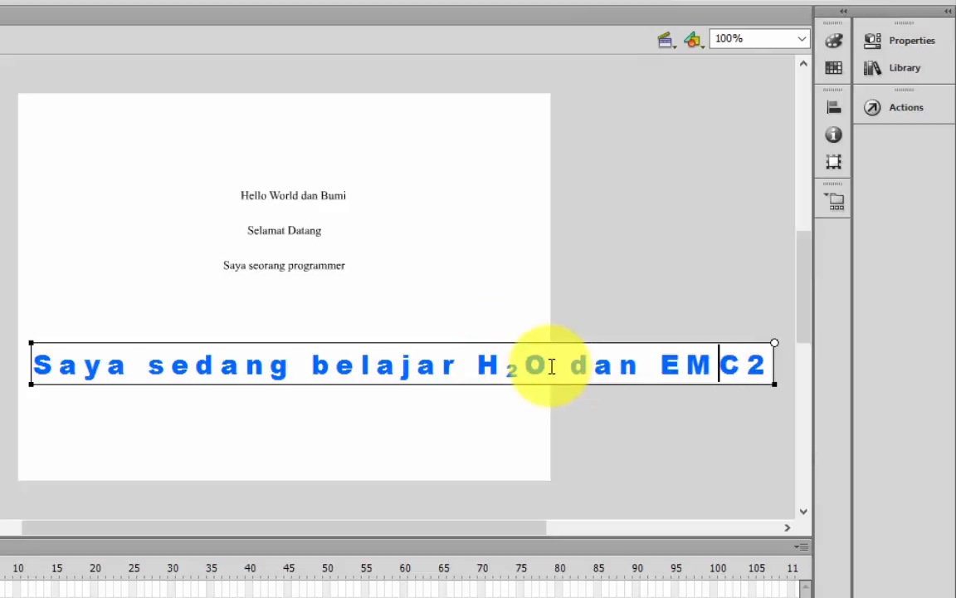
text(=)
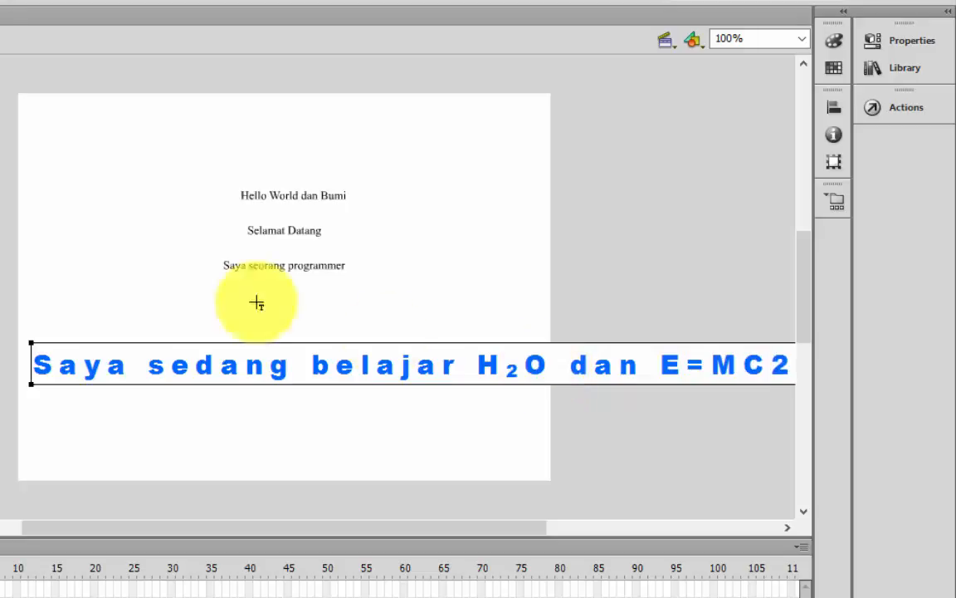
Set the font size of the whole blue "Saya sedang belajar" text to 15 pt
click(383, 345)
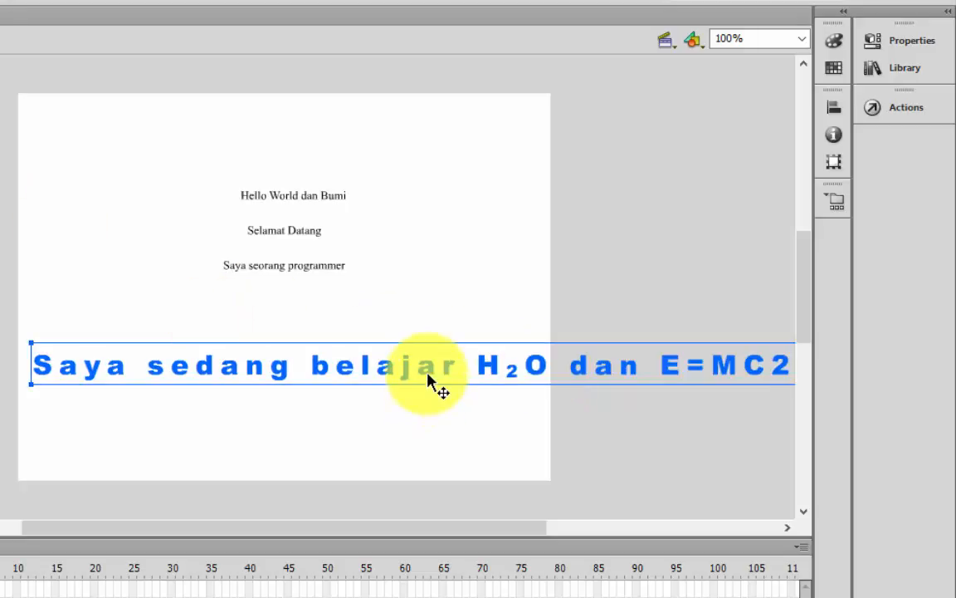
click(904, 42)
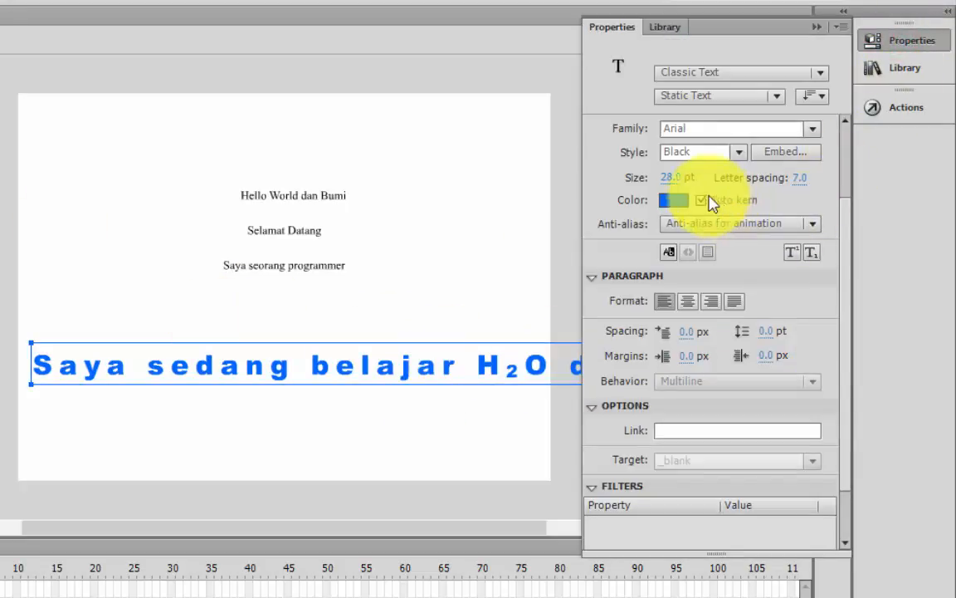
drag(672, 178, 659, 177)
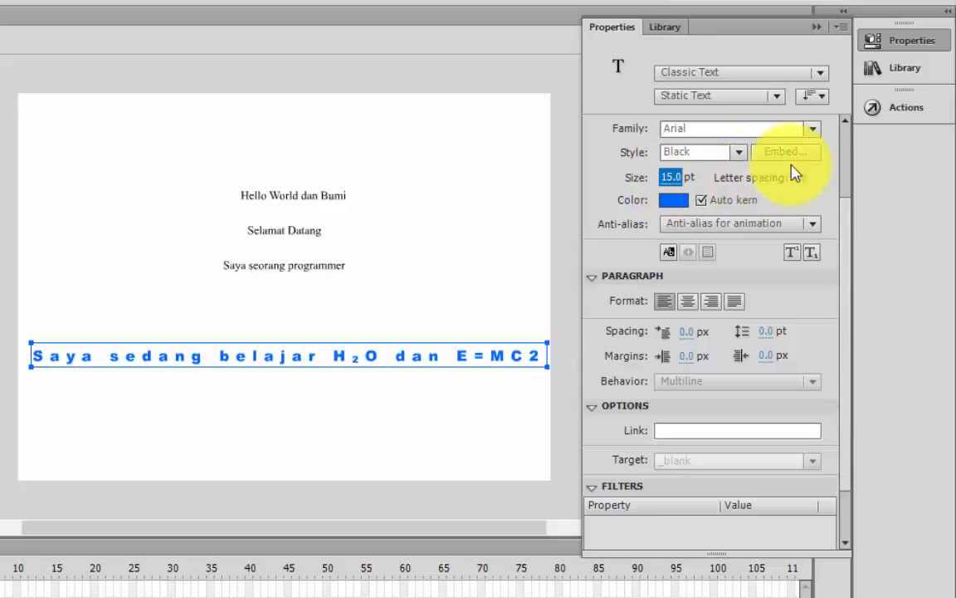
click(867, 38)
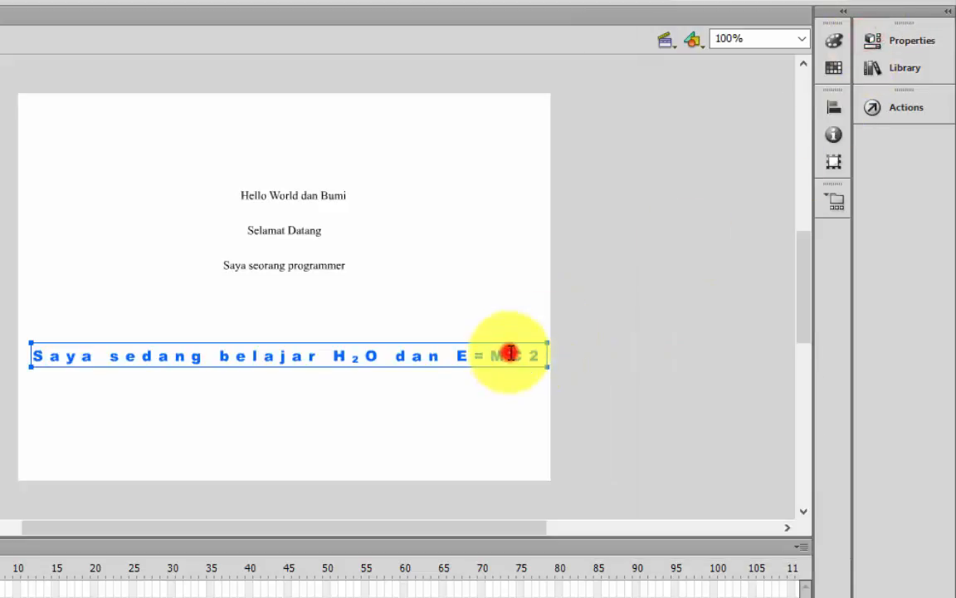
Format the final 2 in "E=MC2" as superscript and finish editing the text
double_click(511, 353)
drag(529, 359, 547, 358)
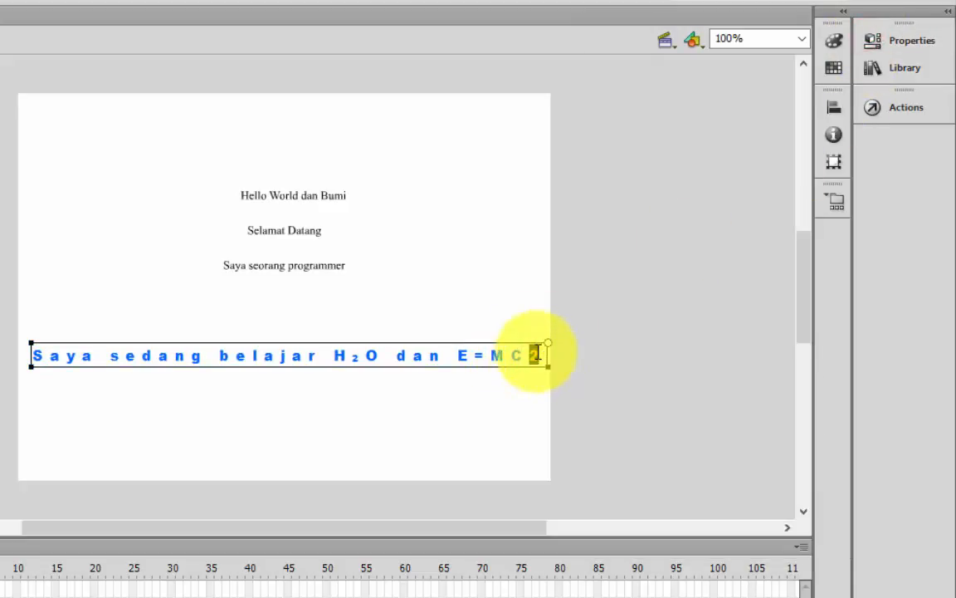
click(915, 41)
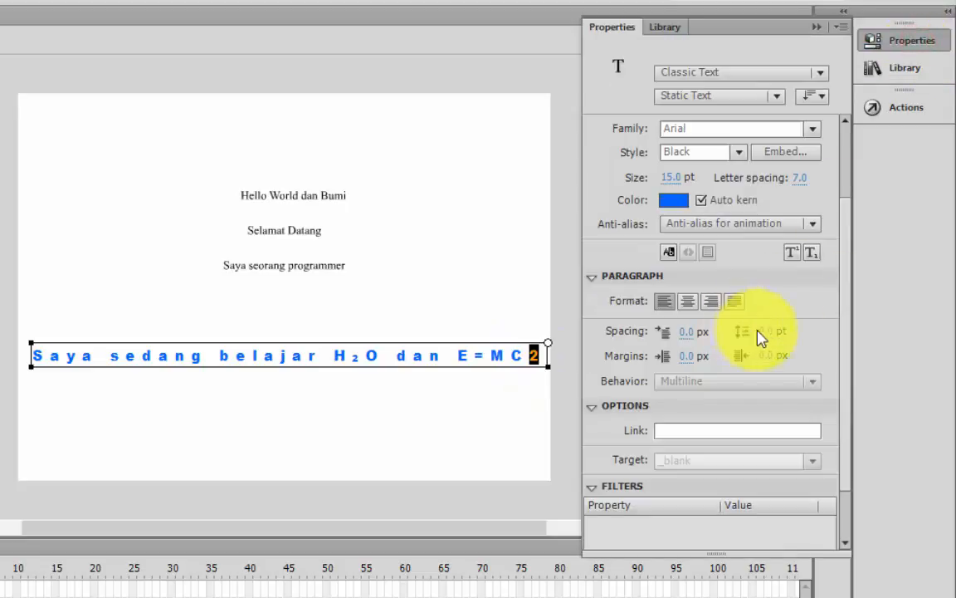
click(792, 257)
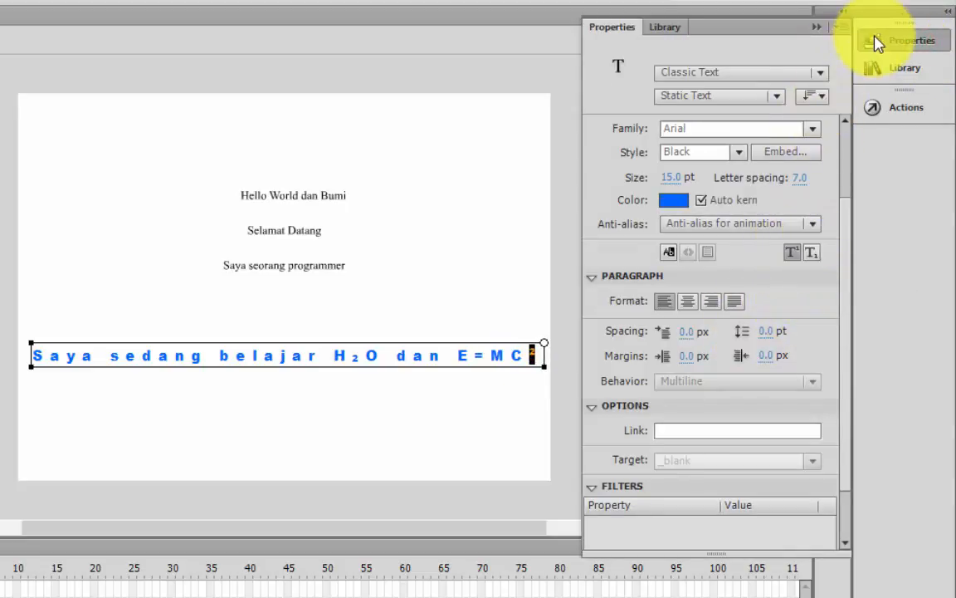
click(877, 43)
key(Escape)
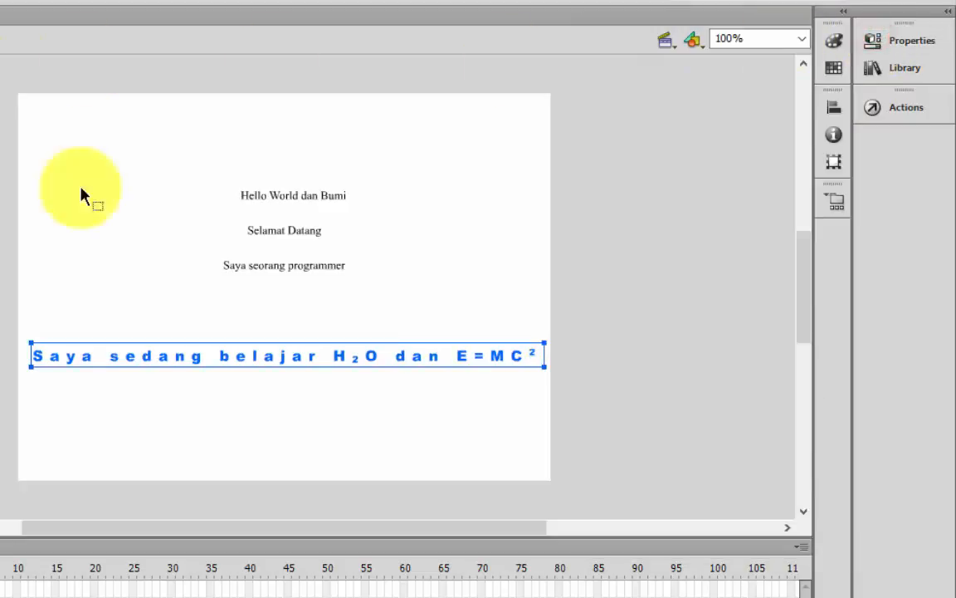
Try center, right and justify alignment on the blue text line and return it to left alignment
click(478, 415)
click(367, 357)
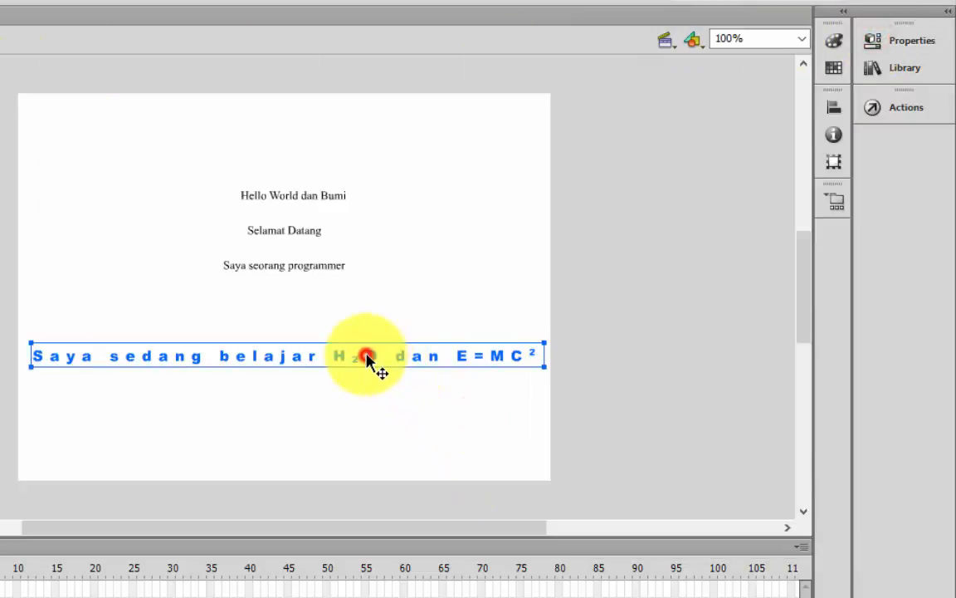
click(473, 235)
click(432, 356)
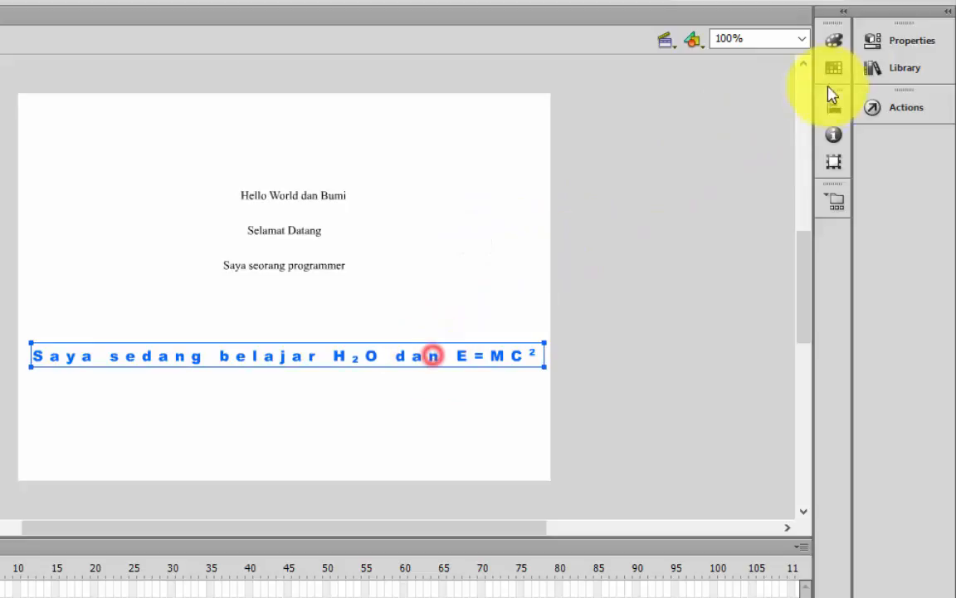
click(883, 40)
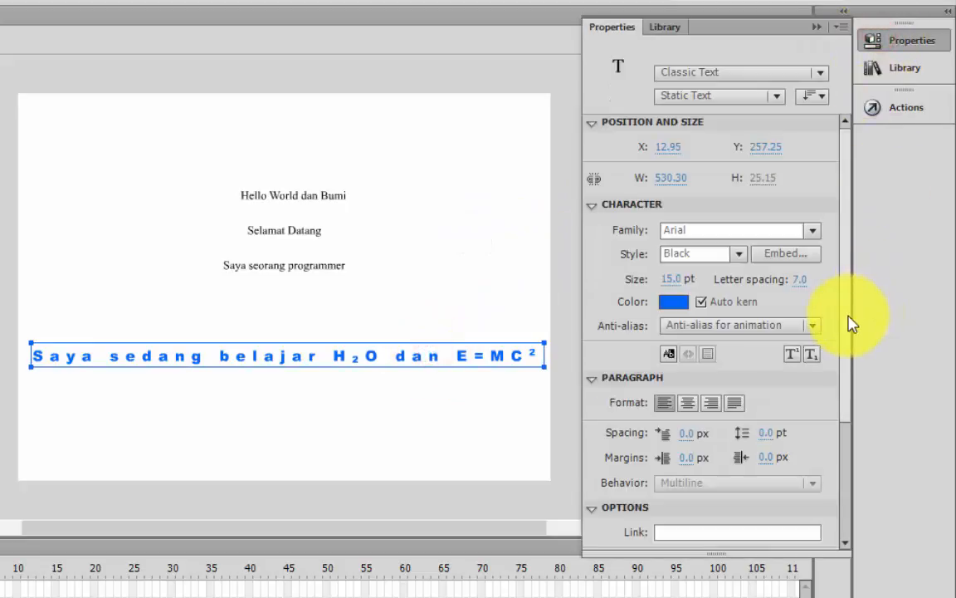
drag(847, 322, 849, 412)
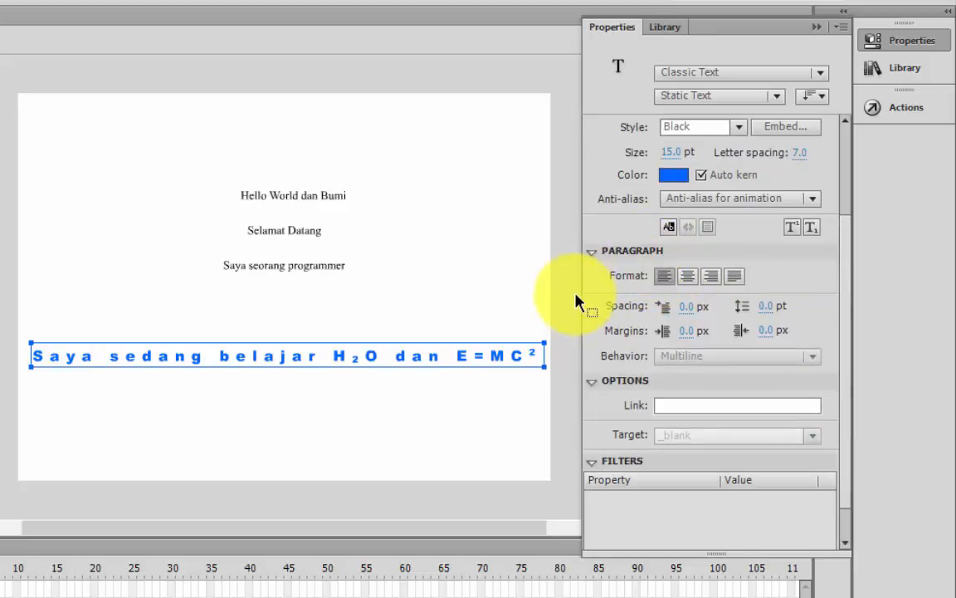
click(688, 278)
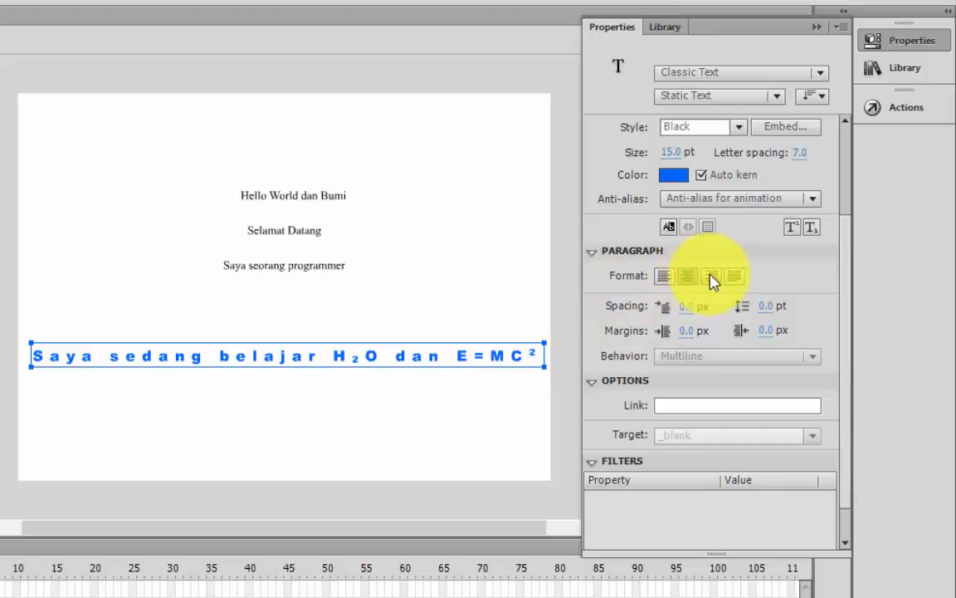
click(711, 277)
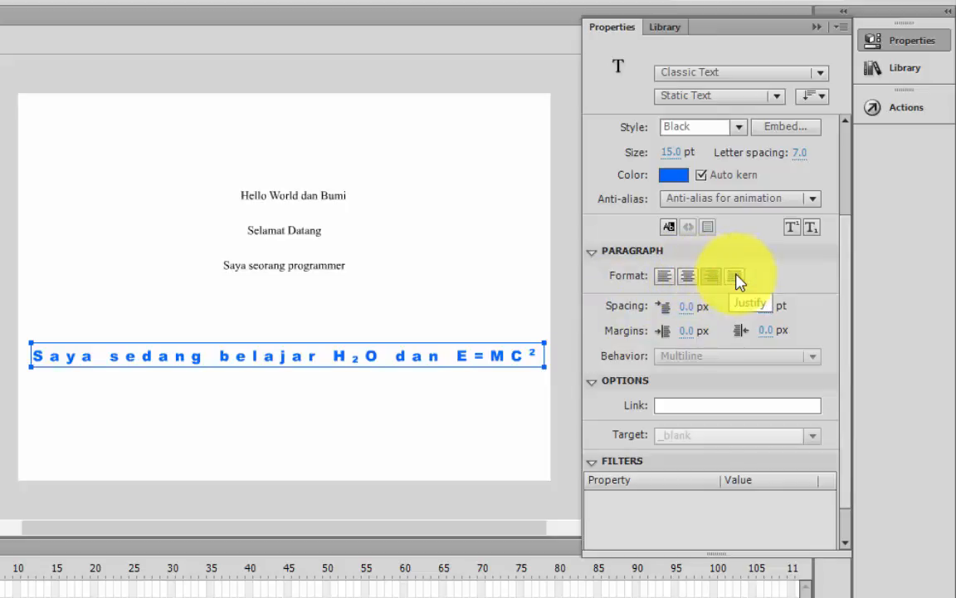
click(735, 277)
click(666, 277)
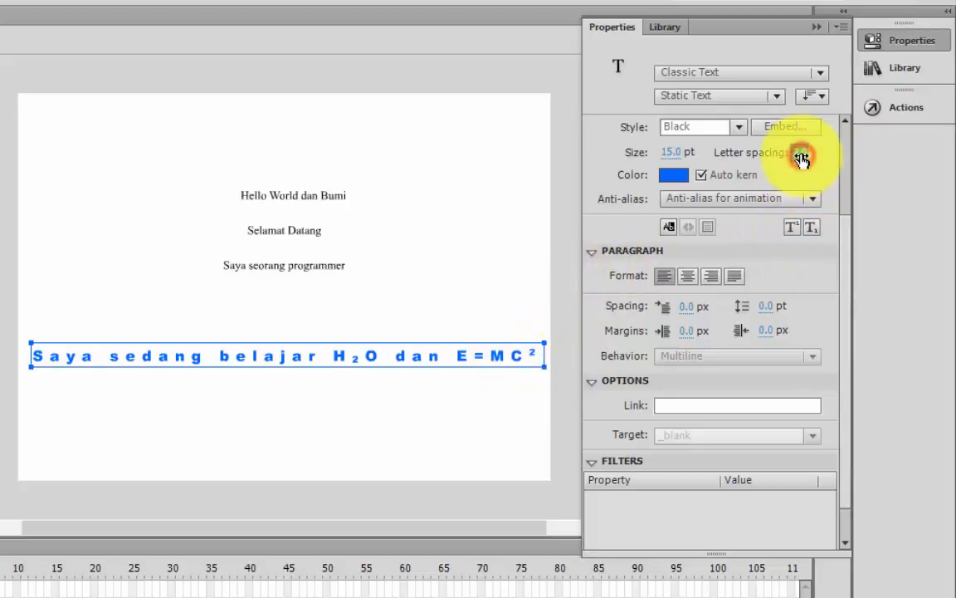
Set the blue text's letter spacing to 0 and widen its text box to about 524 px
drag(801, 158, 793, 155)
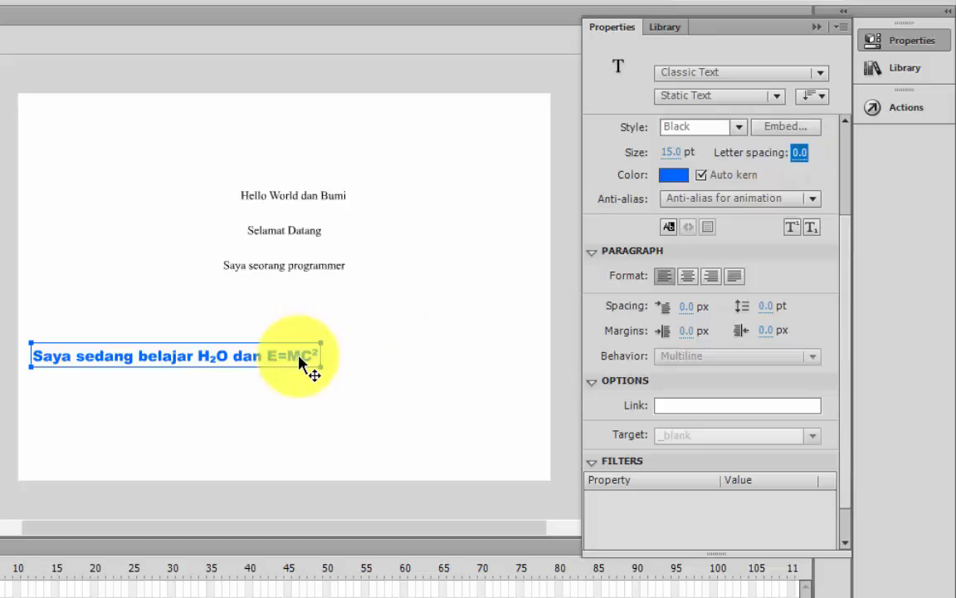
click(300, 358)
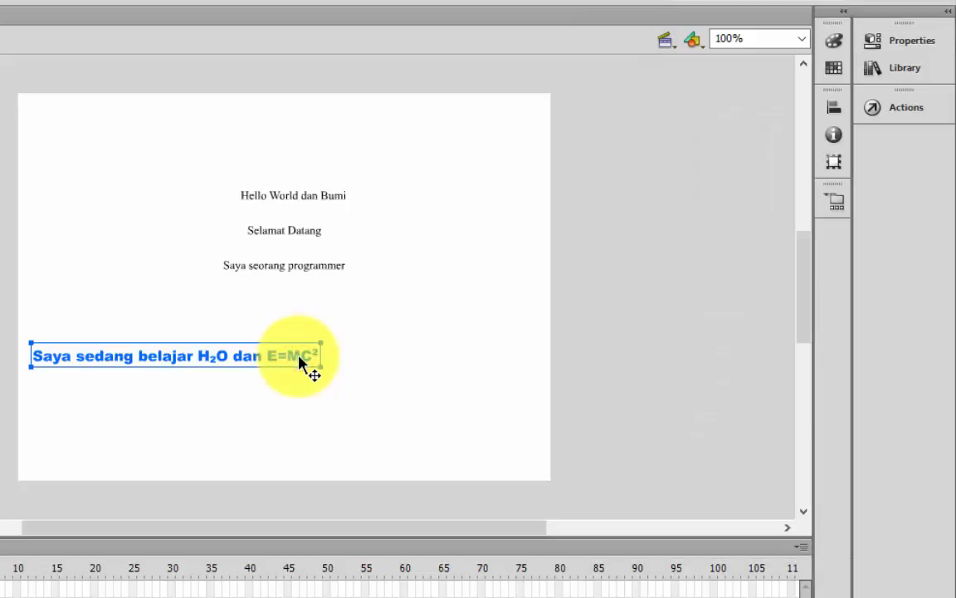
double_click(298, 357)
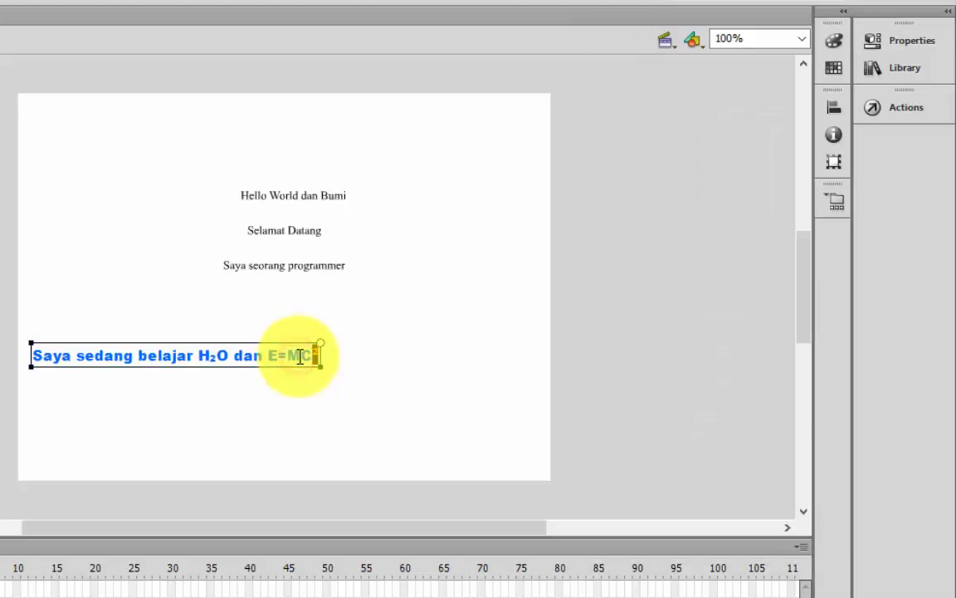
click(320, 343)
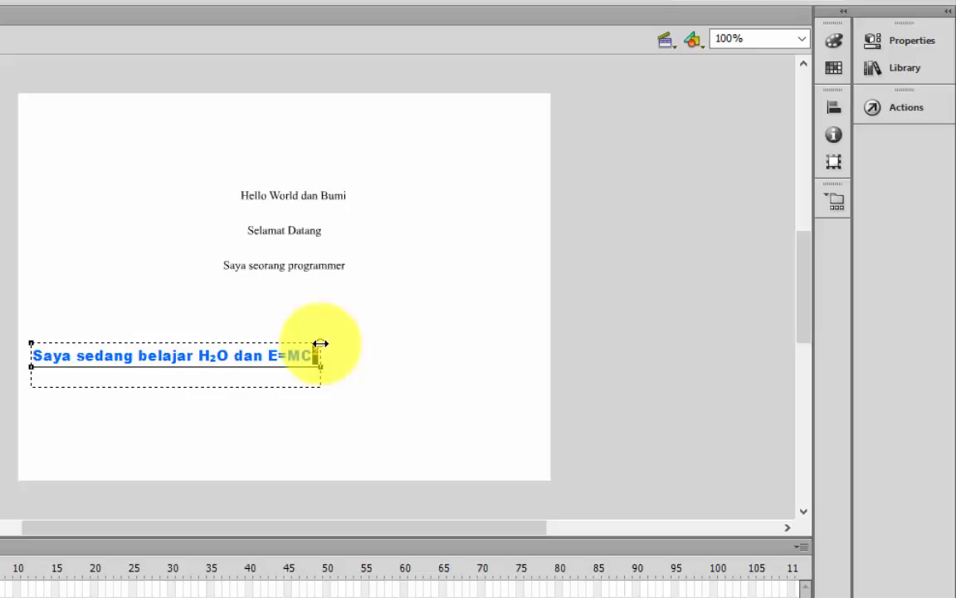
drag(320, 342, 539, 343)
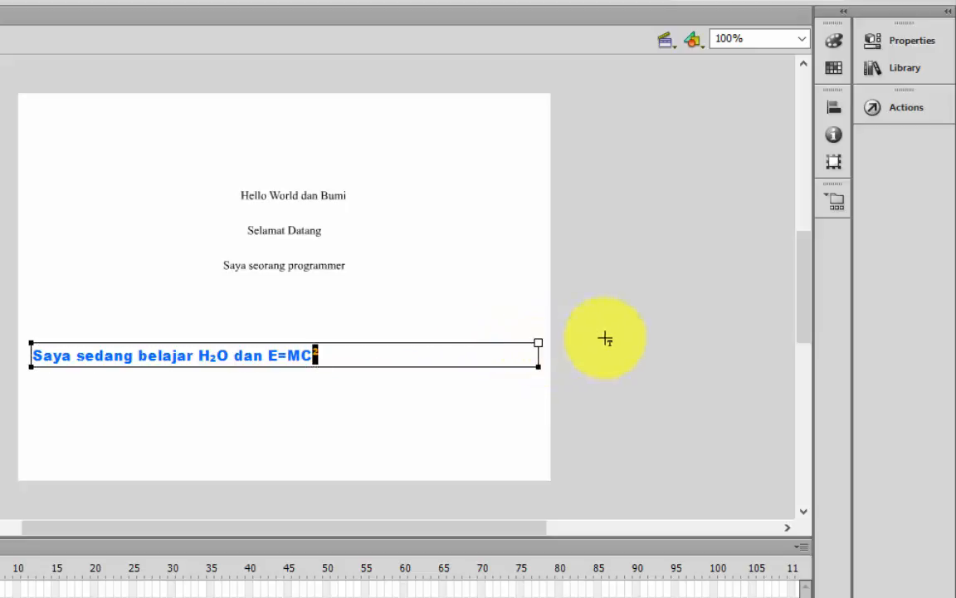
Remove the superscript 2 after "E=MC" and deselect the text
text(v)
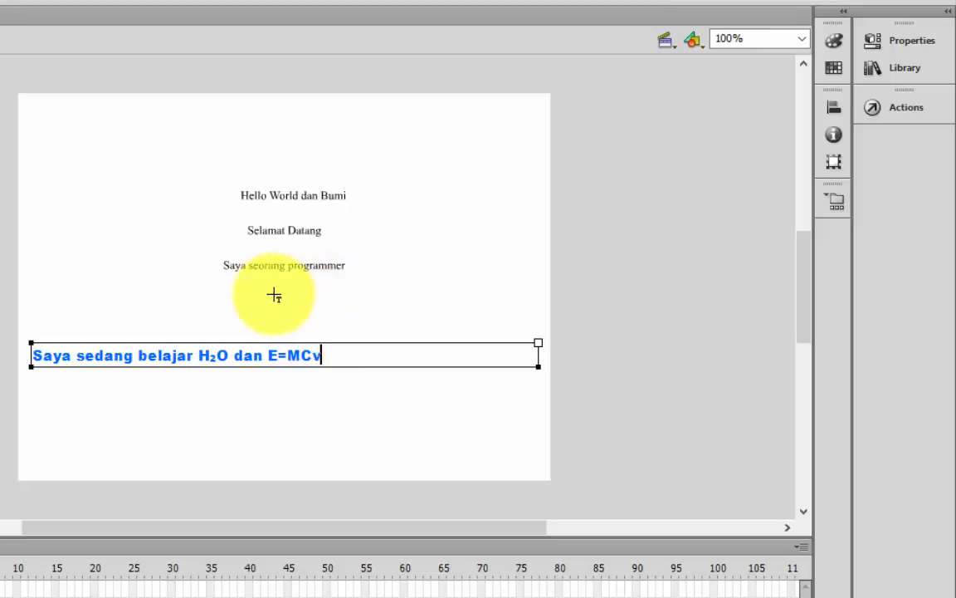
key(BackSpace)
click(160, 235)
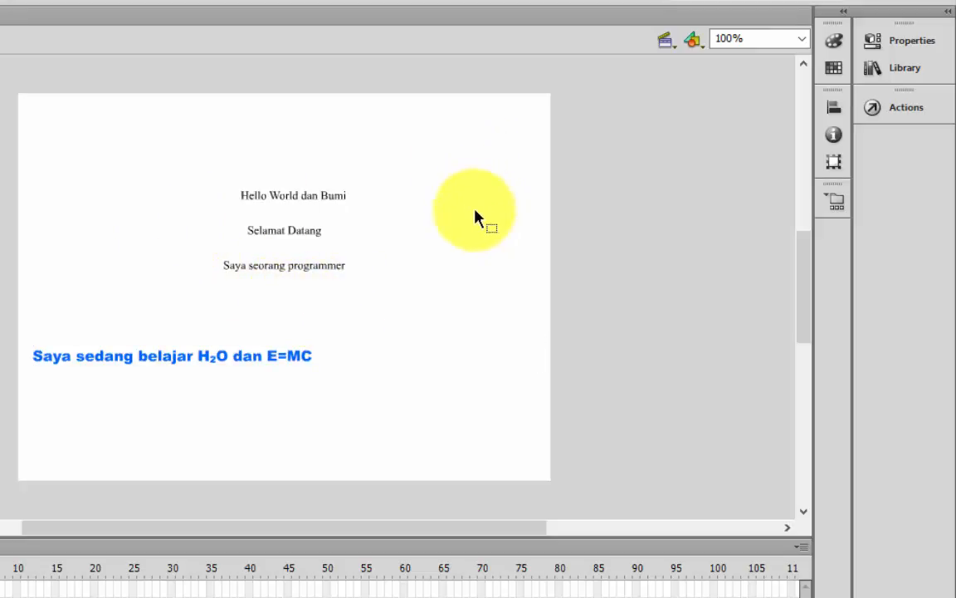
Try center, right, justify and left alignment on the widened blue text, leaving it centered
click(220, 358)
click(912, 40)
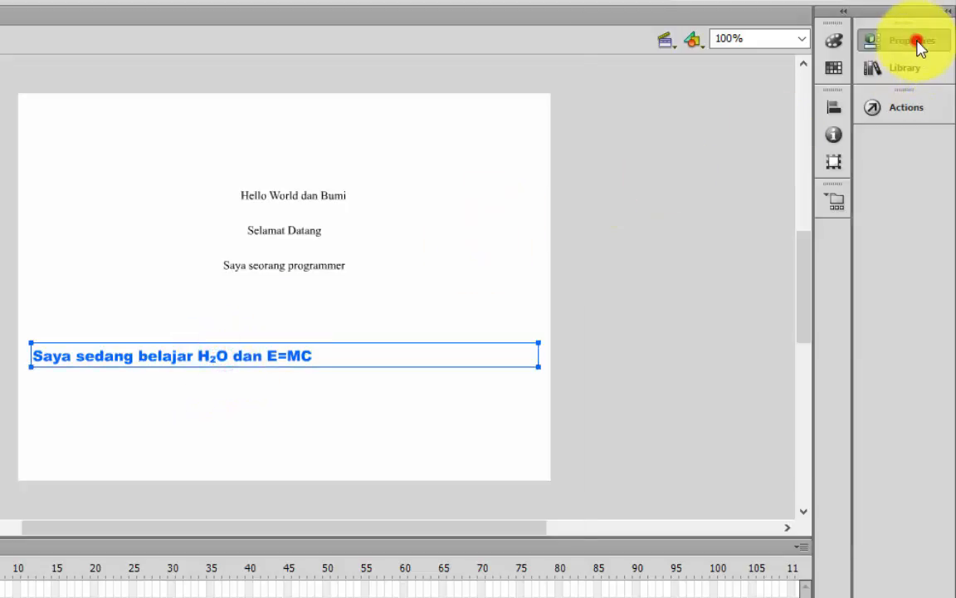
drag(848, 316, 848, 356)
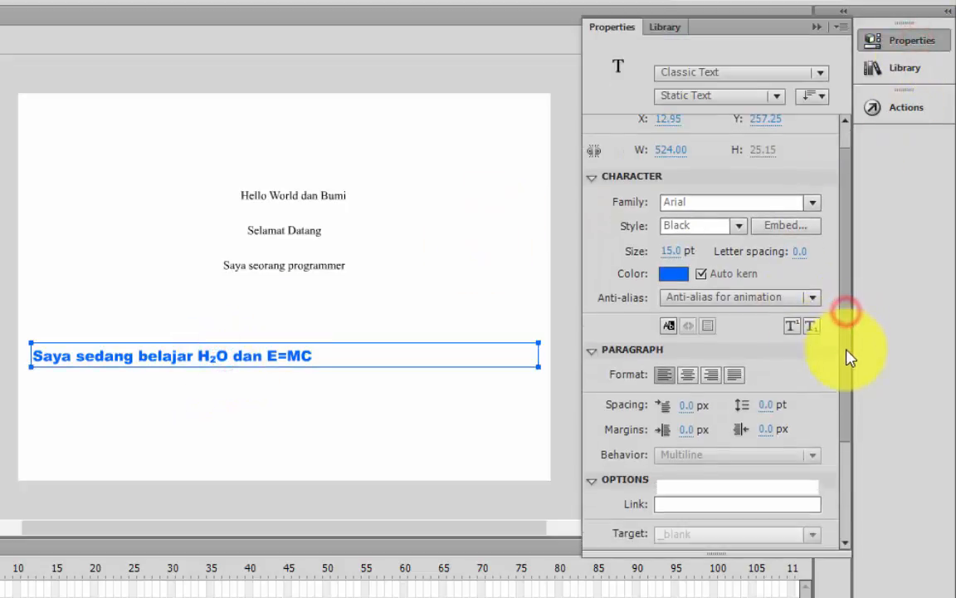
click(688, 348)
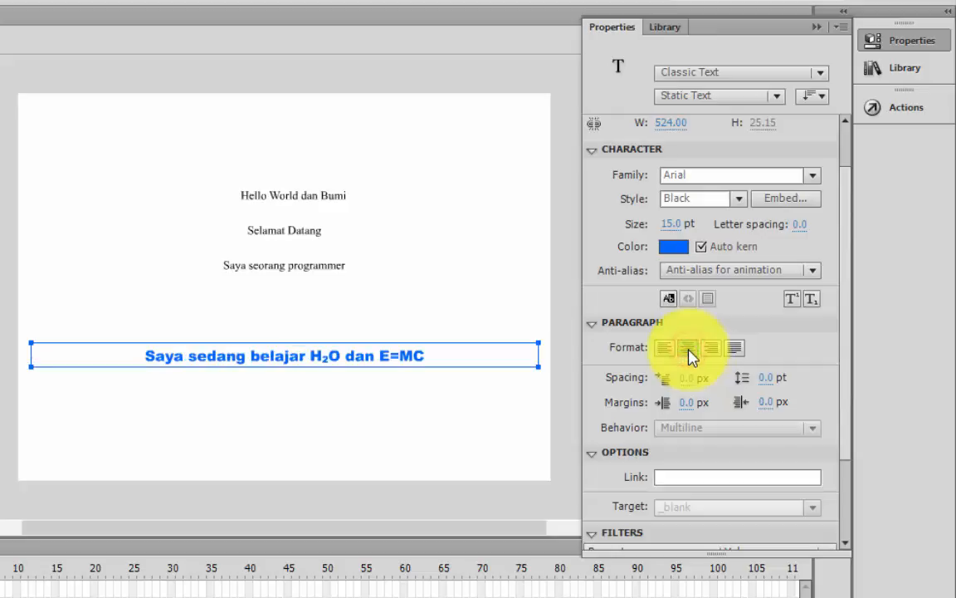
click(711, 352)
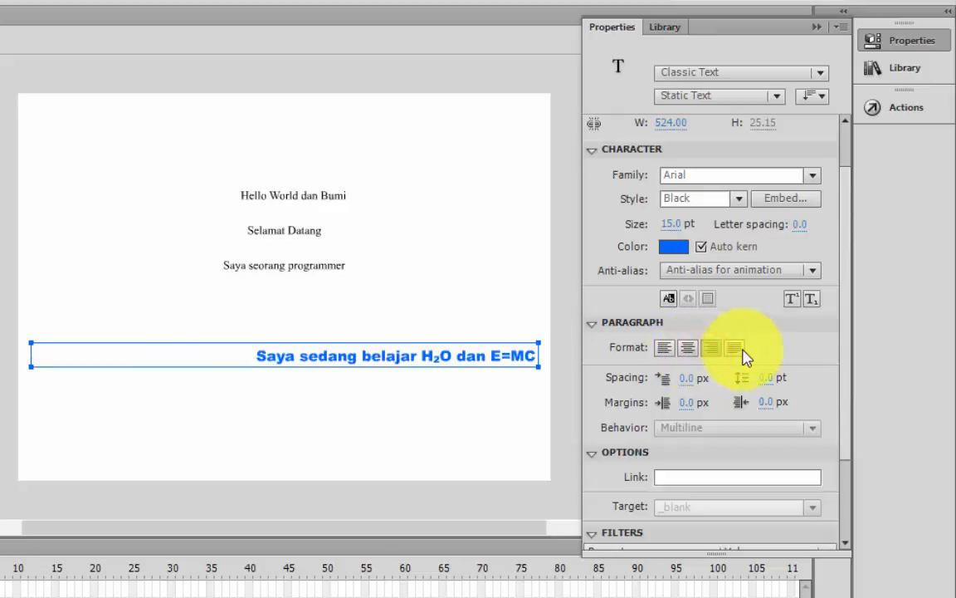
click(735, 349)
click(663, 350)
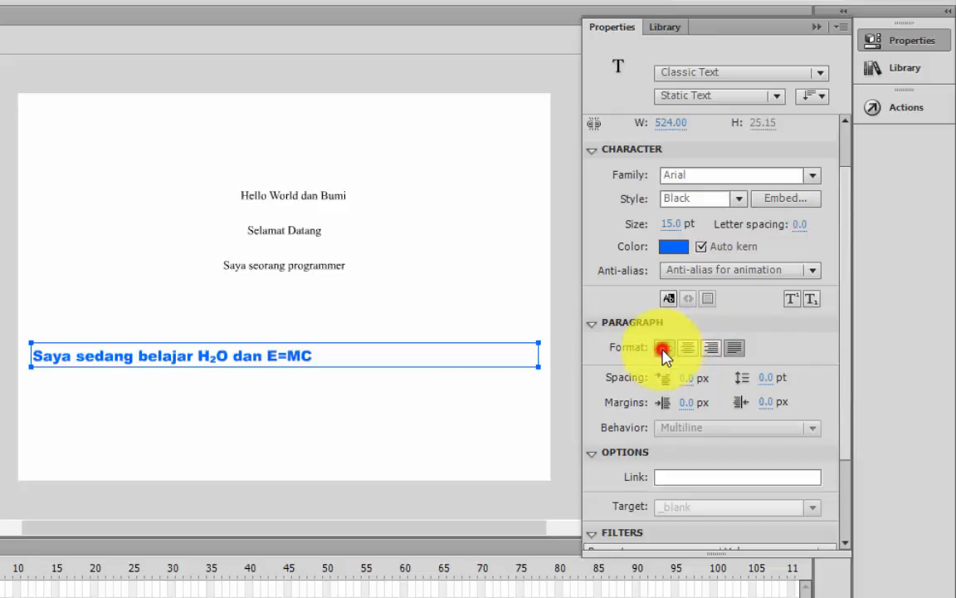
click(689, 350)
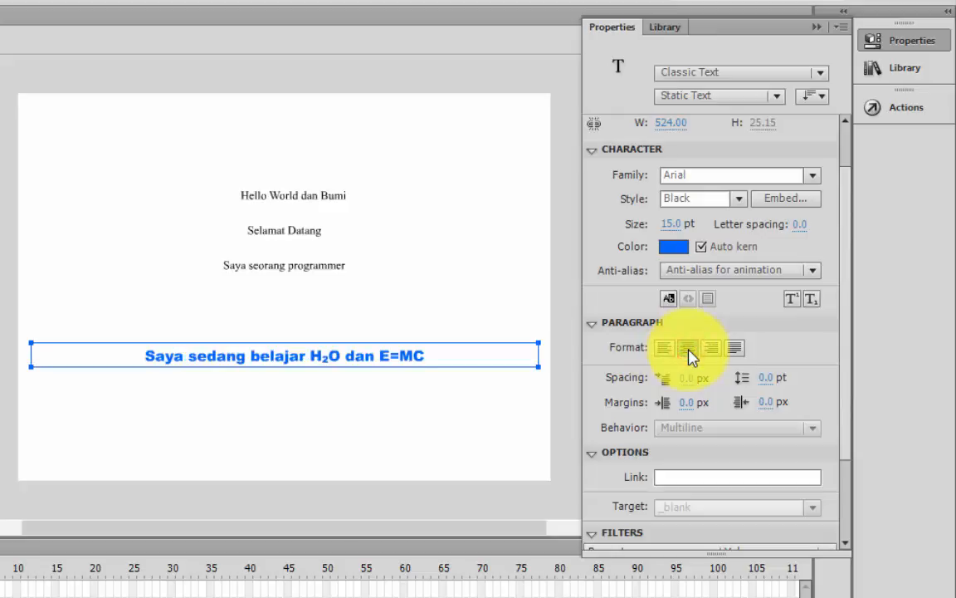
Add a second line reading "saya sedang lapar" below the blue text and finish editing it
drag(850, 198, 854, 275)
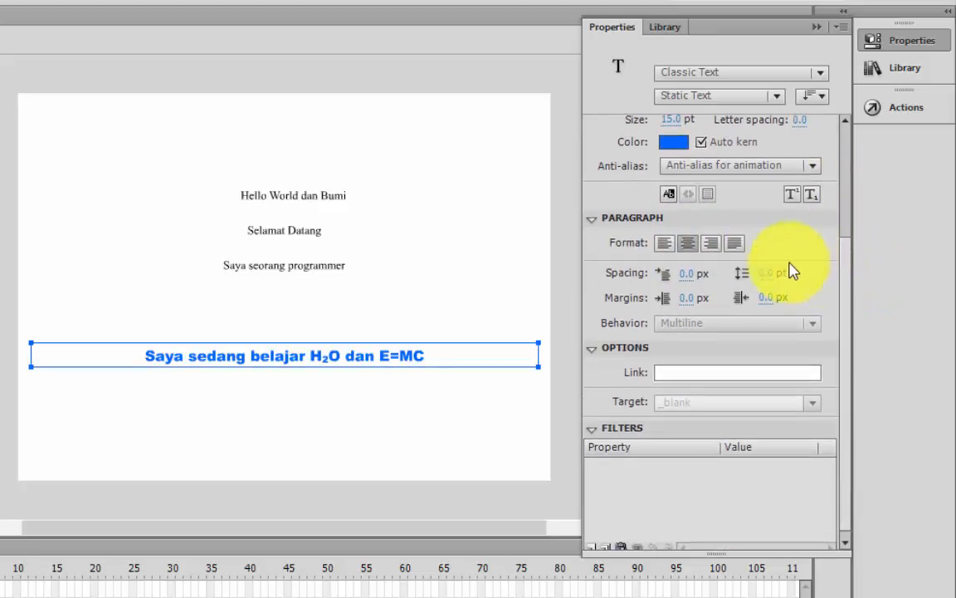
click(684, 275)
click(453, 357)
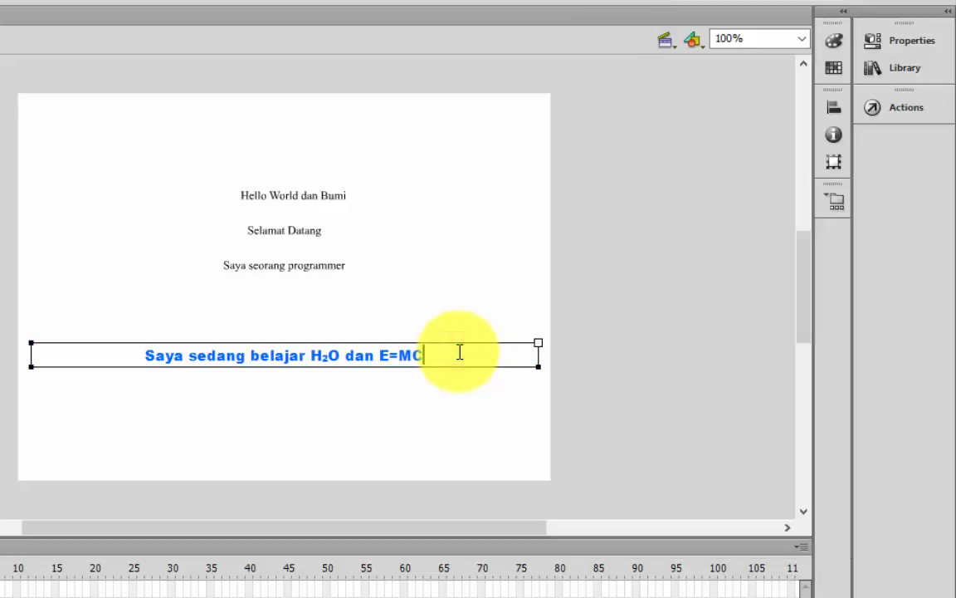
key(Return)
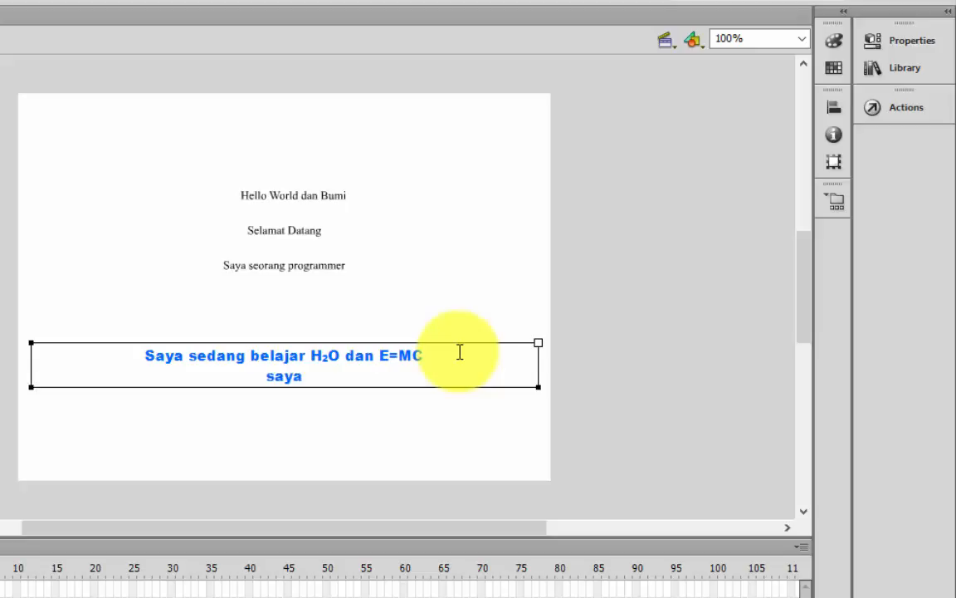
text(saya sedang la)
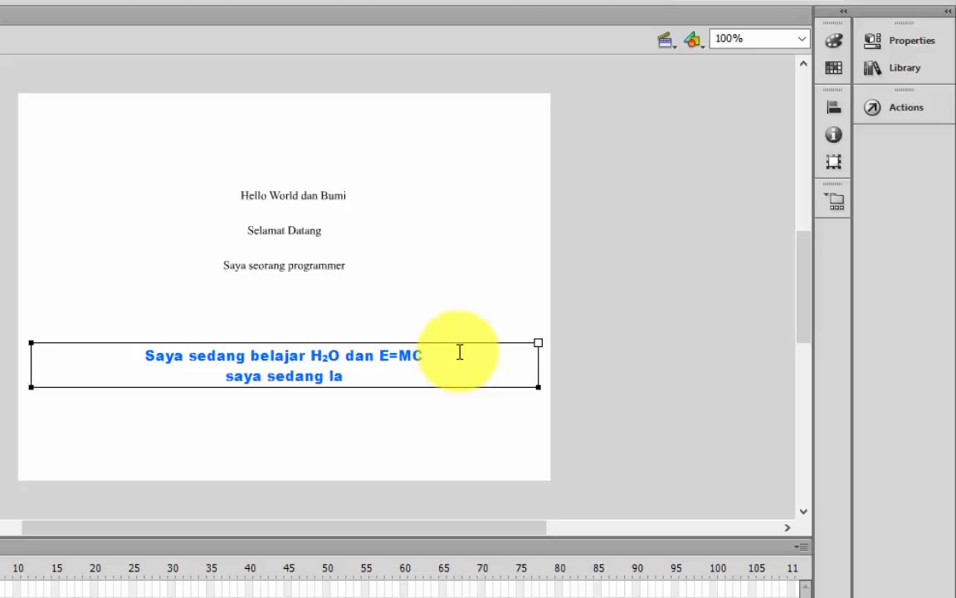
text(la)
key(BackSpace)
key(BackSpace)
text(par)
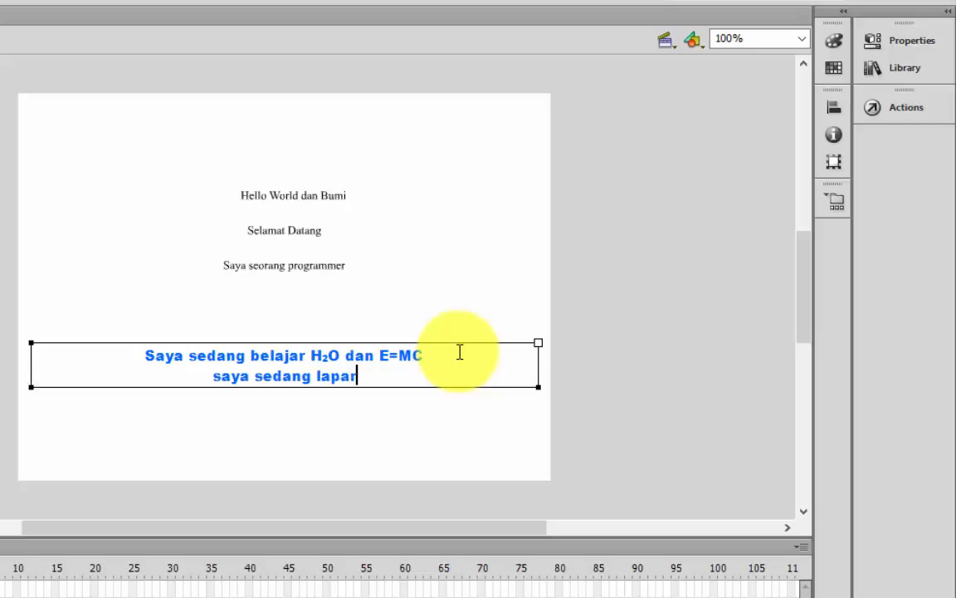
key(Escape)
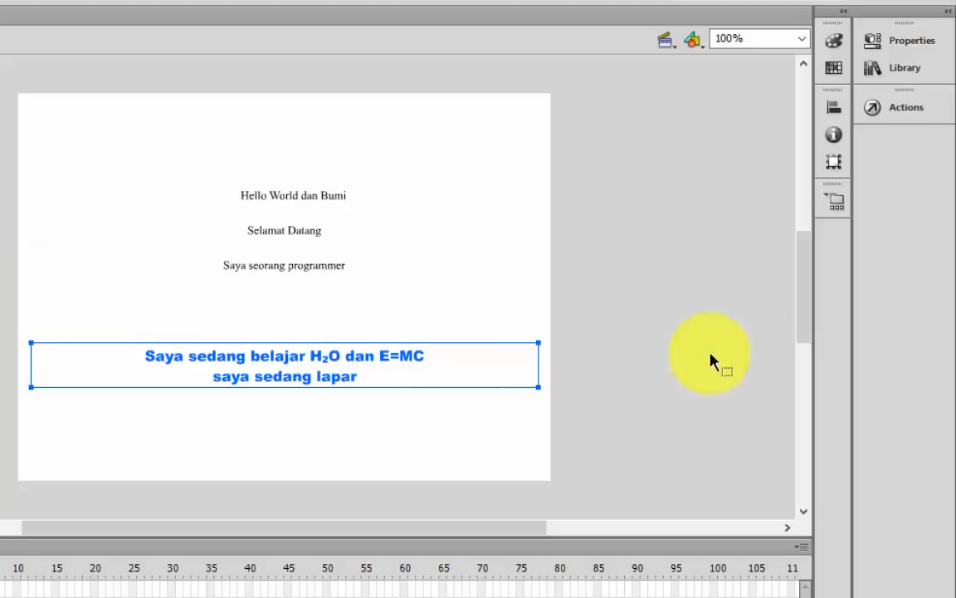
Set the blue paragraph's indent to 2.5 px and align both lines left
click(913, 41)
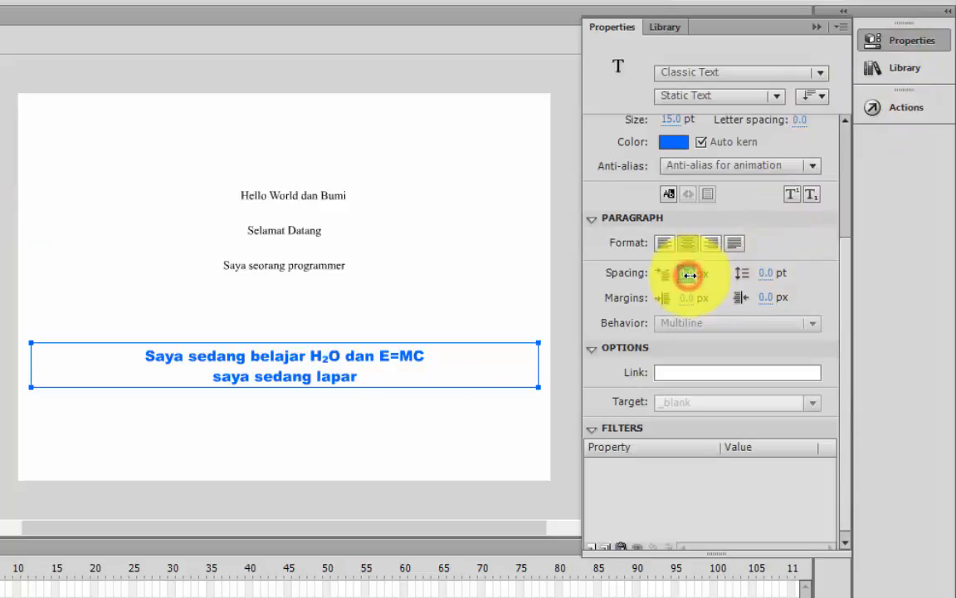
drag(688, 274, 715, 275)
click(380, 352)
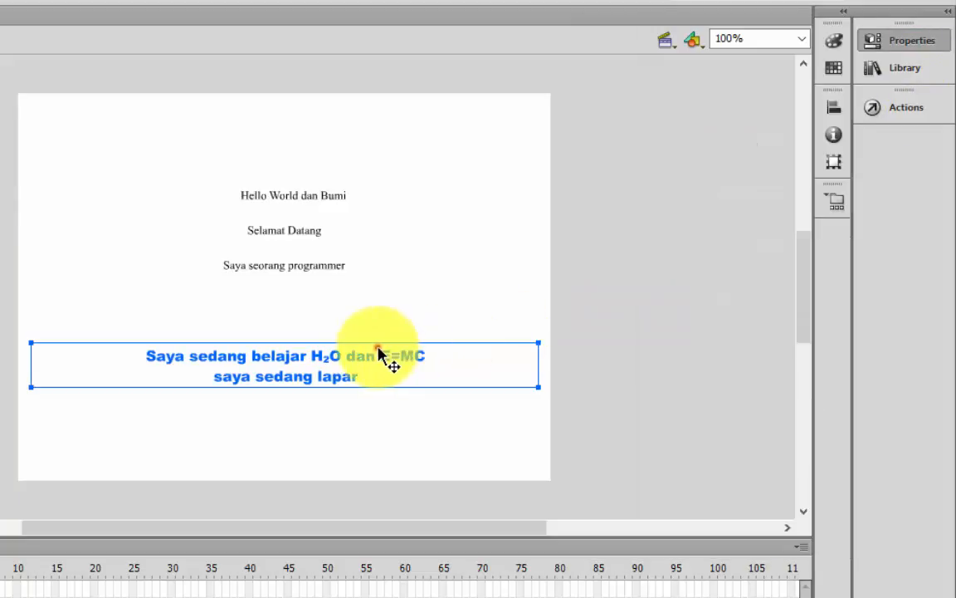
click(911, 43)
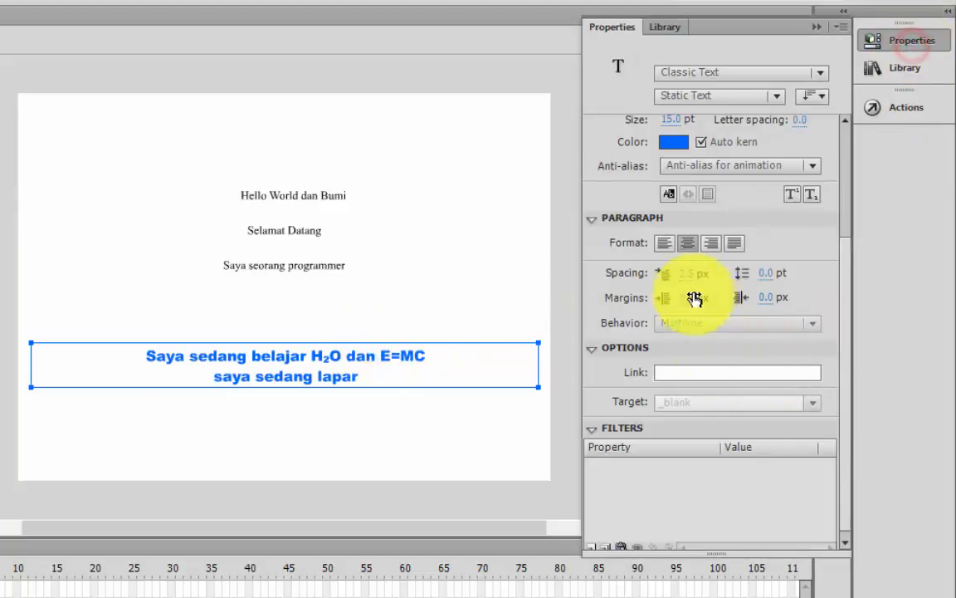
click(664, 243)
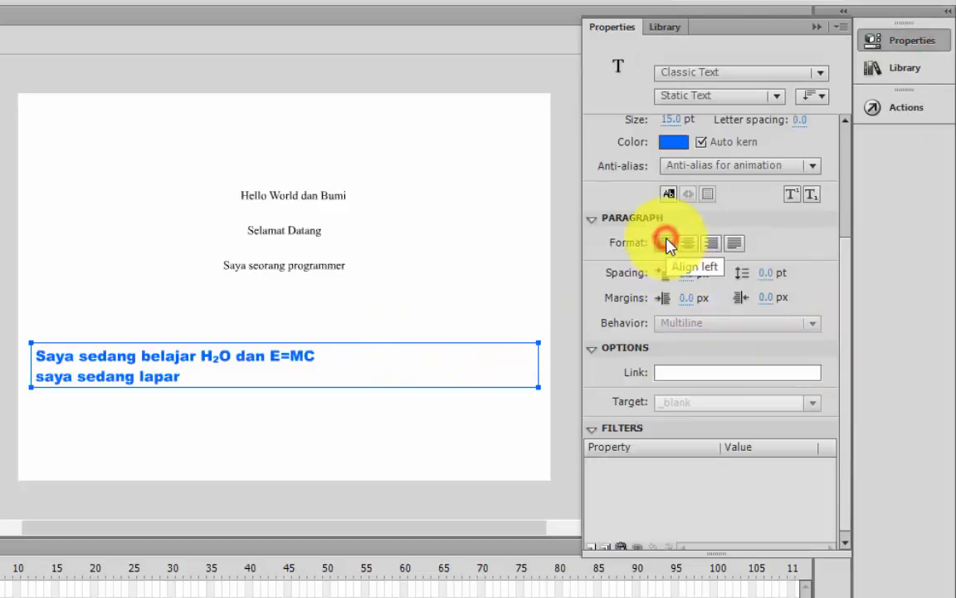
click(262, 362)
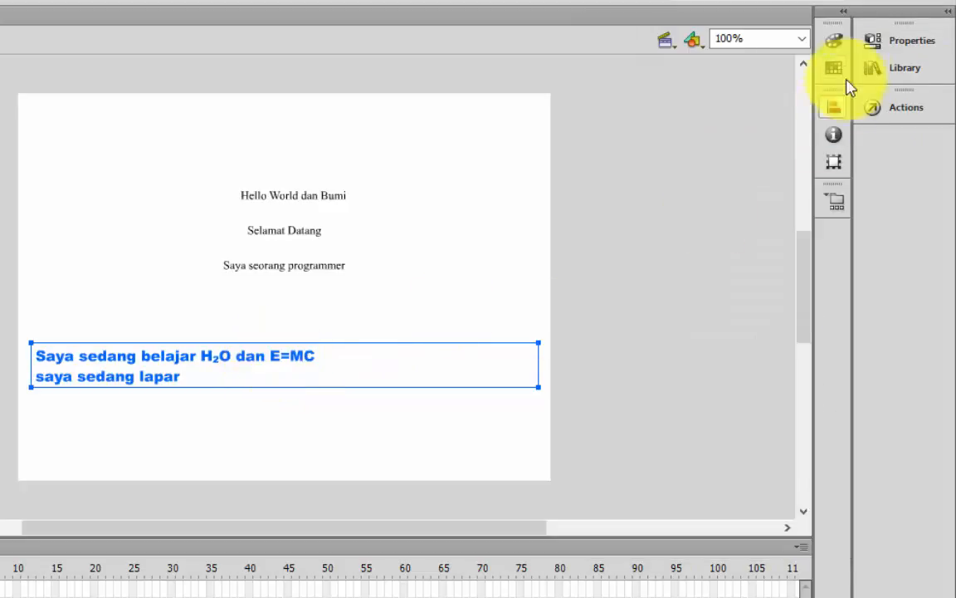
Set the blue paragraph's indent to 4.4 px and its line spacing to 10 pt
click(884, 43)
drag(687, 278, 783, 270)
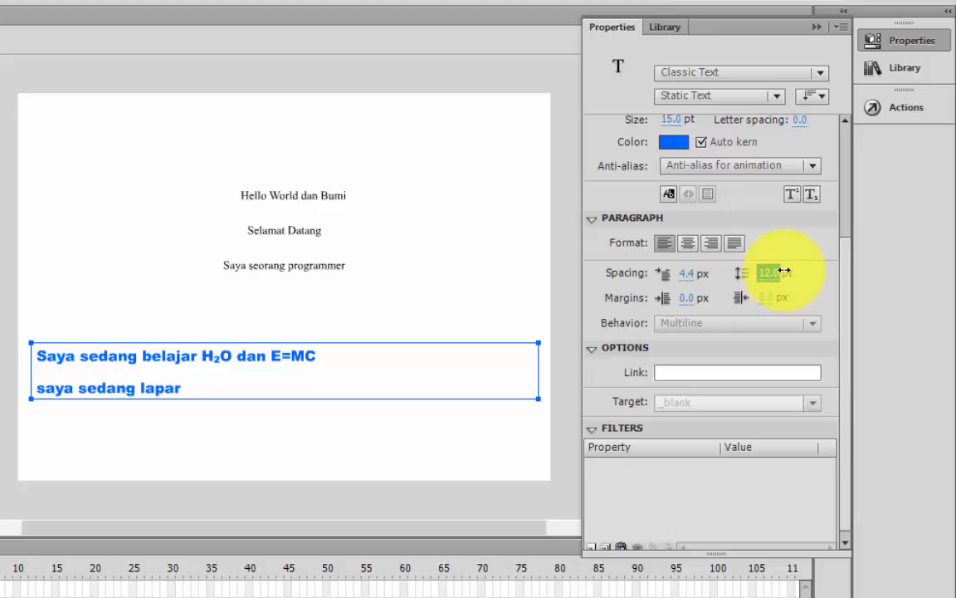
drag(785, 271, 784, 271)
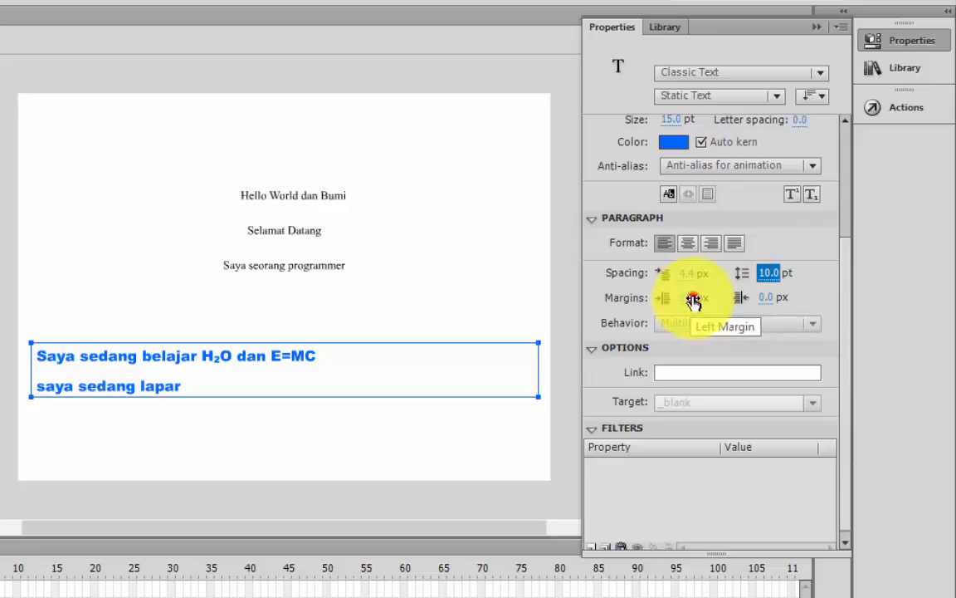
Set the blue text's left margin to 4.8 px and right margin to 2 px, trying center alignment before restoring left
drag(693, 300, 784, 299)
click(690, 244)
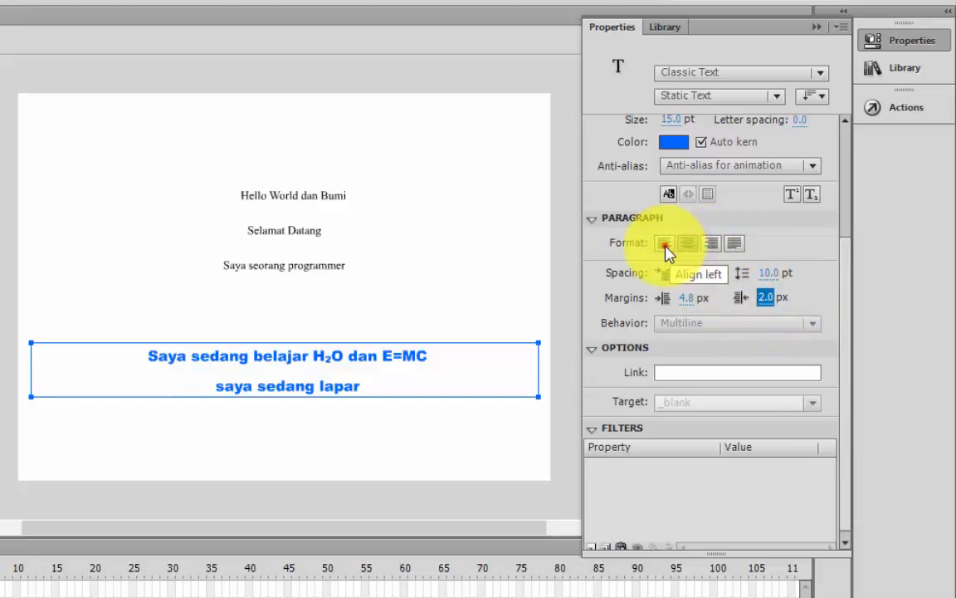
click(664, 246)
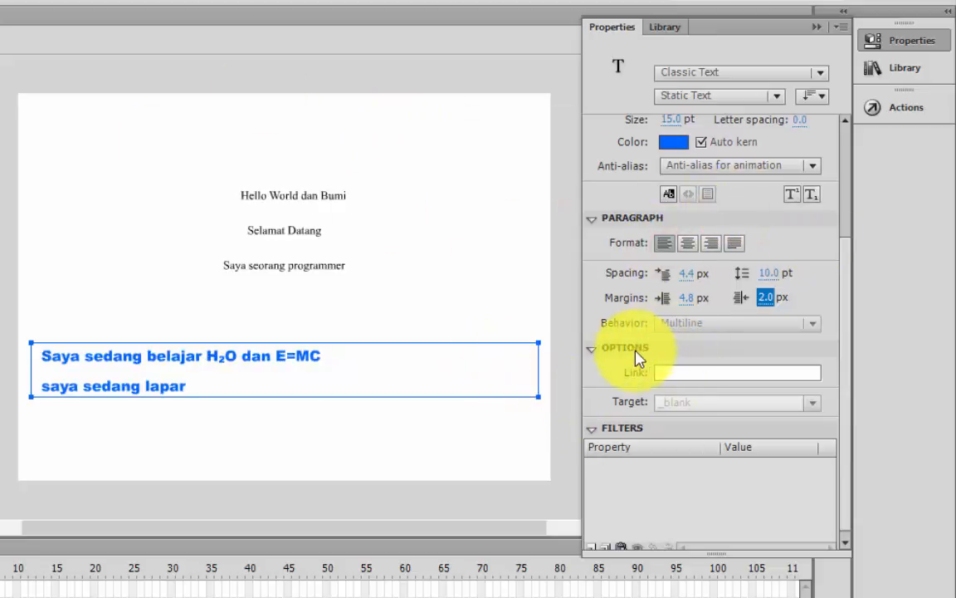
click(847, 308)
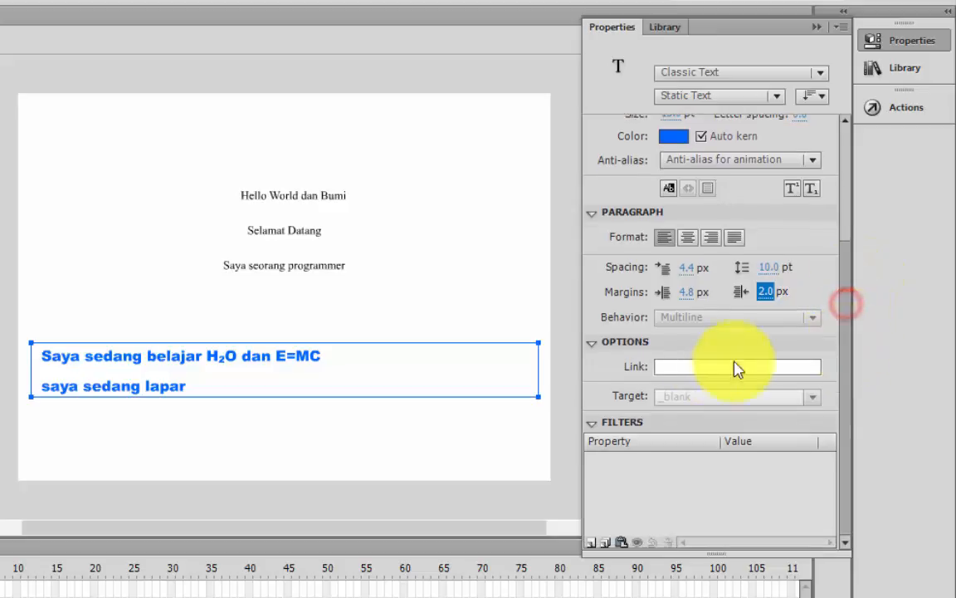
click(701, 370)
click(695, 367)
click(695, 367)
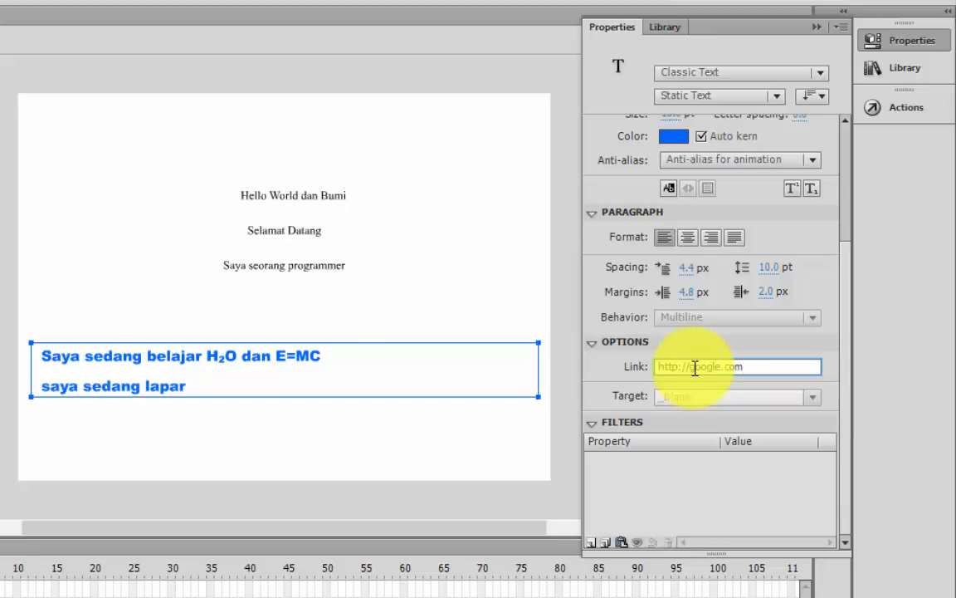
key(Return)
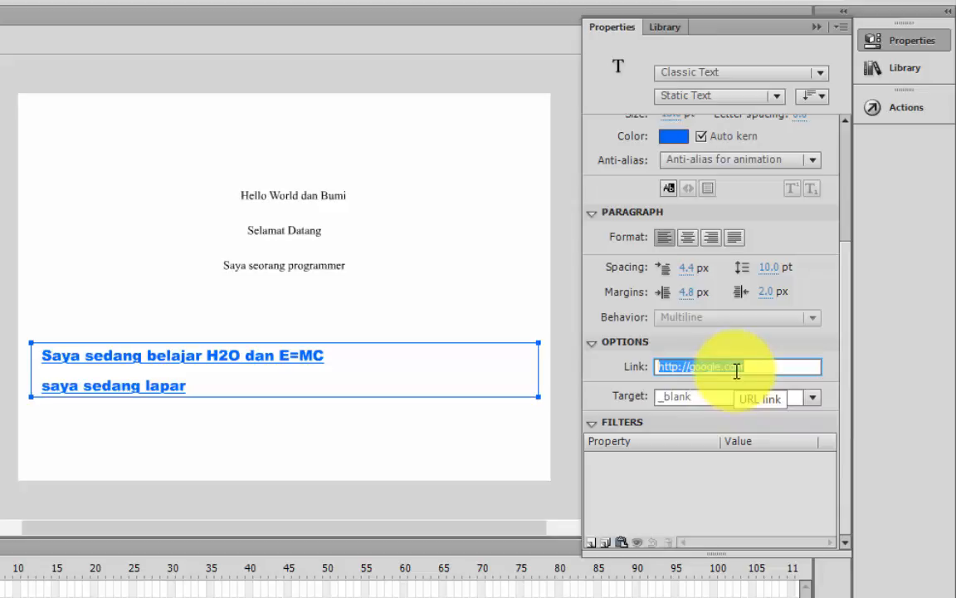
click(812, 397)
click(732, 423)
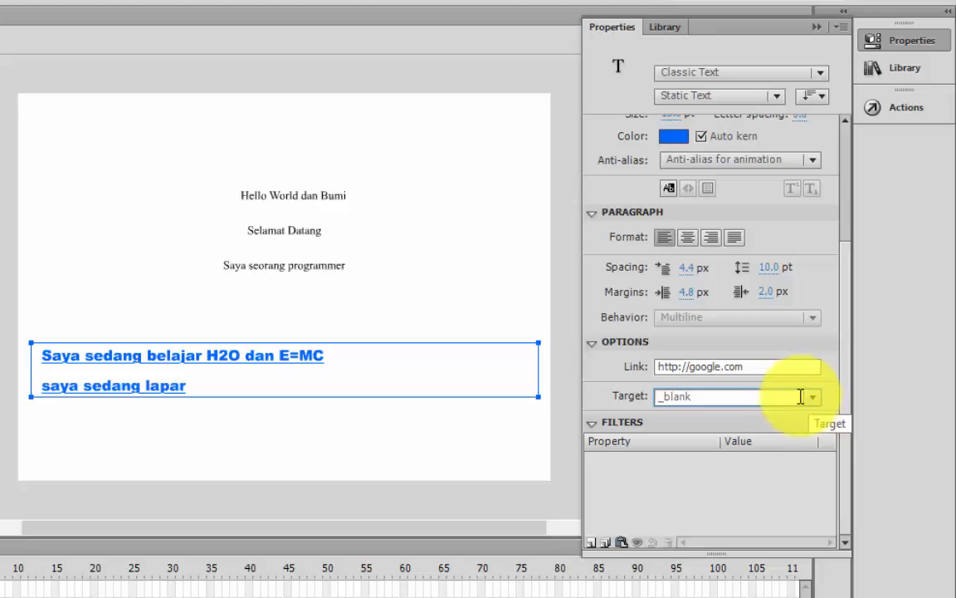
Move the blue text box to X 43 and Y 196 and set its width to 446
scroll(843, 363, up, 5)
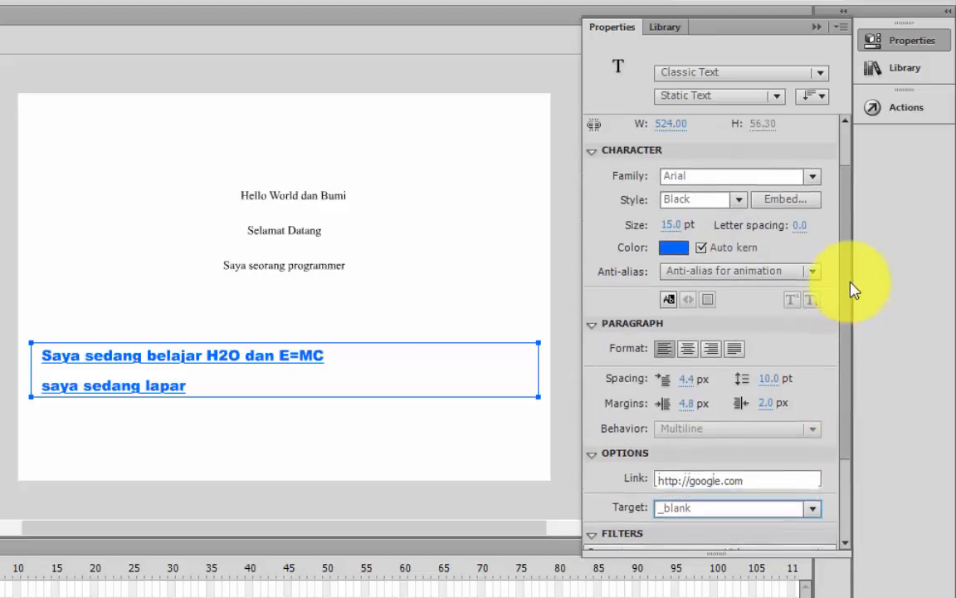
scroll(856, 249, up, 1)
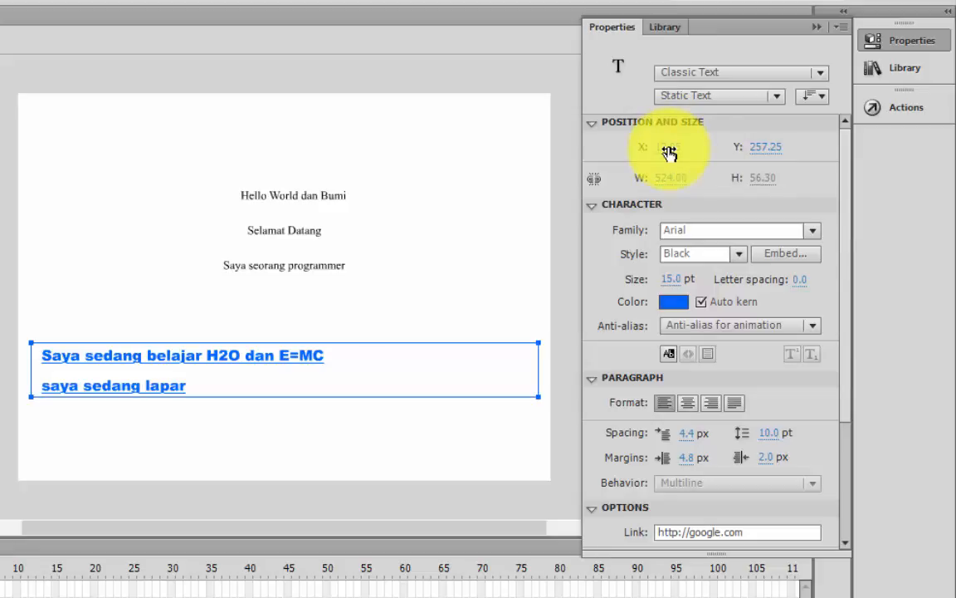
drag(669, 152, 698, 145)
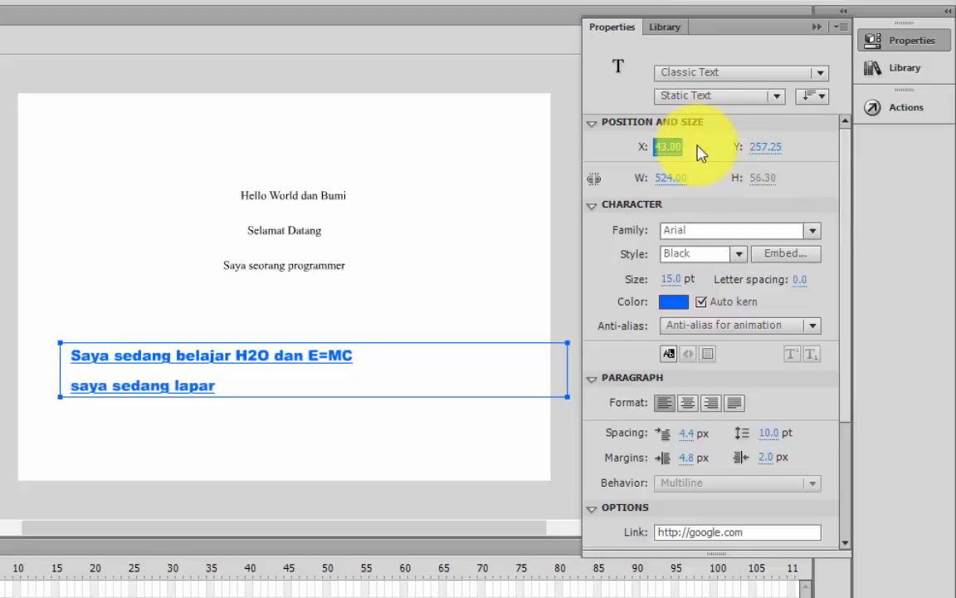
drag(763, 148, 610, 188)
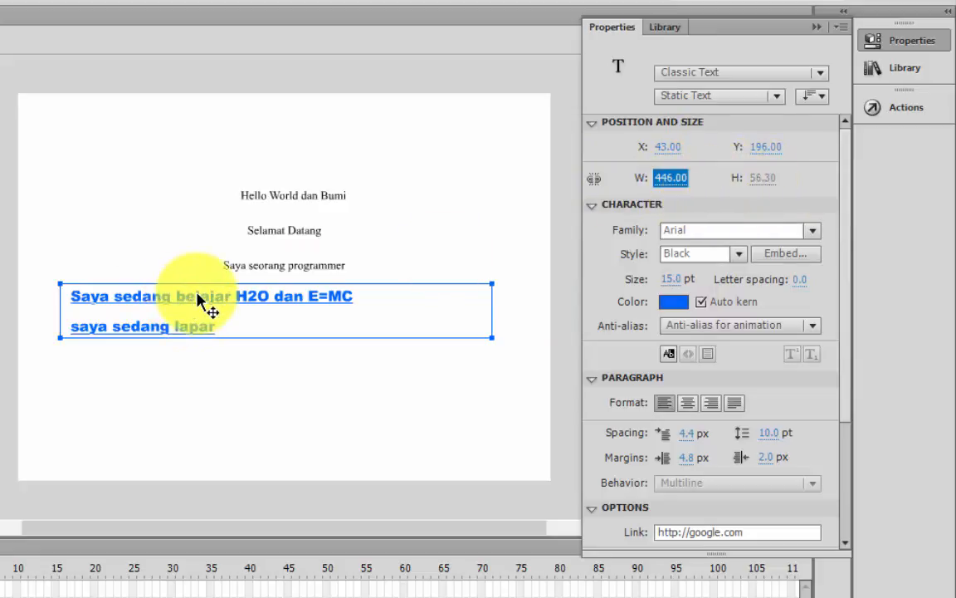
Try device fonts, bitmap text, anti-alias for animation and anti-alias for readability in turn on the blue text
drag(844, 289, 845, 337)
drag(857, 264, 856, 225)
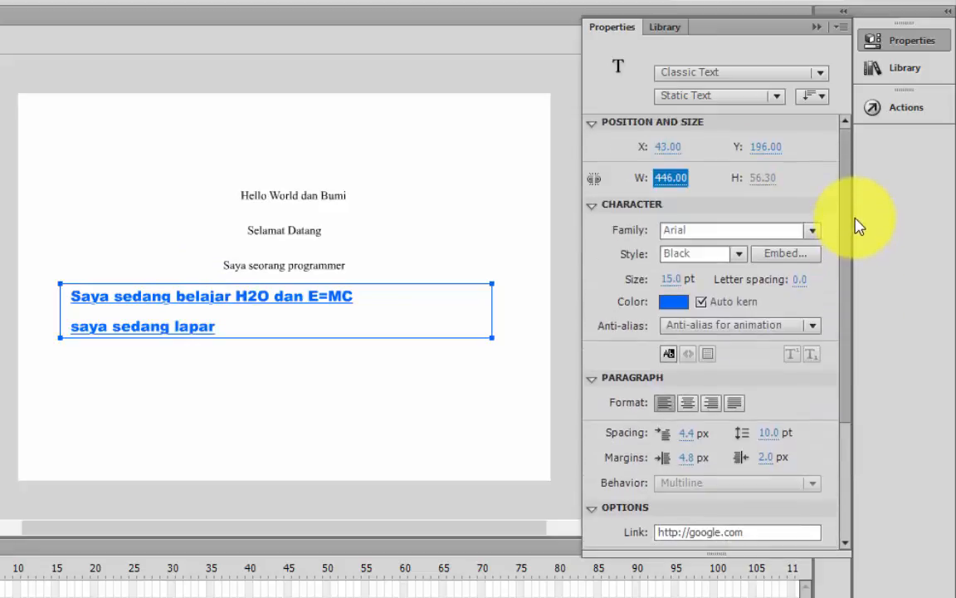
click(754, 327)
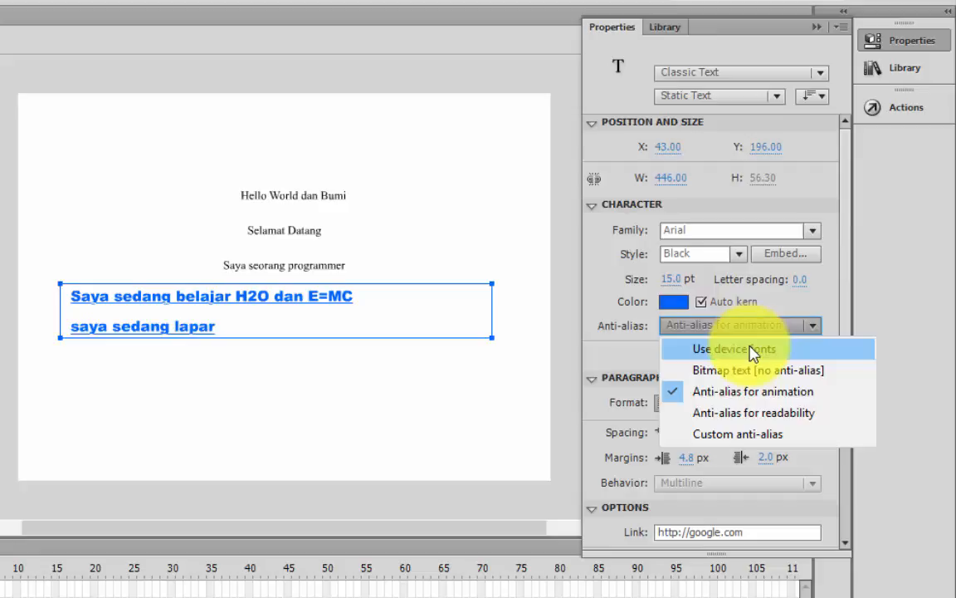
click(754, 352)
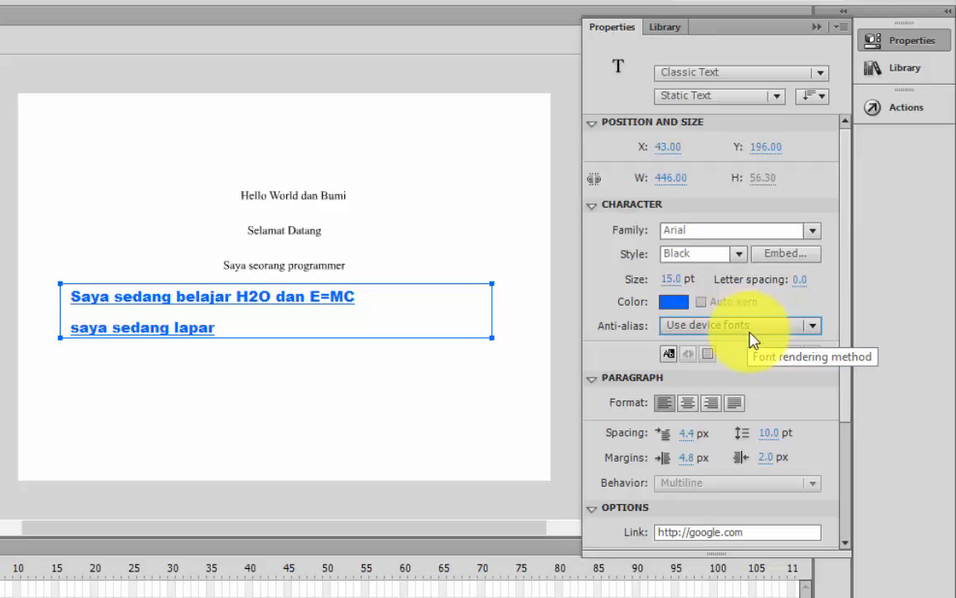
click(752, 332)
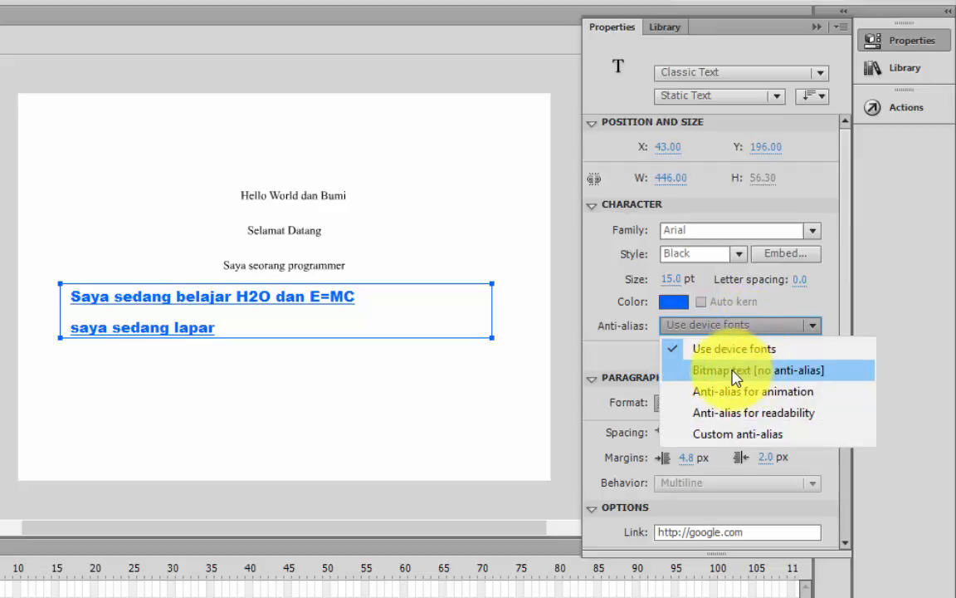
click(734, 370)
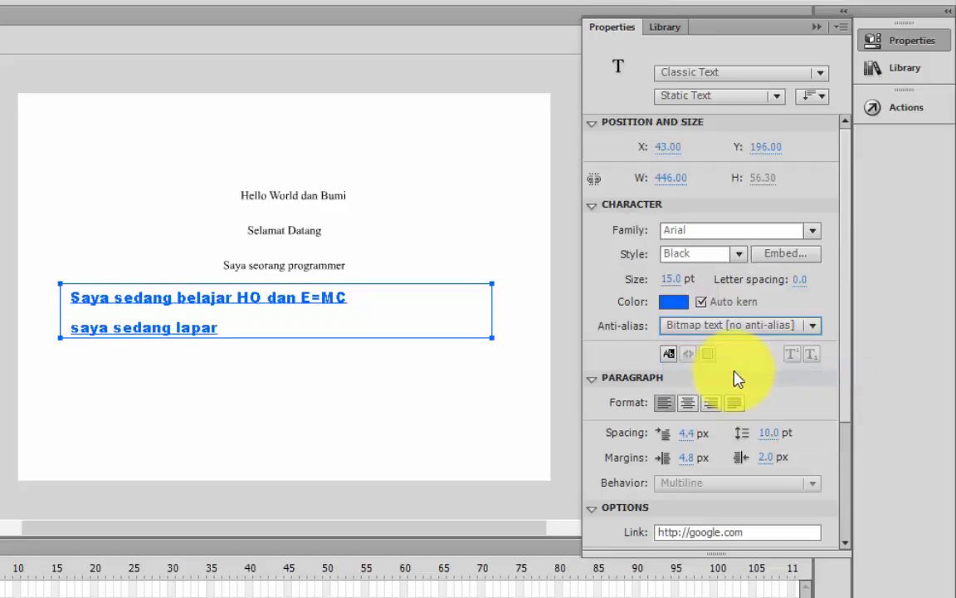
click(739, 328)
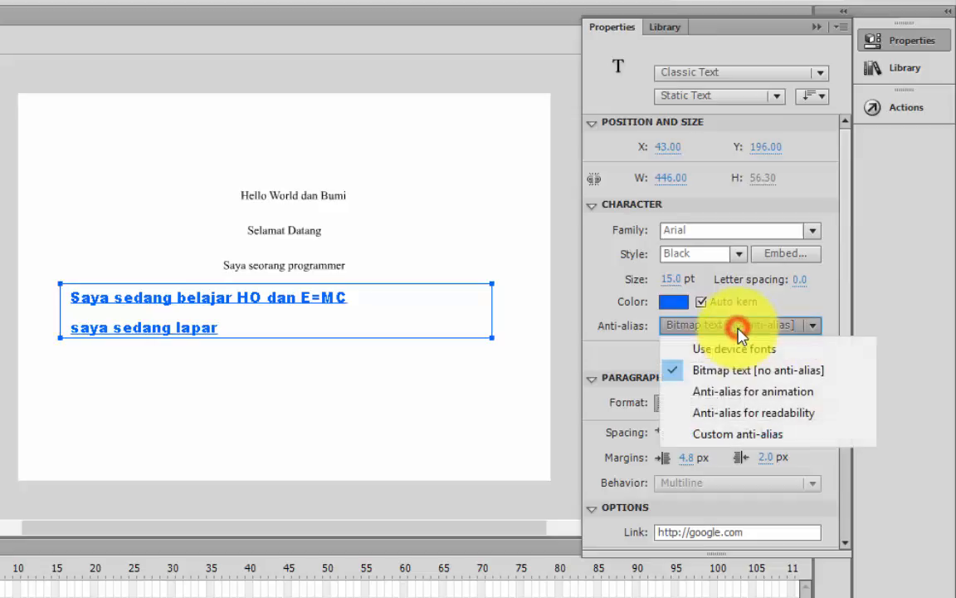
click(734, 393)
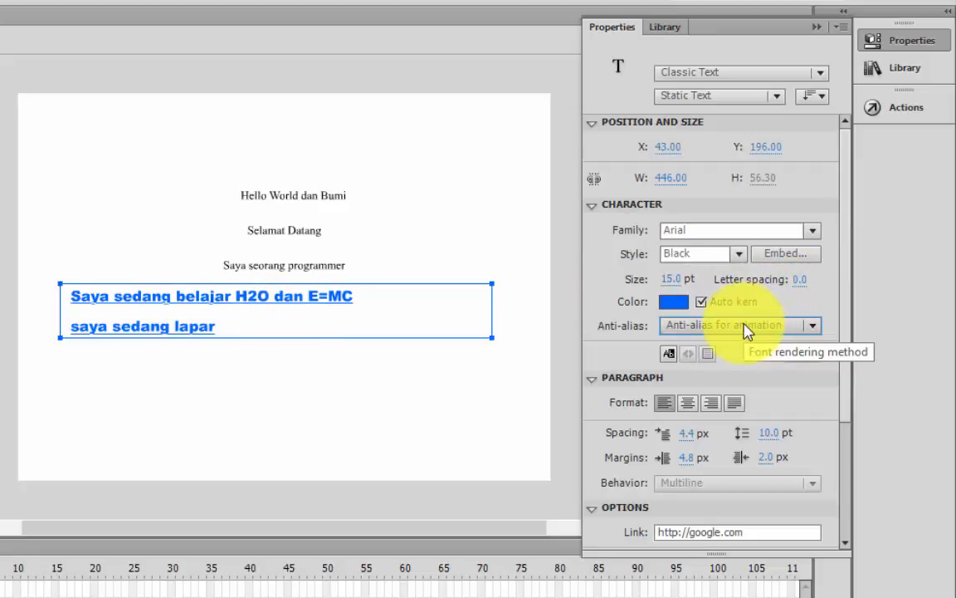
click(745, 329)
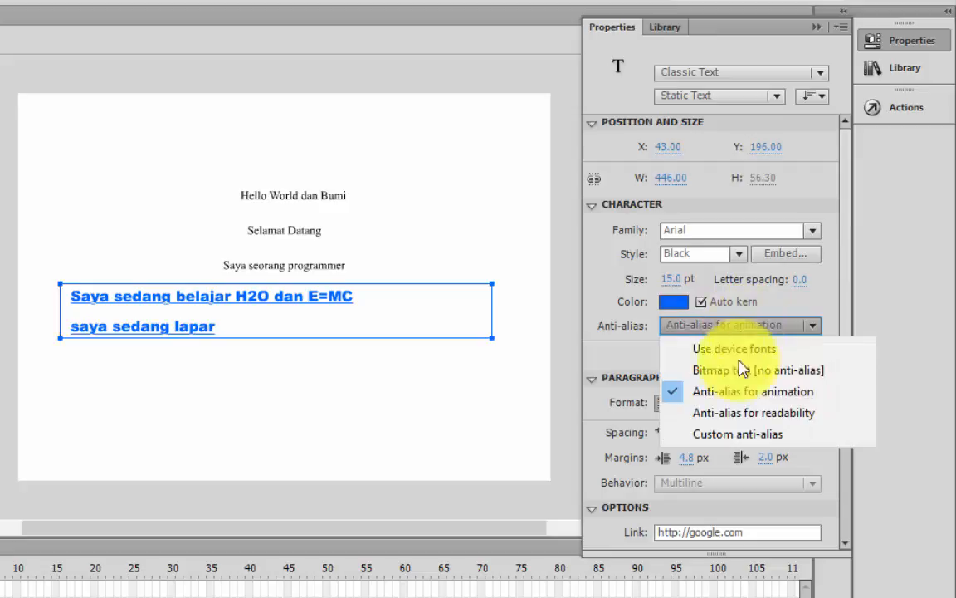
click(733, 414)
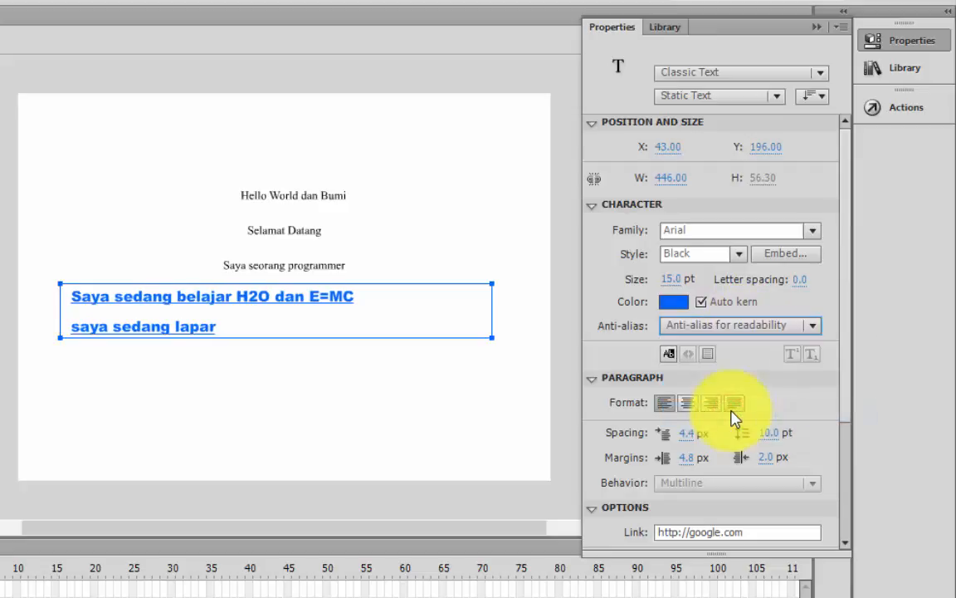
Apply custom anti-aliasing to the blue text with a thickness of 200
click(723, 325)
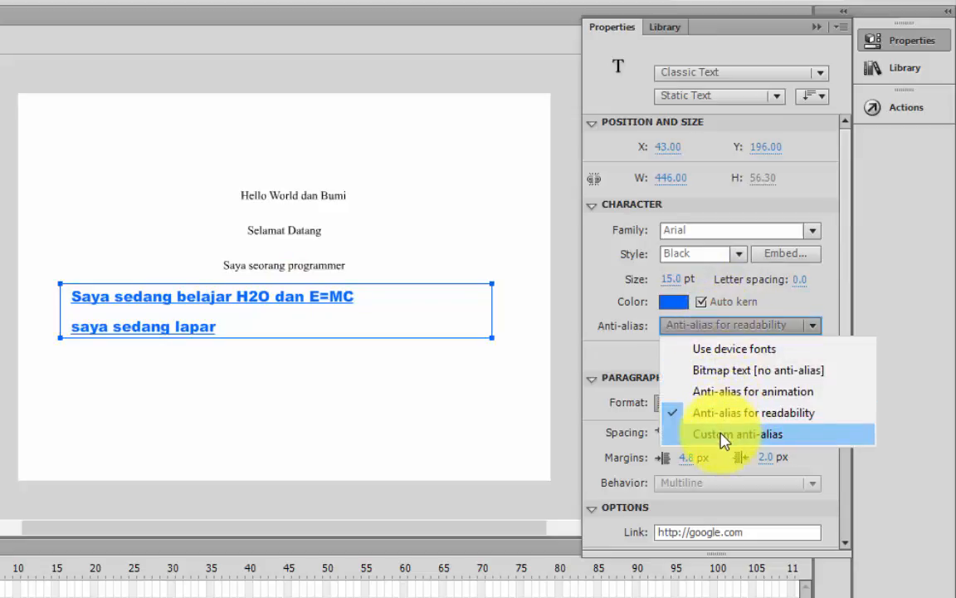
click(724, 435)
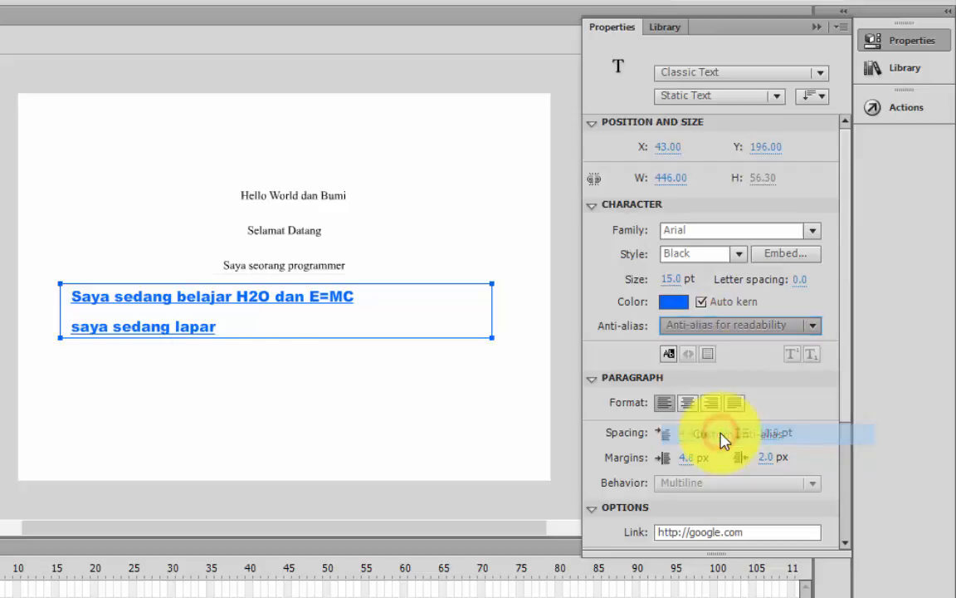
click(324, 313)
click(330, 311)
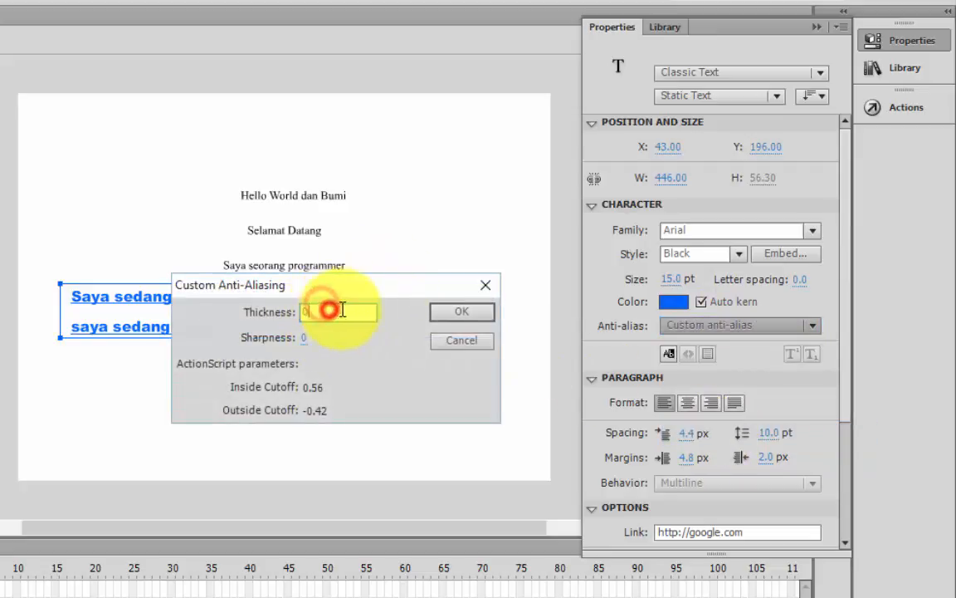
click(347, 308)
drag(334, 289, 298, 358)
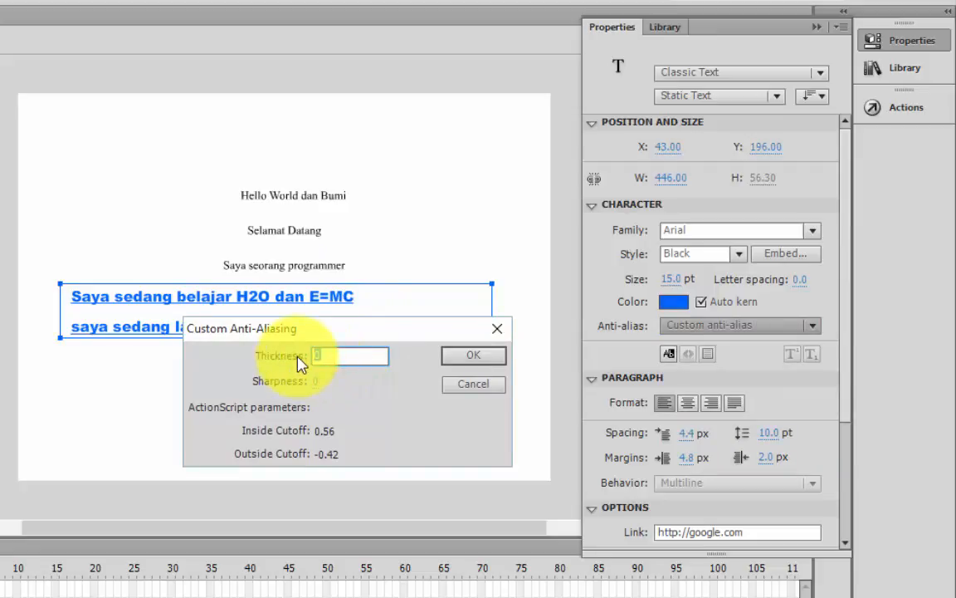
click(330, 352)
drag(355, 352, 272, 358)
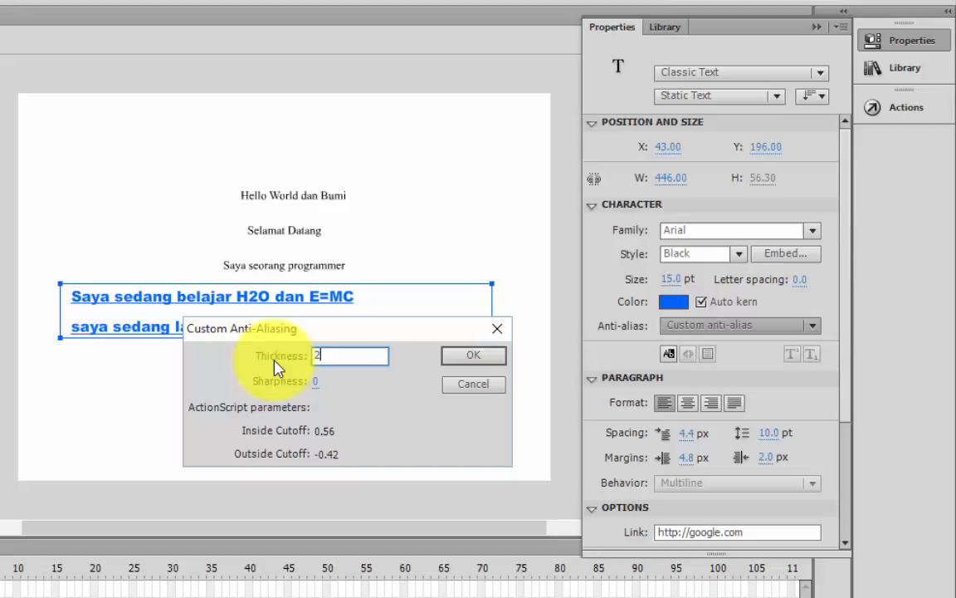
text(200)
key(Return)
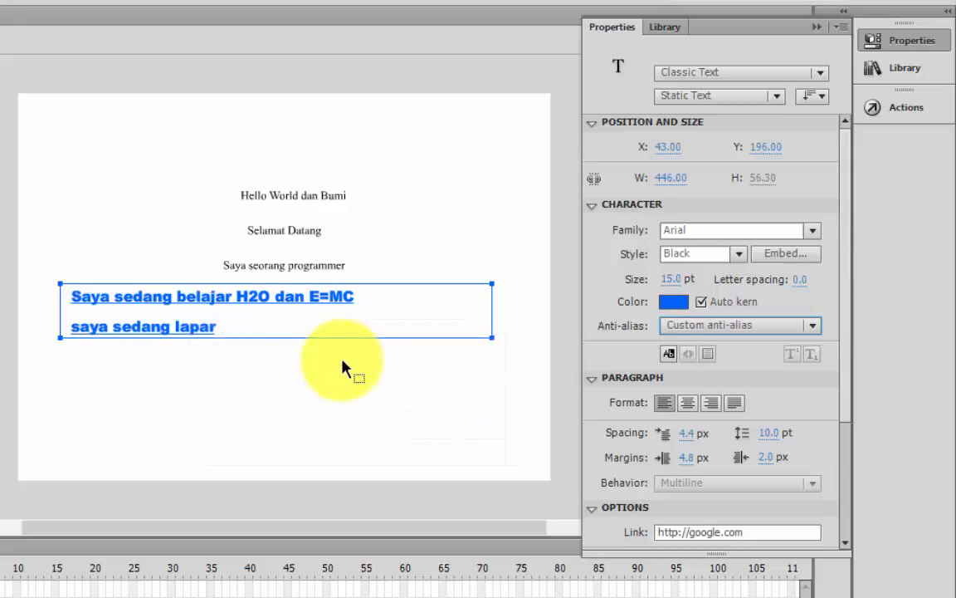
Try a sharpness of 135 in the blue text's custom anti-aliasing settings
click(689, 327)
click(689, 433)
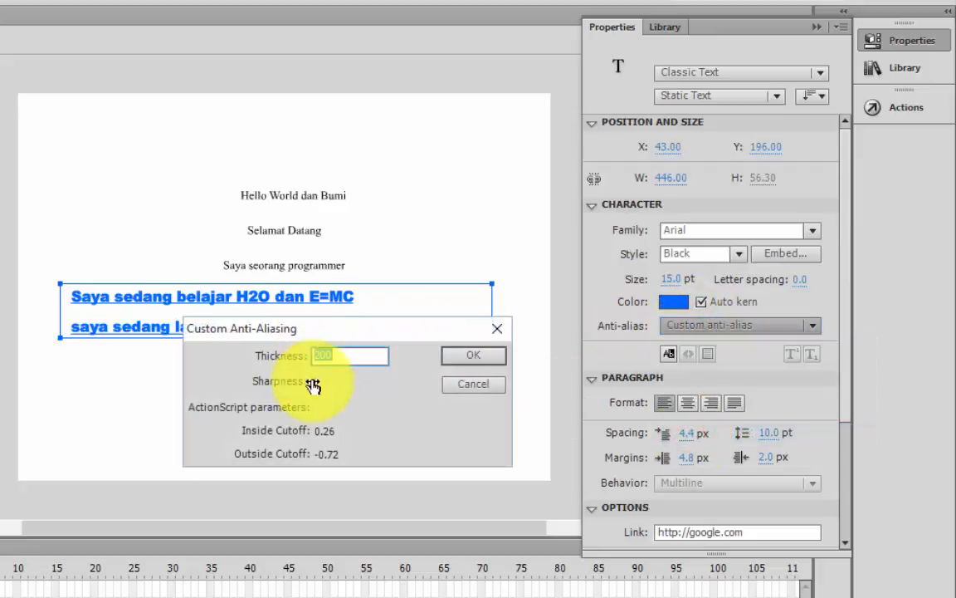
click(313, 384)
click(321, 382)
drag(314, 385, 377, 382)
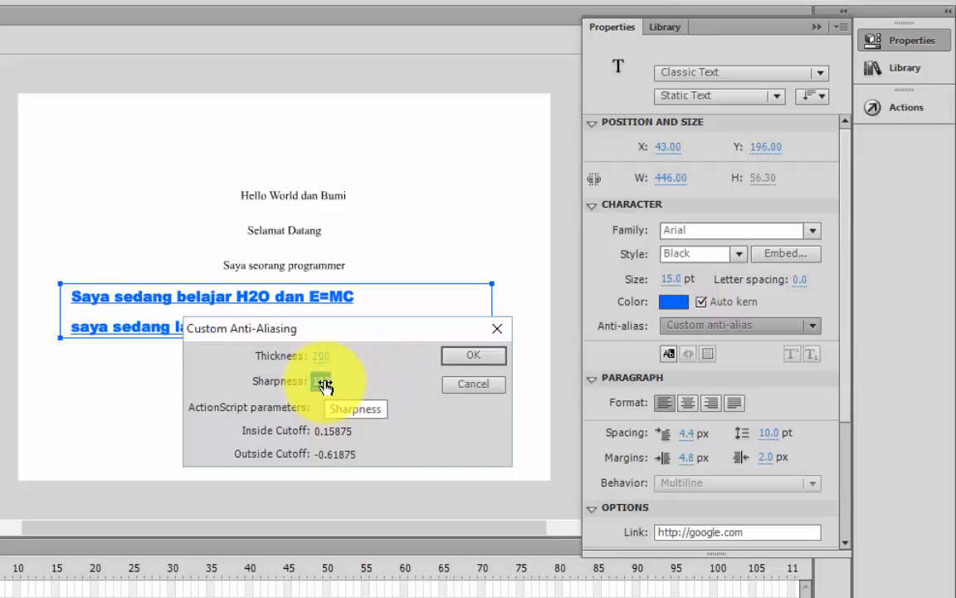
click(322, 381)
double_click(342, 383)
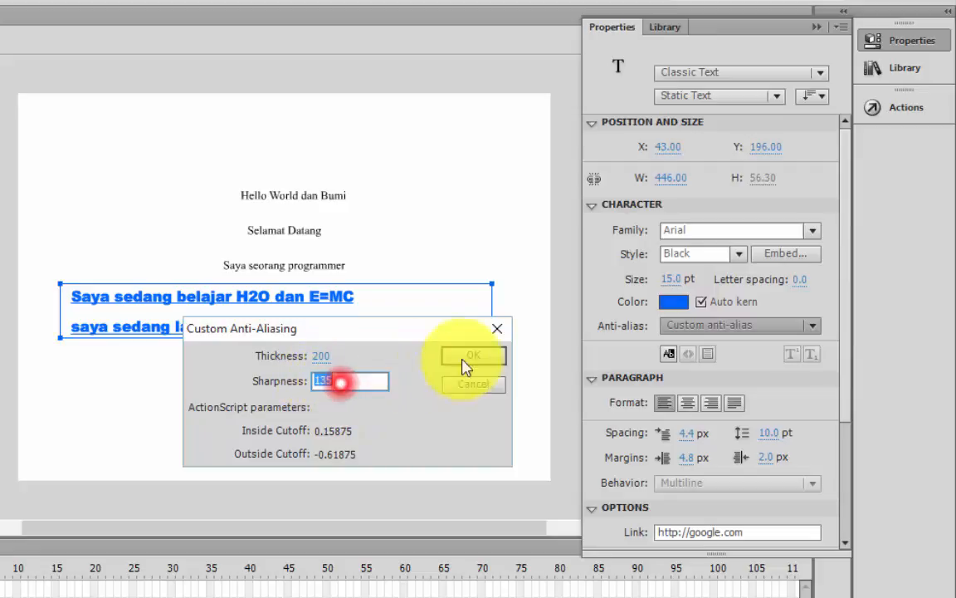
click(501, 329)
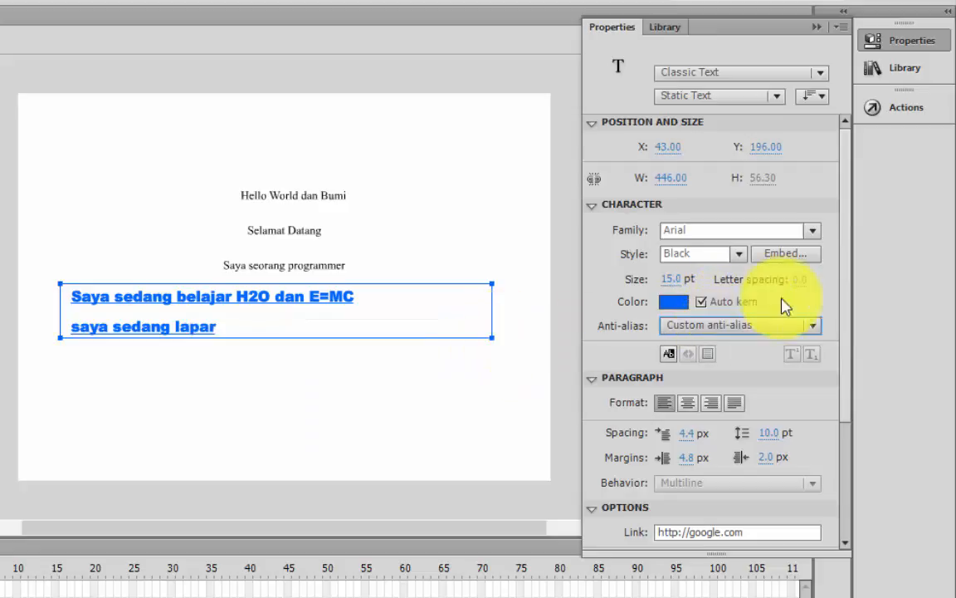
drag(847, 297, 858, 198)
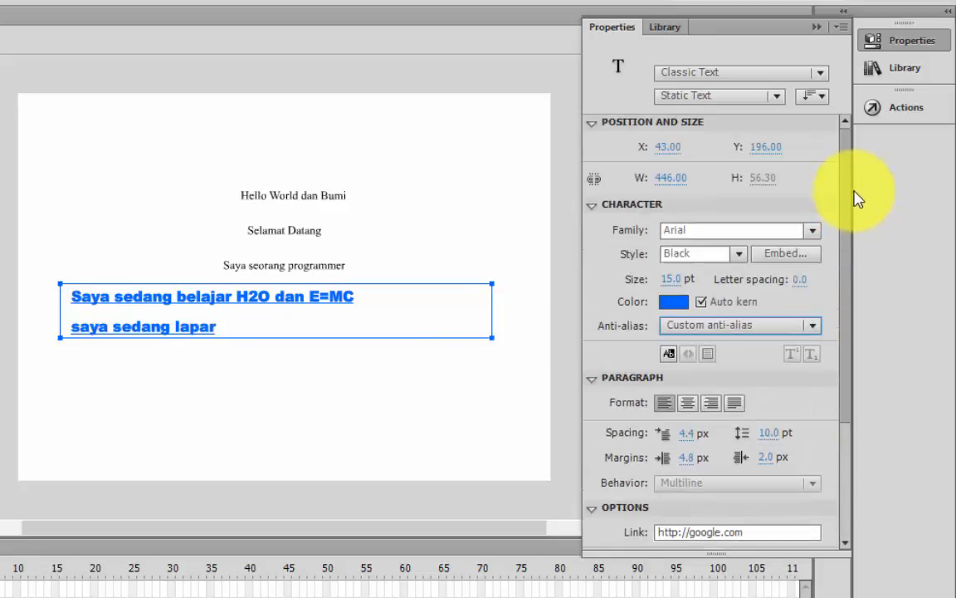
drag(848, 337, 841, 472)
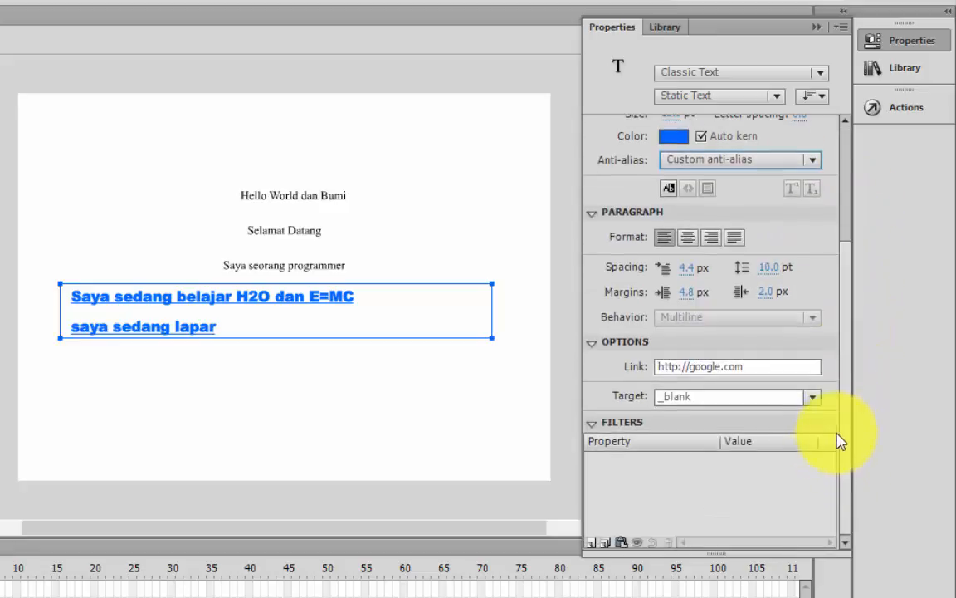
drag(849, 386, 809, 162)
click(677, 95)
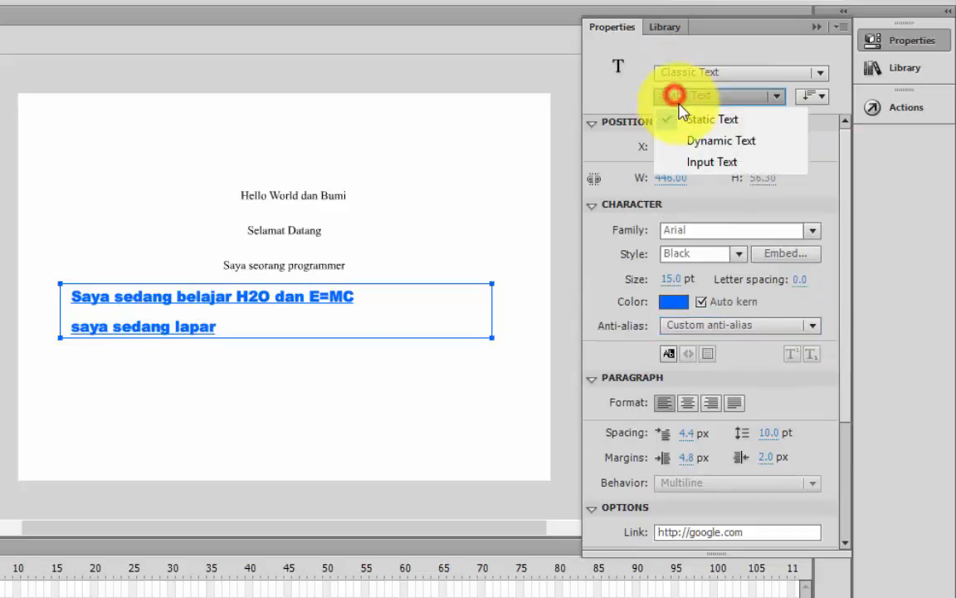
click(698, 96)
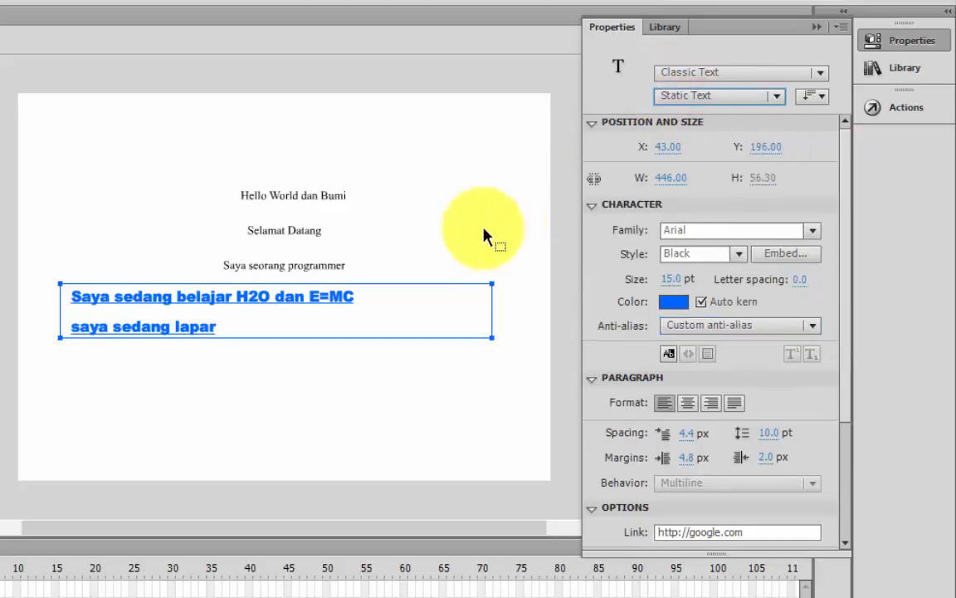
Move the blue text box down and to the right, into the lower half of the stage
click(445, 242)
click(320, 269)
click(246, 287)
click(222, 293)
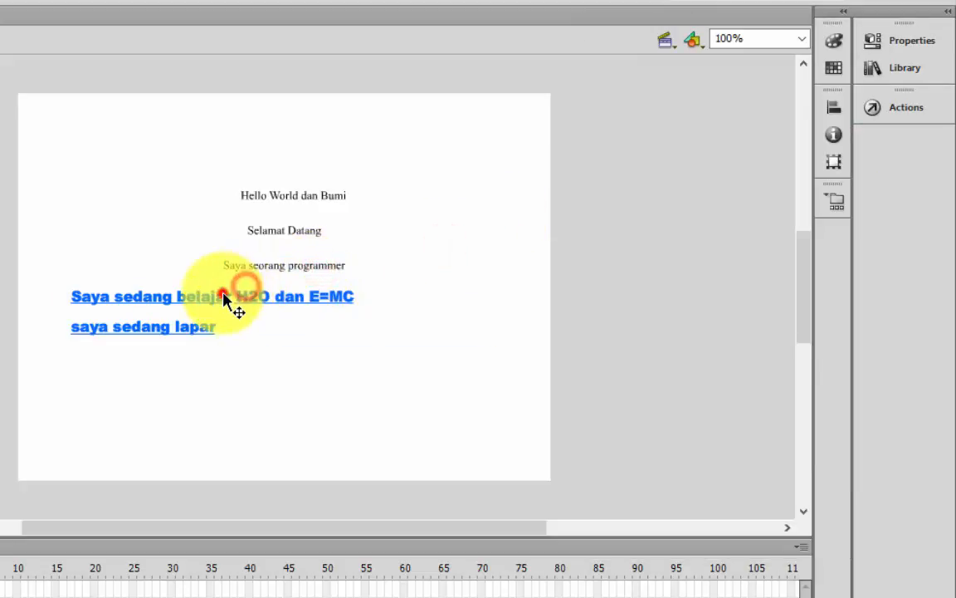
click(193, 294)
drag(253, 346, 312, 409)
Change the "Saya seorang programmer" text to Dynamic Text and move it just above the blue text, to about X 116, Y 229
click(314, 271)
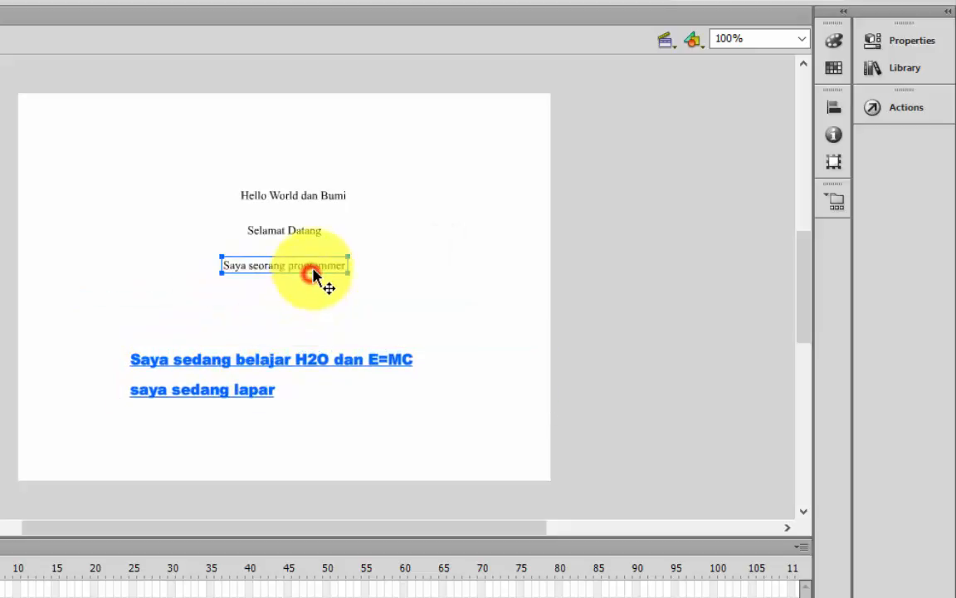
click(920, 39)
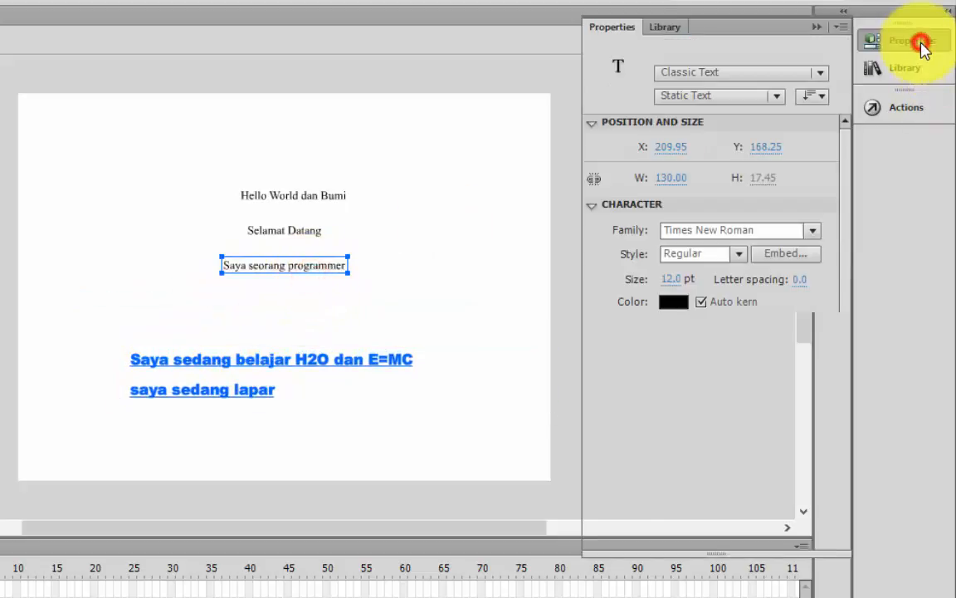
click(697, 96)
click(705, 141)
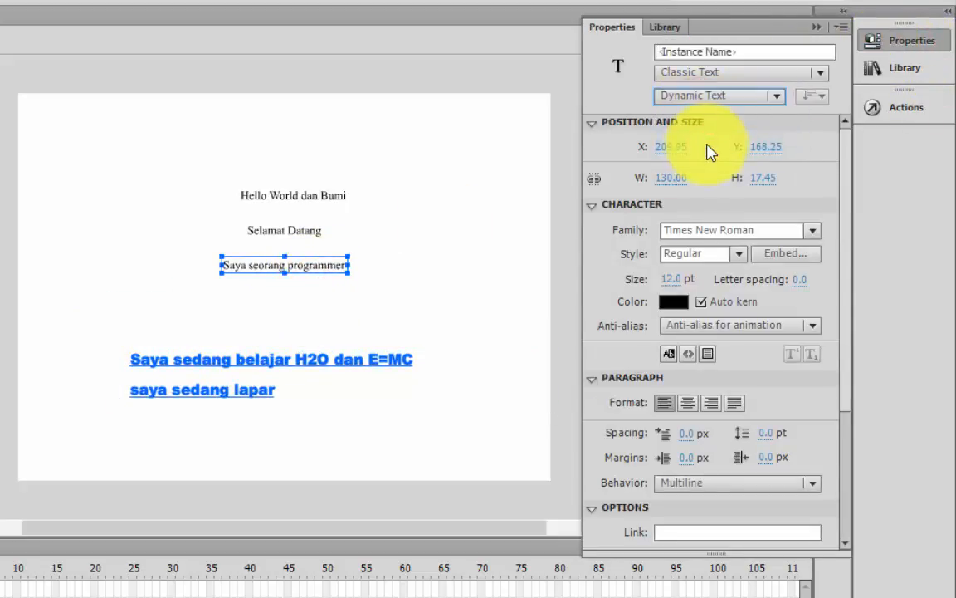
drag(324, 272, 231, 326)
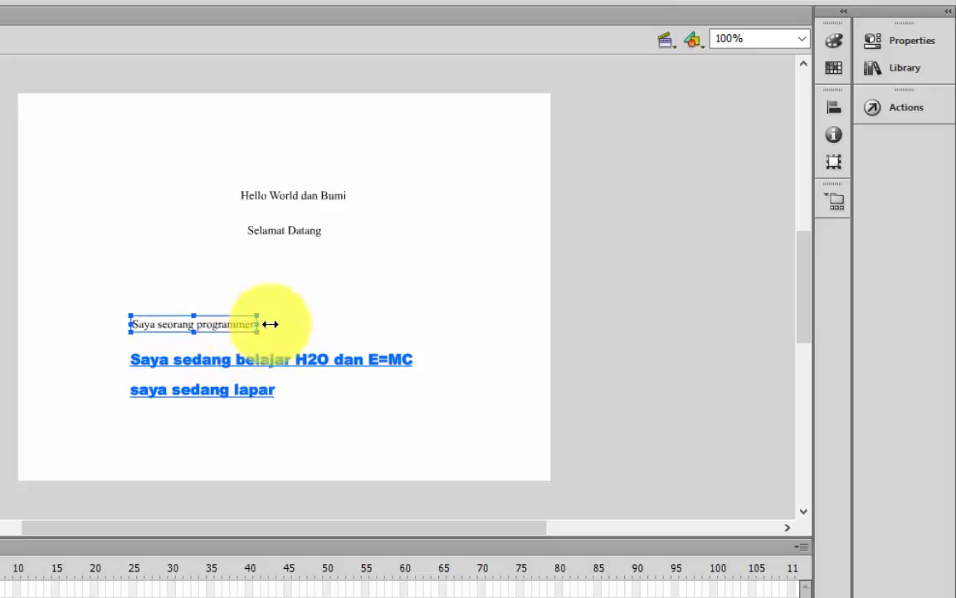
click(923, 41)
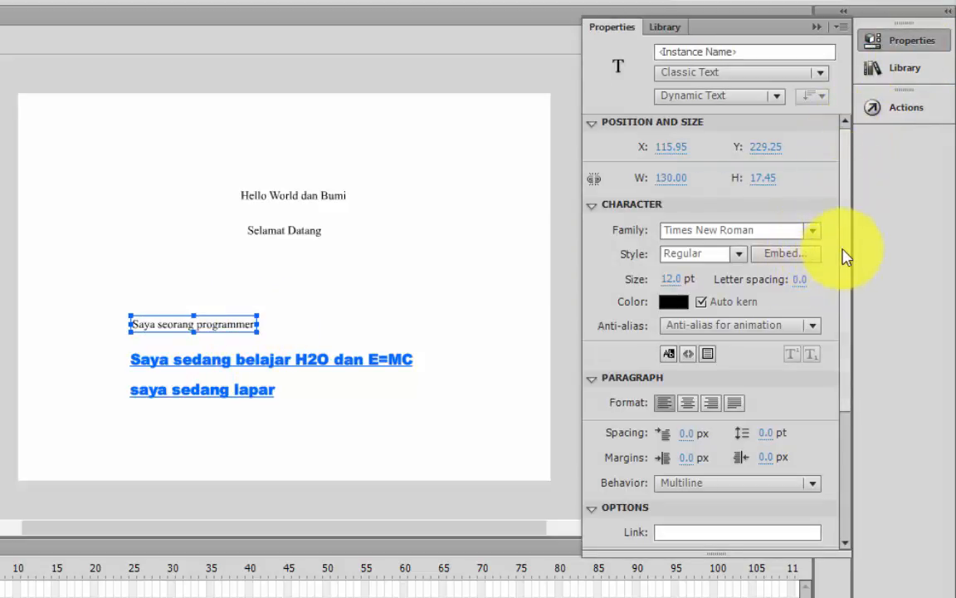
Choose the Multiline behavior for the "Saya seorang programmer" text
drag(845, 258, 848, 380)
click(811, 296)
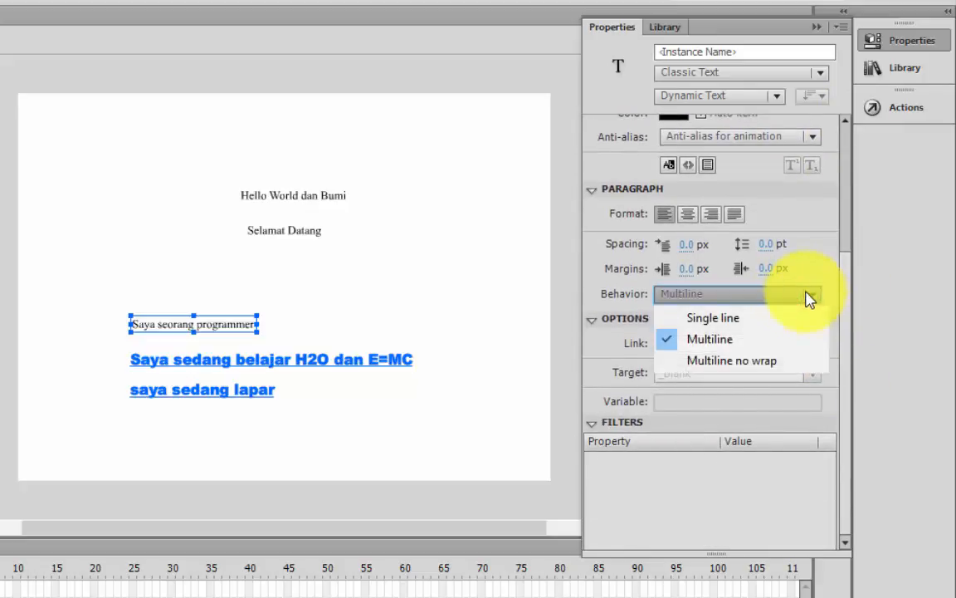
click(729, 337)
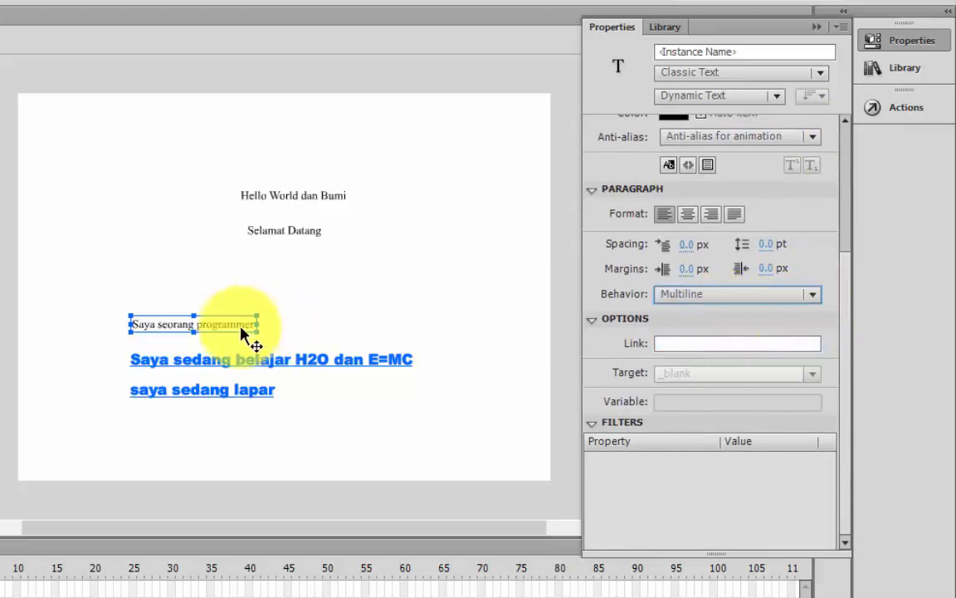
Reposition the "Saya seorang programmer" text above the blue text, at about X 118, Y 224
drag(241, 329, 184, 188)
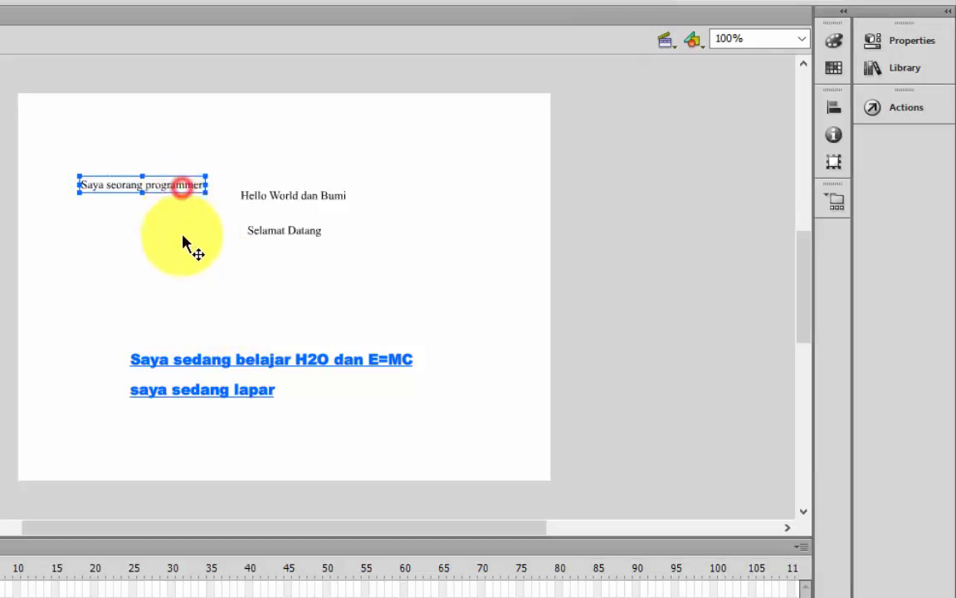
drag(183, 238, 236, 327)
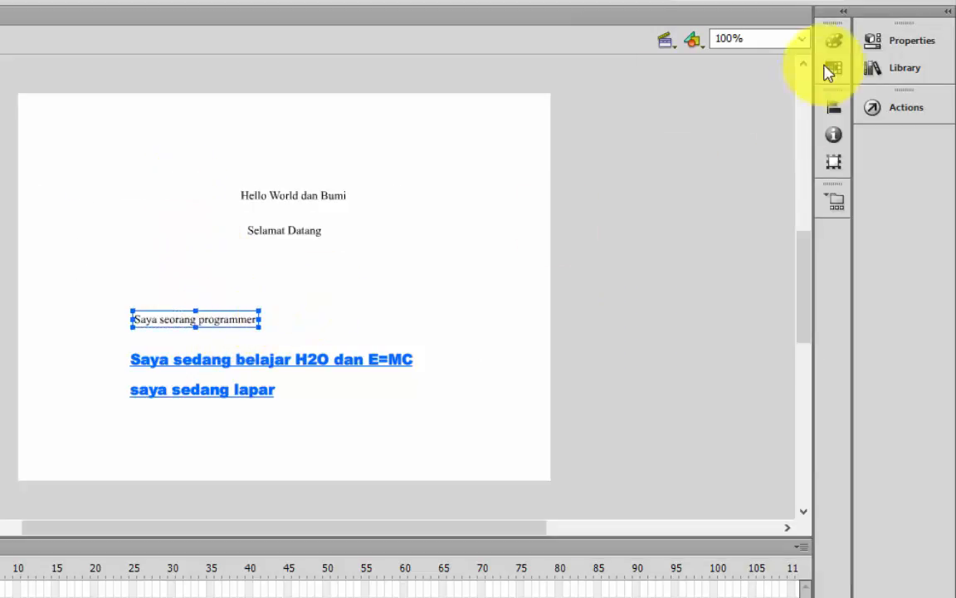
click(888, 38)
click(888, 40)
click(888, 40)
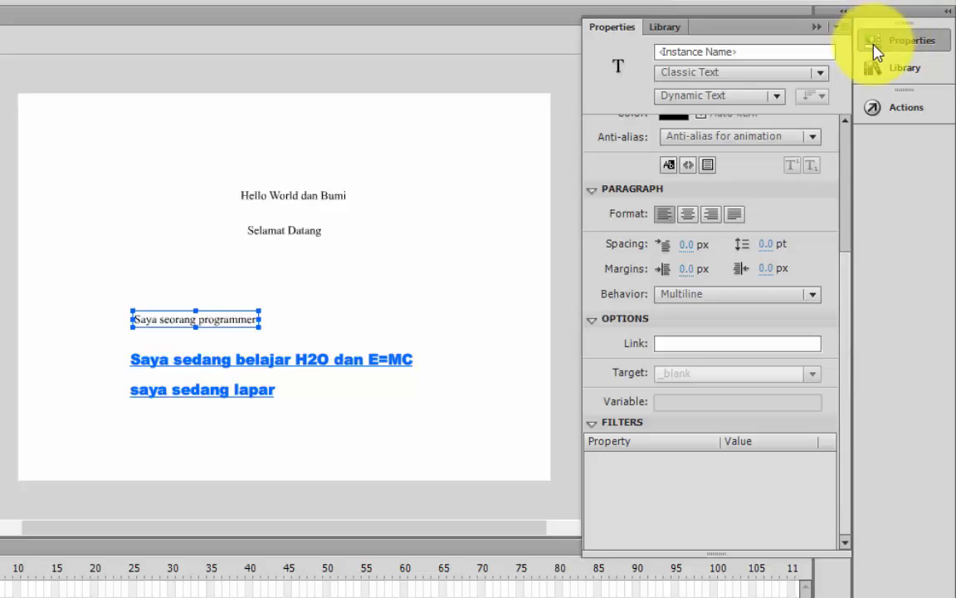
drag(845, 259, 838, 141)
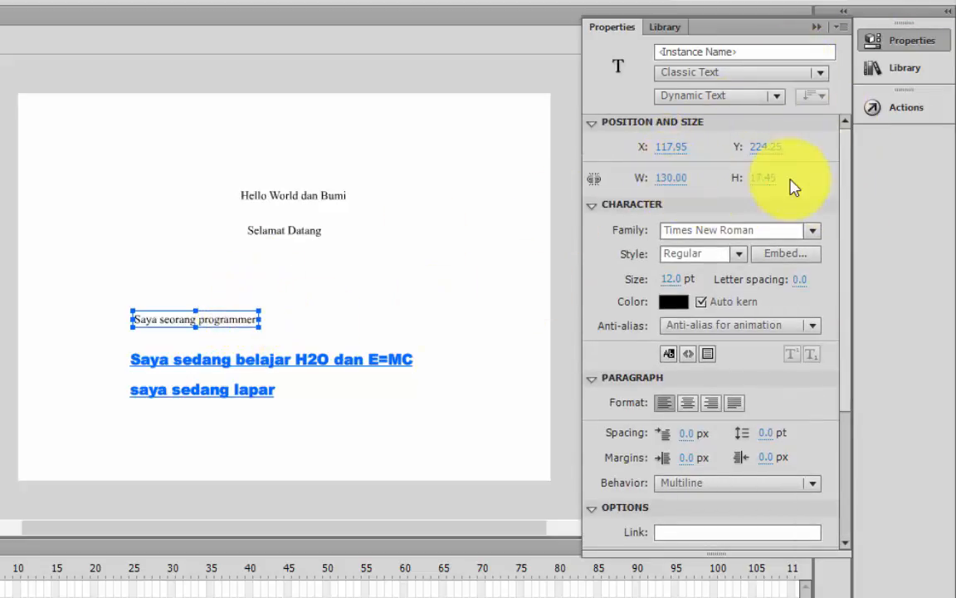
click(743, 96)
click(743, 96)
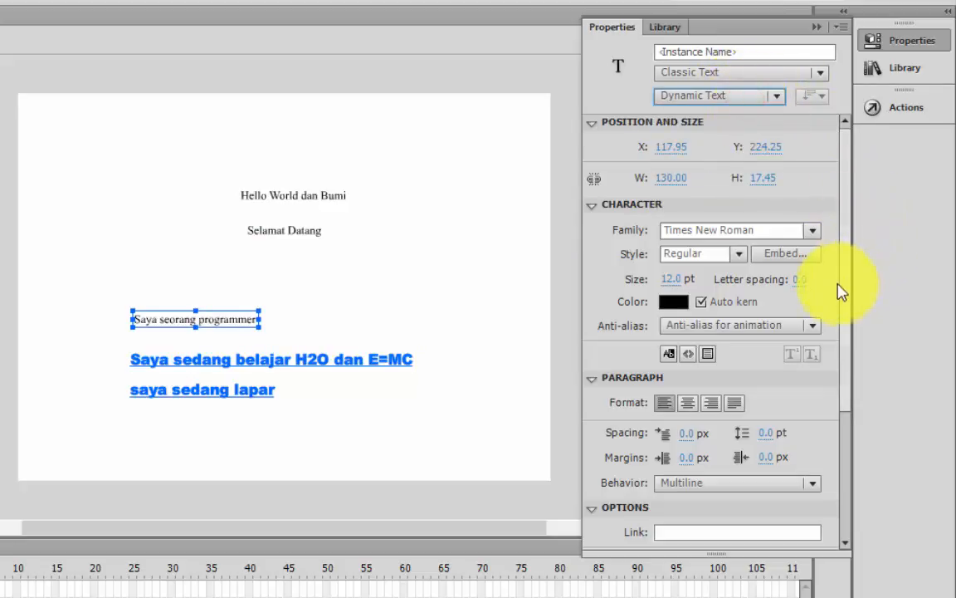
drag(846, 284, 847, 444)
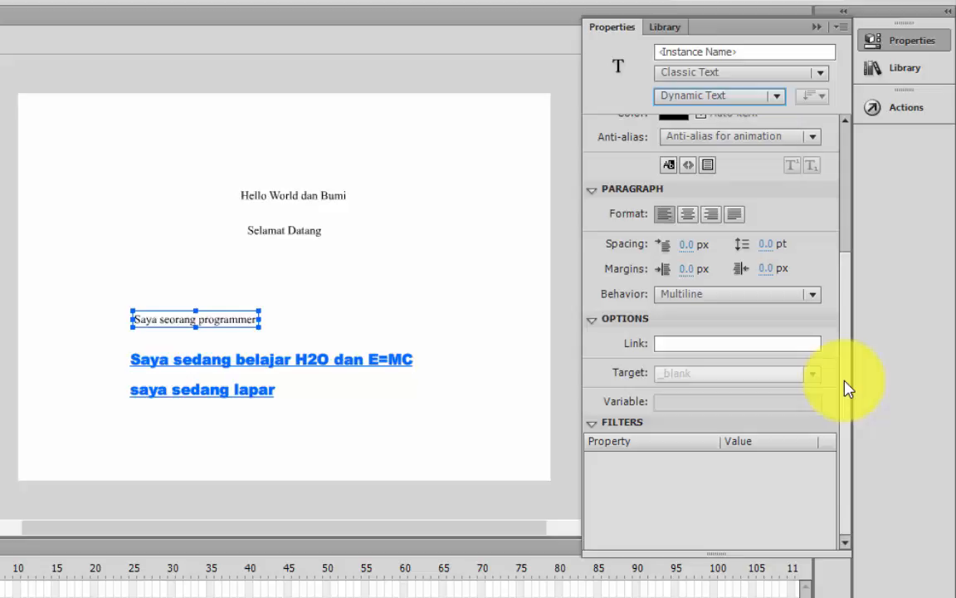
scroll(857, 257, up, 5)
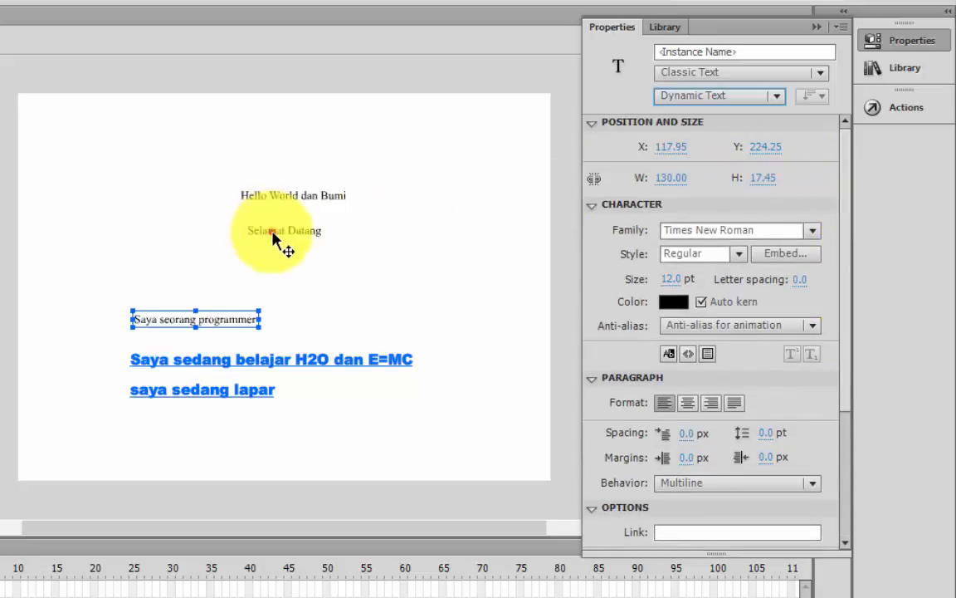
Move the "Selamat Datang" text above "Saya seorang programmer", to about X 120, Y 183, and change it to Input Text
drag(274, 237, 162, 289)
click(880, 41)
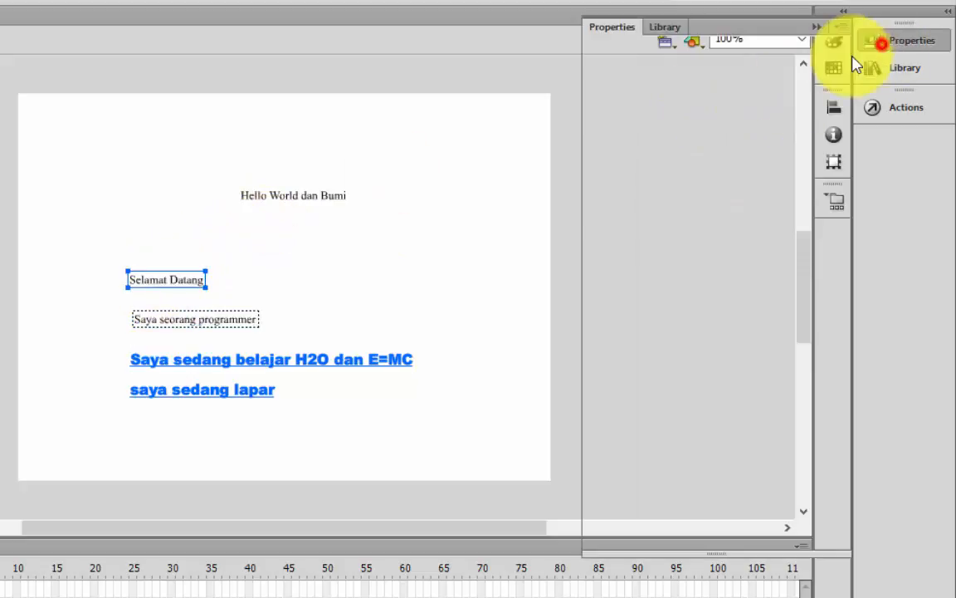
click(717, 95)
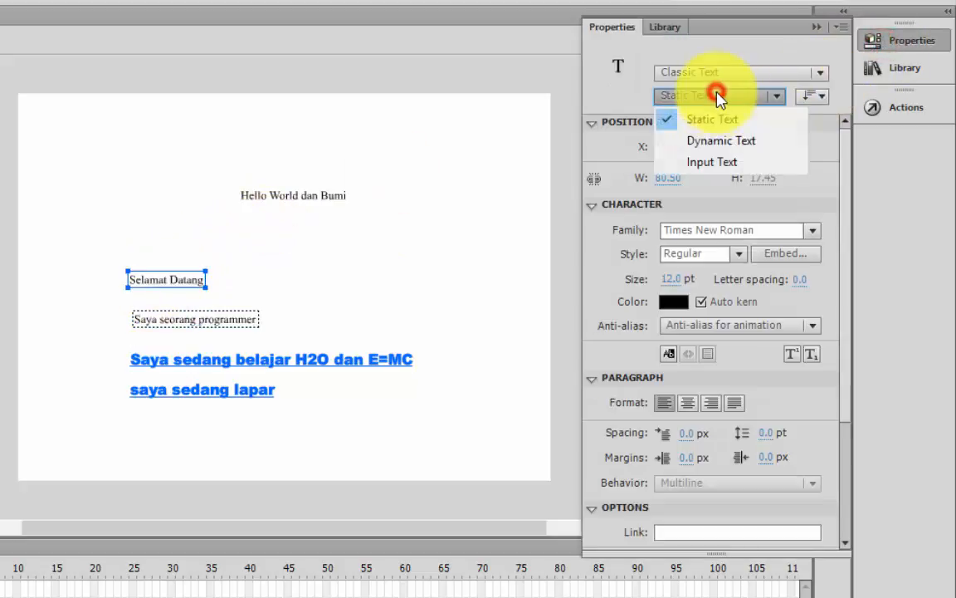
click(722, 166)
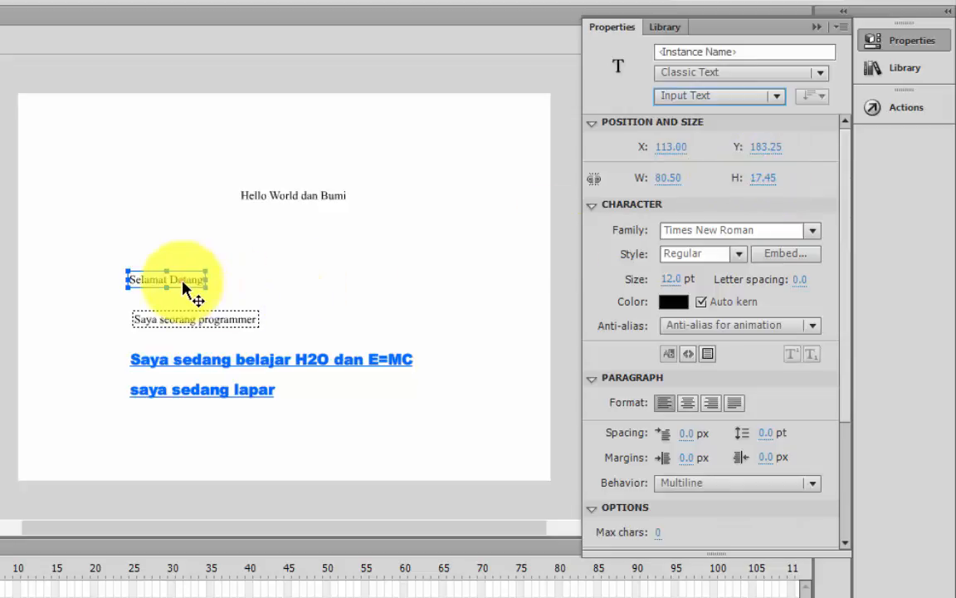
drag(184, 288, 193, 290)
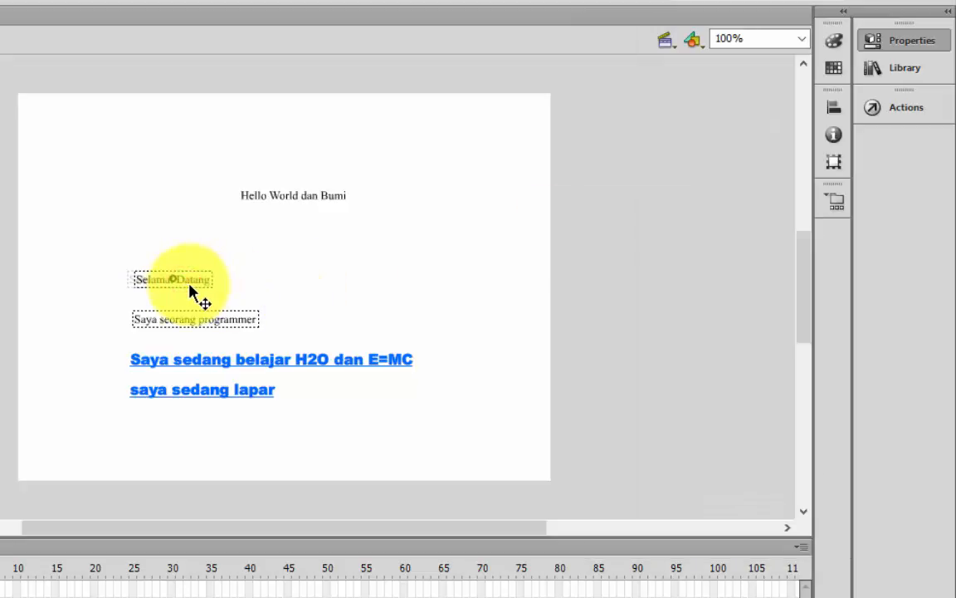
click(880, 41)
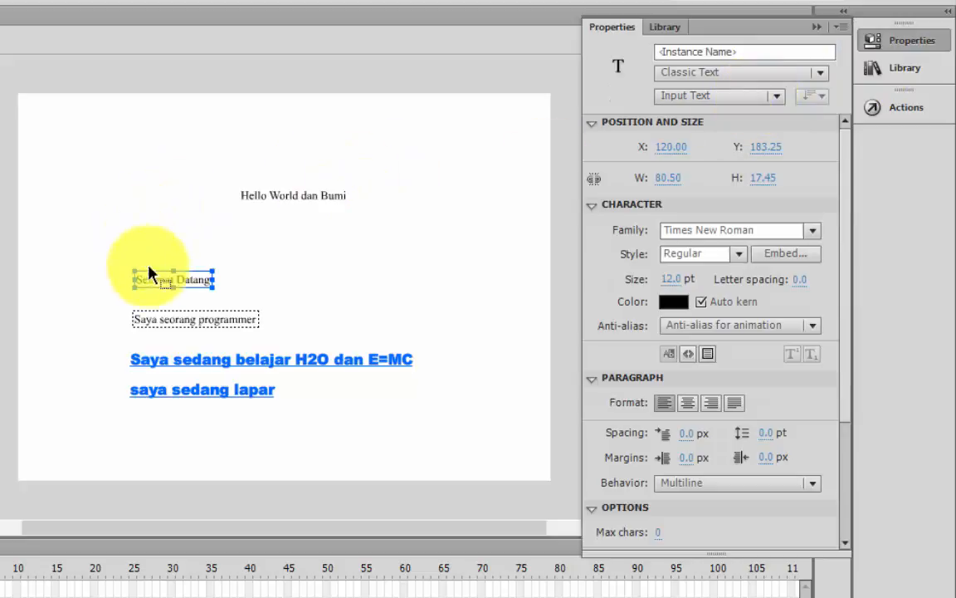
Delete the "Selamat Datang" text inside the input field and widen the empty field to about 127 px
double_click(187, 283)
click(206, 278)
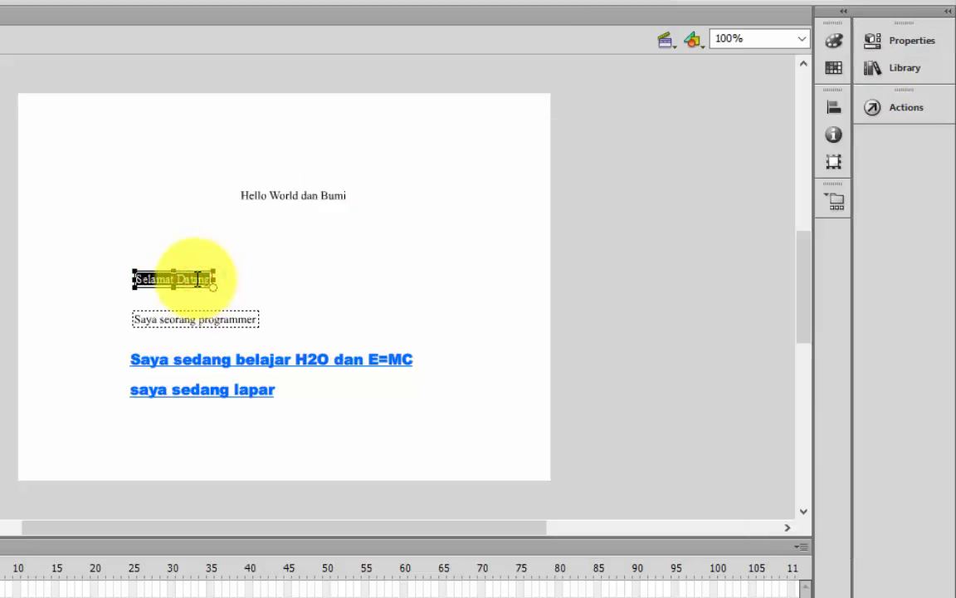
key(BackSpace)
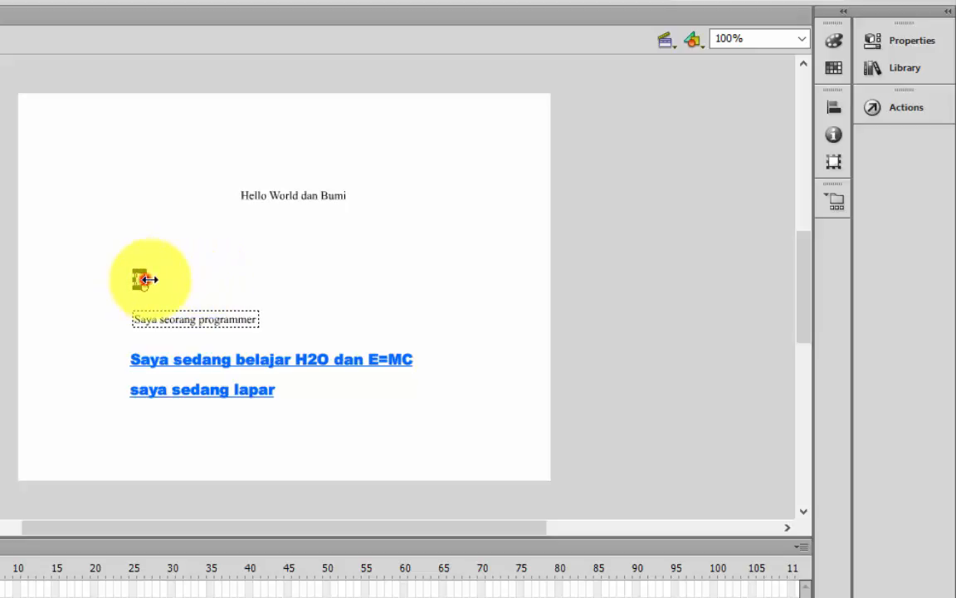
drag(147, 280, 259, 279)
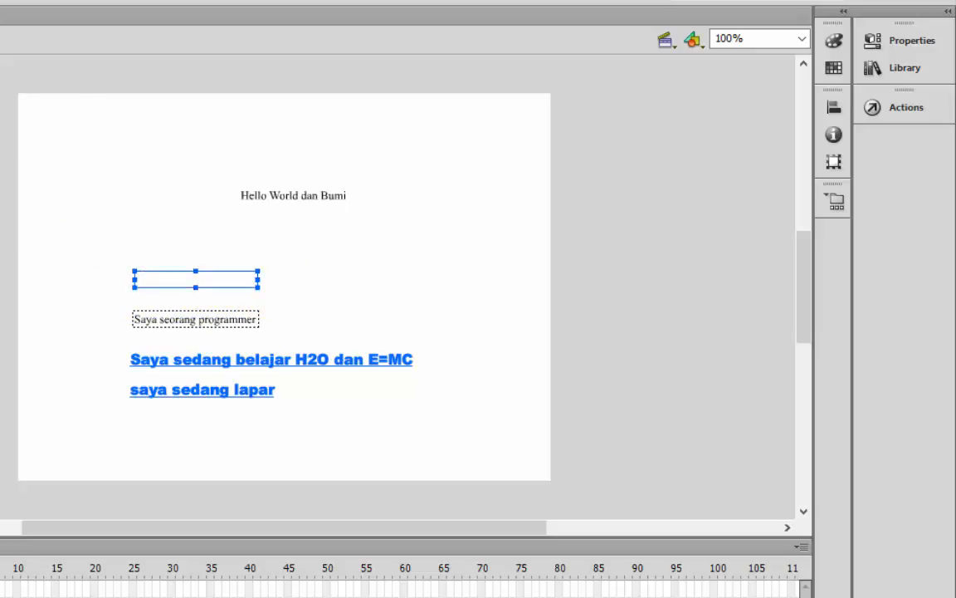
Limit the empty input text field to a maximum of 10 characters
click(917, 45)
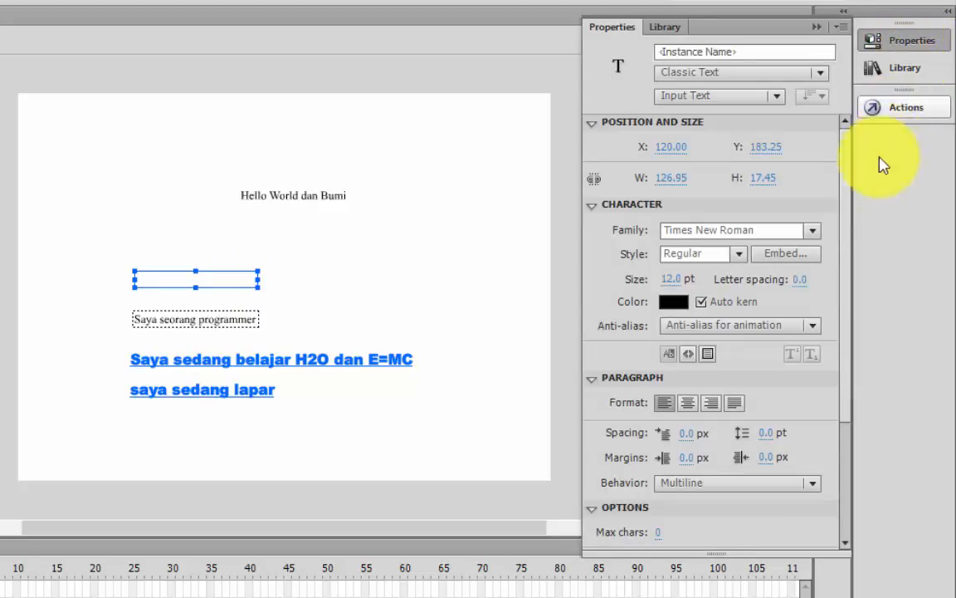
mouse_move(843, 275)
mouse_down()
mouse_move(847, 422)
mouse_move(863, 172)
mouse_move(848, 193)
mouse_move(849, 363)
mouse_up()
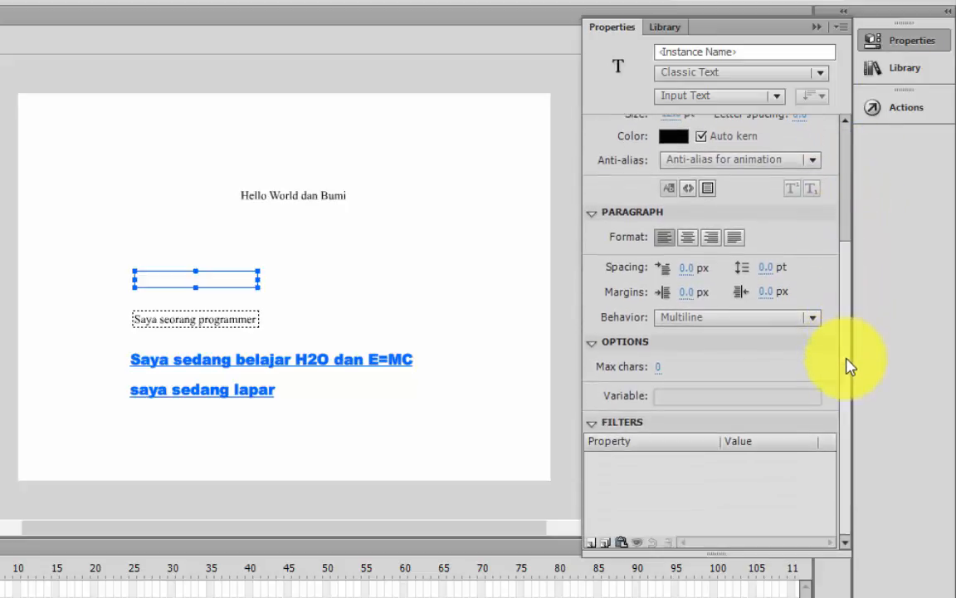
click(663, 370)
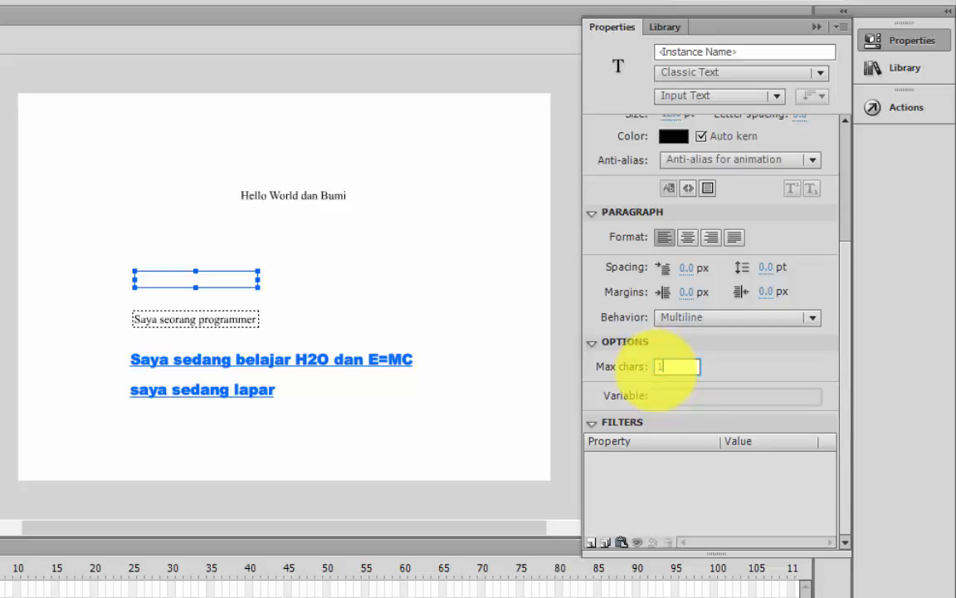
click(848, 314)
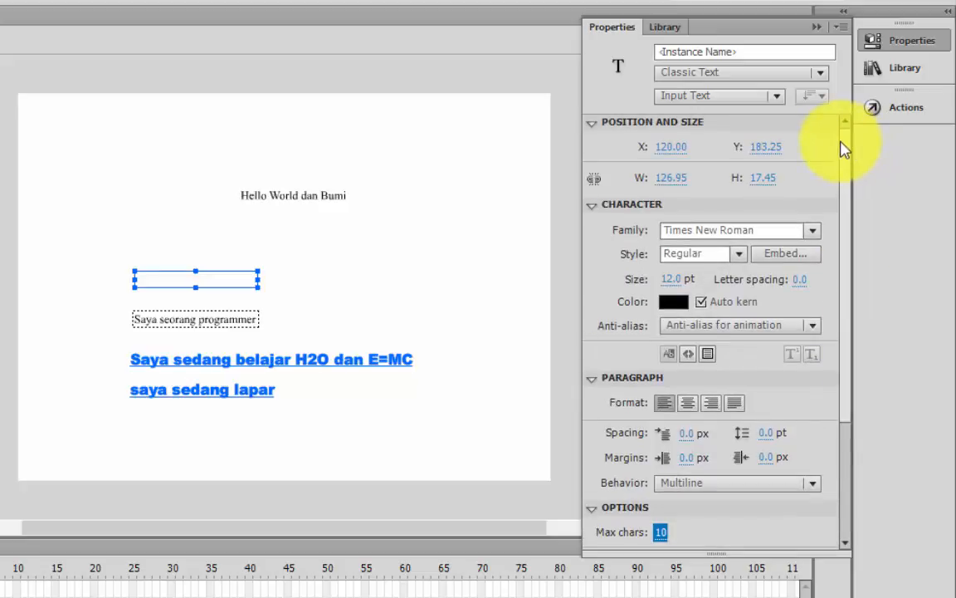
click(391, 244)
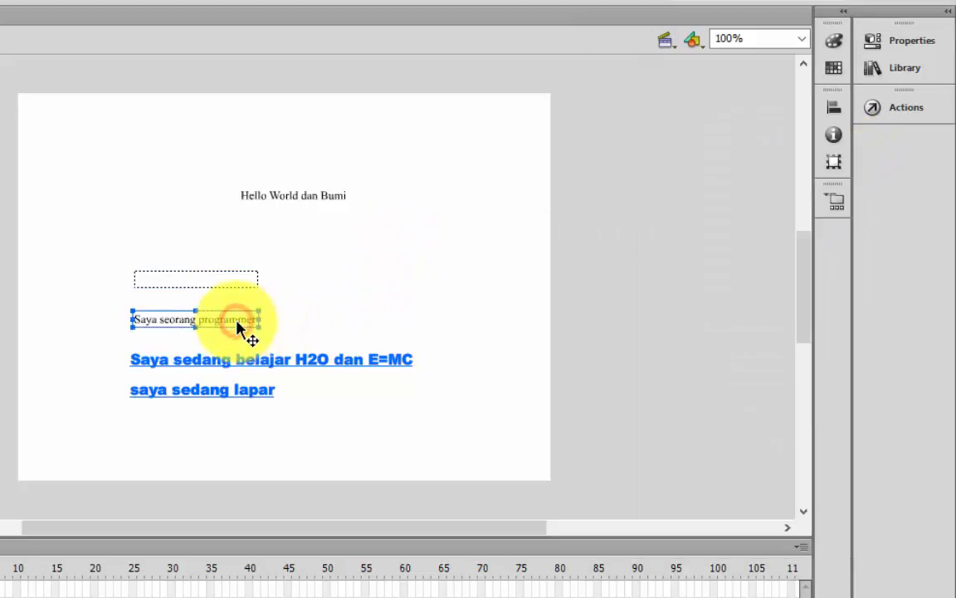
Compare the properties of the "Saya seorang programmer" dynamic text with those of the empty input text field
click(941, 40)
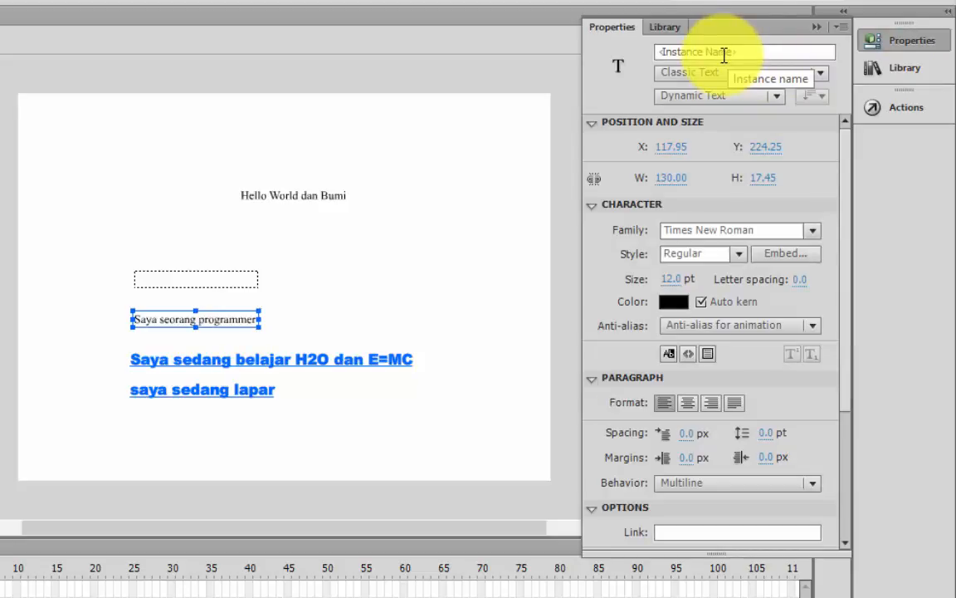
click(202, 279)
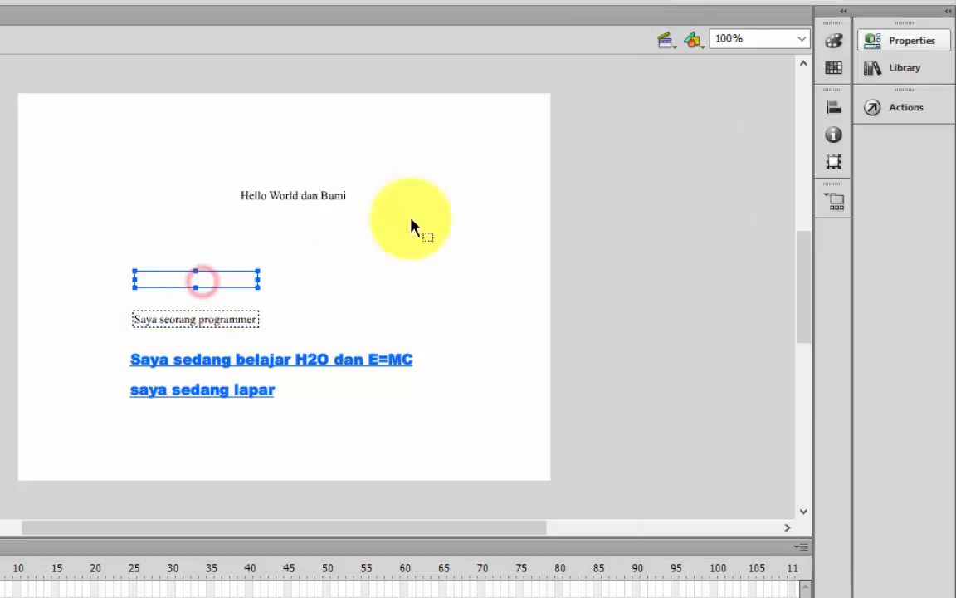
click(905, 43)
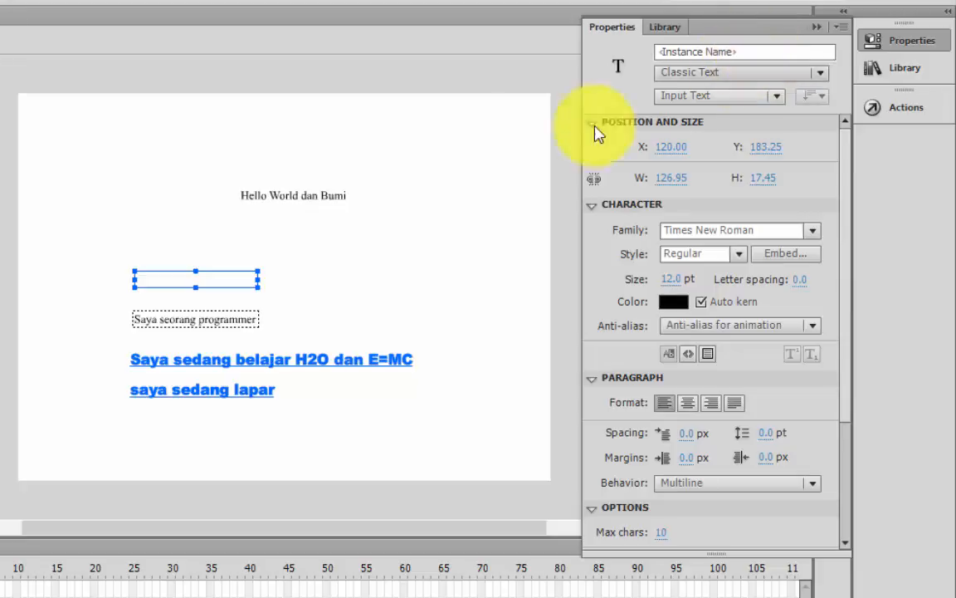
click(220, 322)
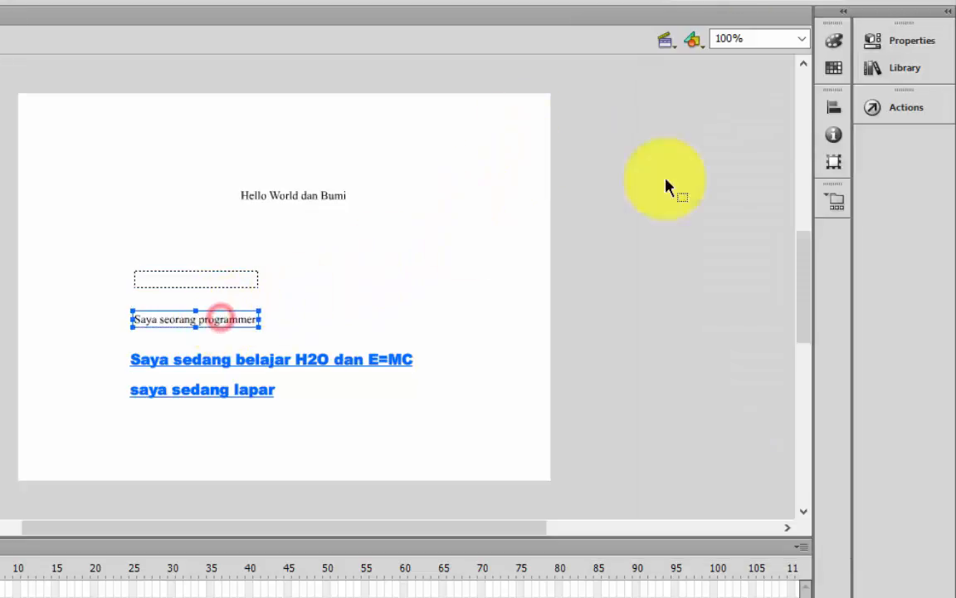
click(872, 41)
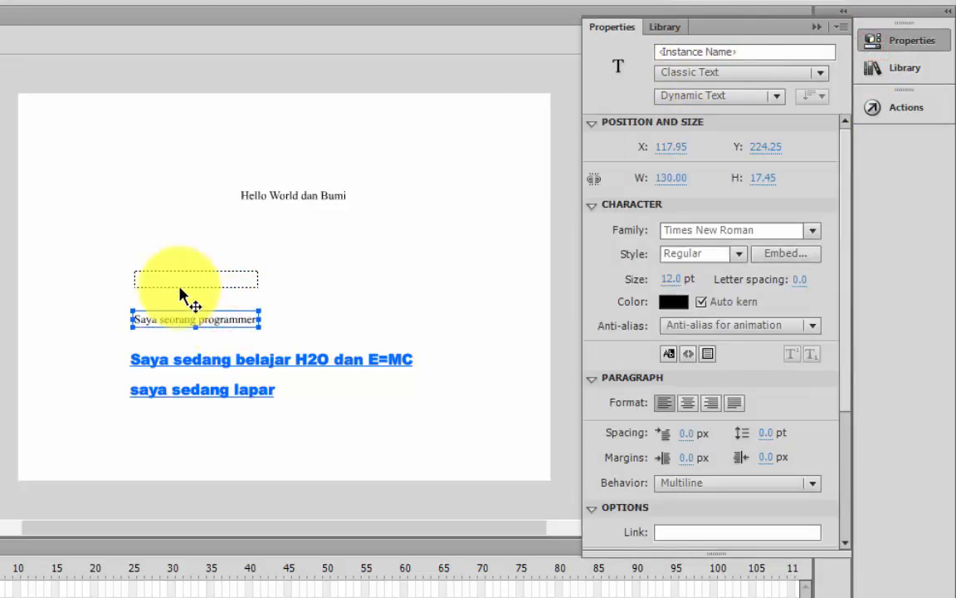
click(190, 275)
click(889, 43)
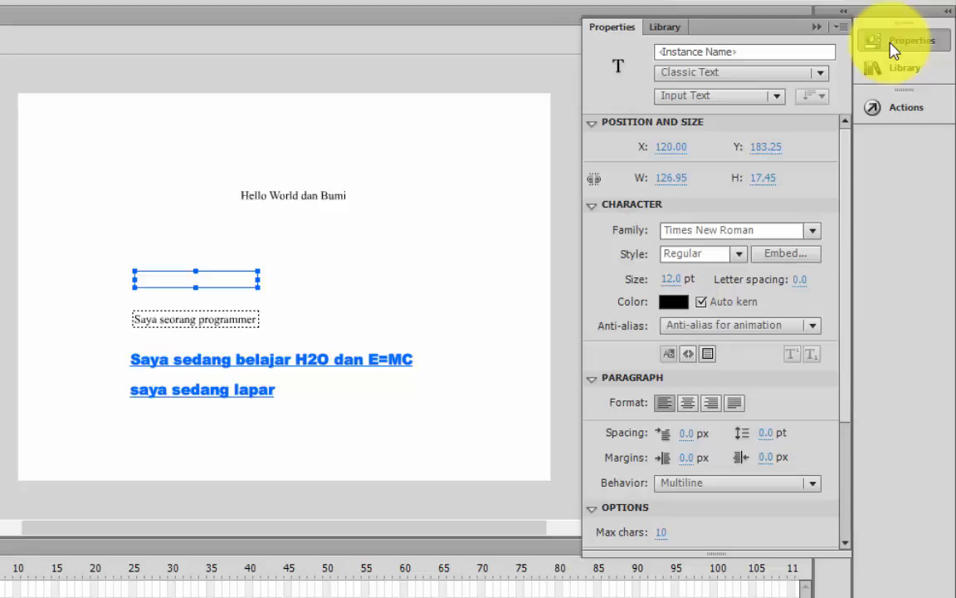
Move the "Hello World dan Bumi" text so its left edge lines up above the empty input field
click(890, 43)
click(548, 269)
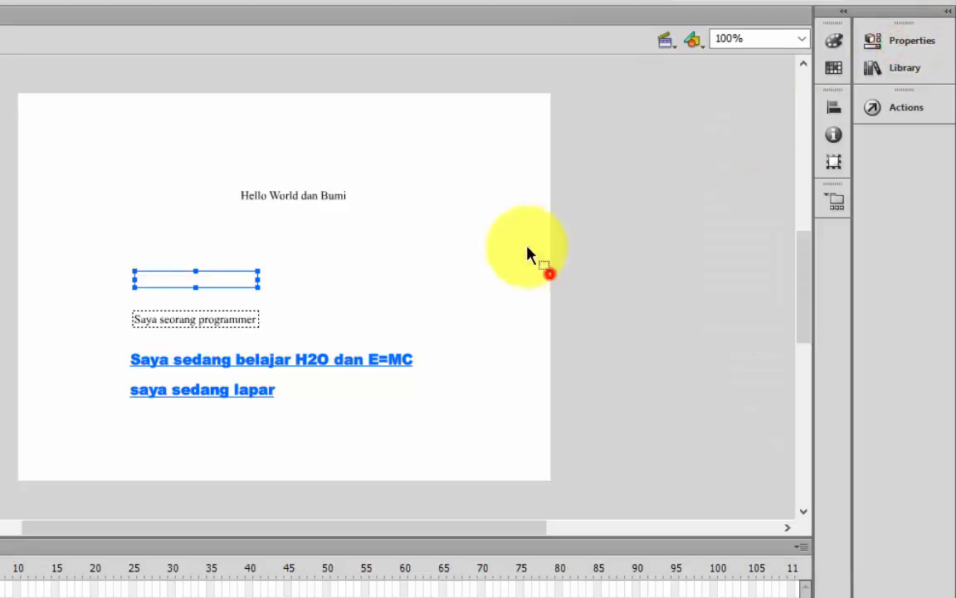
drag(343, 196, 222, 213)
Enable HTML rendering and show a border around the "Saya seorang programmer" dynamic text
click(204, 321)
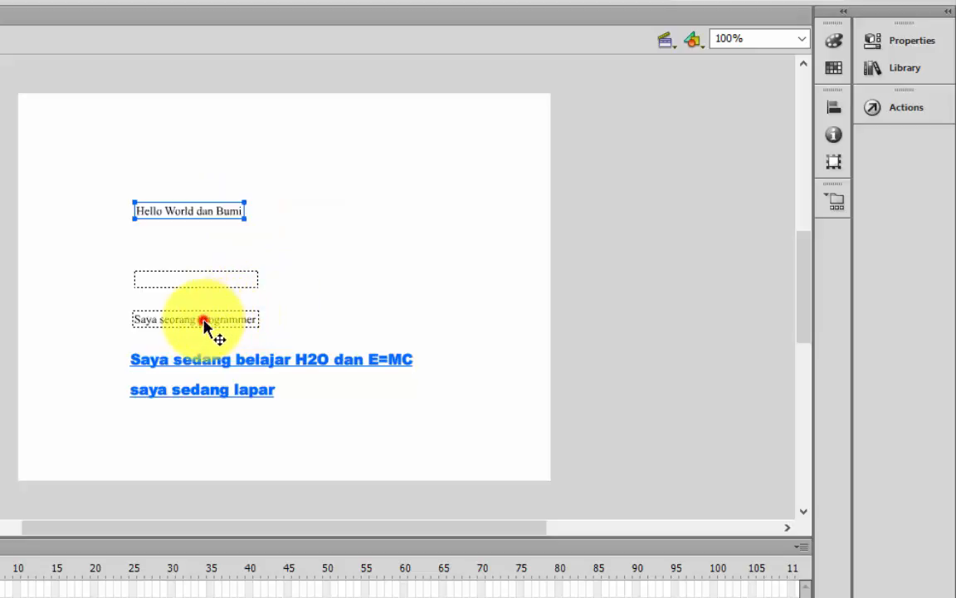
click(867, 38)
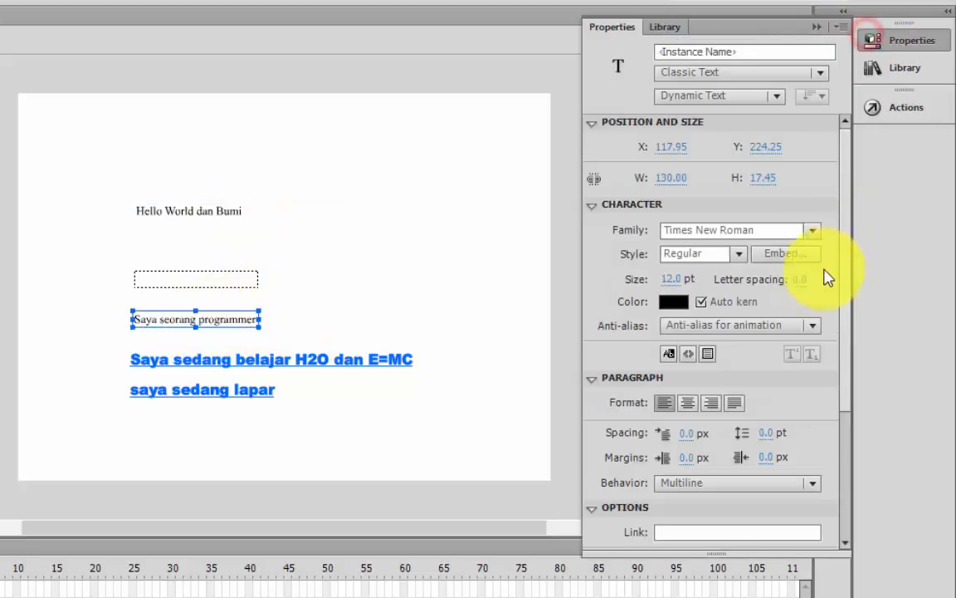
drag(850, 325, 847, 399)
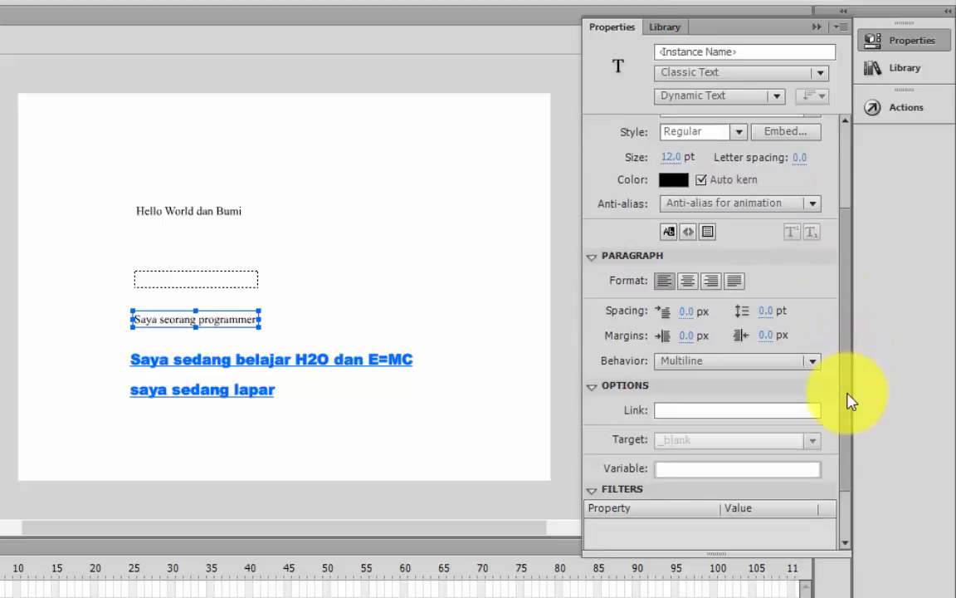
click(692, 232)
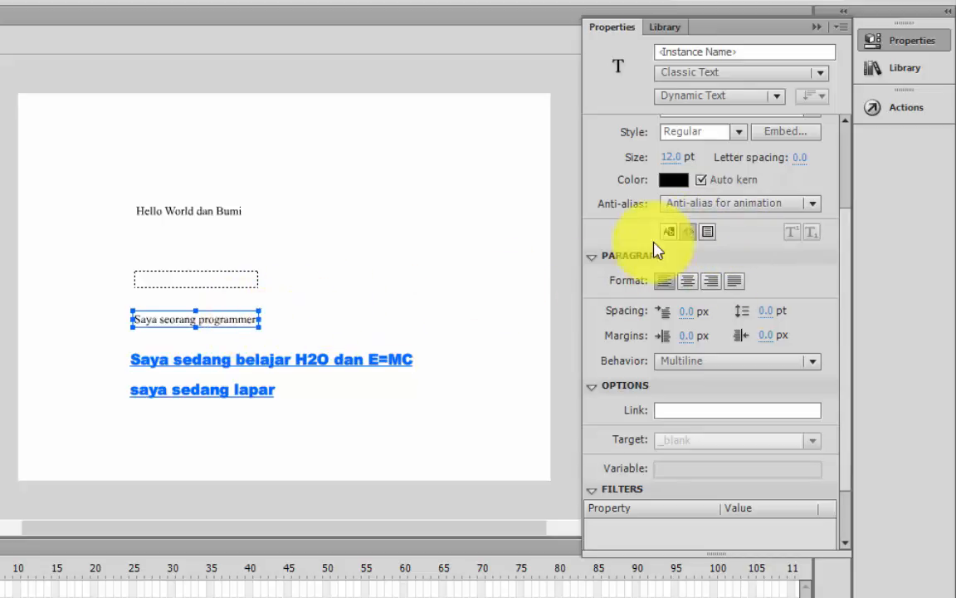
click(708, 234)
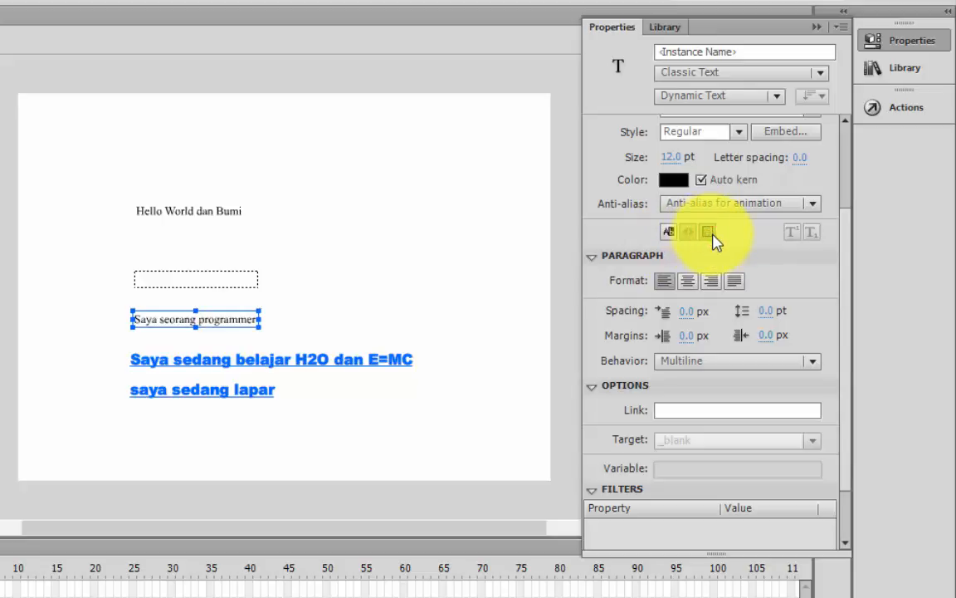
click(387, 255)
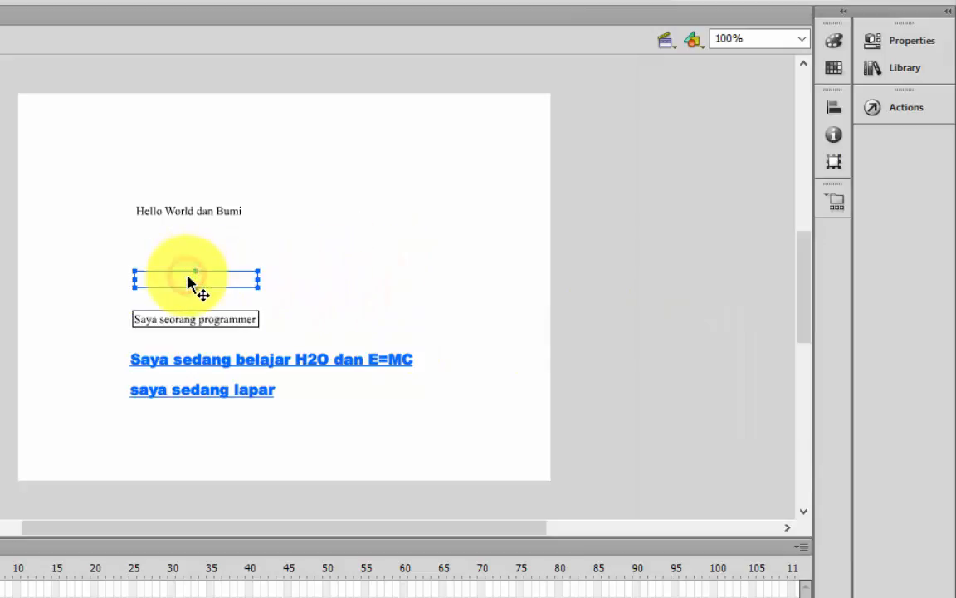
Show a border around the empty input text field
click(909, 41)
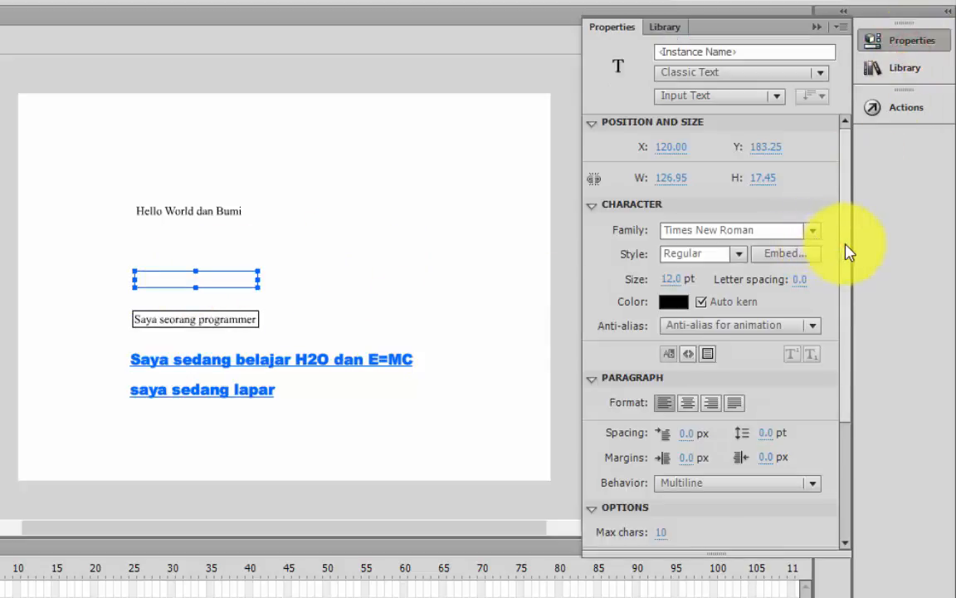
mouse_move(847, 253)
mouse_down()
mouse_move(847, 356)
mouse_move(849, 248)
mouse_up()
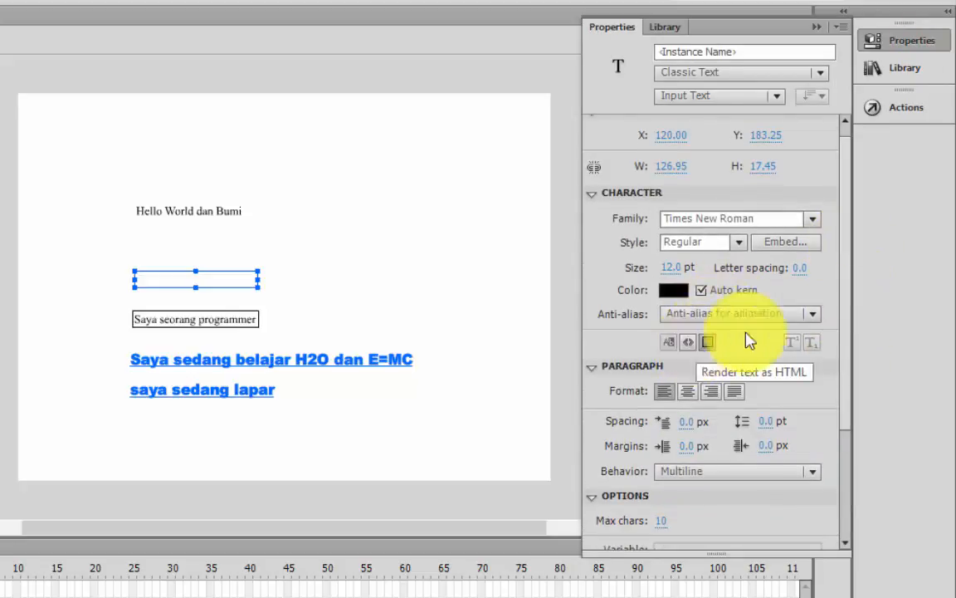
drag(847, 206, 847, 199)
click(440, 242)
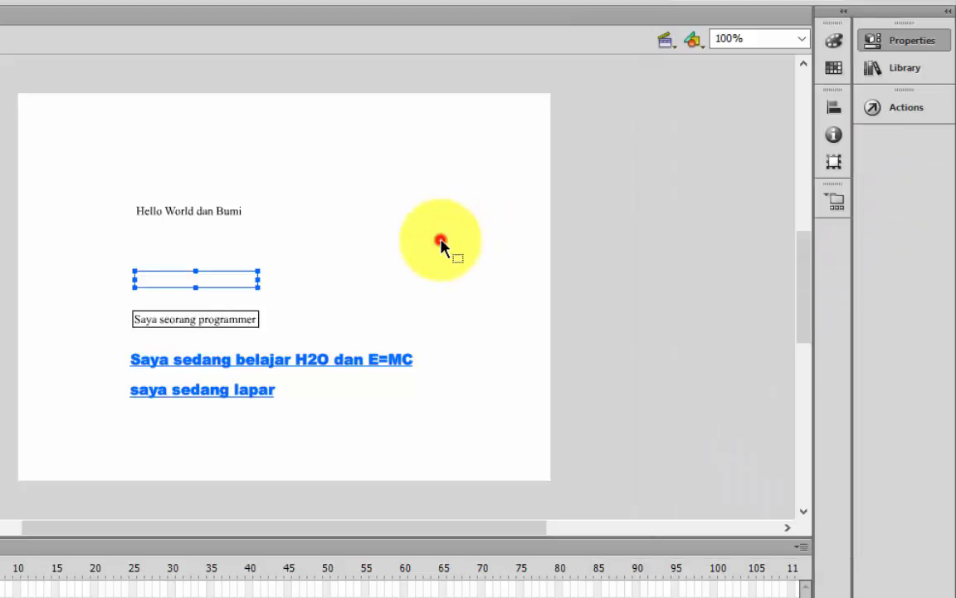
Move the "Hello World dan Bumi" text down to just above the bordered input field
click(207, 211)
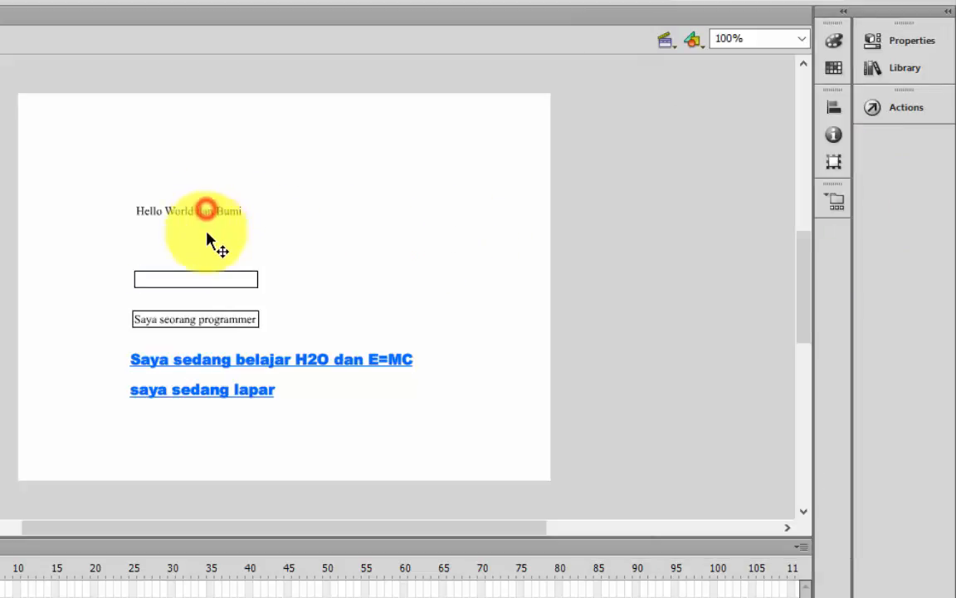
click(449, 253)
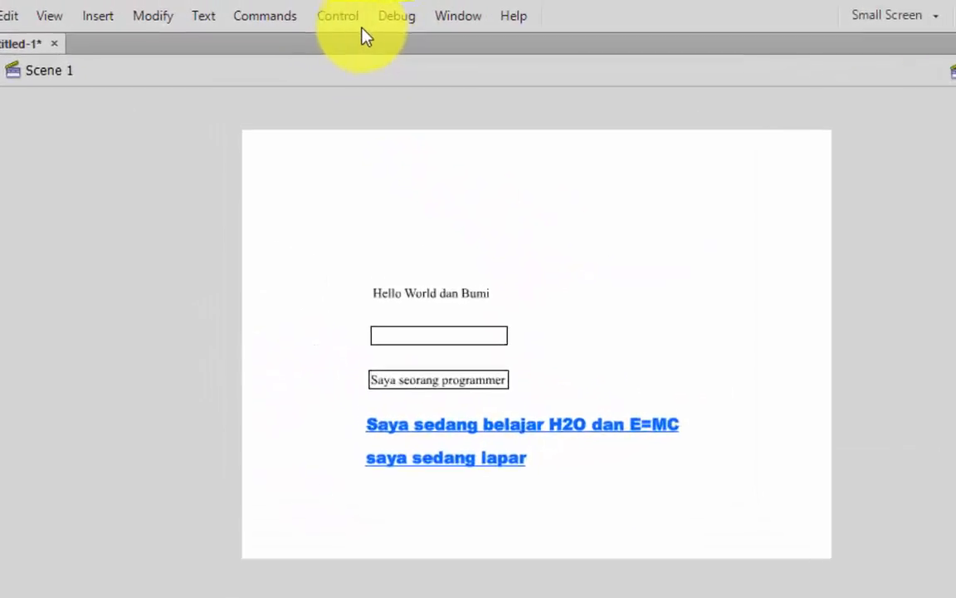
Test the movie in Flash Professional and shift its preview window slightly to the left
click(346, 21)
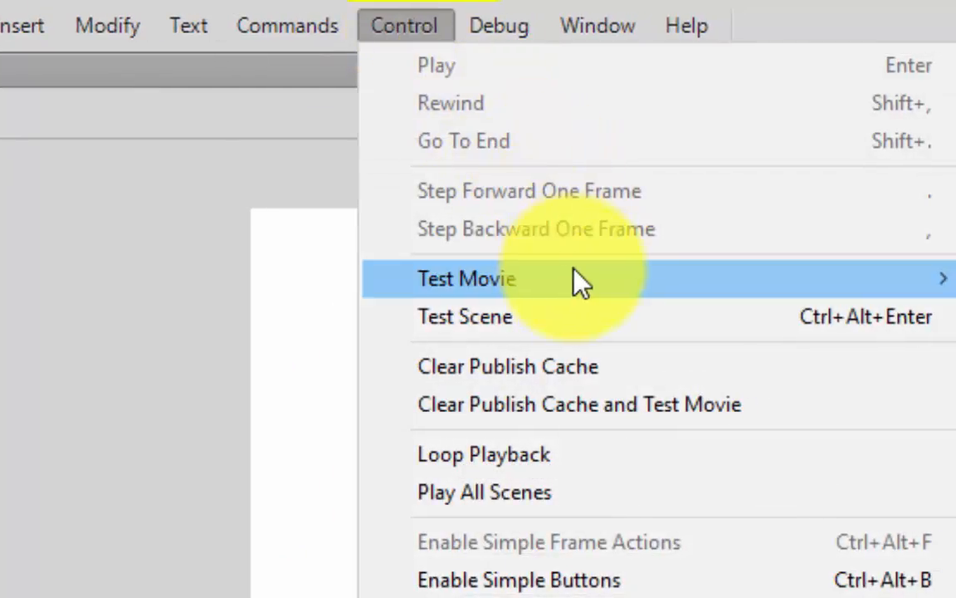
mouse_move(918, 279)
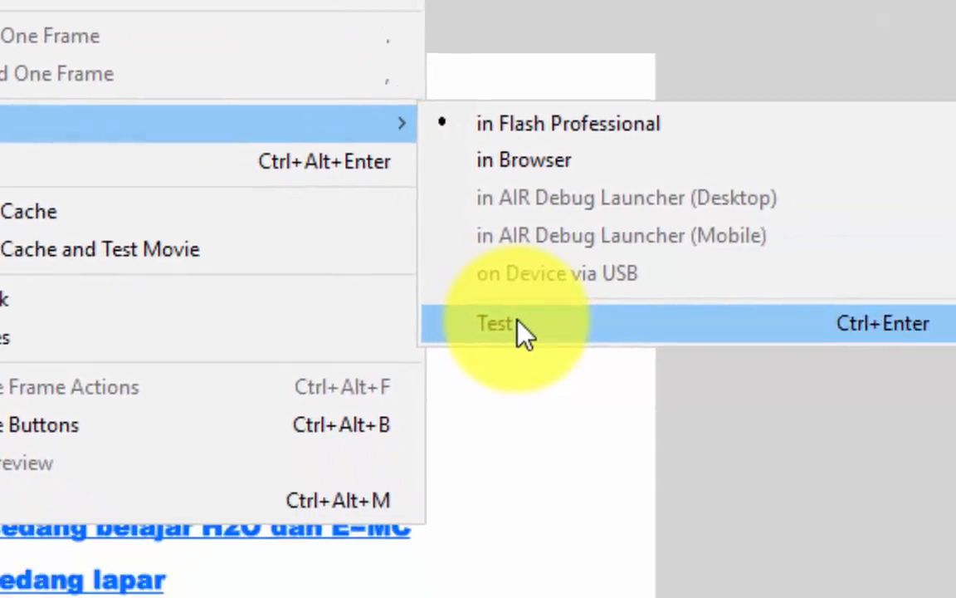
click(732, 481)
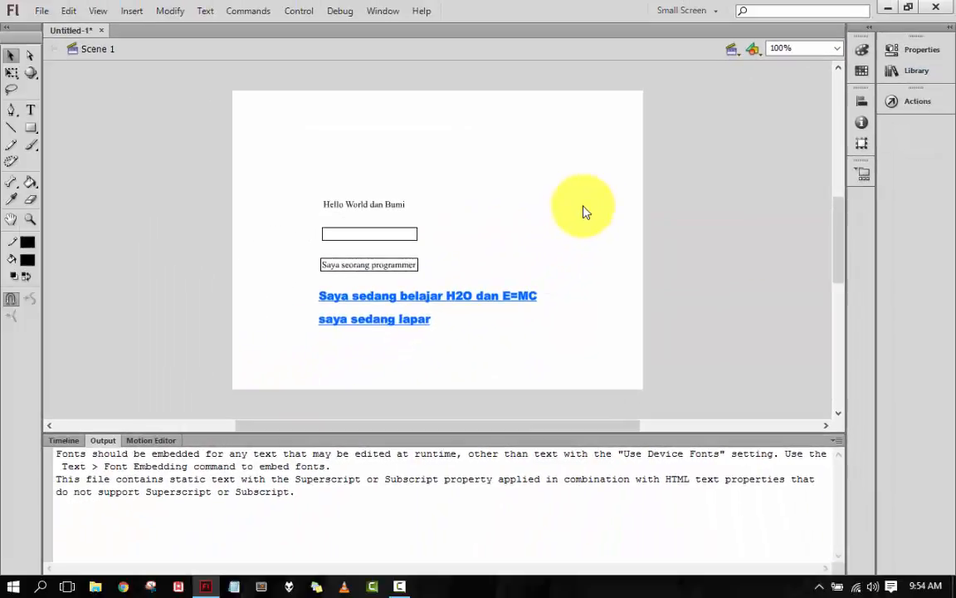
drag(532, 134, 504, 135)
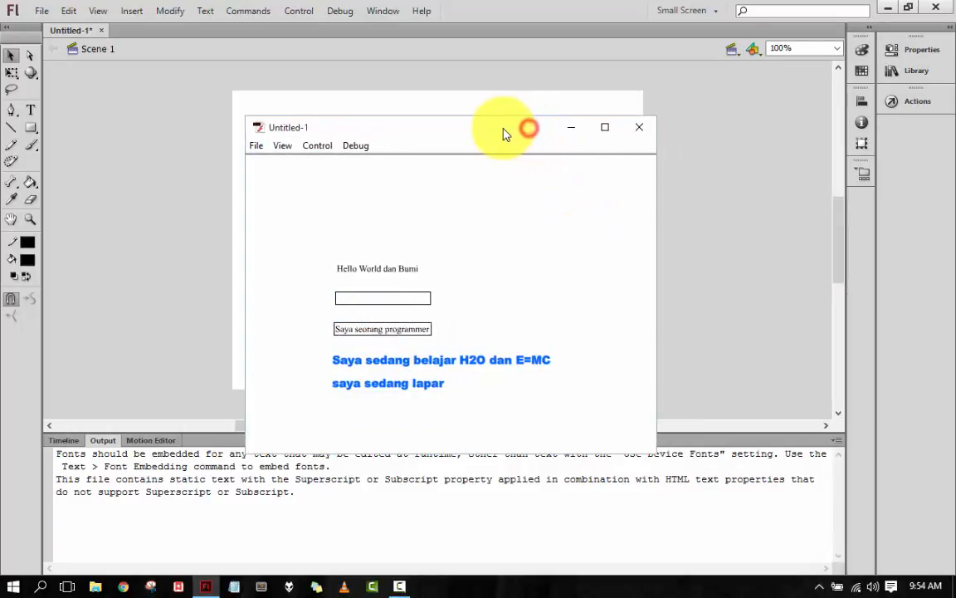
Try the input field in the test movie with "saya ingi", clear the entry and place the cursor back in the field
click(357, 297)
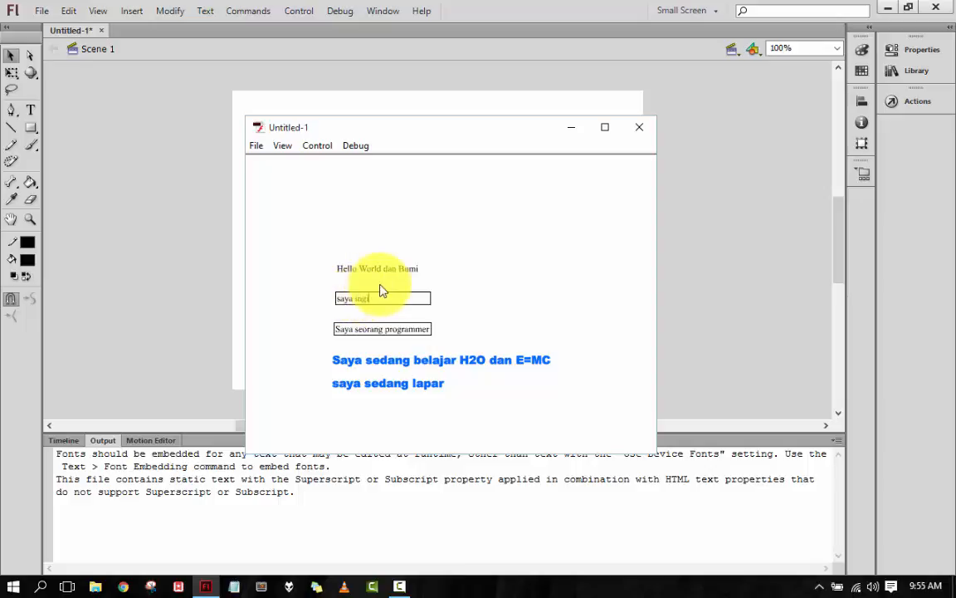
click(380, 297)
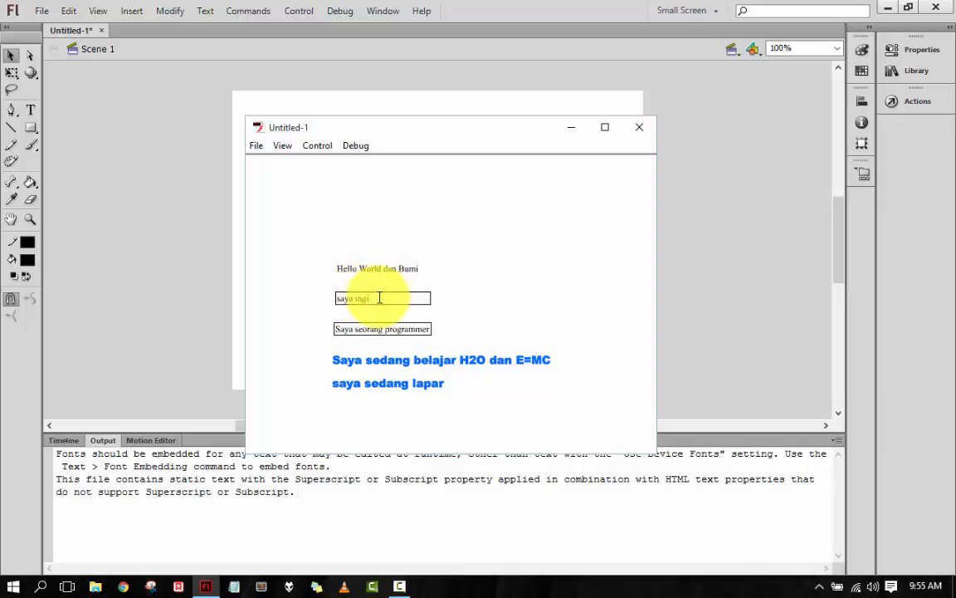
click(379, 297)
drag(379, 297, 309, 296)
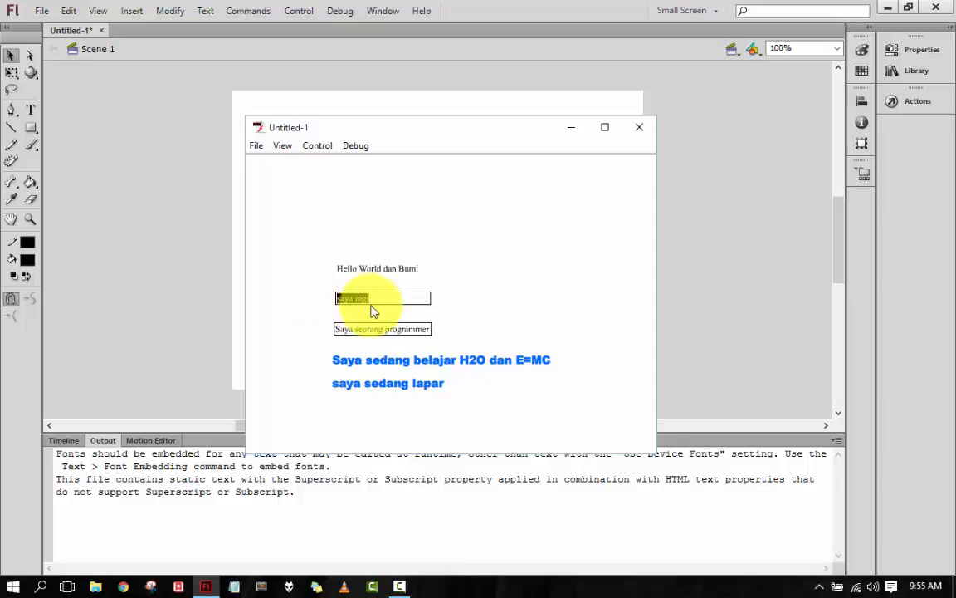
key(BackSpace)
click(543, 285)
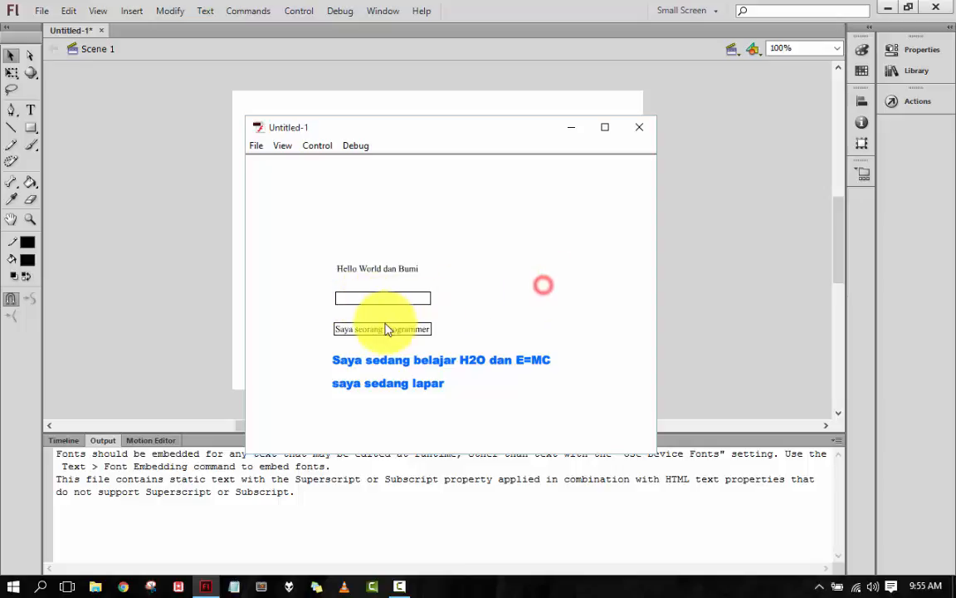
click(379, 296)
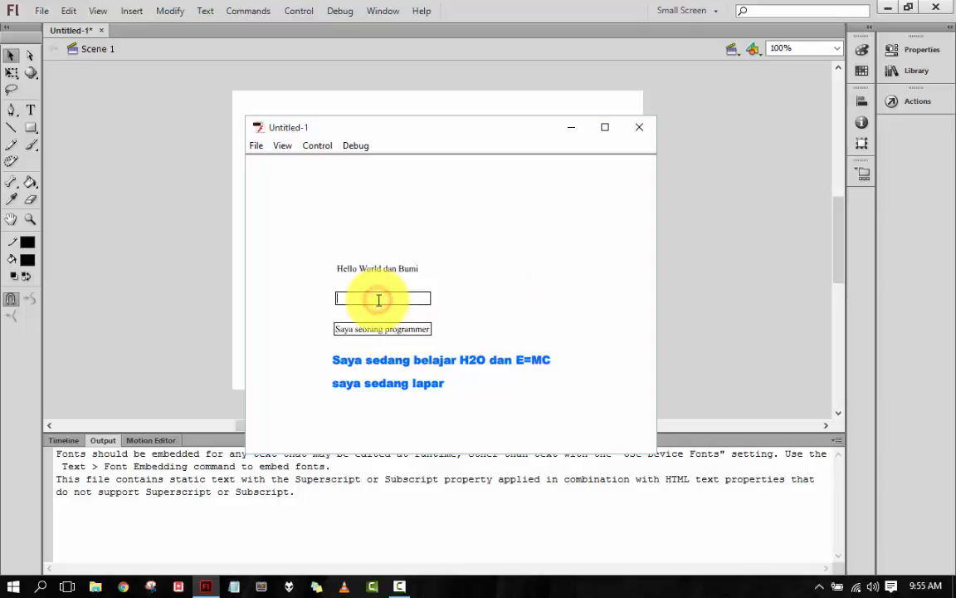
Try the test movie's input field with "asdasdasds" and clear the entry
text(asdas)
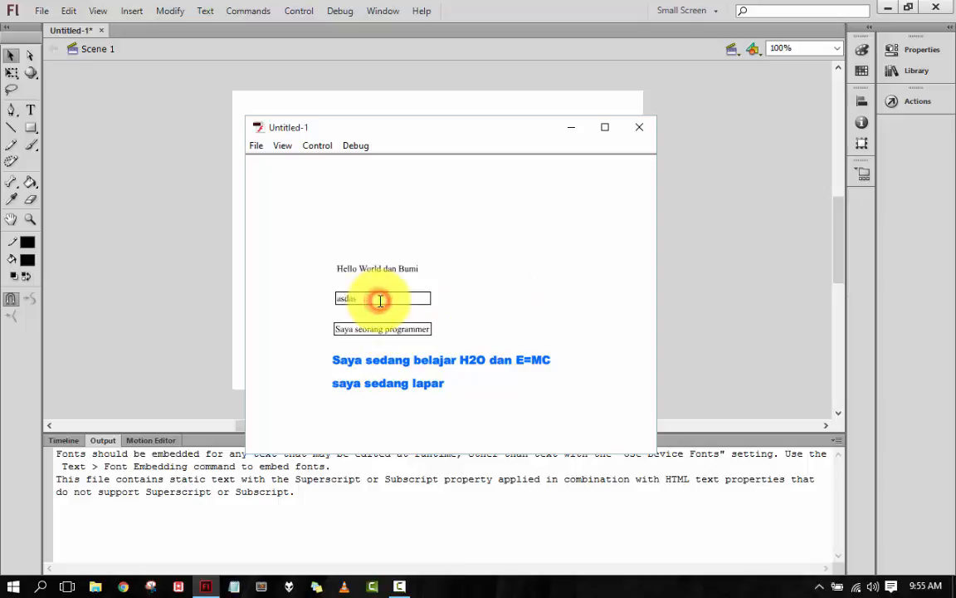
text(dasds)
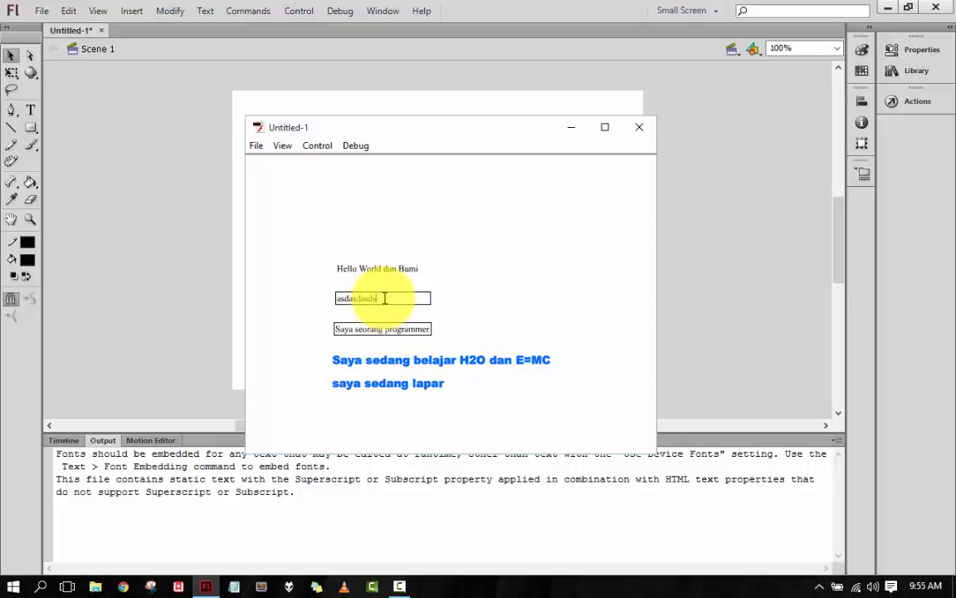
double_click(385, 298)
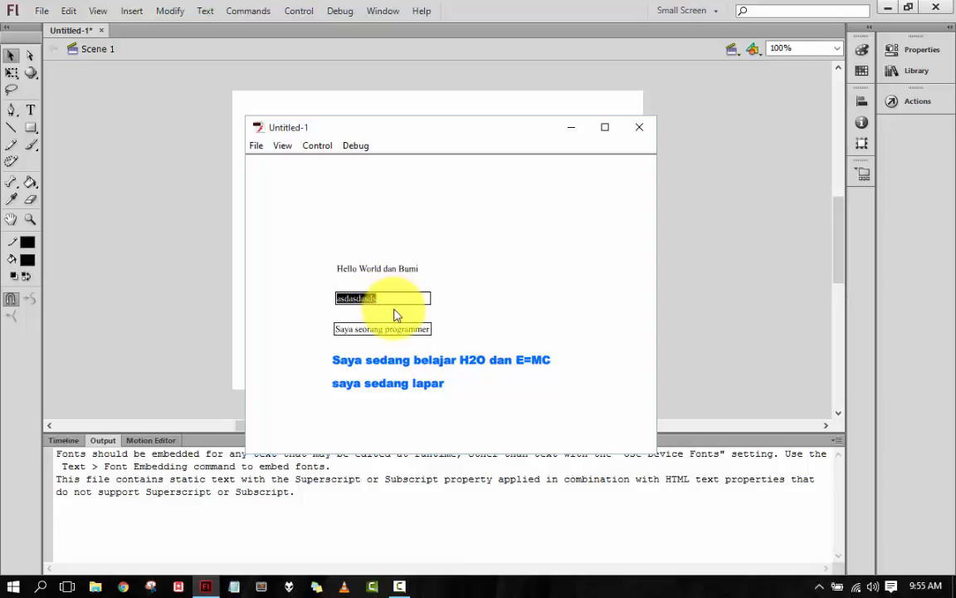
key(BackSpace)
Check how the "Hello World dan Bumi" text and the blue linked text respond in the running movie
click(400, 269)
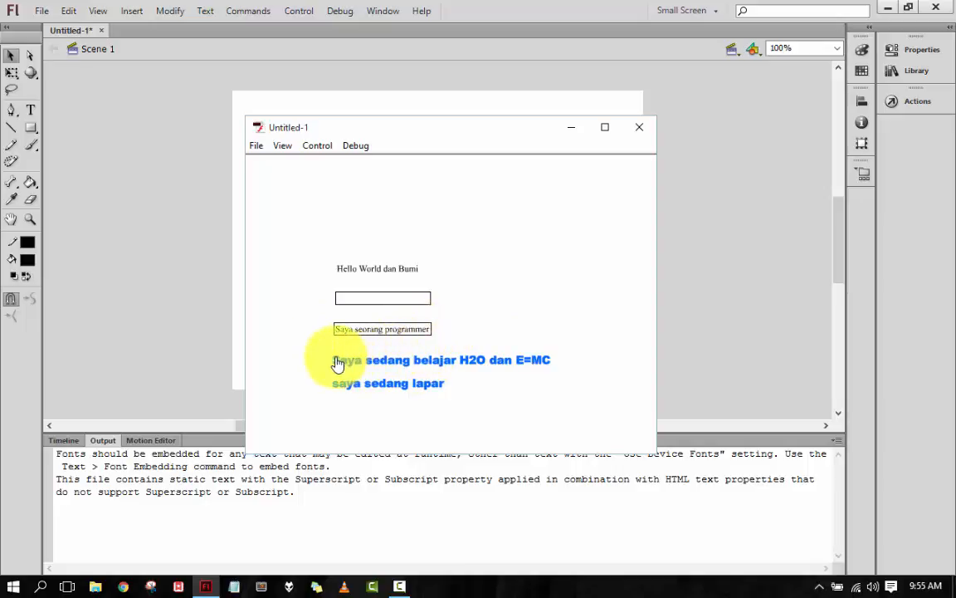
click(399, 365)
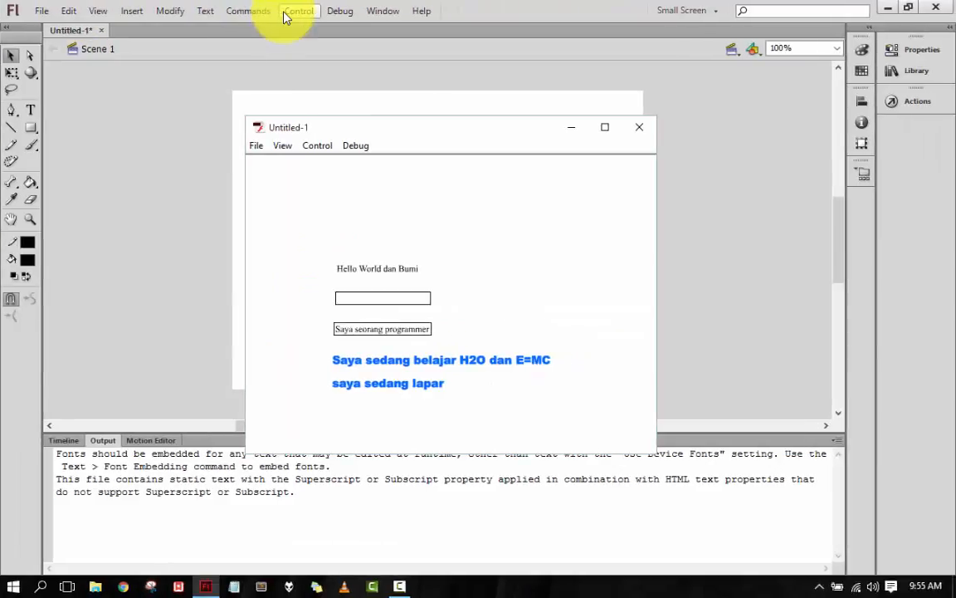
click(559, 266)
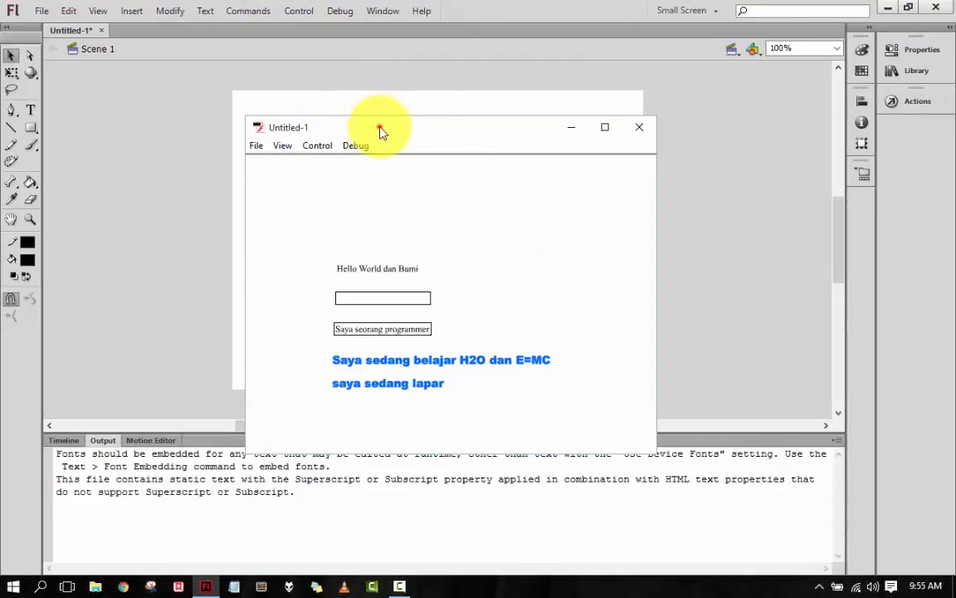
Reposition the preview window over the stage and close the test movie
drag(380, 132, 458, 83)
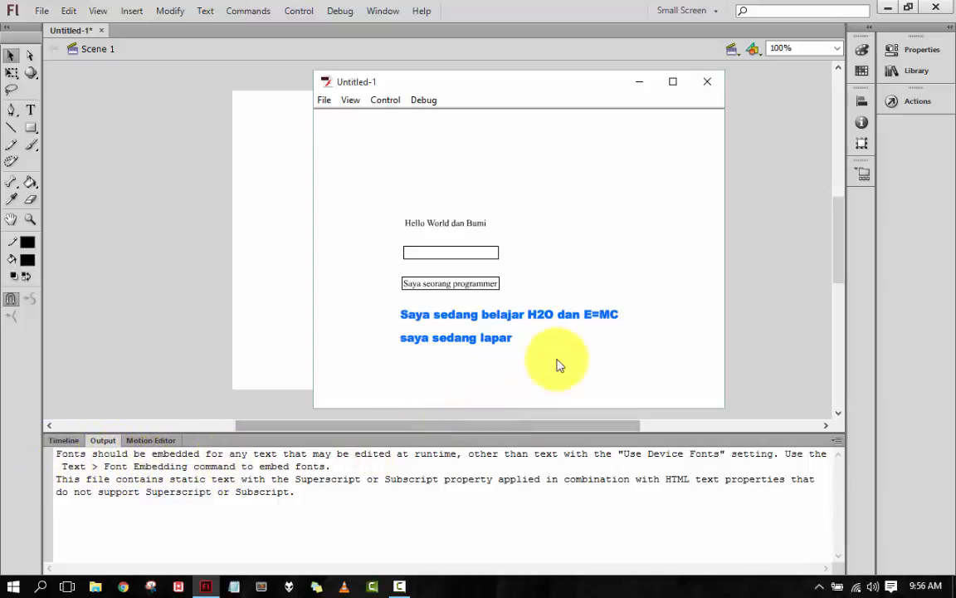
drag(544, 84, 488, 64)
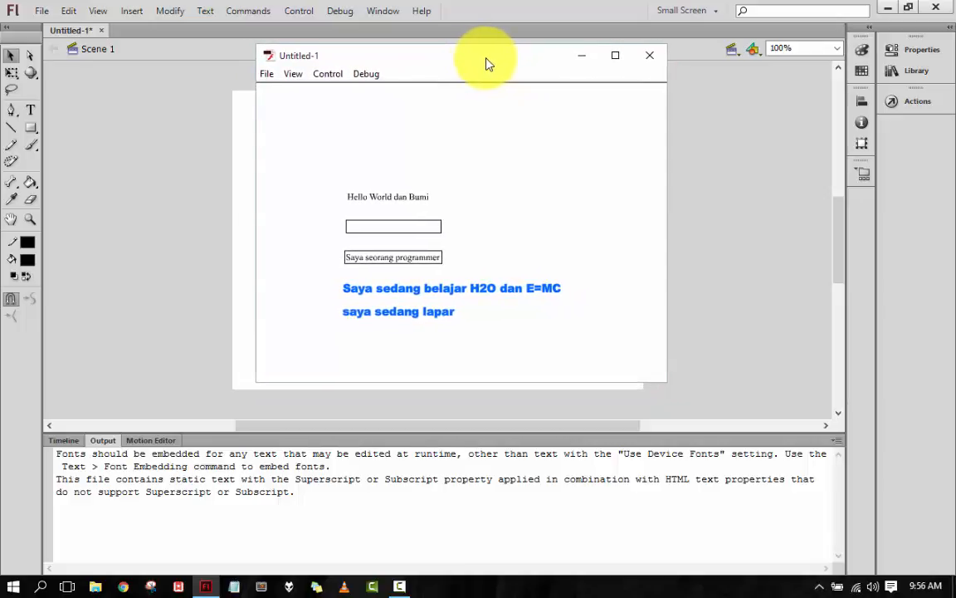
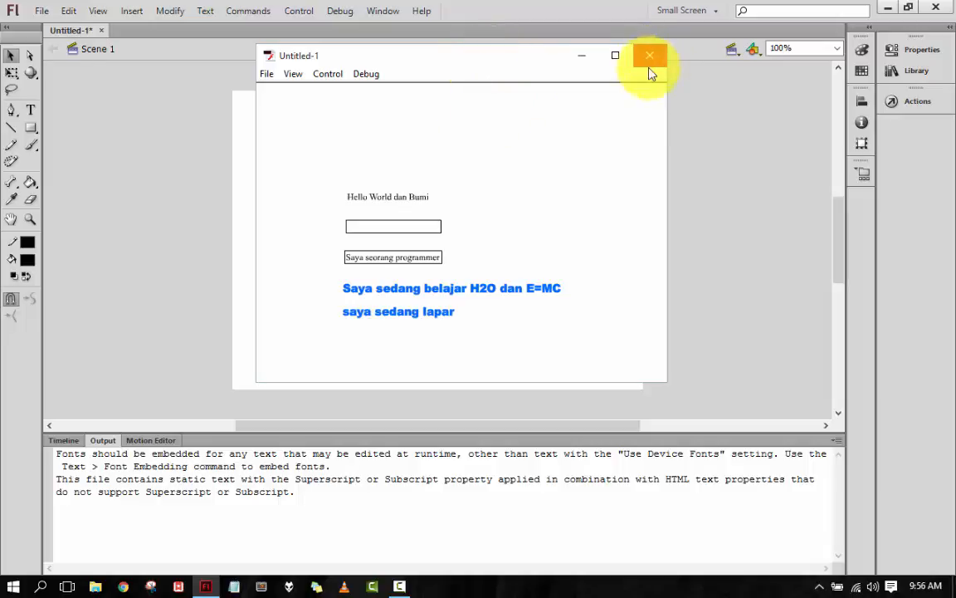
drag(515, 62, 452, 82)
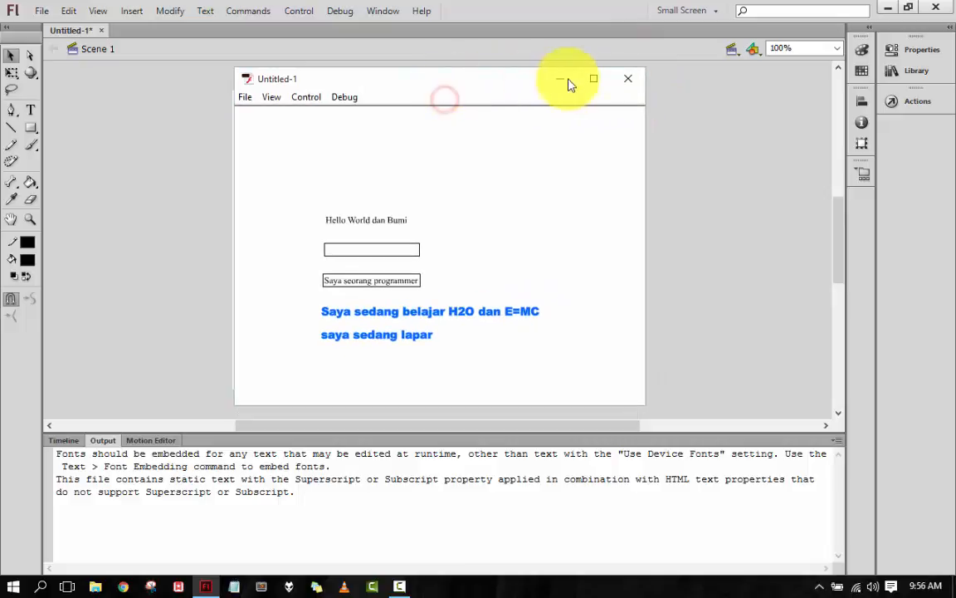
click(628, 81)
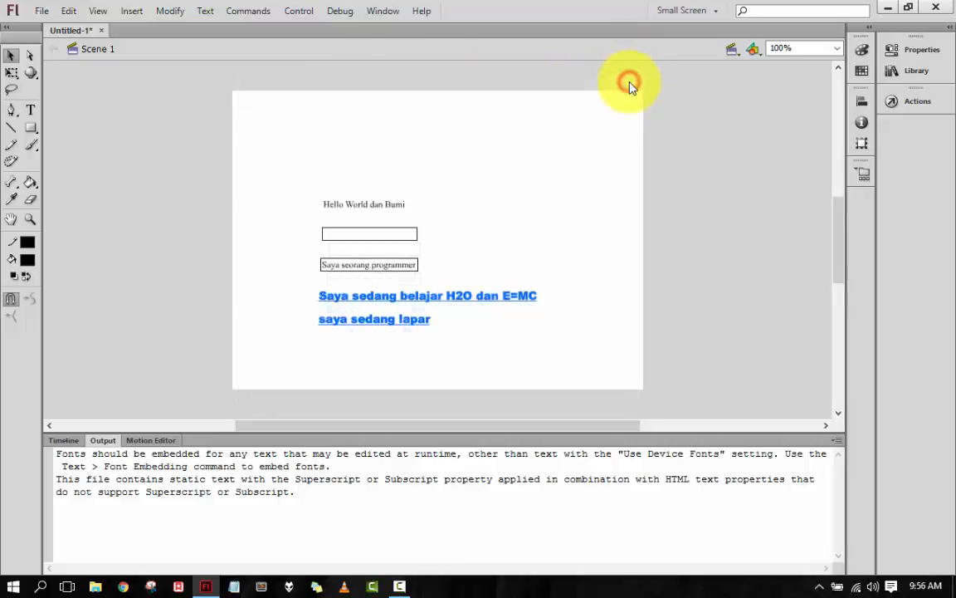
Embed the blue linked text's Arial Black font as "Font Utama" with all character ranges included
click(418, 299)
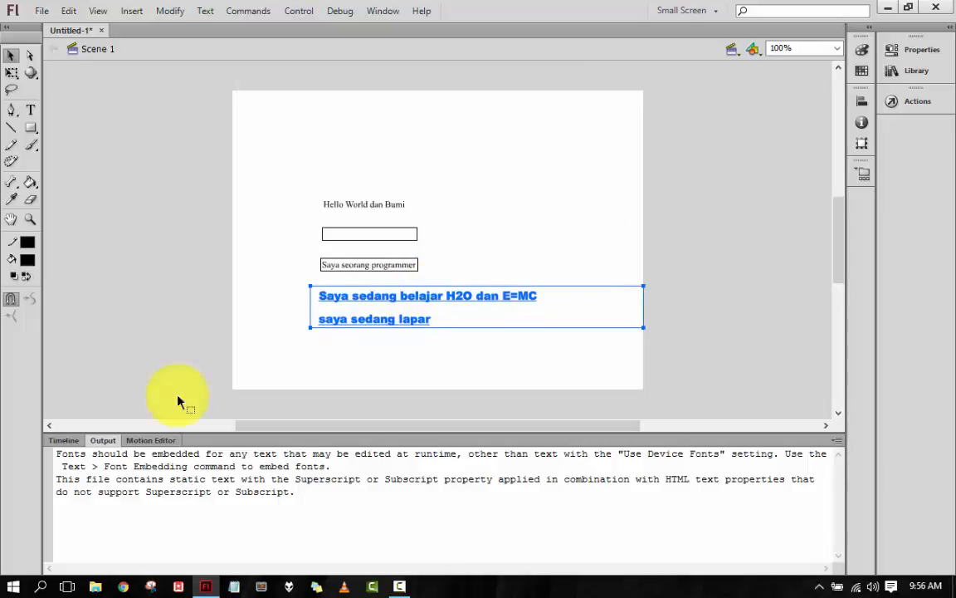
click(64, 440)
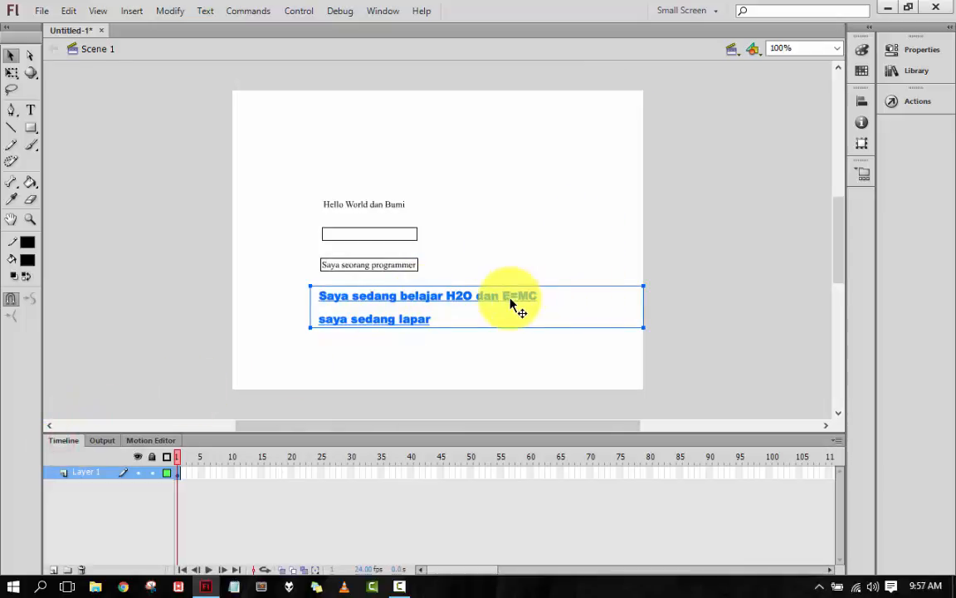
click(892, 51)
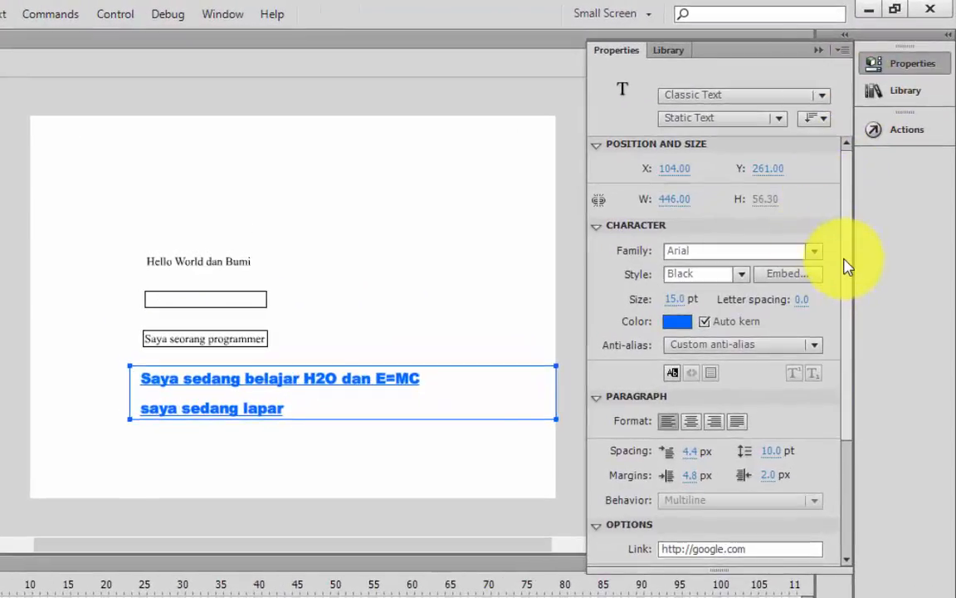
click(844, 259)
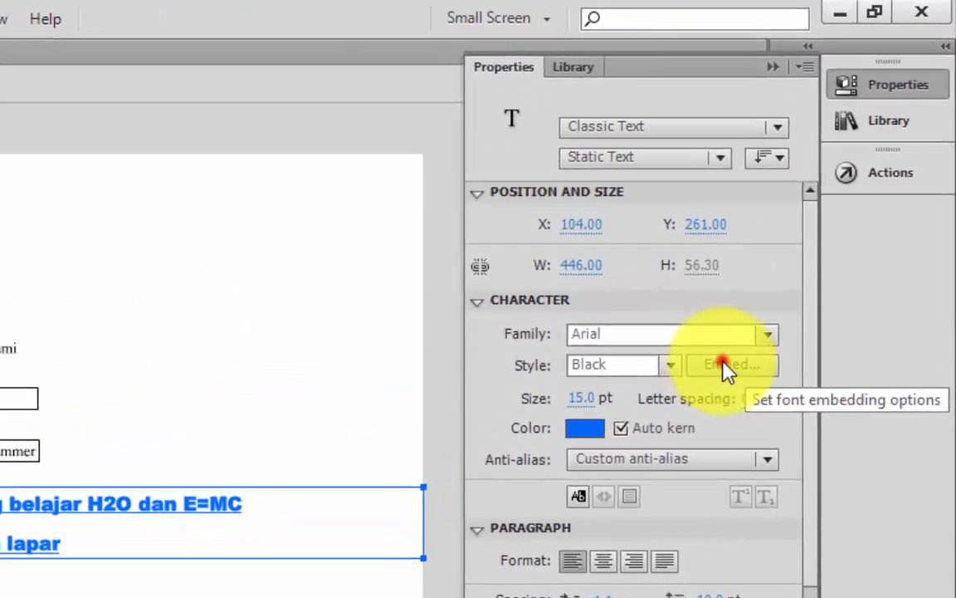
click(780, 275)
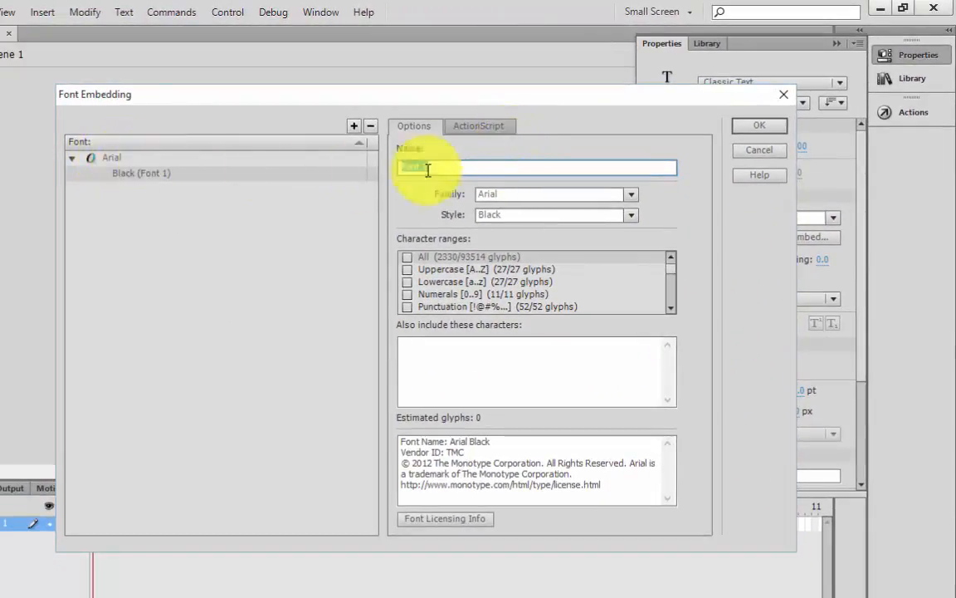
drag(465, 170, 354, 156)
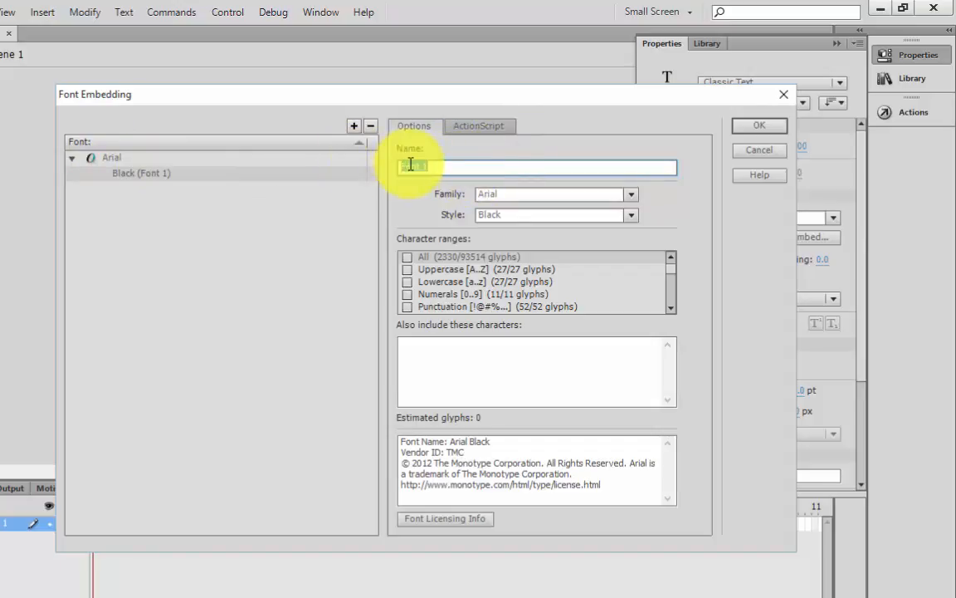
text(F)
click(406, 262)
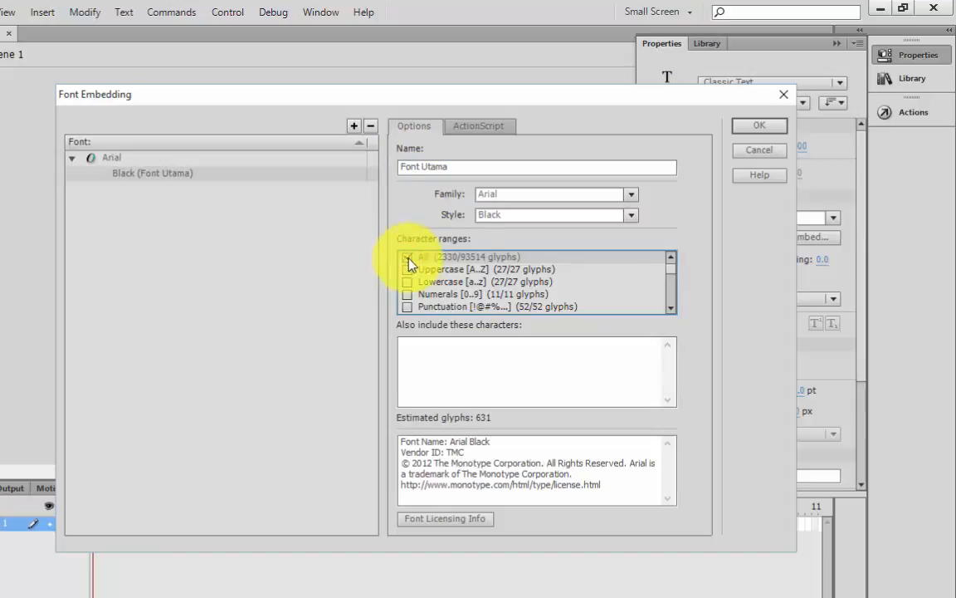
click(758, 127)
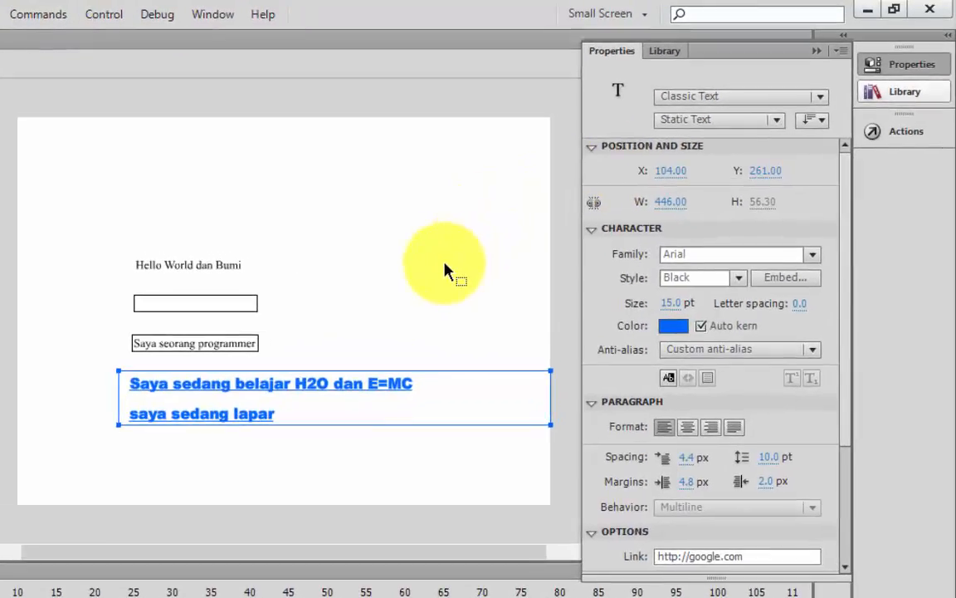
Move the empty input field and the "Saya seorang programmer" field to the right edge of the stage, one above the other
click(461, 264)
click(205, 267)
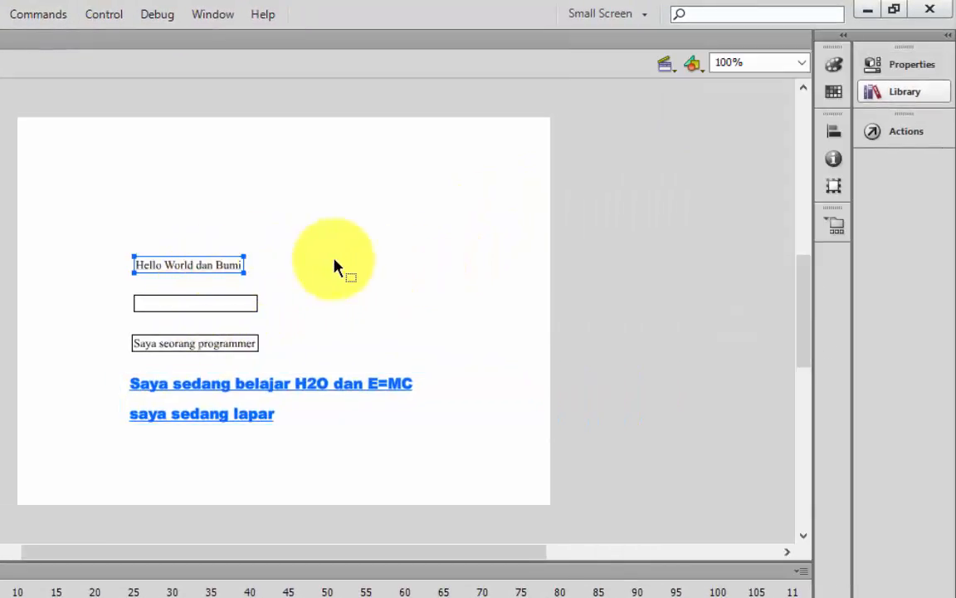
click(196, 304)
click(189, 347)
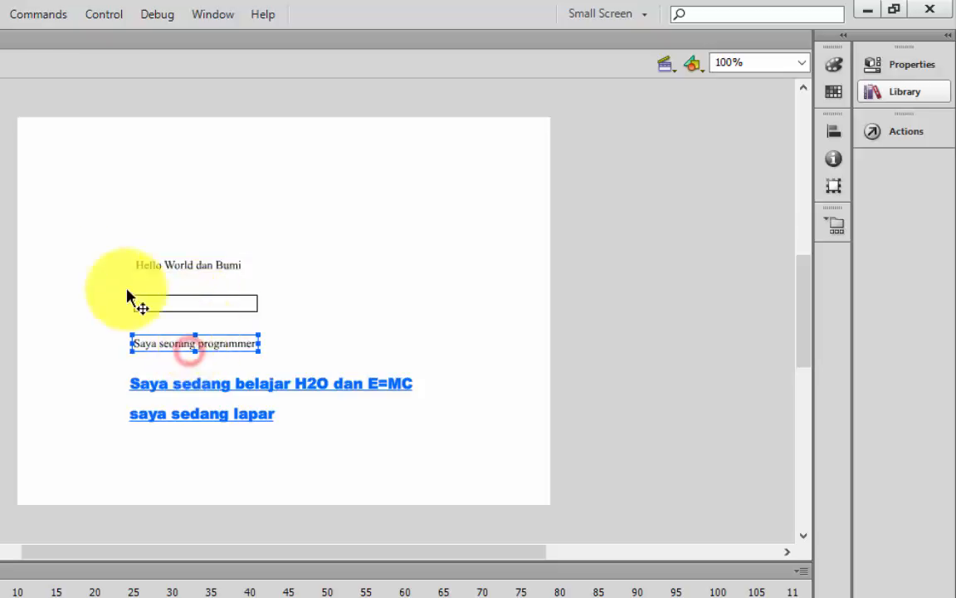
drag(220, 305, 503, 325)
click(508, 326)
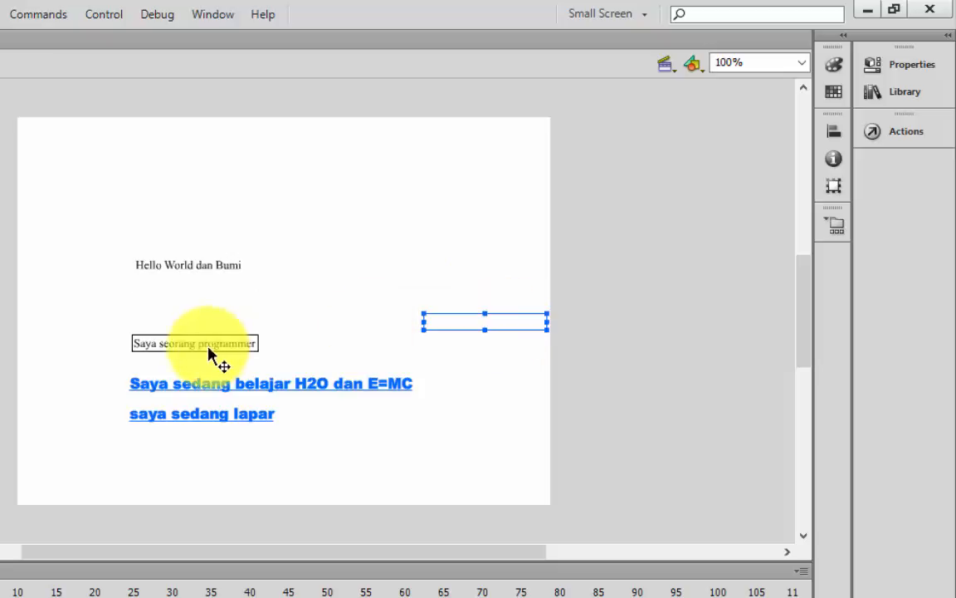
drag(201, 347, 491, 365)
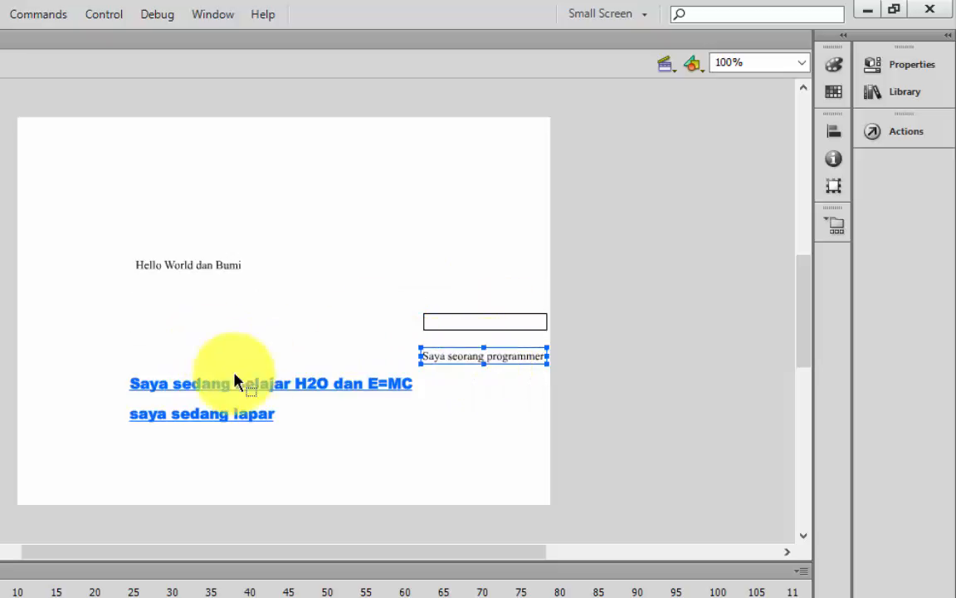
Shift the blue linked text up and left, and move "Hello World dan Bumi" to about X 39, Y 55
drag(224, 386, 161, 319)
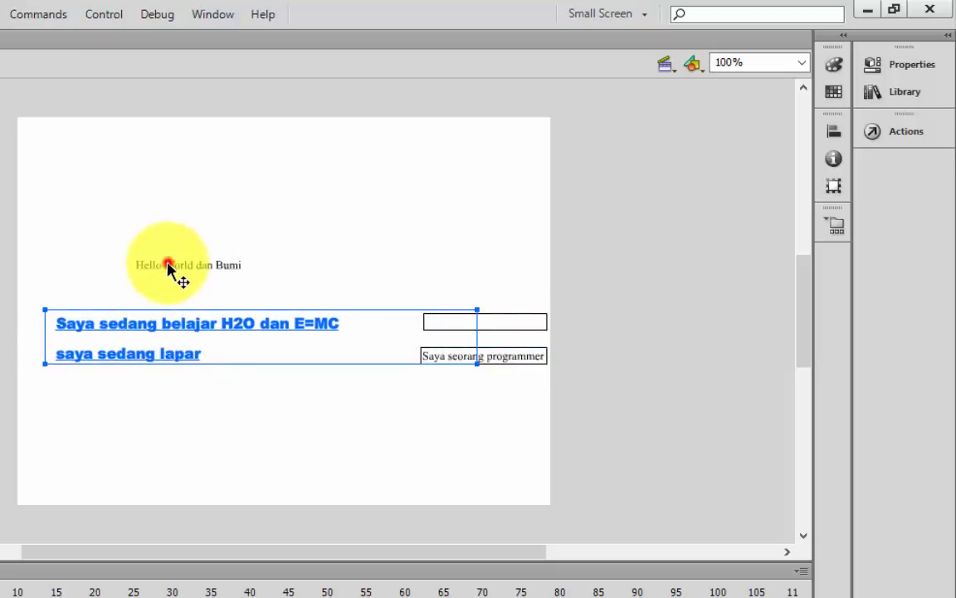
drag(169, 261, 93, 180)
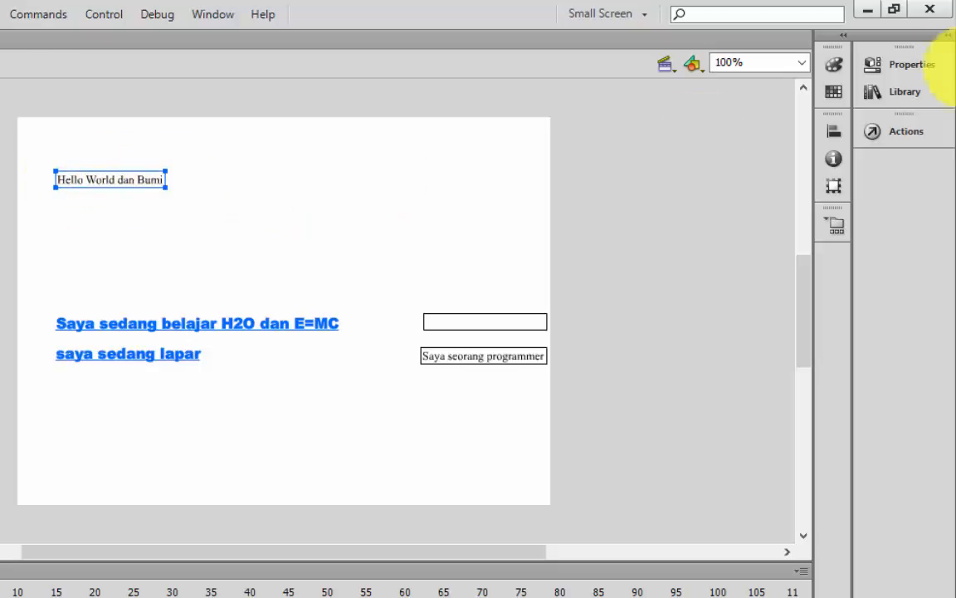
Change the font family of the "Hello World dan Bumi" text to Stencil Std
click(894, 64)
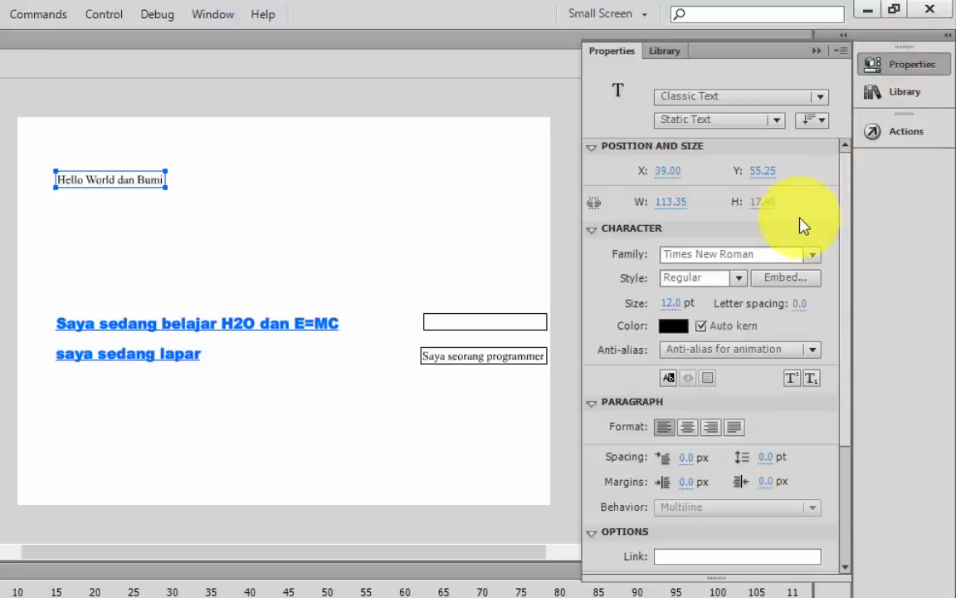
click(812, 256)
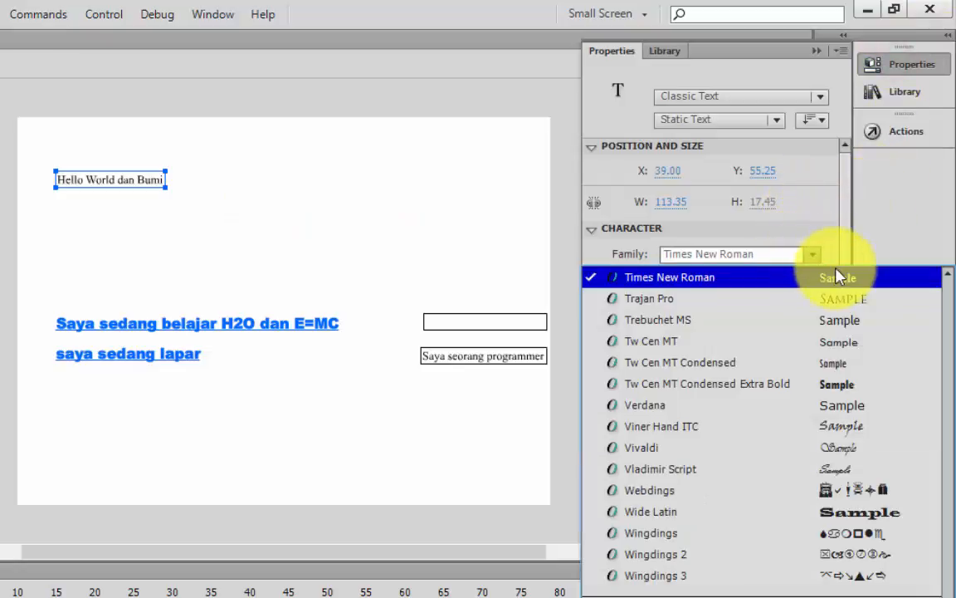
scroll(952, 589, up, 5)
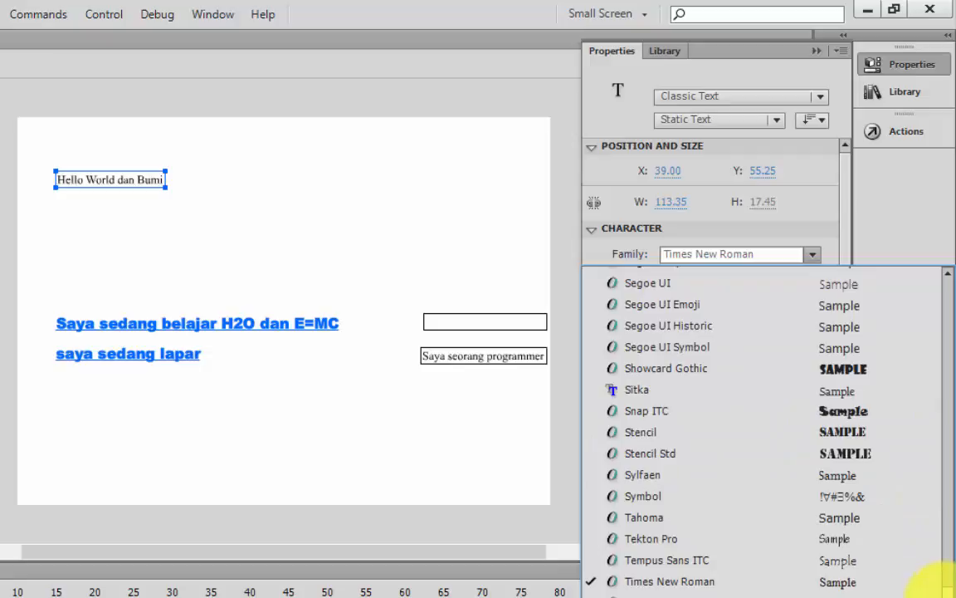
click(681, 453)
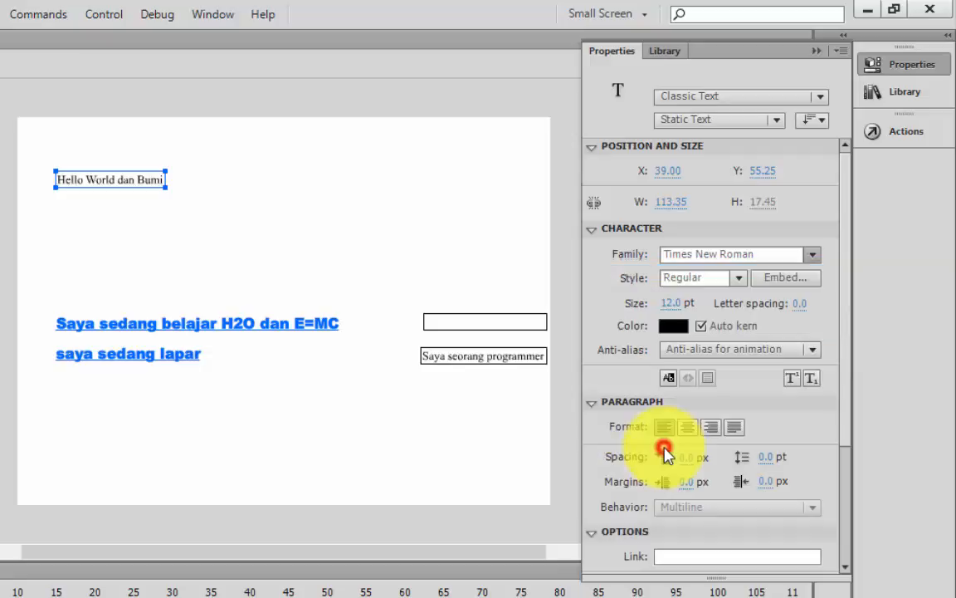
Embed the Stencil Std Bold font as "Font Lain" with all character ranges included
click(785, 280)
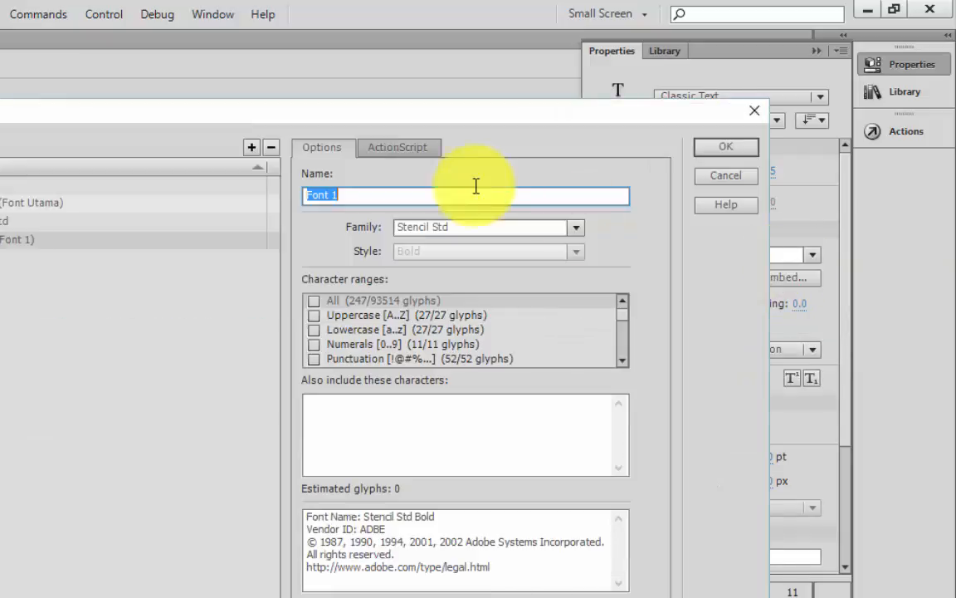
click(368, 191)
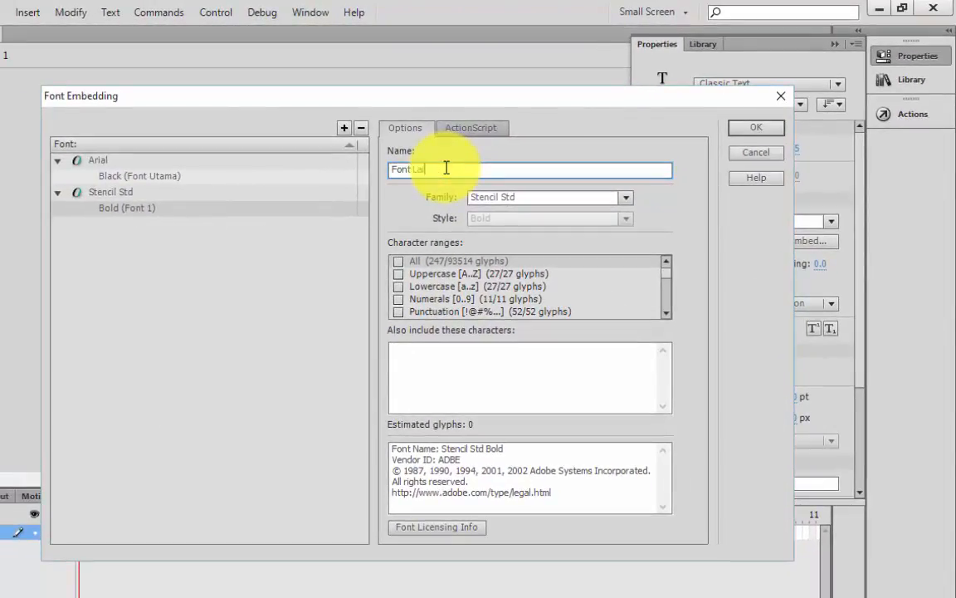
text(Lain)
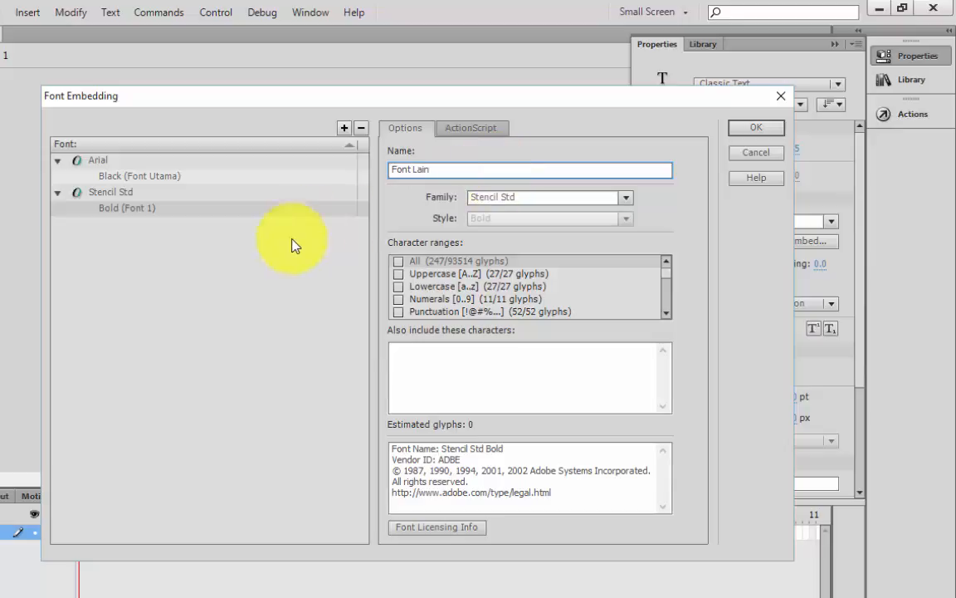
click(400, 263)
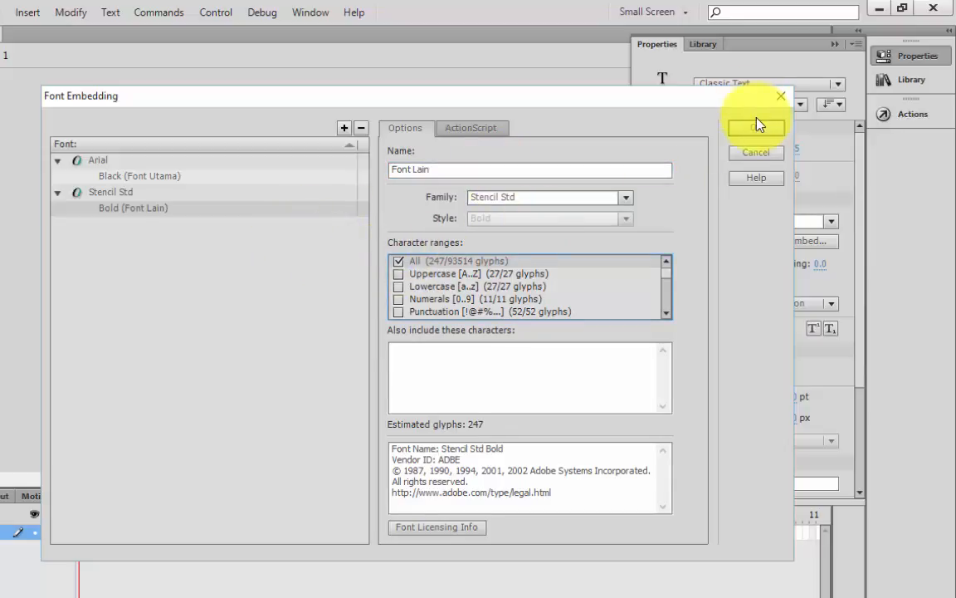
click(756, 127)
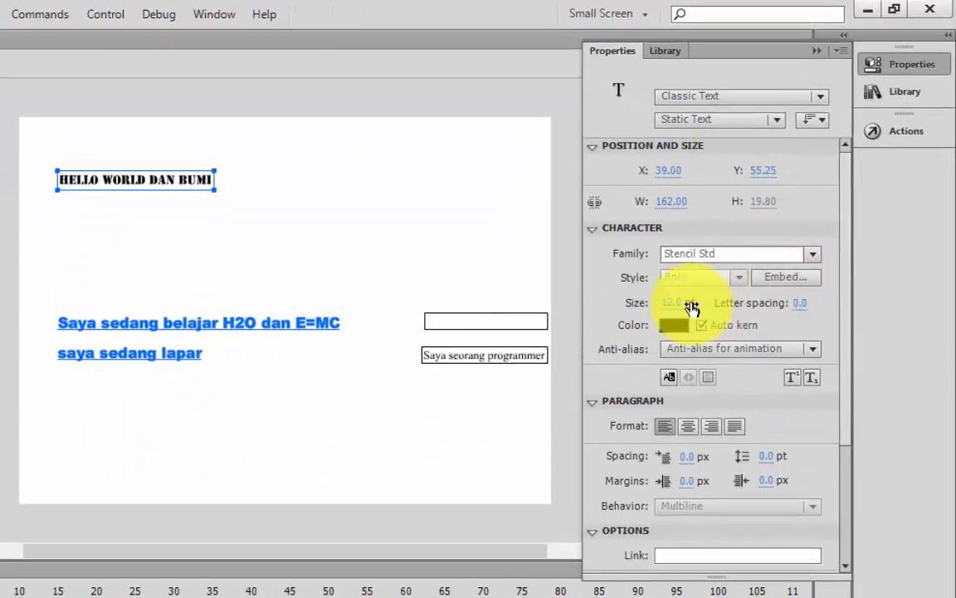
Set the size of the "Hello World dan Bumi" text to 30 pt
click(676, 297)
drag(672, 301, 691, 302)
click(801, 305)
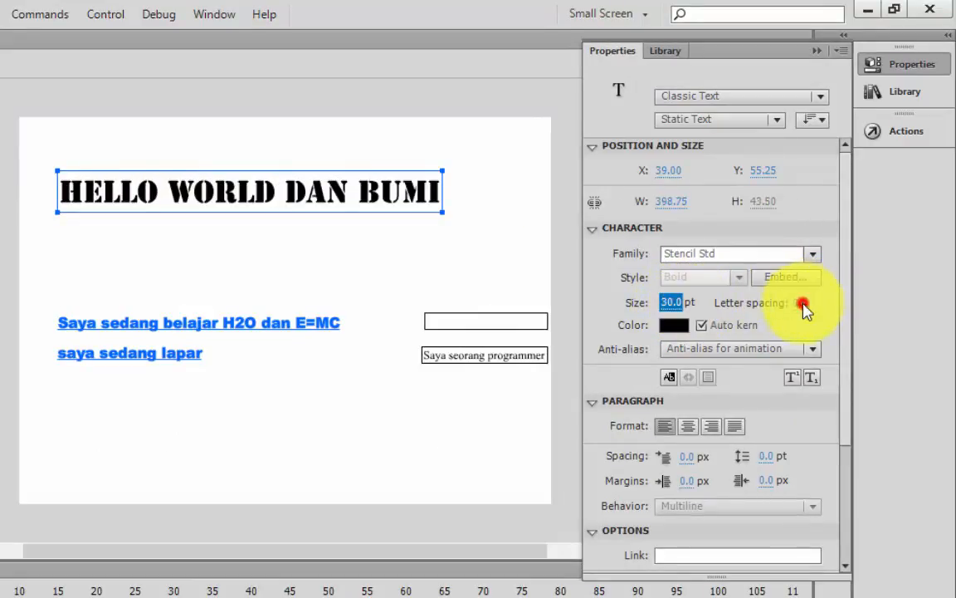
Set the "Hello World dan Bumi" text's letter spacing to 4 and its color to green
drag(801, 303, 809, 303)
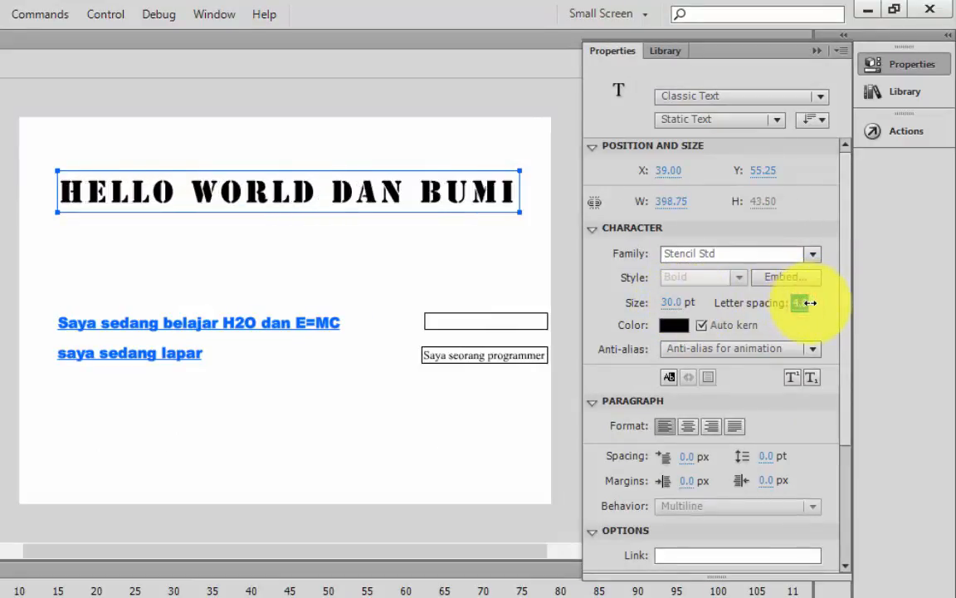
click(674, 325)
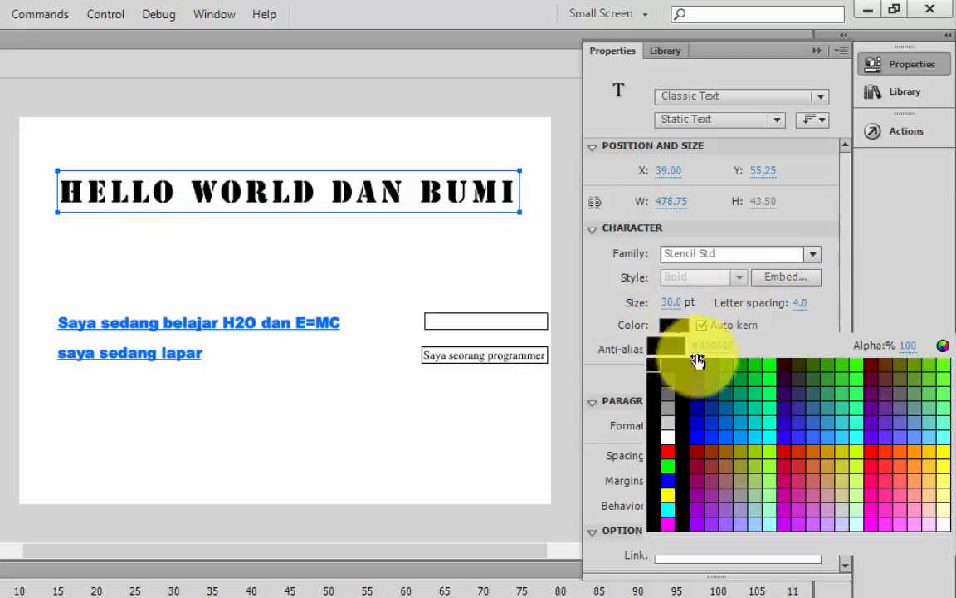
click(746, 366)
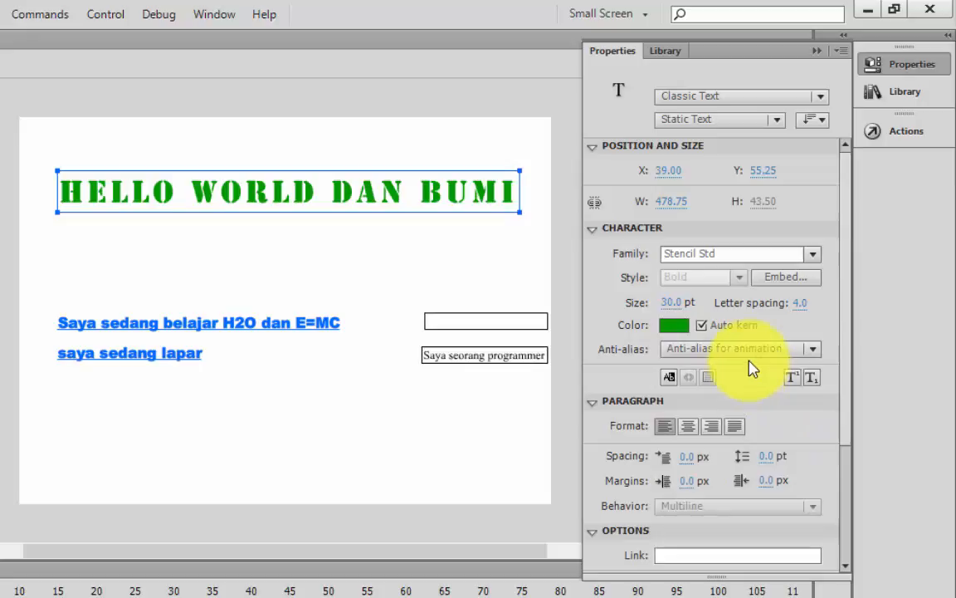
Set the "Hello World dan Bumi" text to Anti-alias for readability and center its paragraph alignment
click(731, 351)
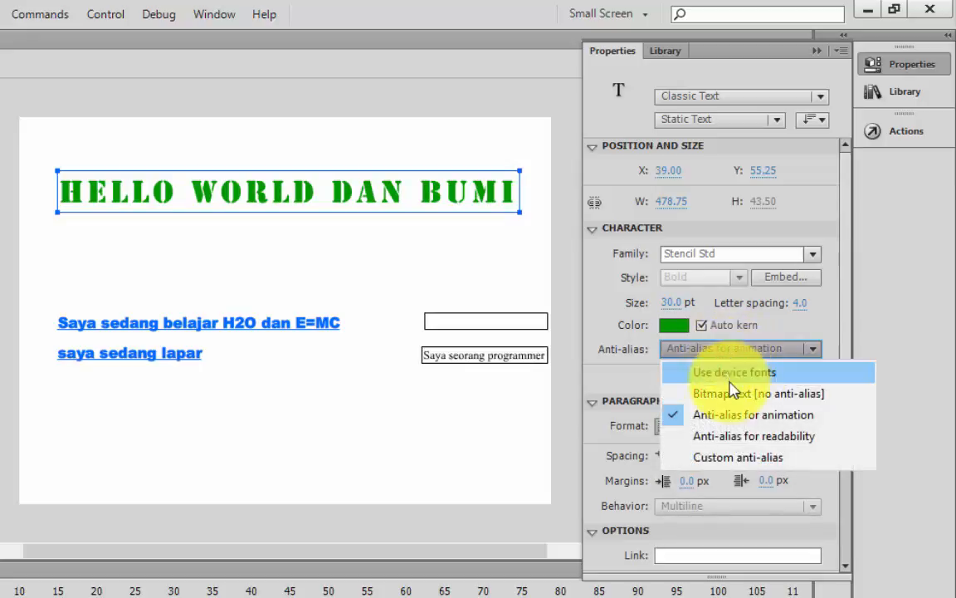
click(745, 438)
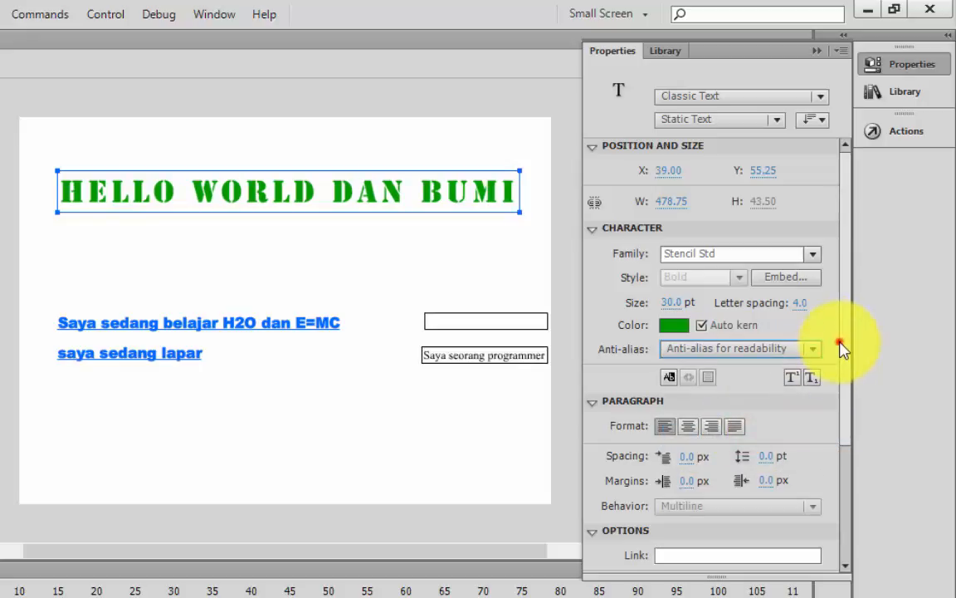
drag(842, 341, 832, 423)
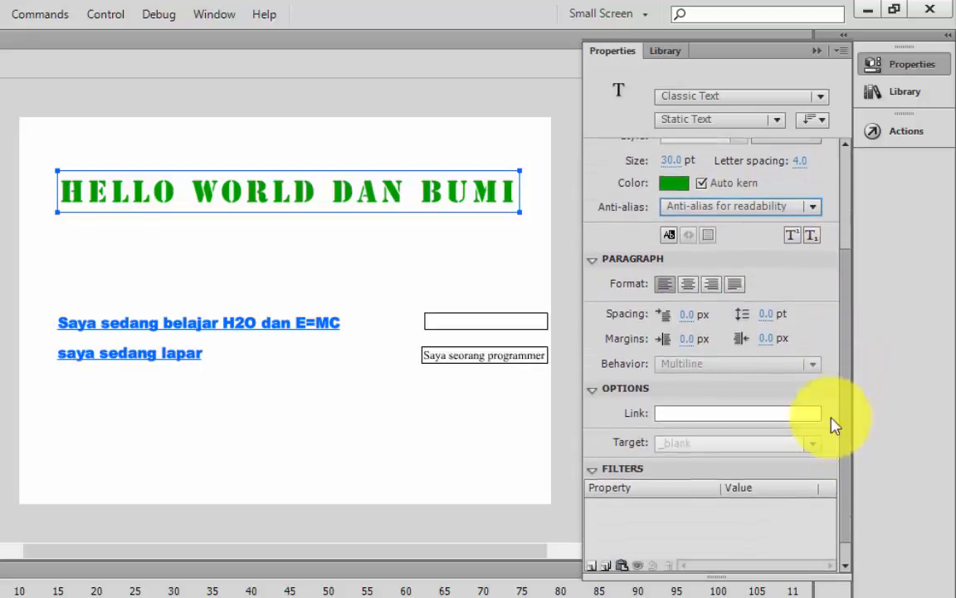
click(690, 284)
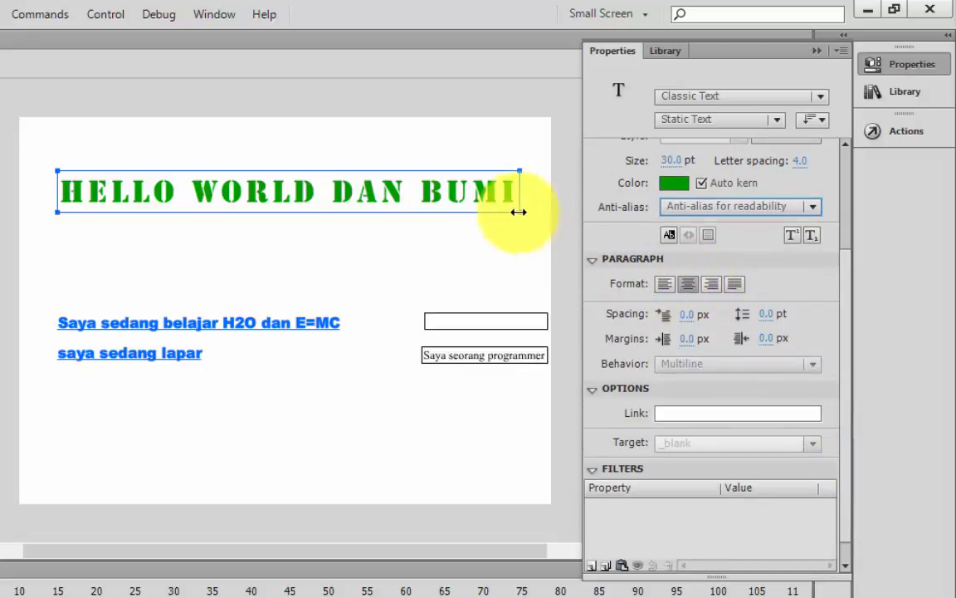
Widen the "Hello World dan Bumi" text box to about 548 px so that it spans the full stage width from X 0
double_click(496, 195)
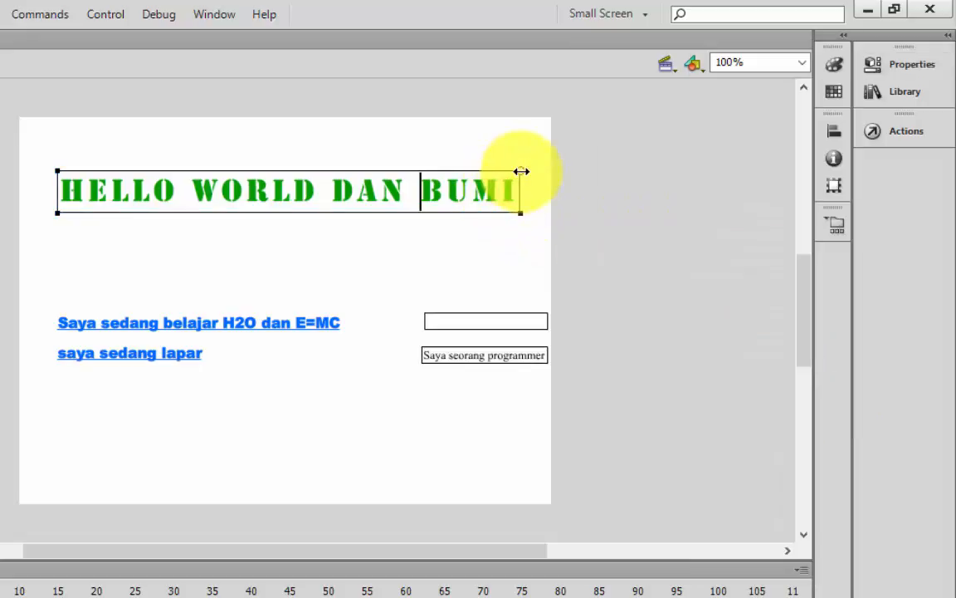
drag(520, 171, 540, 171)
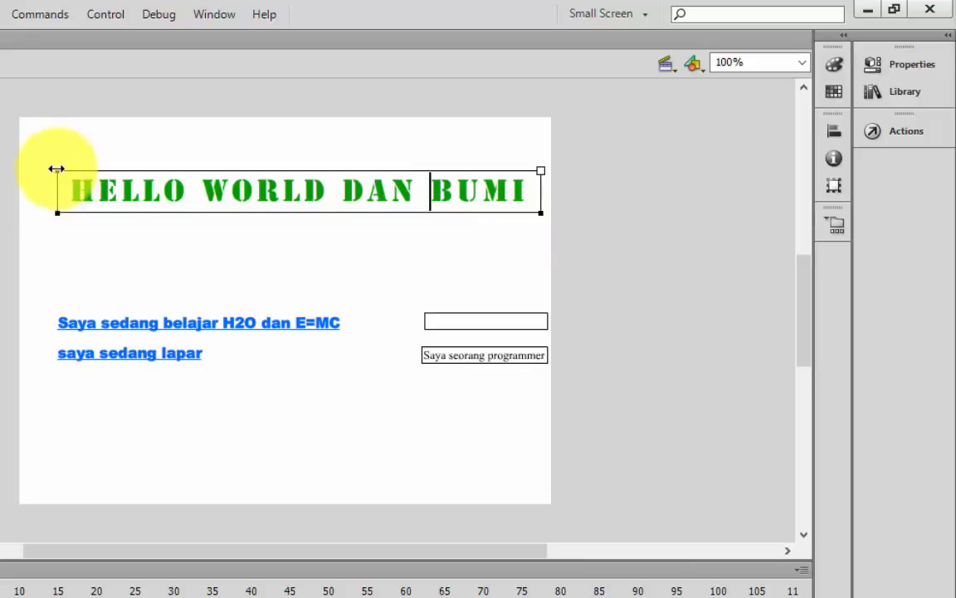
drag(56, 170, 19, 166)
drag(540, 171, 549, 172)
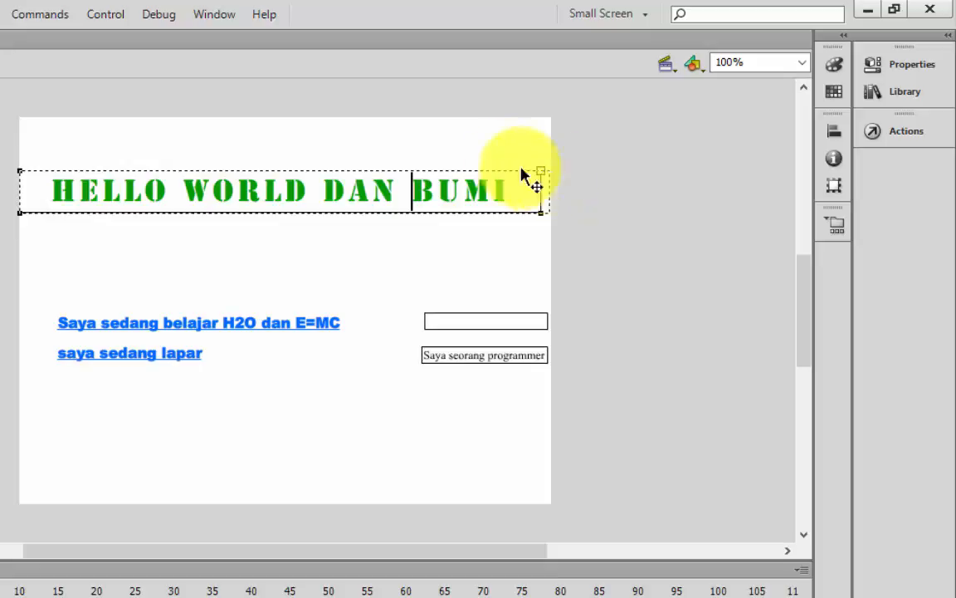
click(439, 118)
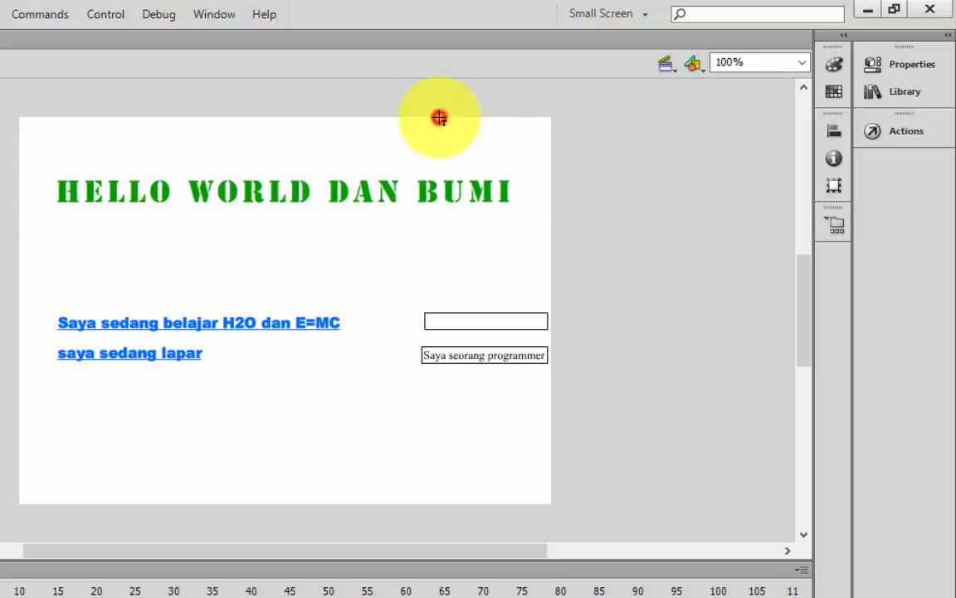
Add a Drop Shadow filter to the "Hello World dan Bumi" text
click(455, 203)
click(912, 67)
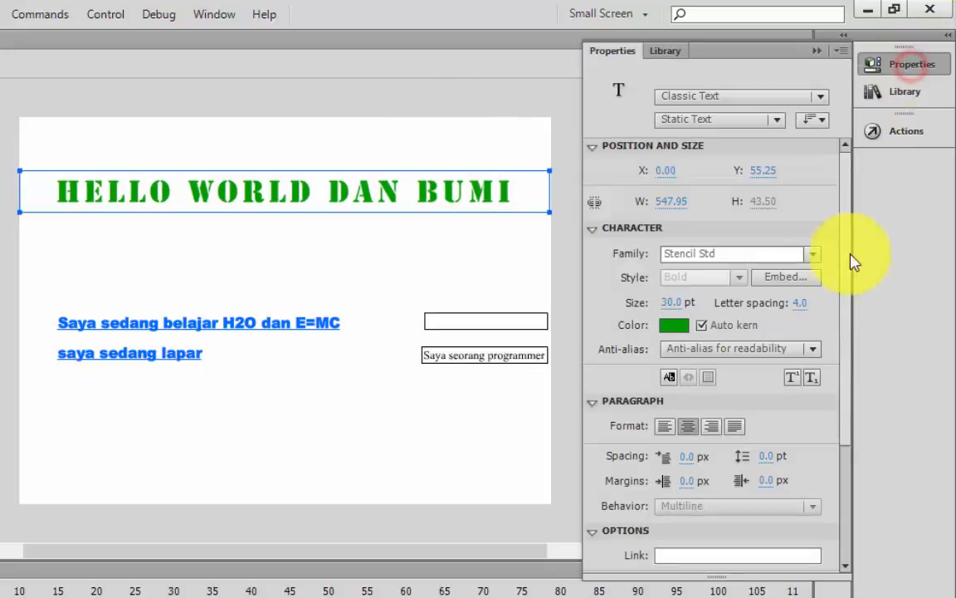
drag(845, 356, 843, 483)
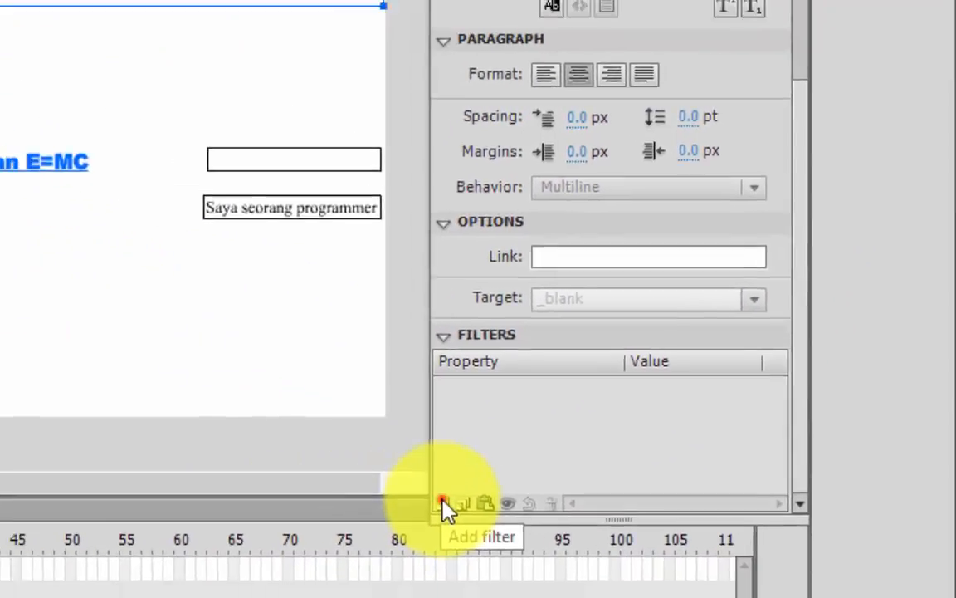
click(274, 532)
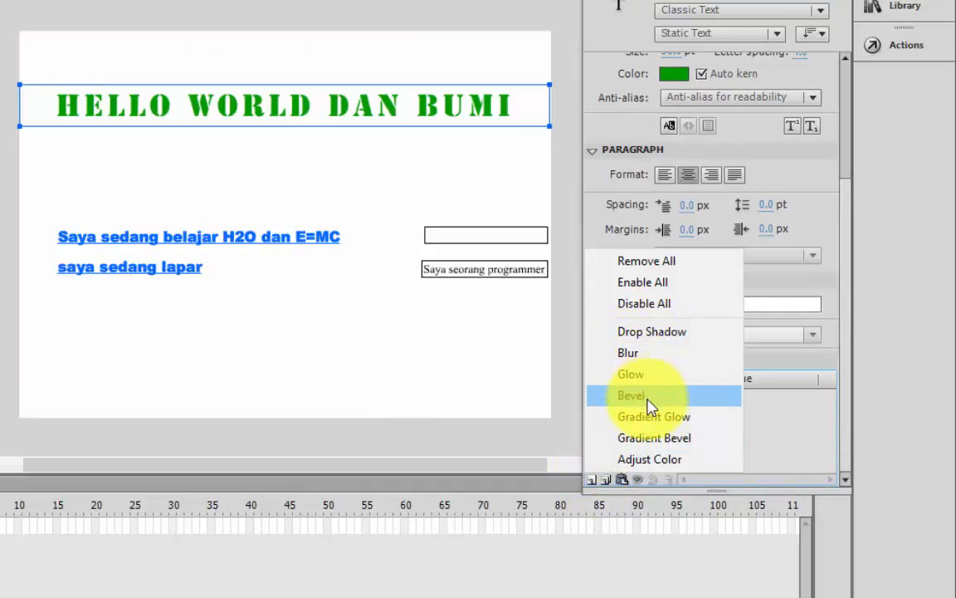
click(674, 335)
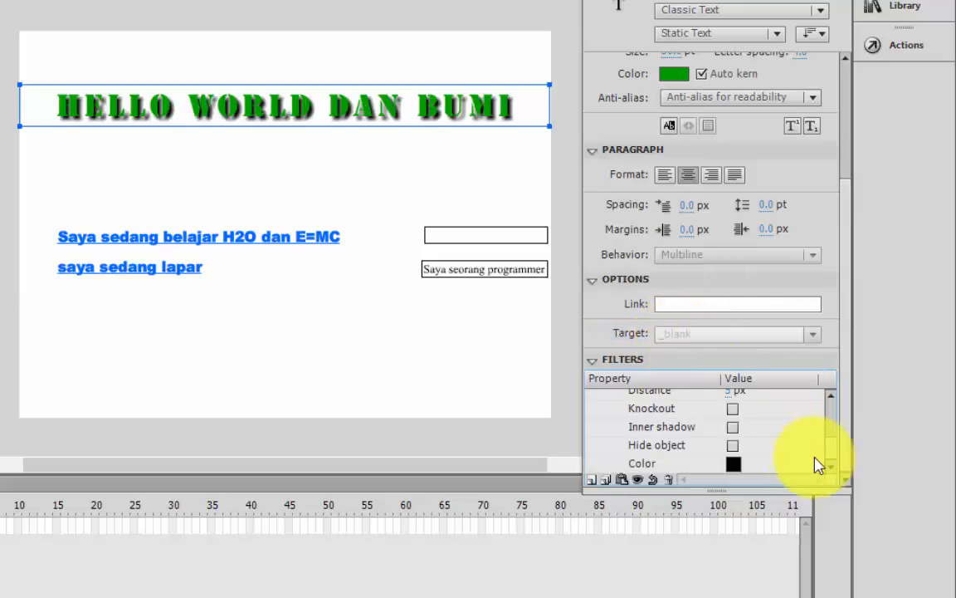
Set the Drop Shadow filter's color to gray
scroll(834, 449, up, 1)
mouse_move(835, 449)
mouse_down()
mouse_move(838, 421)
mouse_move(837, 463)
mouse_up()
click(734, 463)
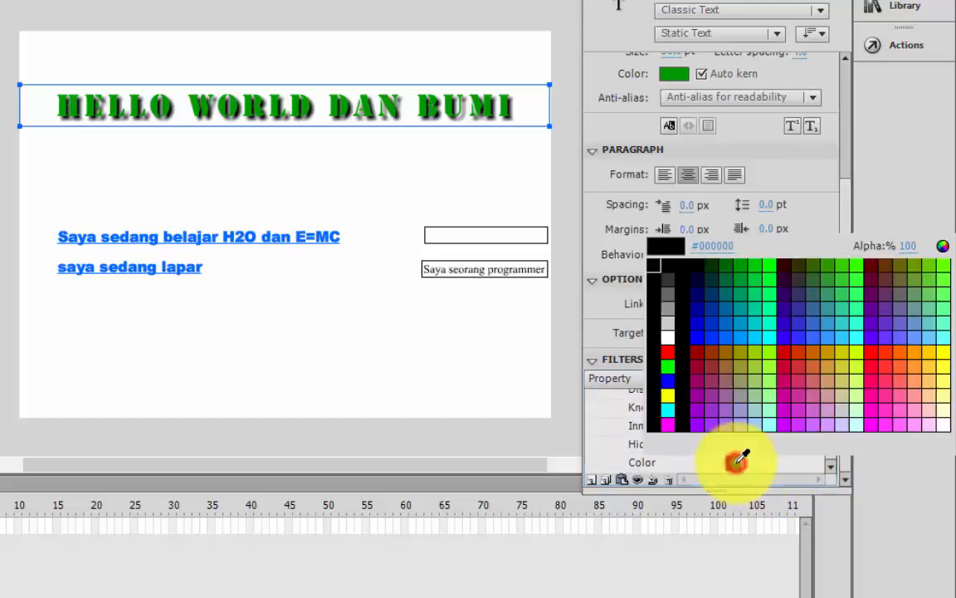
click(671, 307)
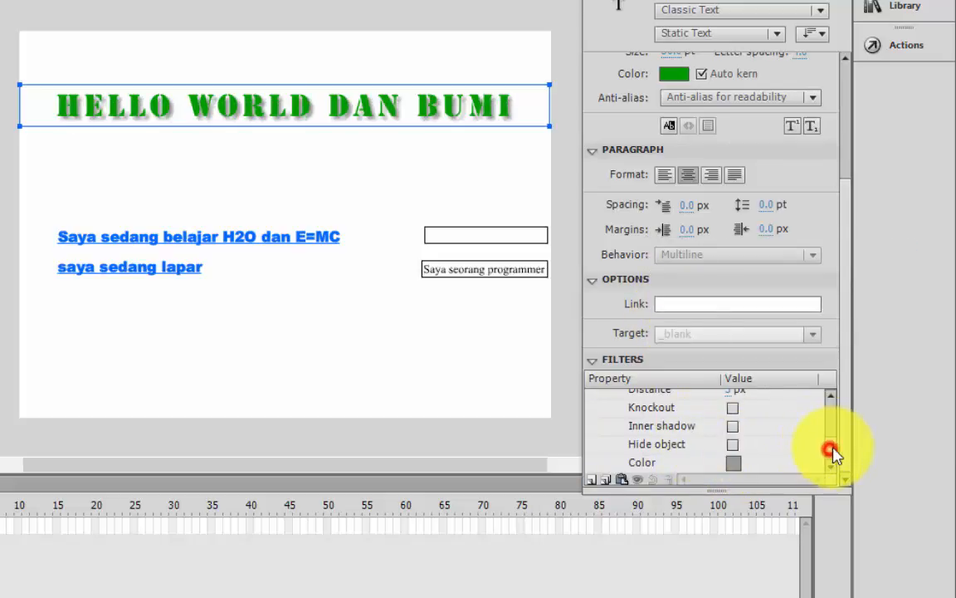
Set the Drop Shadow filter's distance to 1 px
scroll(833, 452, up, 2)
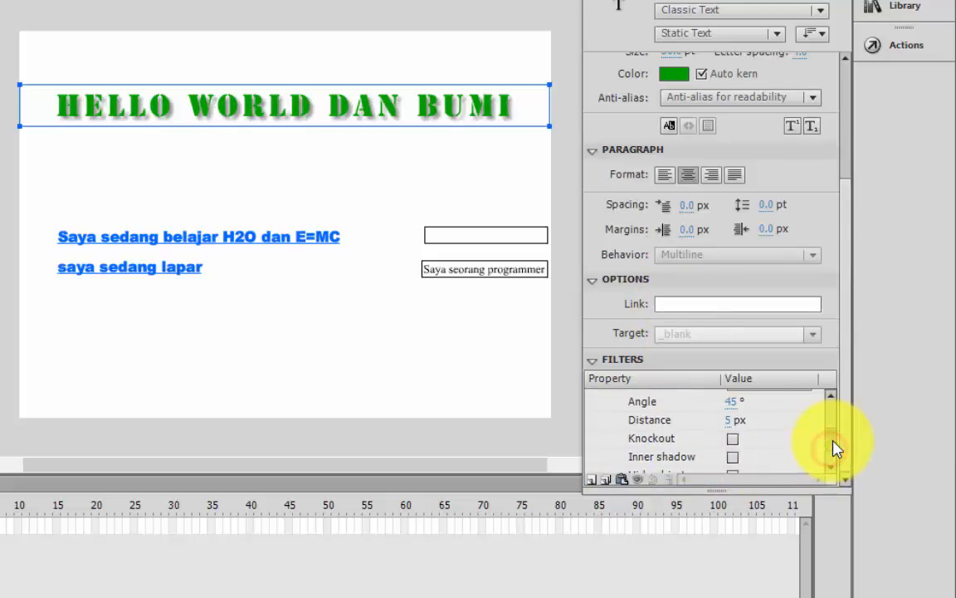
click(726, 432)
click(734, 431)
click(715, 434)
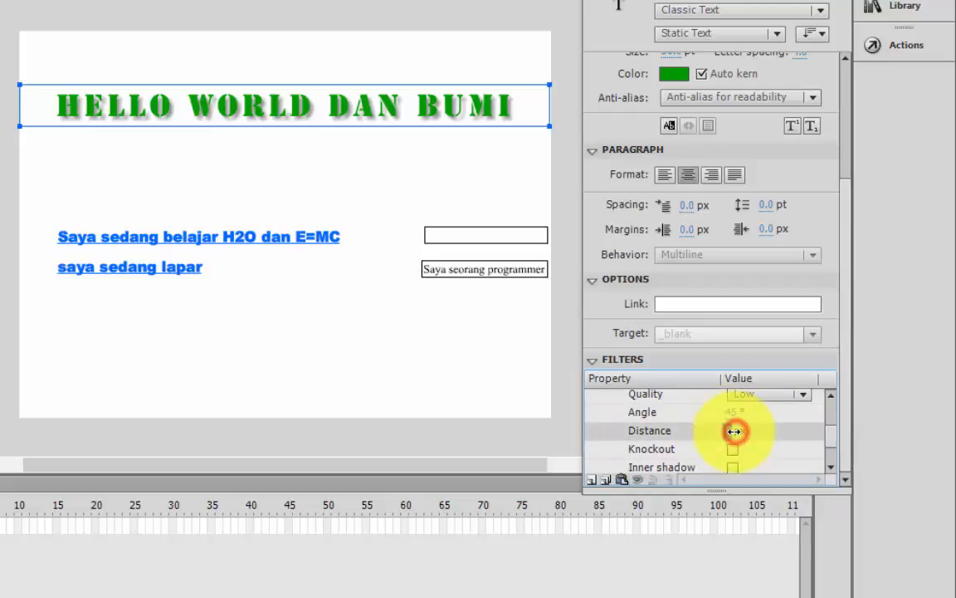
drag(734, 431, 731, 431)
Collapse the Drop Shadow settings and add a Glow filter to the "Hello World dan Bumi" text
click(829, 466)
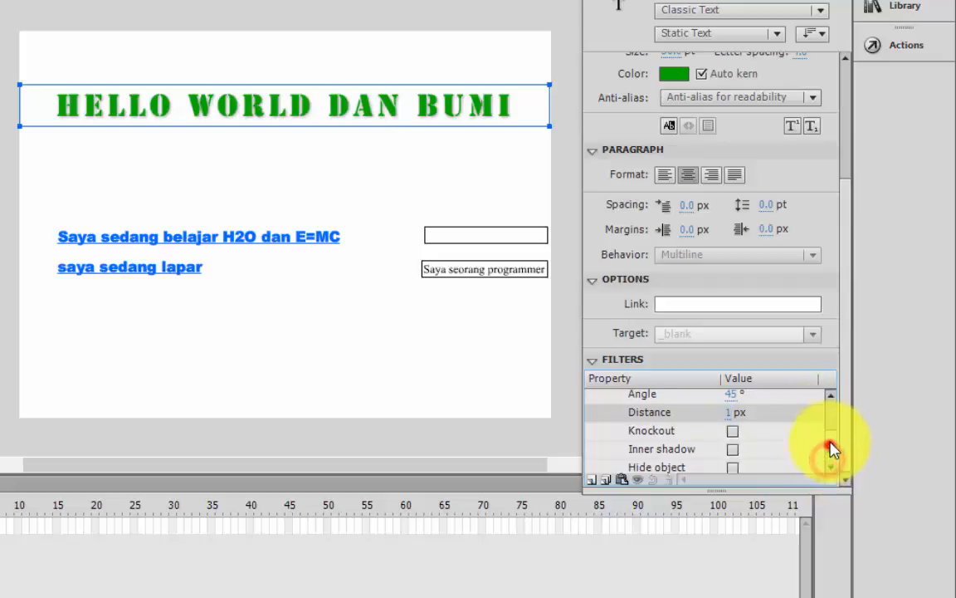
drag(833, 449, 834, 423)
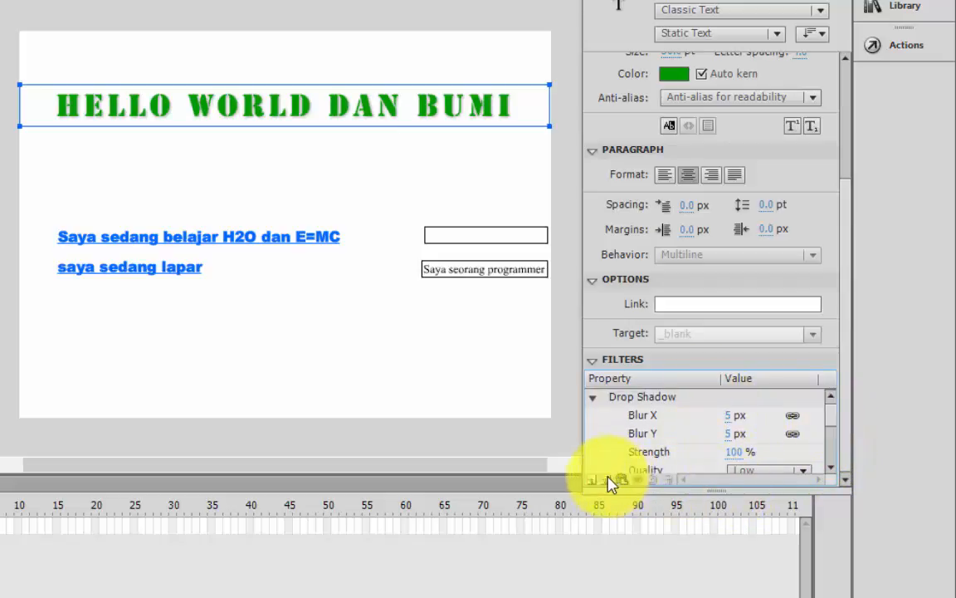
click(595, 402)
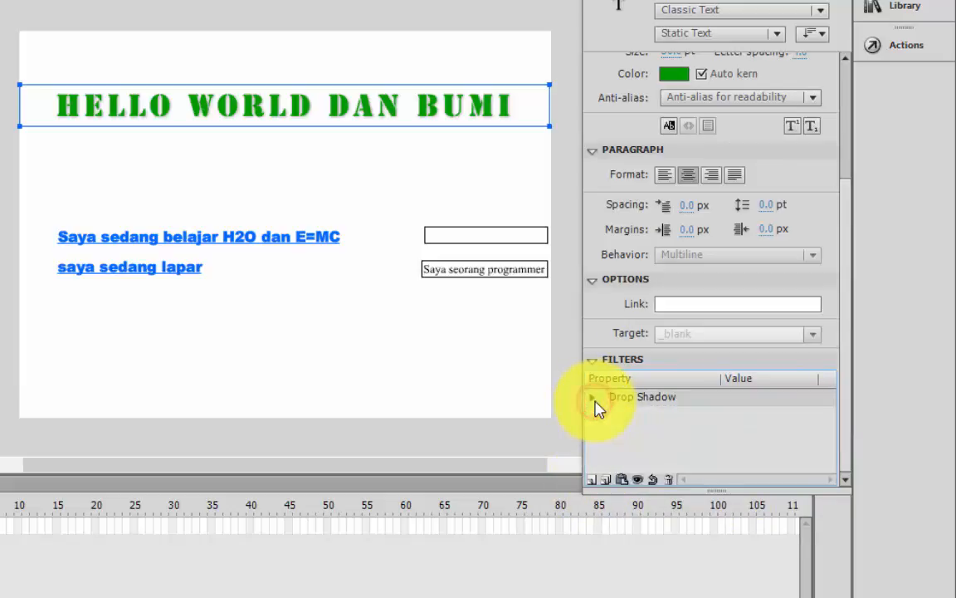
click(592, 479)
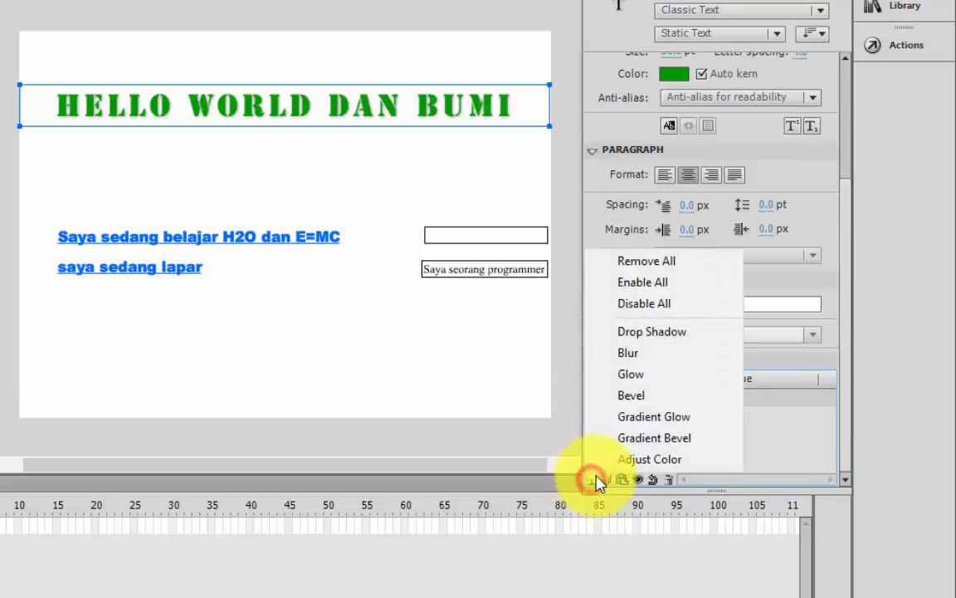
click(647, 376)
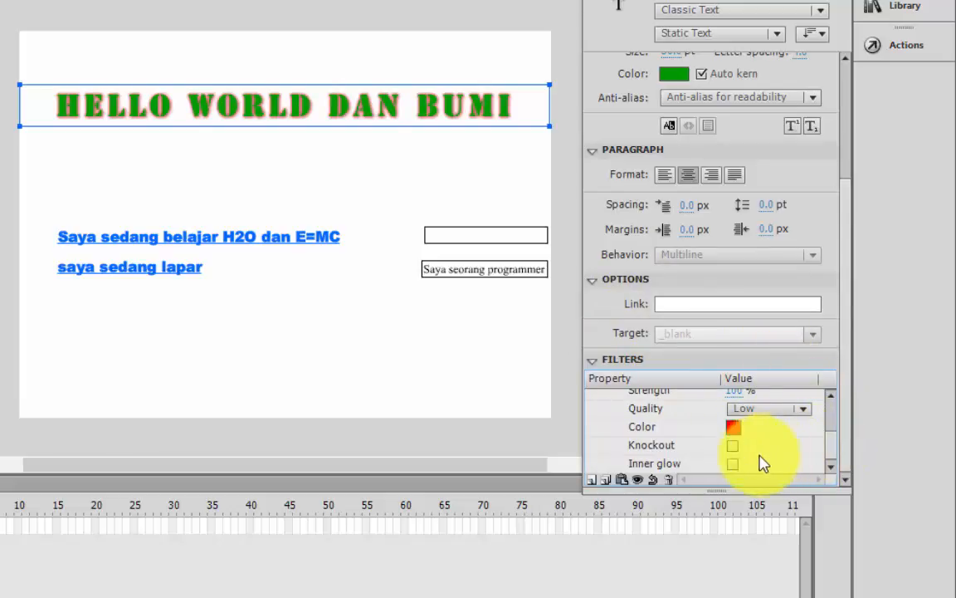
Try white as the Glow filter's color and settle on yellow
click(734, 430)
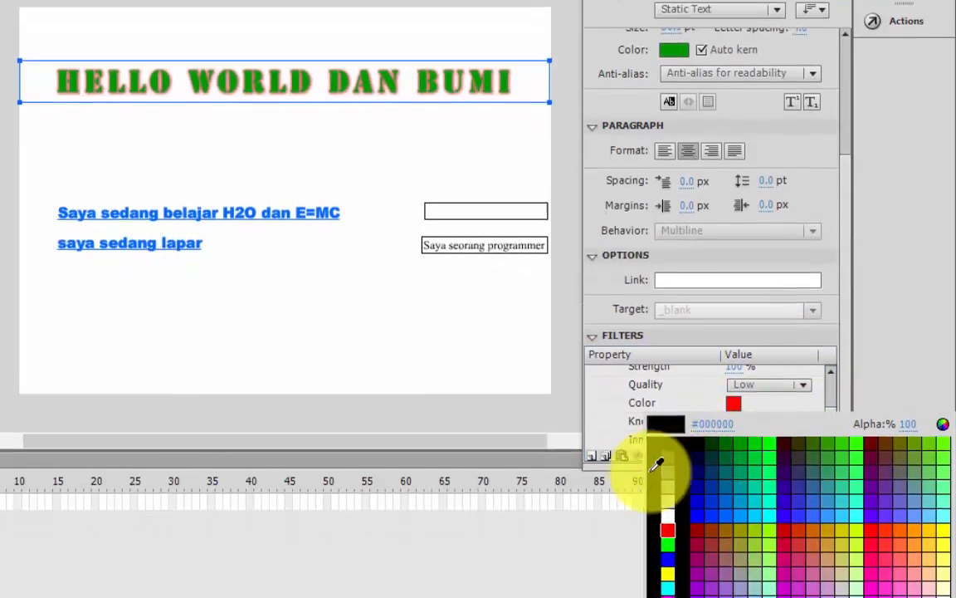
click(668, 485)
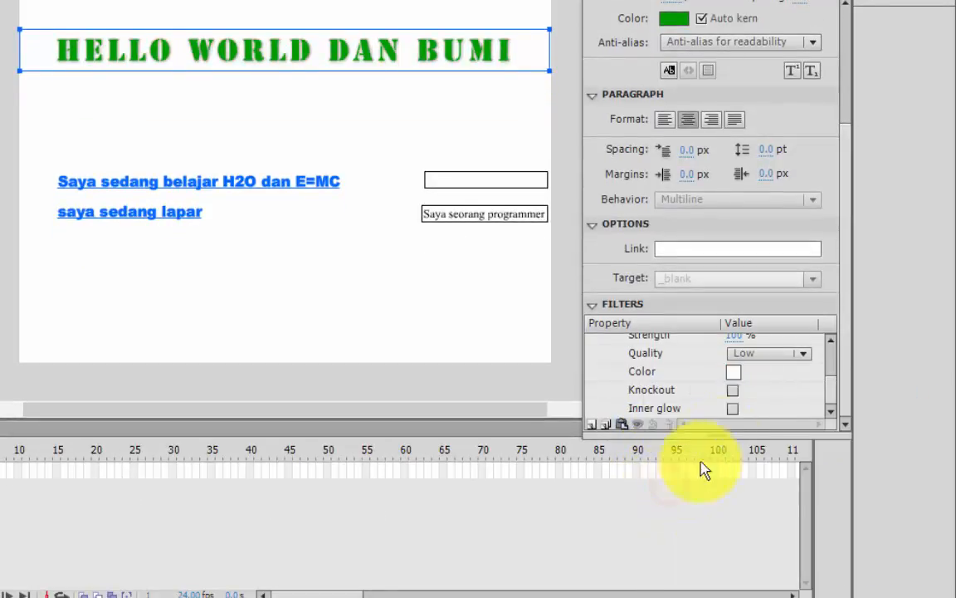
mouse_move(827, 384)
mouse_down()
mouse_move(829, 362)
mouse_move(826, 387)
mouse_up()
click(732, 430)
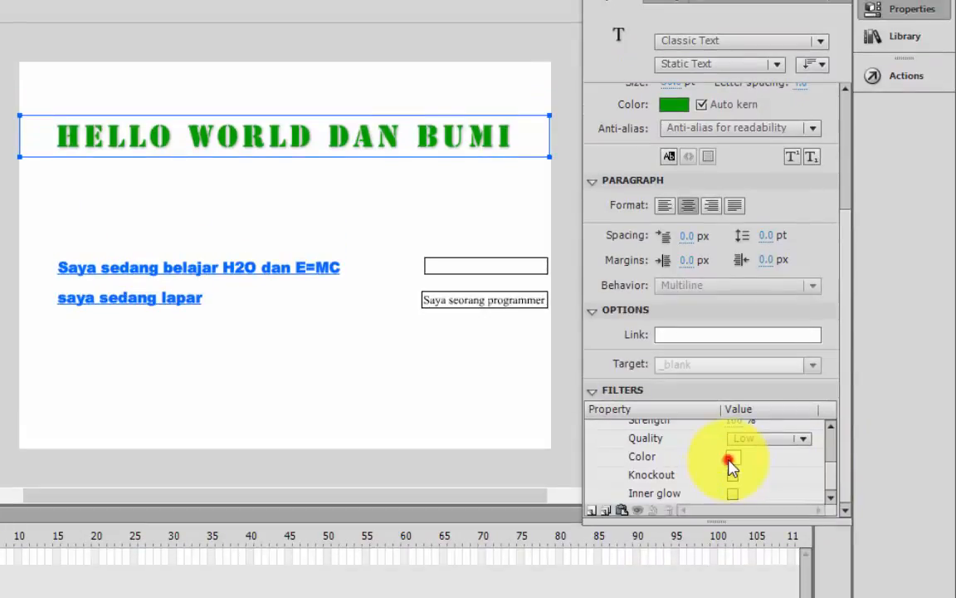
click(941, 560)
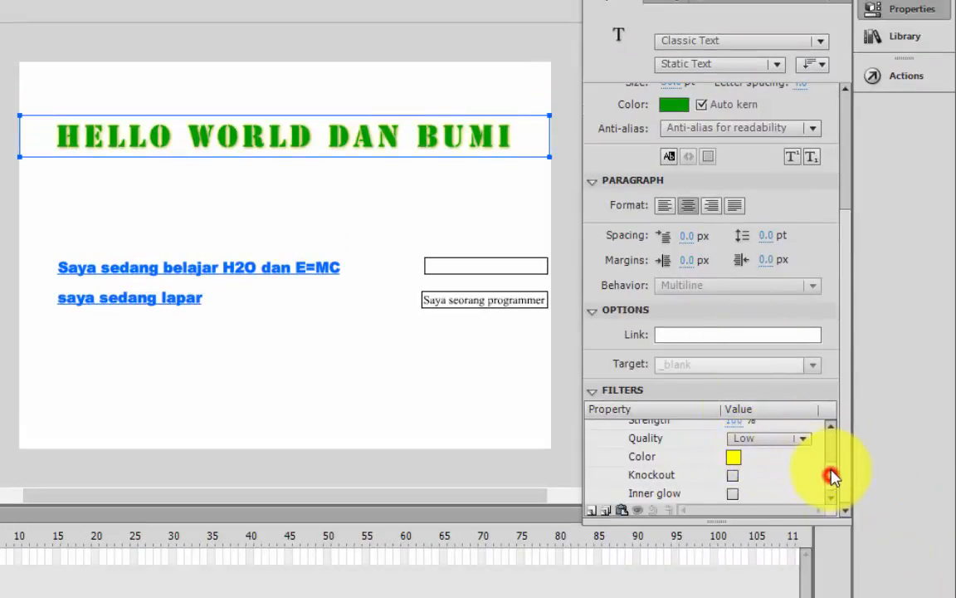
Set the Glow filter's linked blur to 14 px, and unlink the axes to set only Blur X to 40 px
drag(831, 475, 836, 452)
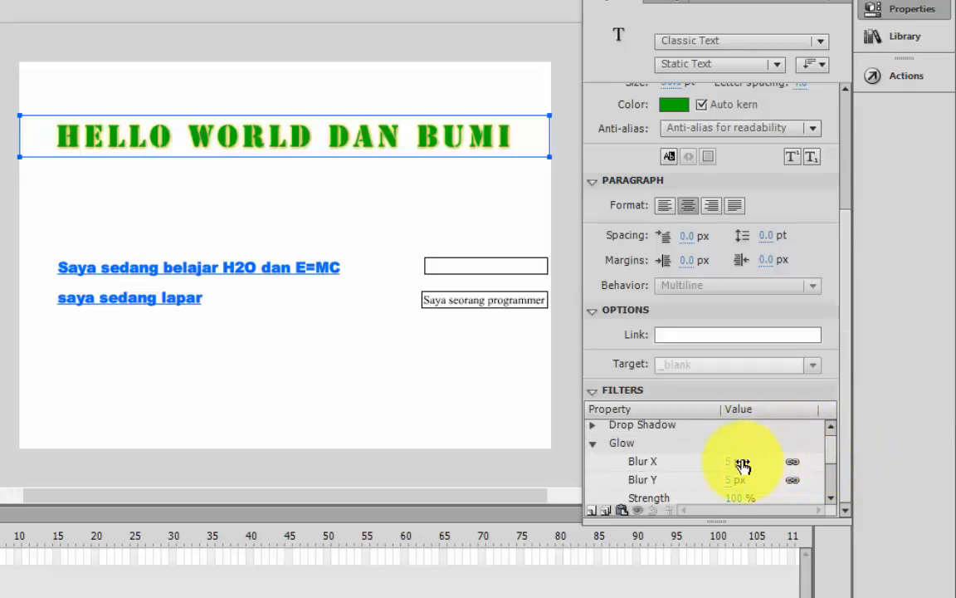
click(736, 462)
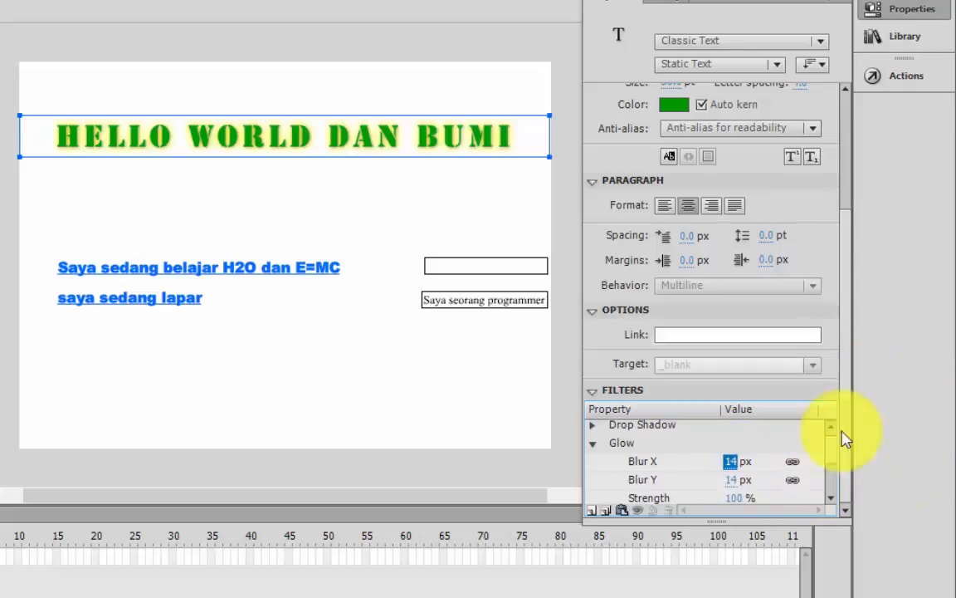
click(793, 464)
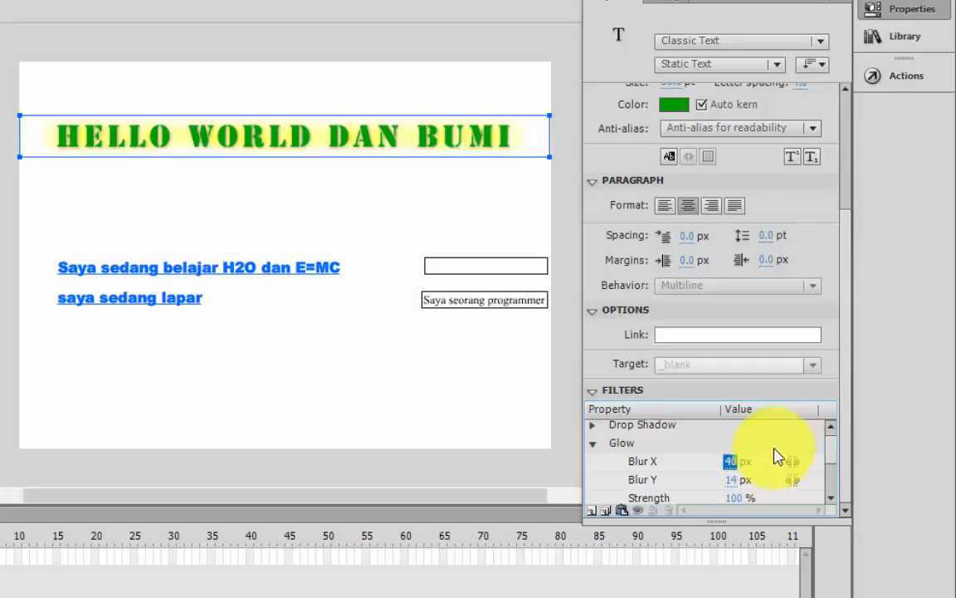
Add a Blur filter to the "Hello World dan Bumi" text with Blur X 0 px and Blur Y 66 px
click(596, 446)
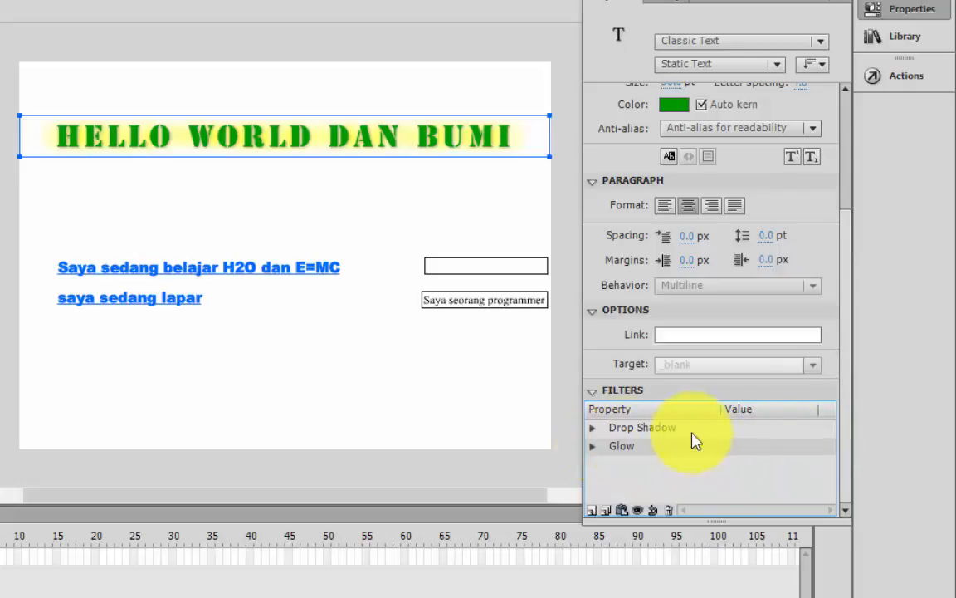
click(591, 510)
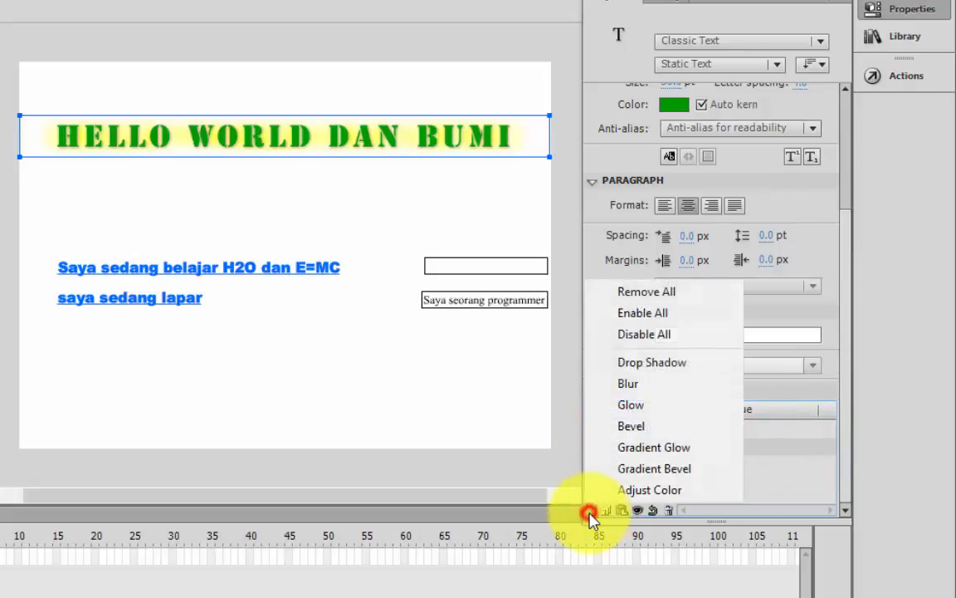
click(645, 386)
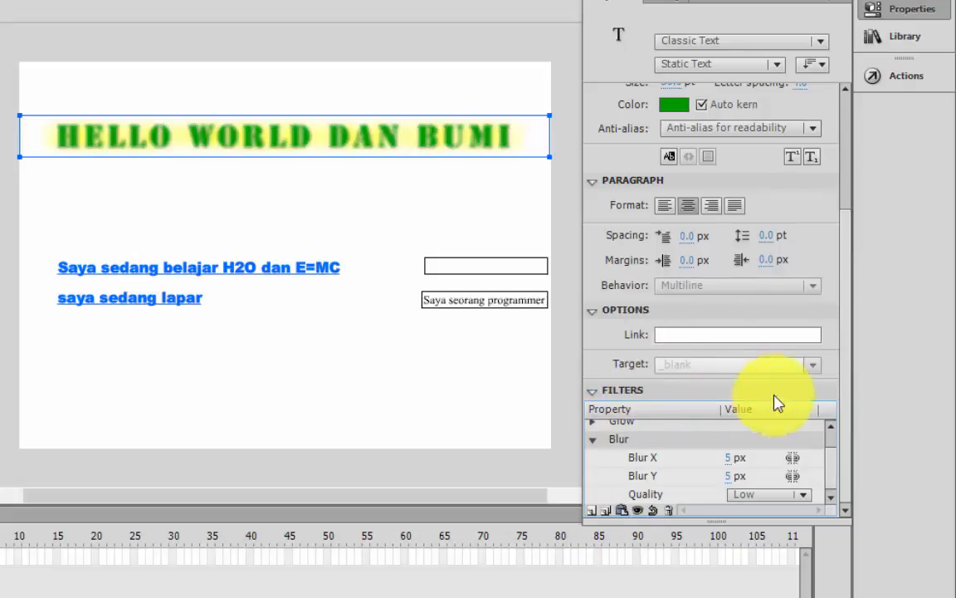
mouse_move(736, 459)
mouse_down()
mouse_move(806, 459)
mouse_move(695, 461)
mouse_move(787, 473)
mouse_move(736, 477)
mouse_up()
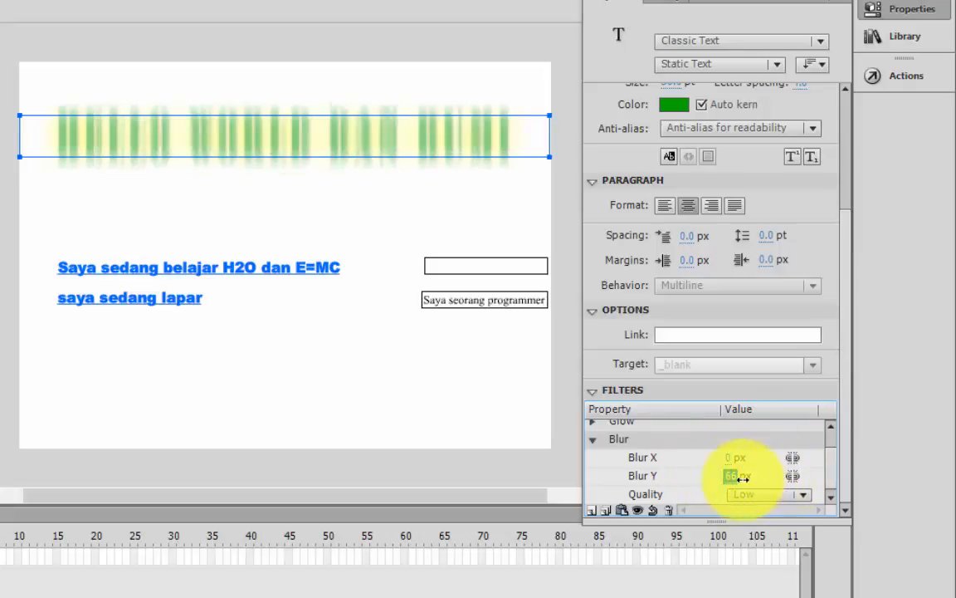
Reduce the Blur filter's Blur Y on the "Hello World dan Bumi" text to 2 px
drag(781, 478, 706, 486)
drag(786, 481, 688, 482)
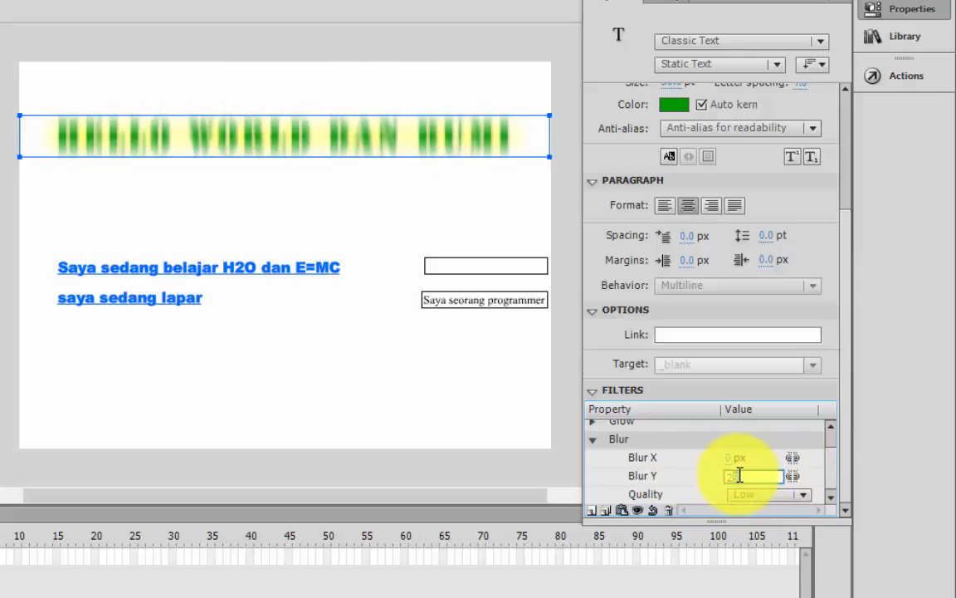
key(Return)
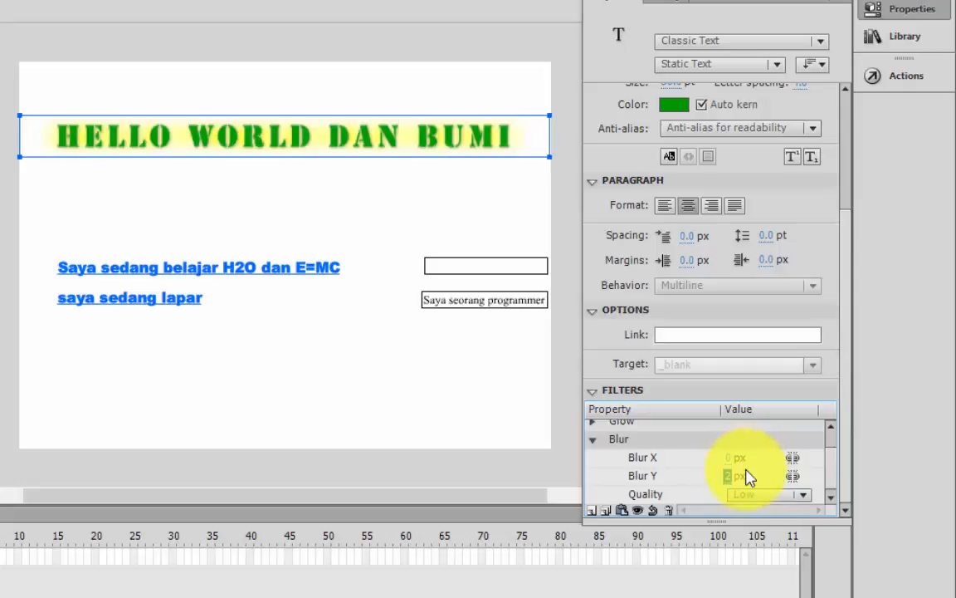
Collapse the Blur settings and add a Bevel filter to the "Hello World dan Bumi" text
click(588, 446)
click(592, 510)
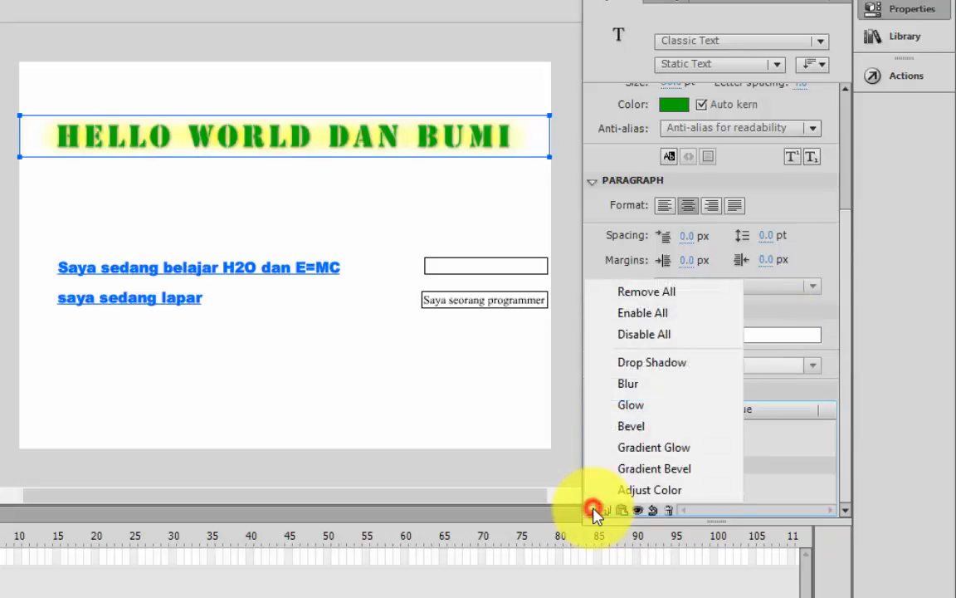
click(635, 426)
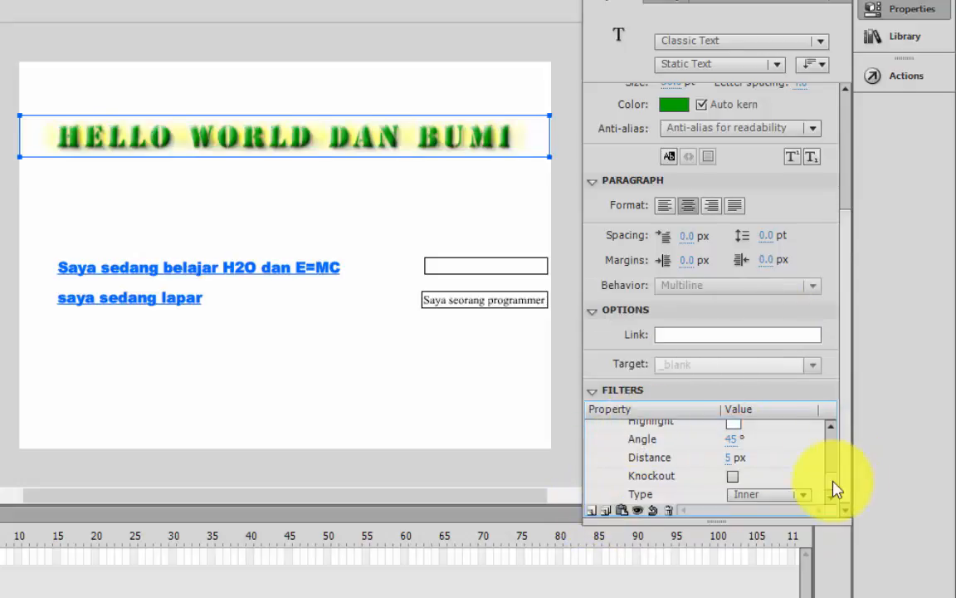
Try different grays for the Bevel filter's shadow color and settle on #999999
mouse_move(831, 481)
mouse_down()
mouse_move(831, 457)
mouse_move(834, 470)
mouse_up()
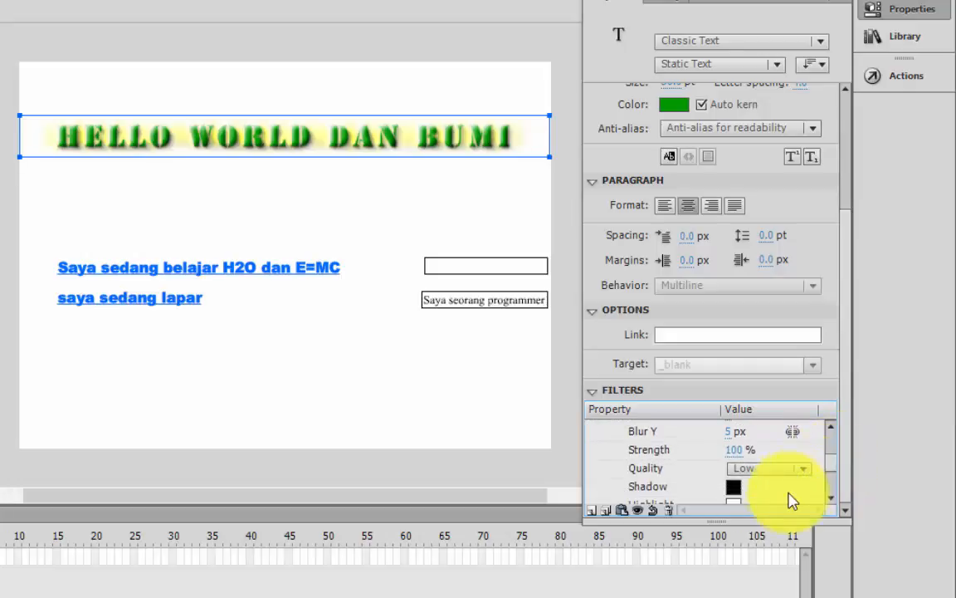
click(732, 491)
click(669, 337)
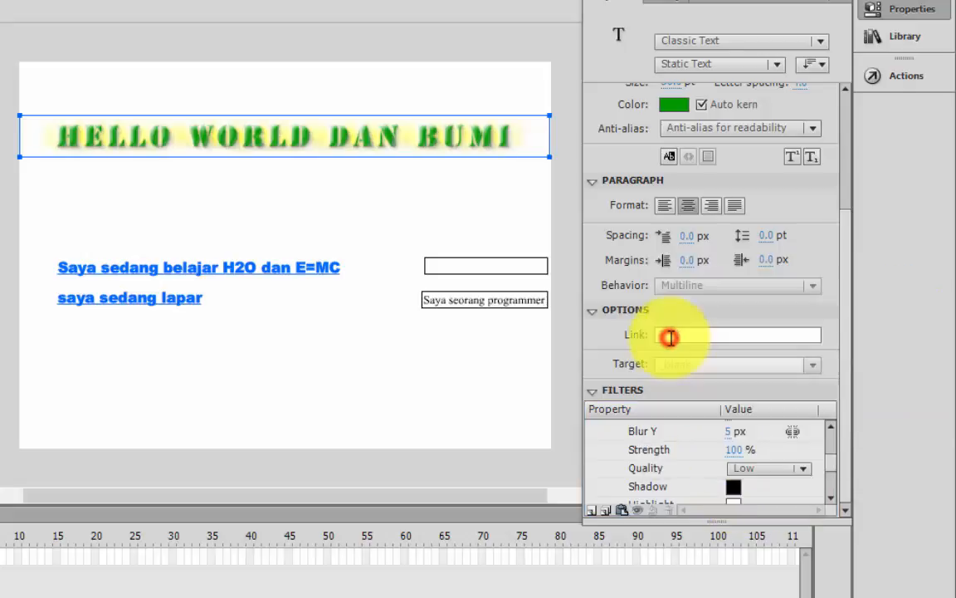
click(733, 486)
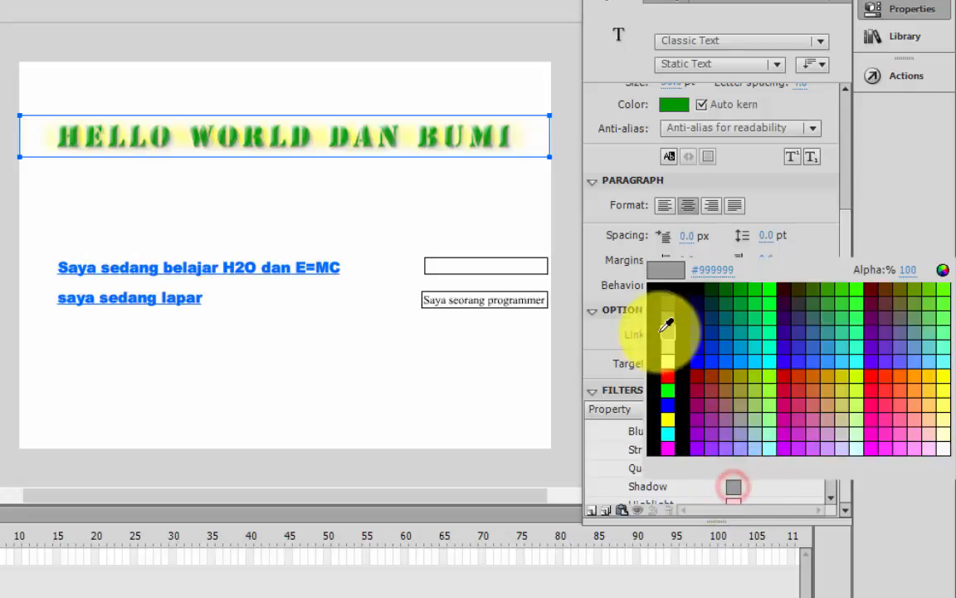
click(674, 343)
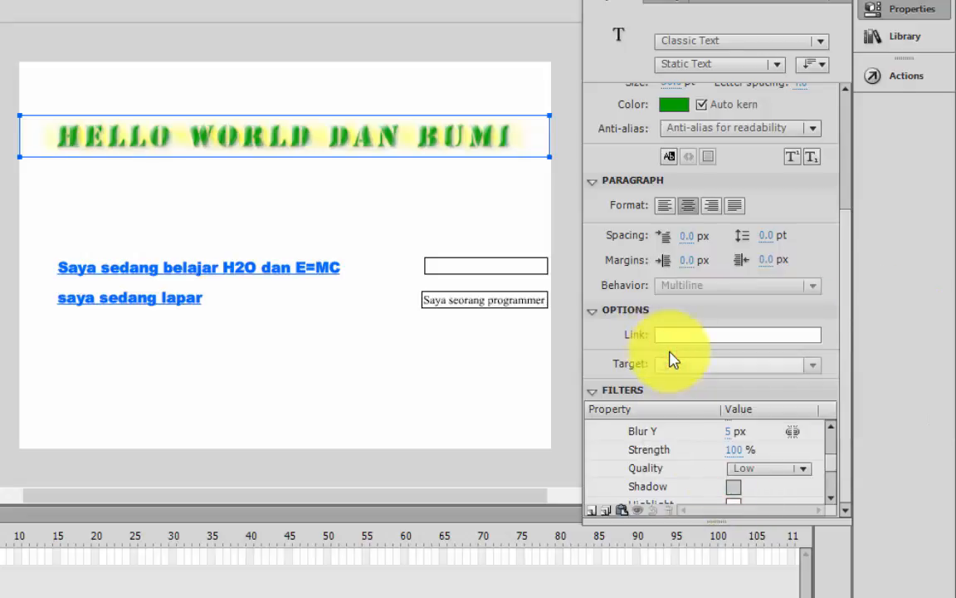
click(733, 488)
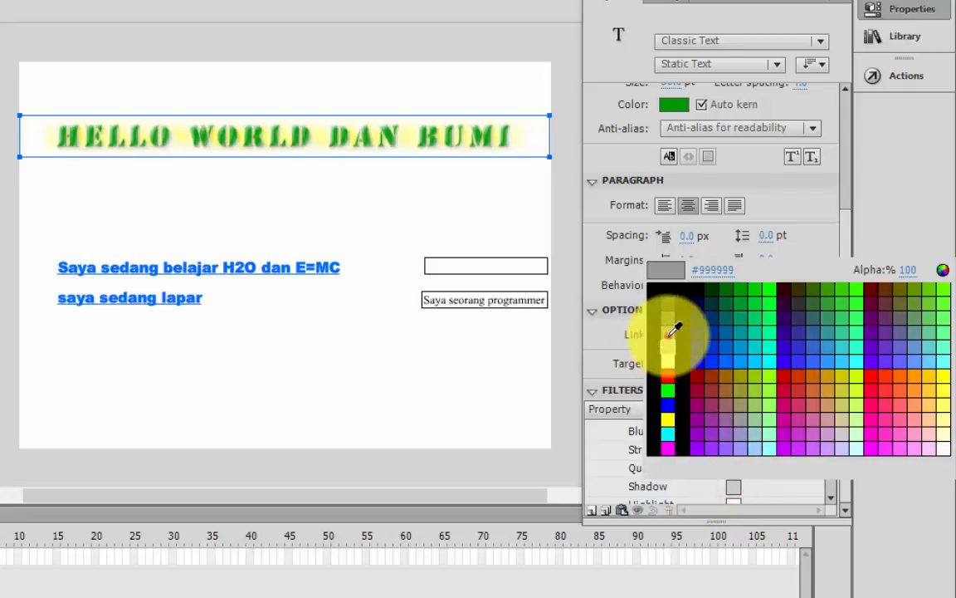
click(670, 336)
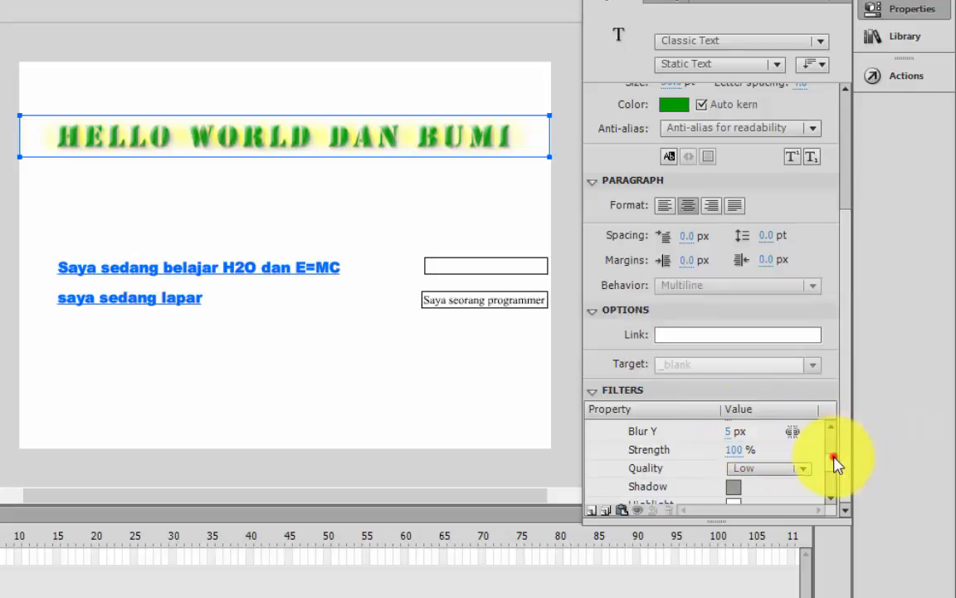
Set the Bevel filter's angle to 39°
mouse_move(834, 459)
mouse_down()
mouse_move(845, 491)
mouse_move(843, 444)
mouse_move(844, 474)
mouse_up()
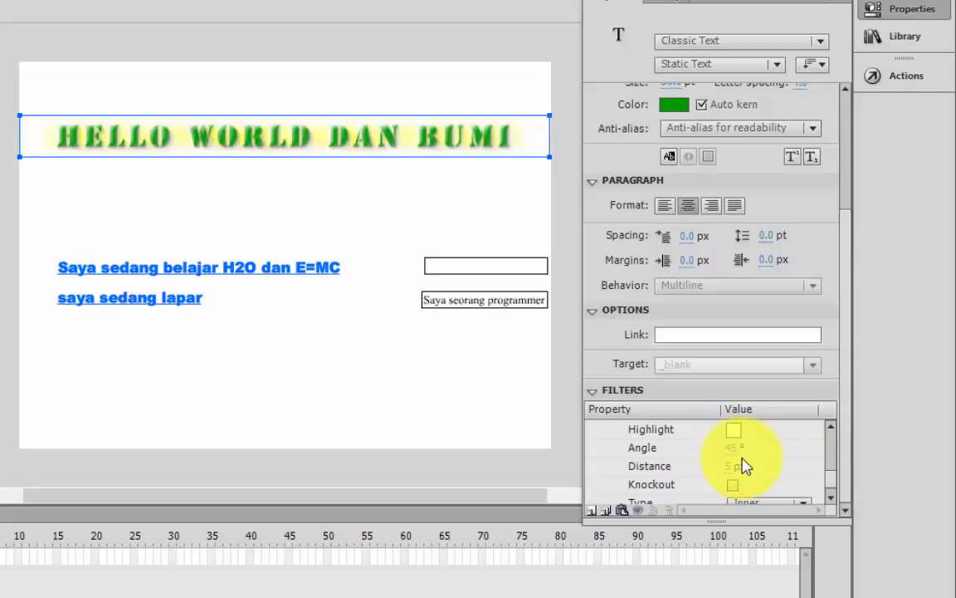
click(745, 465)
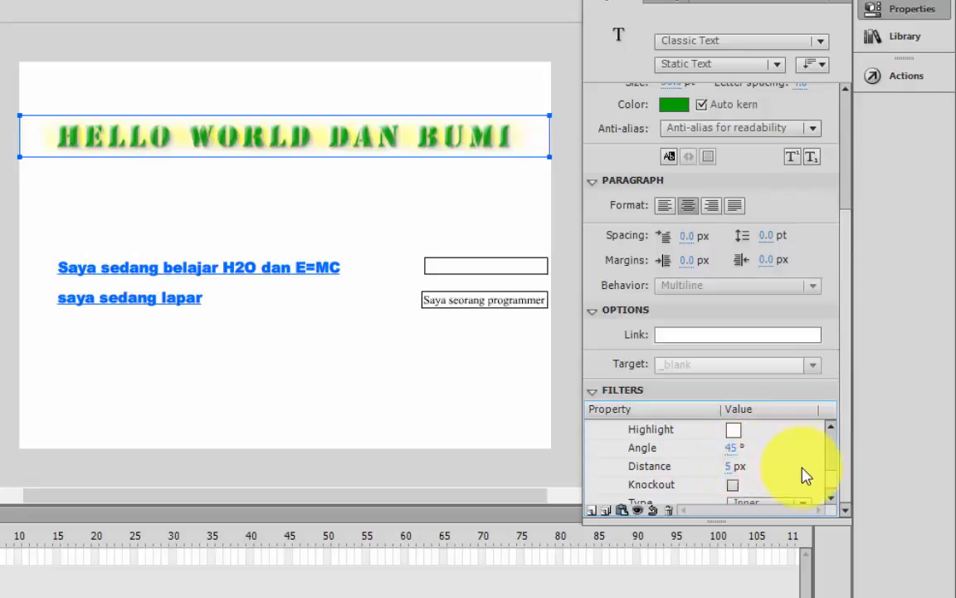
mouse_move(736, 447)
mouse_down()
mouse_move(815, 444)
mouse_move(733, 448)
mouse_up()
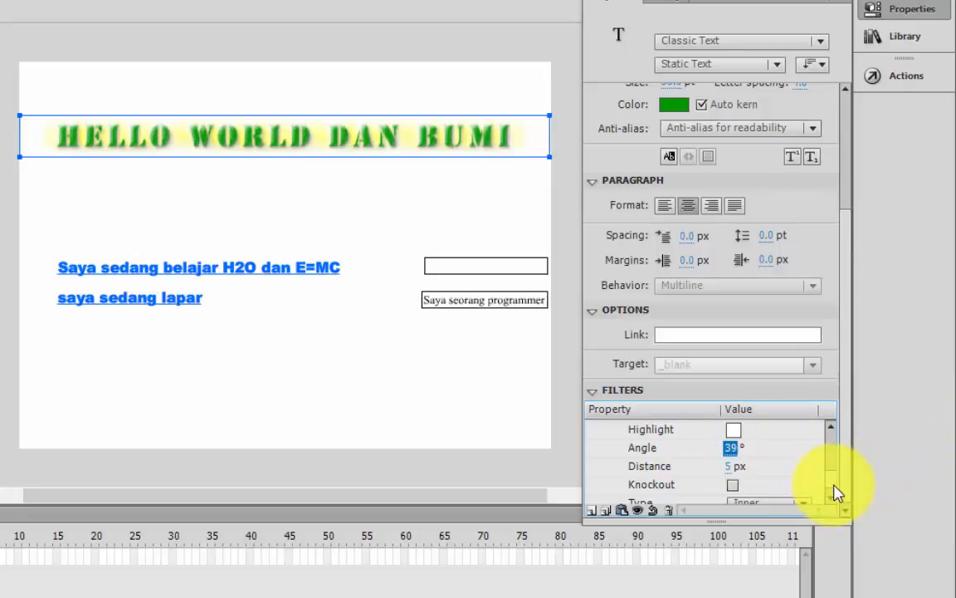
drag(834, 484, 828, 427)
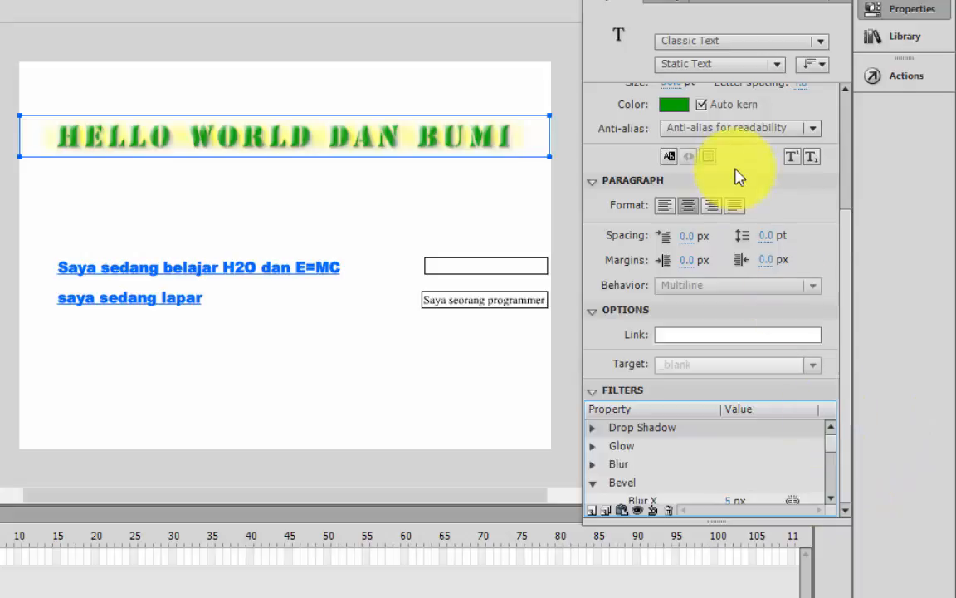
Move the "Hello World dan Bumi" text down, closer to the blue "Saya sedang belajar" line, and deselect it
click(428, 177)
drag(356, 139, 354, 200)
click(347, 240)
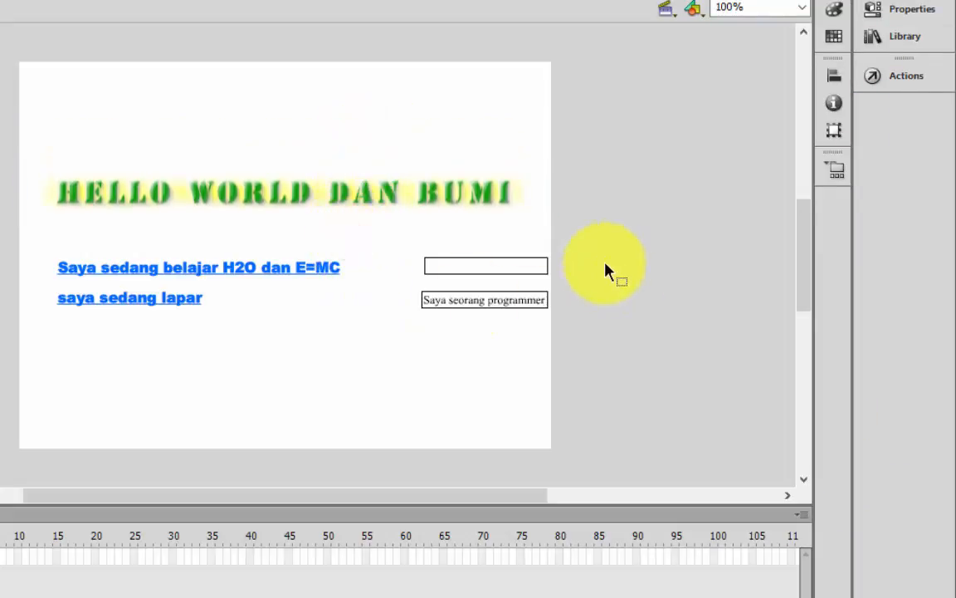
click(368, 347)
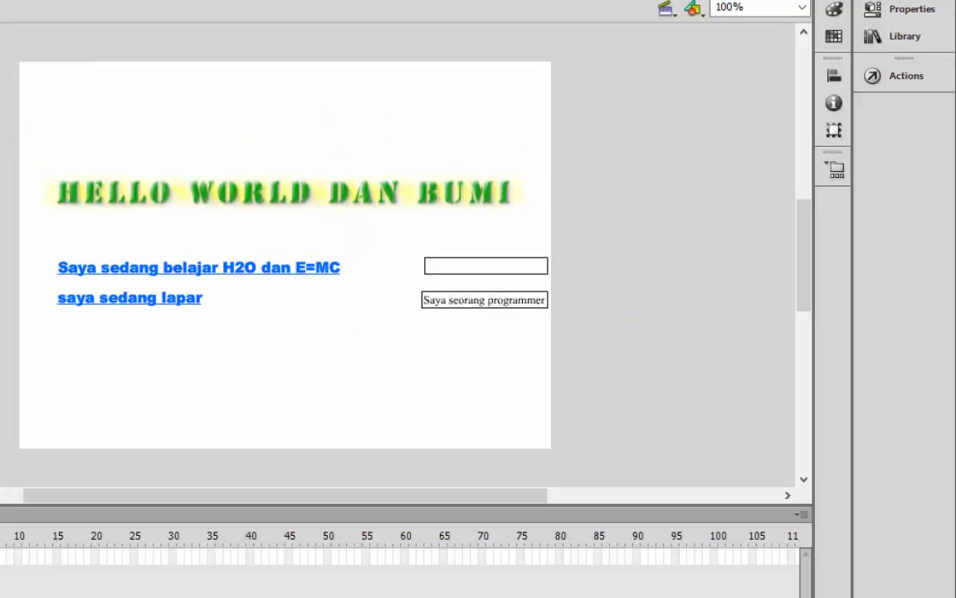
Create a text box about 417 px wide above the green heading, enter "LOREM IPSUM", and shift it slightly down
click(220, 129)
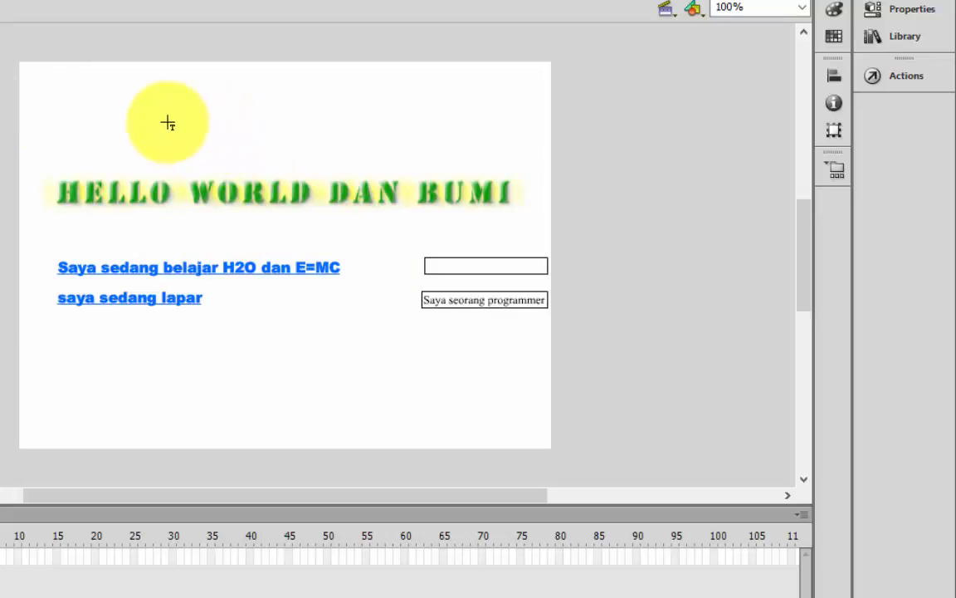
drag(99, 83, 502, 125)
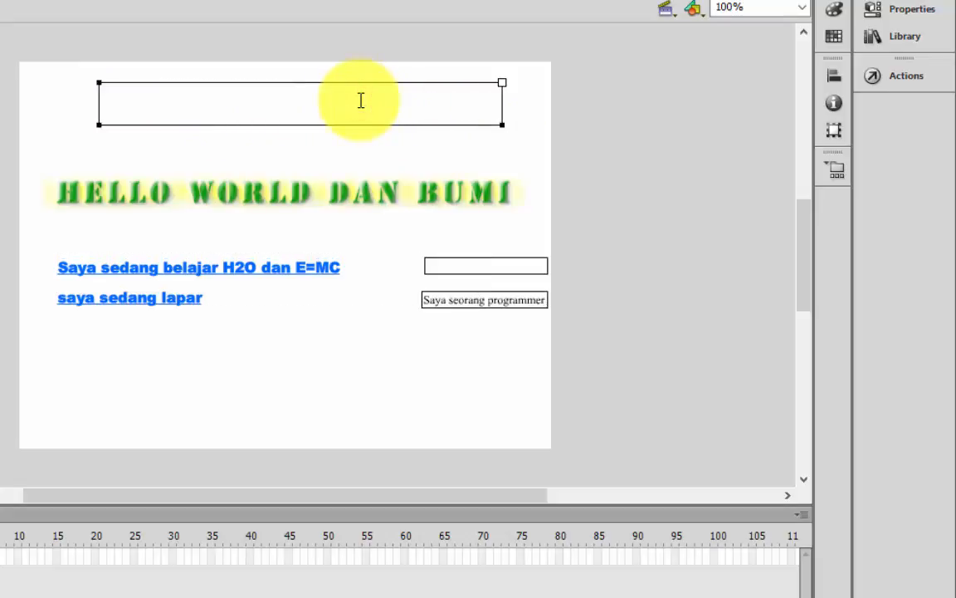
text(LOREM IPSUM)
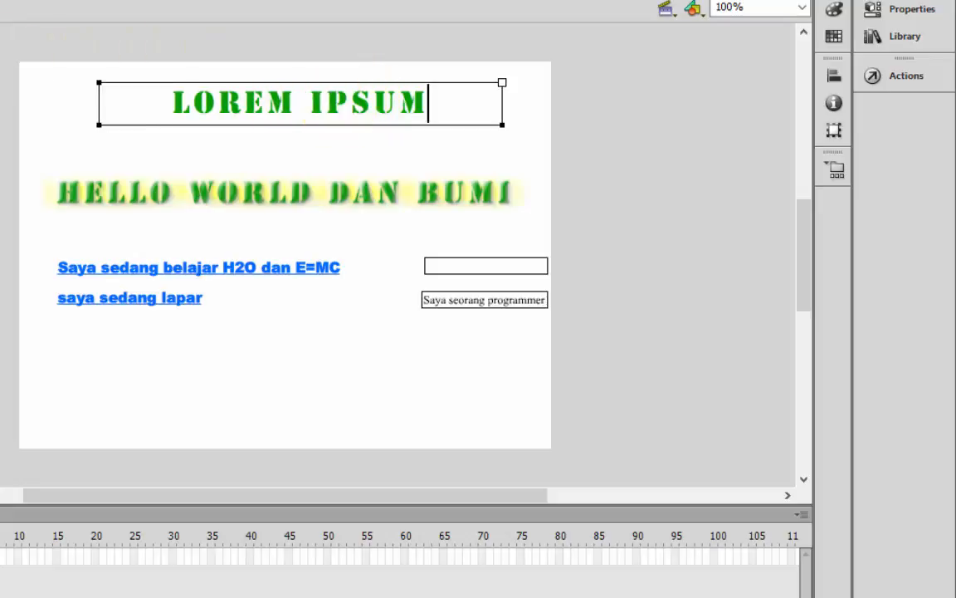
mouse_move(315, 98)
mouse_down()
mouse_move(297, 111)
mouse_move(316, 111)
mouse_up()
Convert the "LOREM IPSUM" text from Classic Text to TLF Text and move it slightly left to about X 61
click(907, 9)
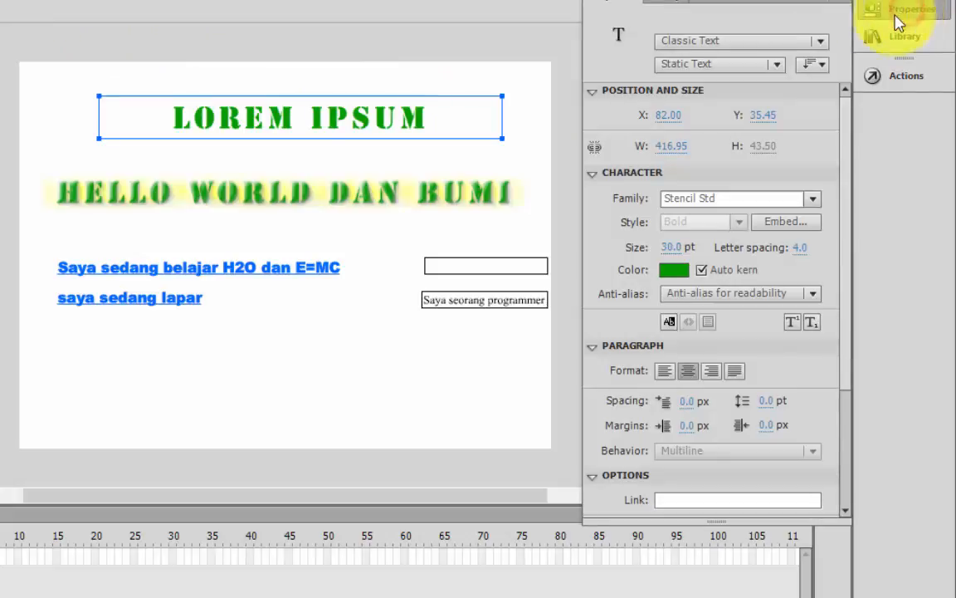
click(676, 46)
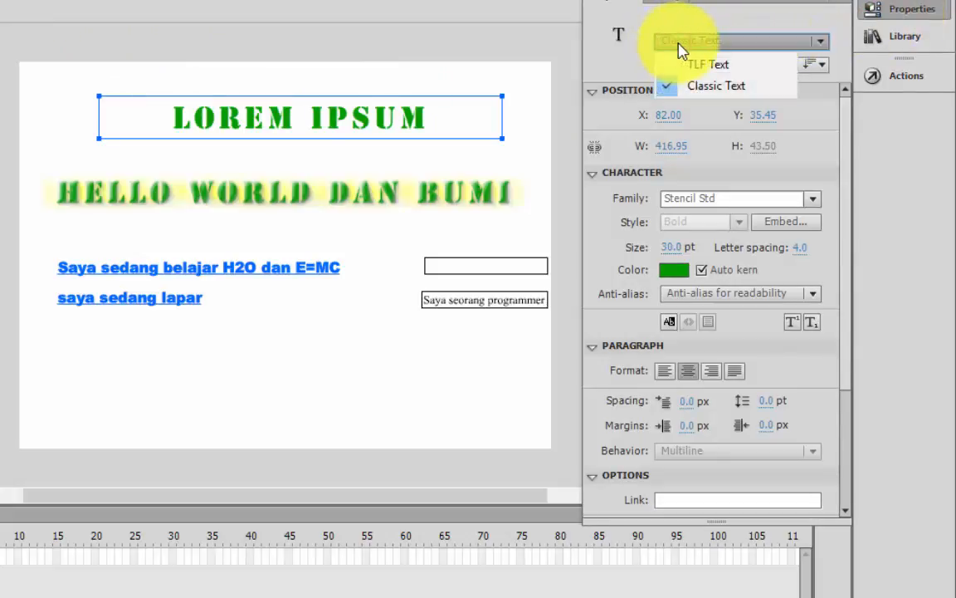
click(690, 67)
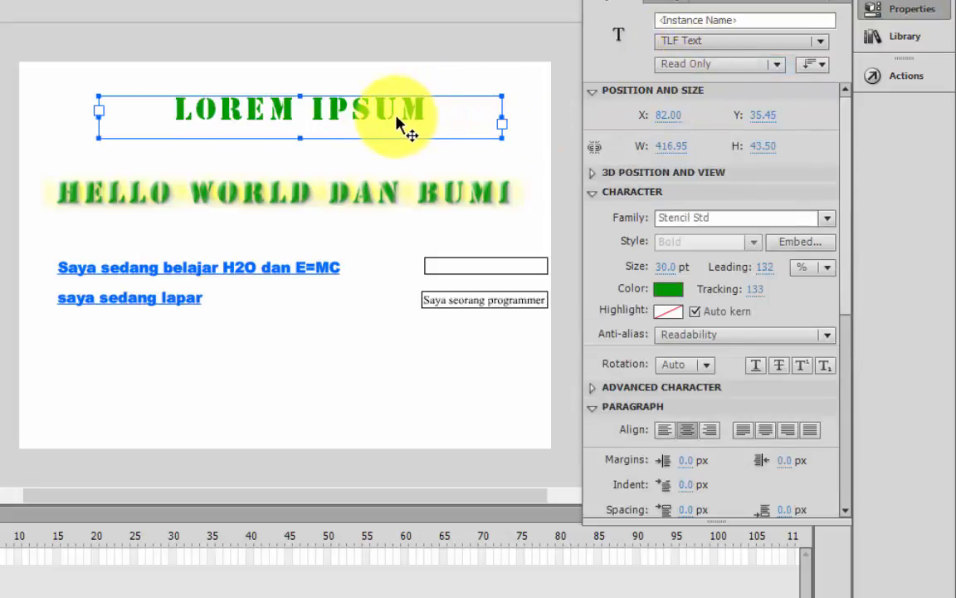
drag(399, 129, 379, 125)
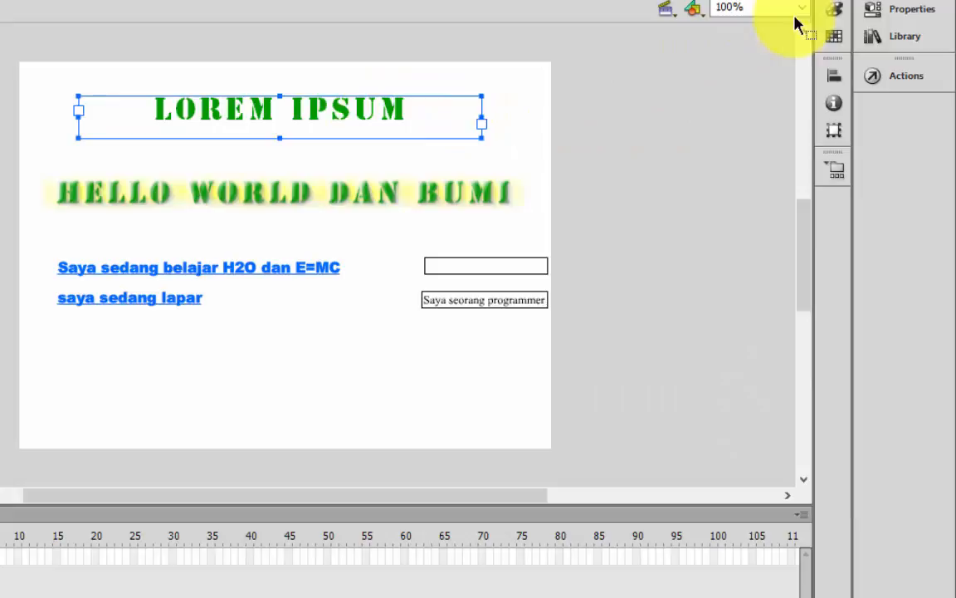
Try a blue highlight behind the "LOREM IPSUM" text and settle on yellow
click(901, 10)
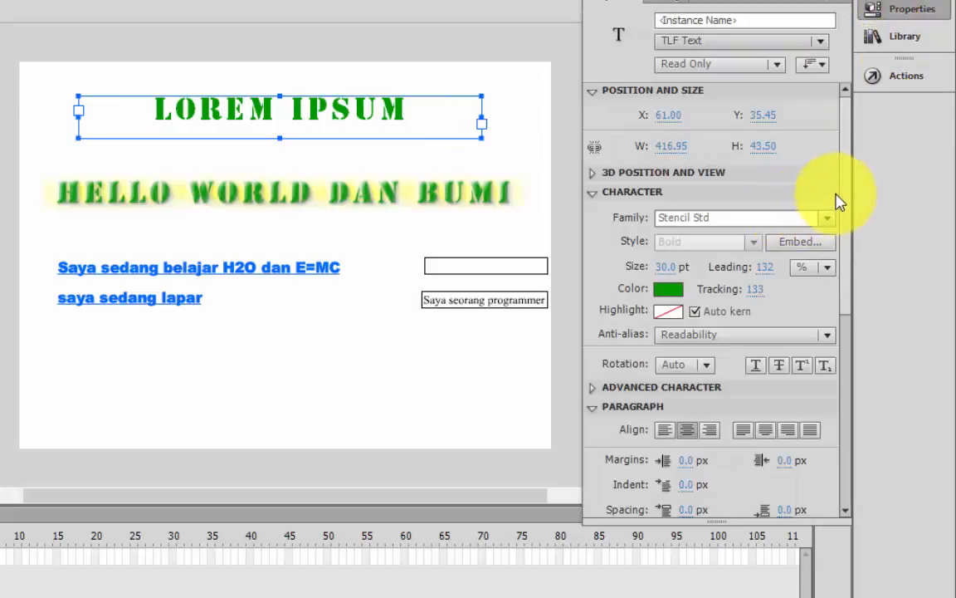
drag(847, 199, 848, 228)
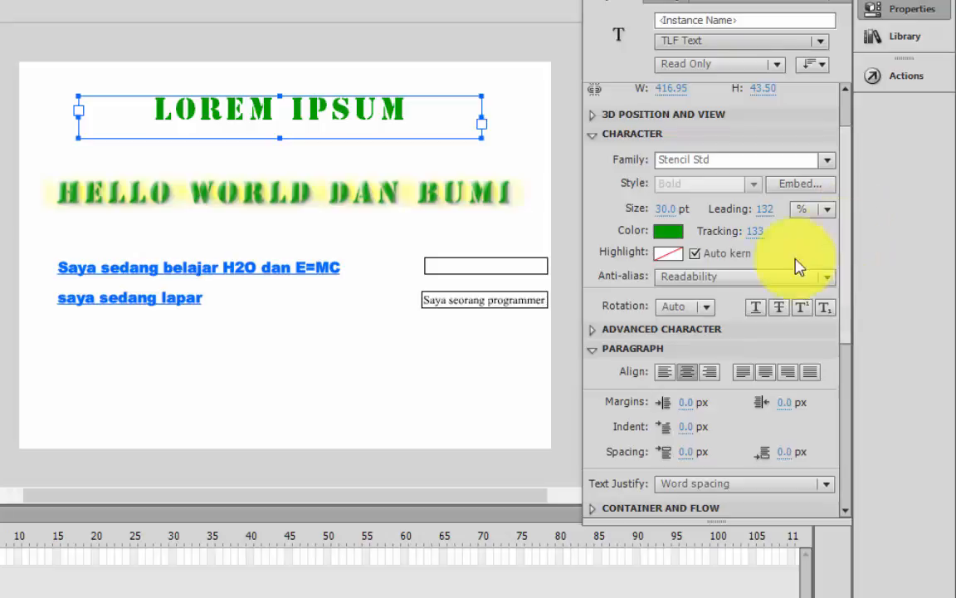
click(668, 254)
click(730, 337)
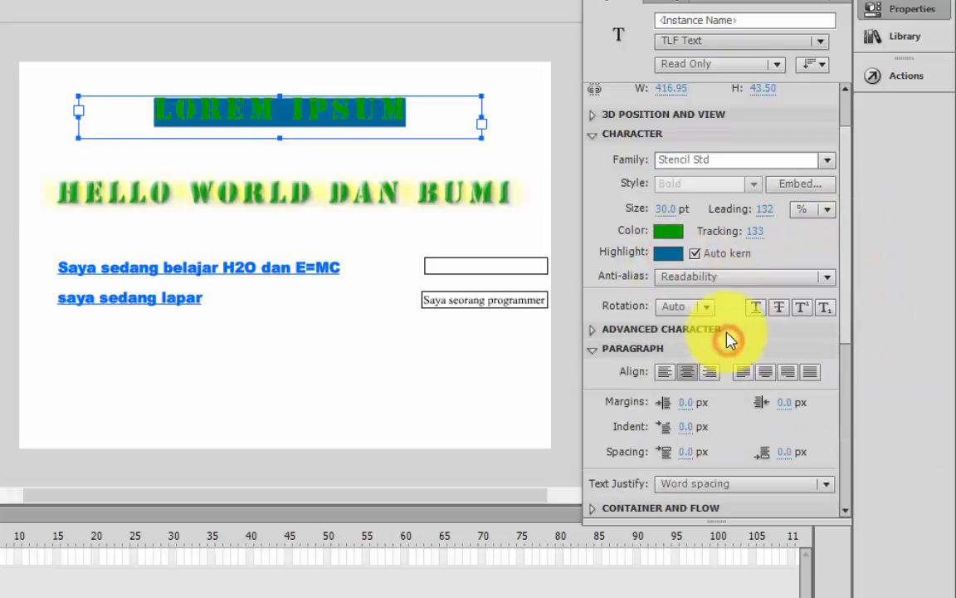
click(668, 252)
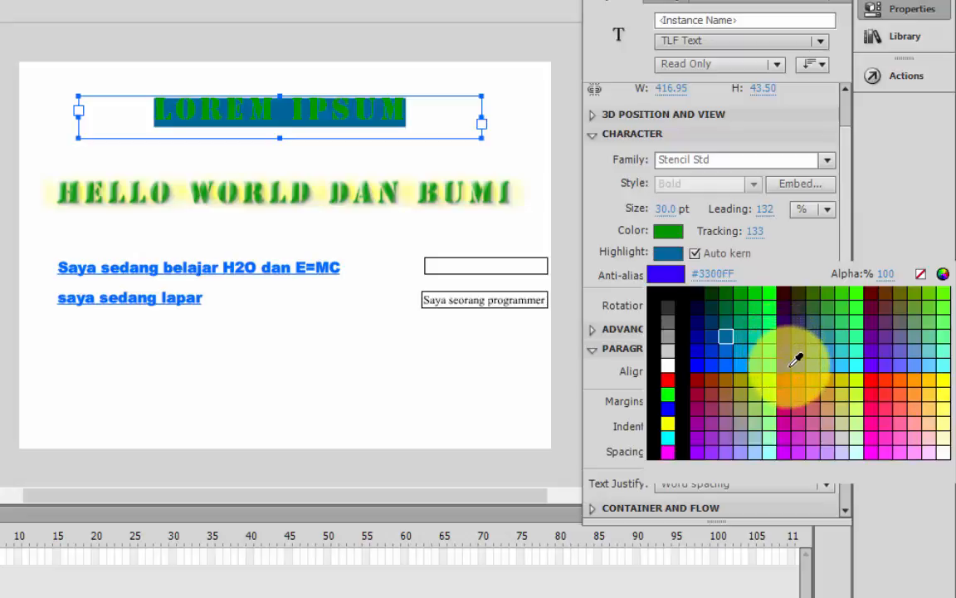
click(941, 382)
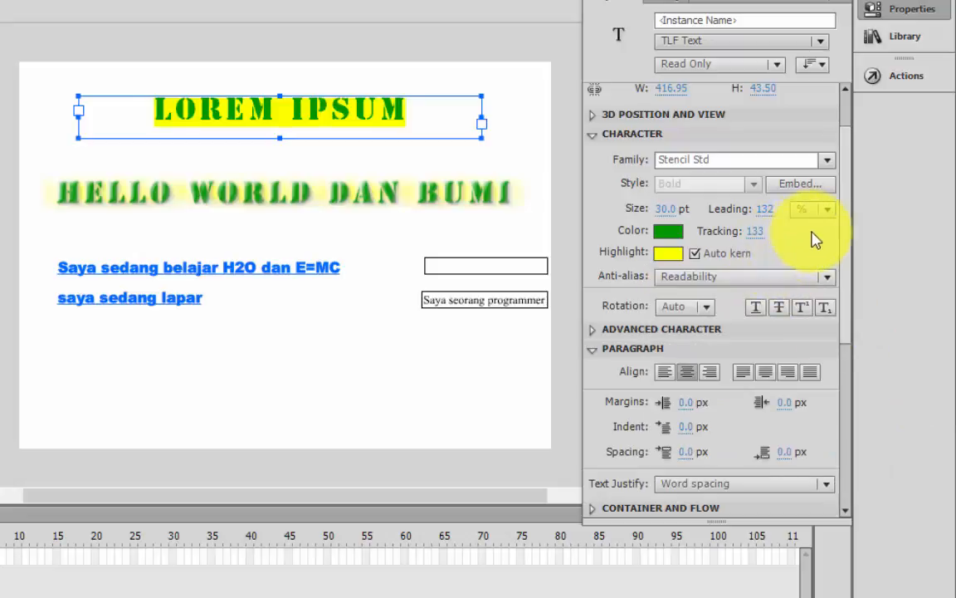
Set the "LOREM IPSUM" text's tracking to 13 and its leading to 131%
mouse_move(755, 232)
mouse_down()
mouse_move(735, 231)
mouse_move(760, 221)
mouse_up()
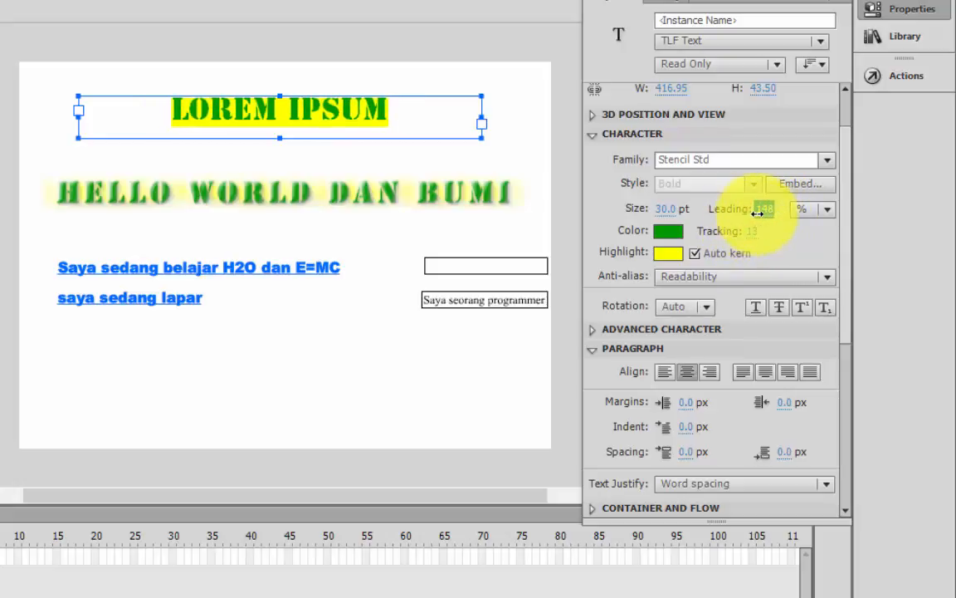
drag(758, 213, 792, 212)
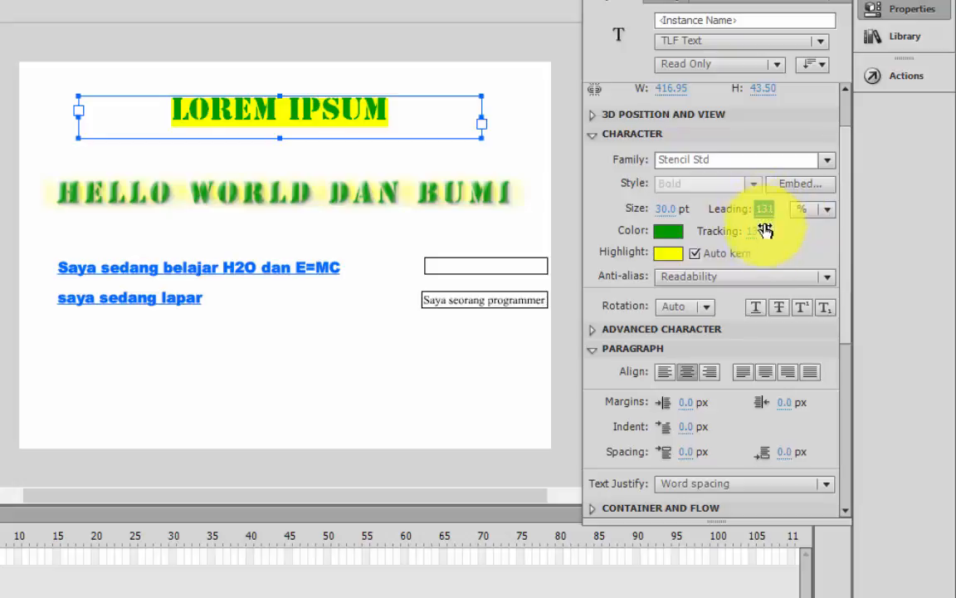
click(828, 210)
click(828, 210)
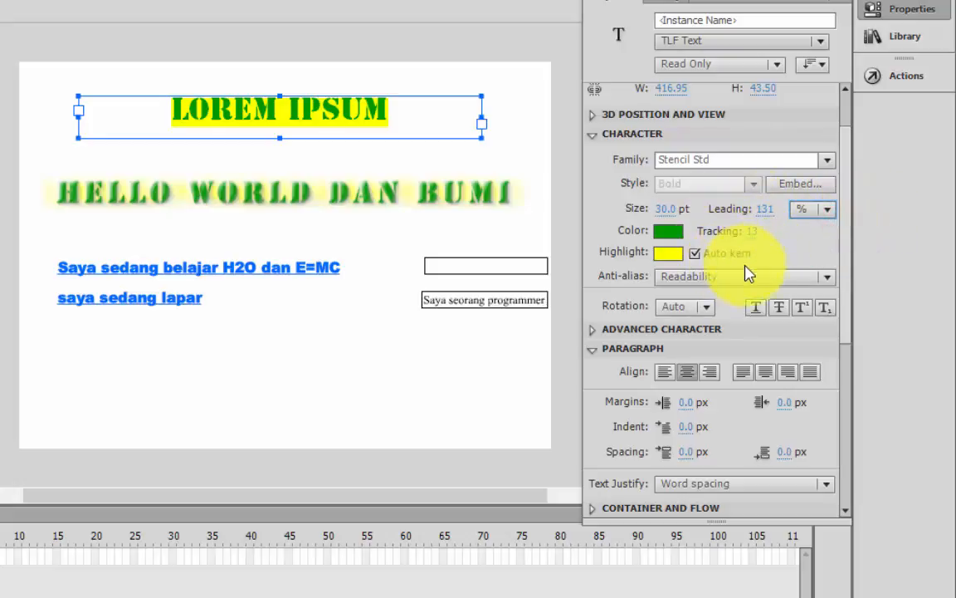
click(819, 275)
click(820, 277)
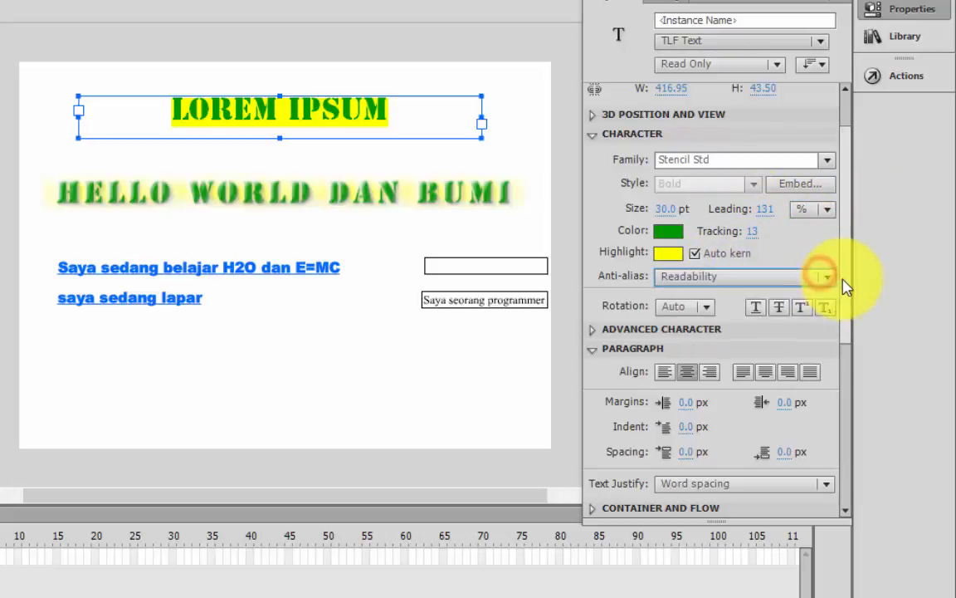
Try Upper Case for the "LOREM IPSUM" text's advanced character case, settle on Lower Case, and check the Digit Case options
scroll(839, 298, down, 2)
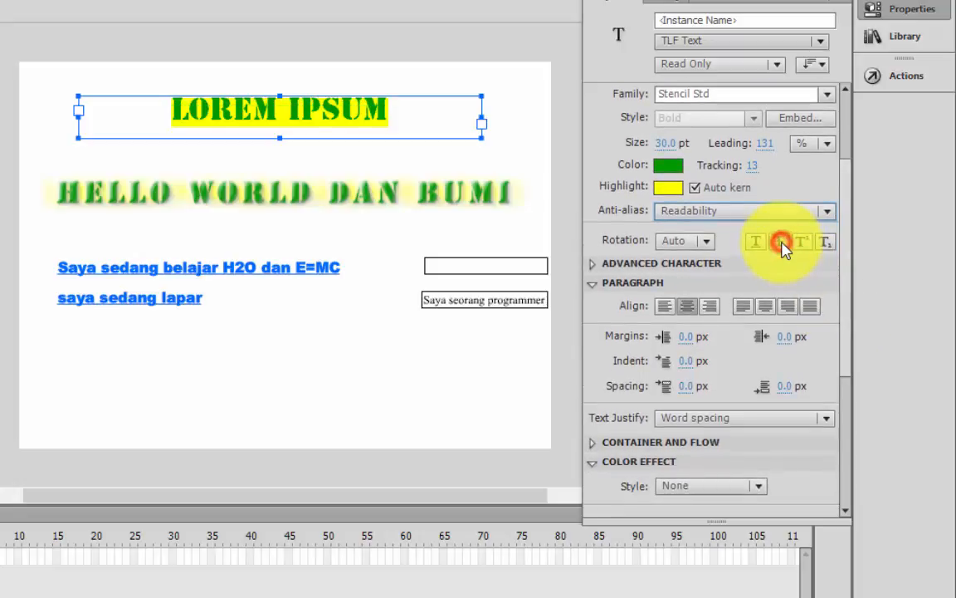
click(594, 266)
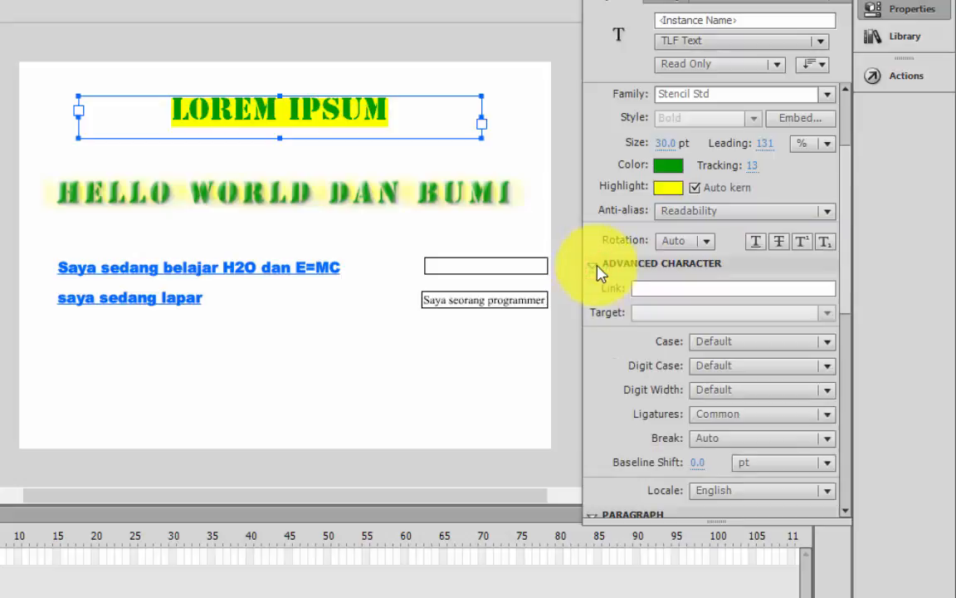
drag(846, 287, 851, 309)
click(751, 269)
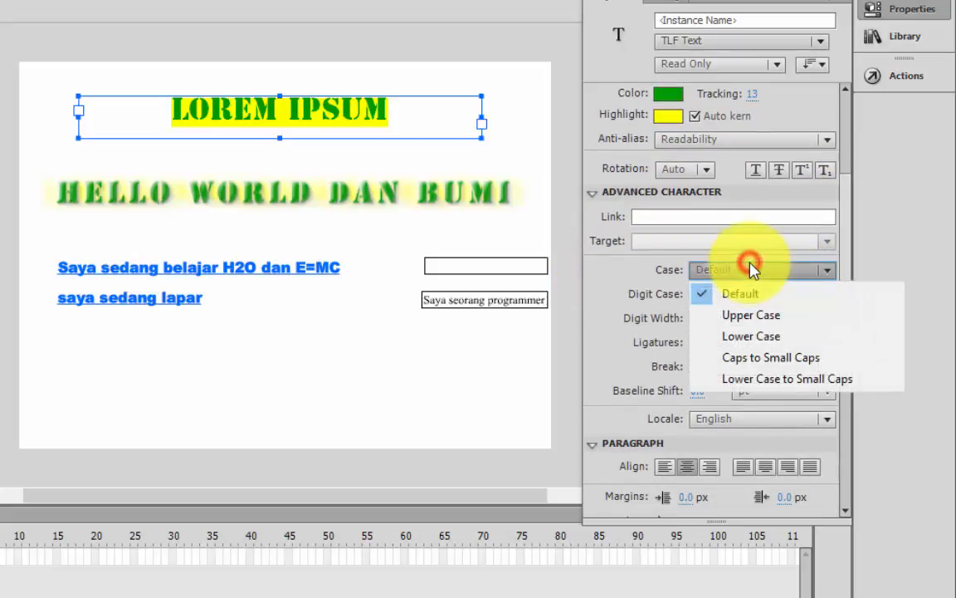
click(751, 270)
click(751, 270)
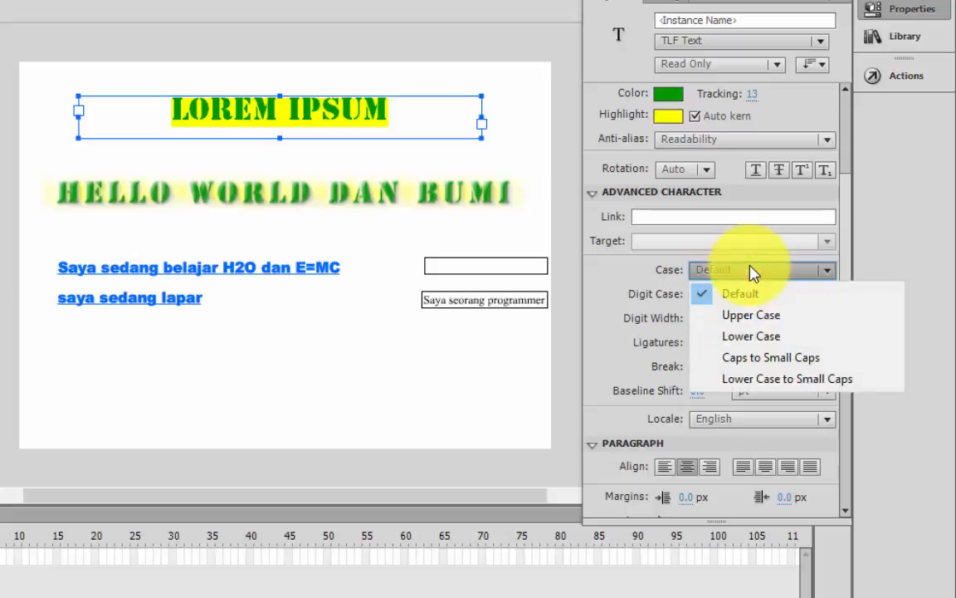
click(745, 320)
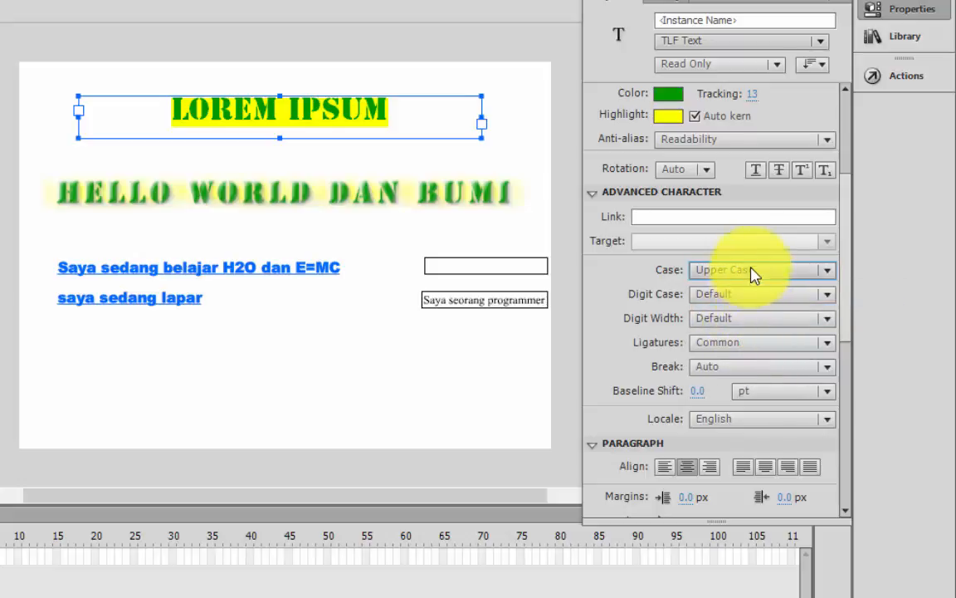
click(751, 270)
click(750, 333)
click(741, 298)
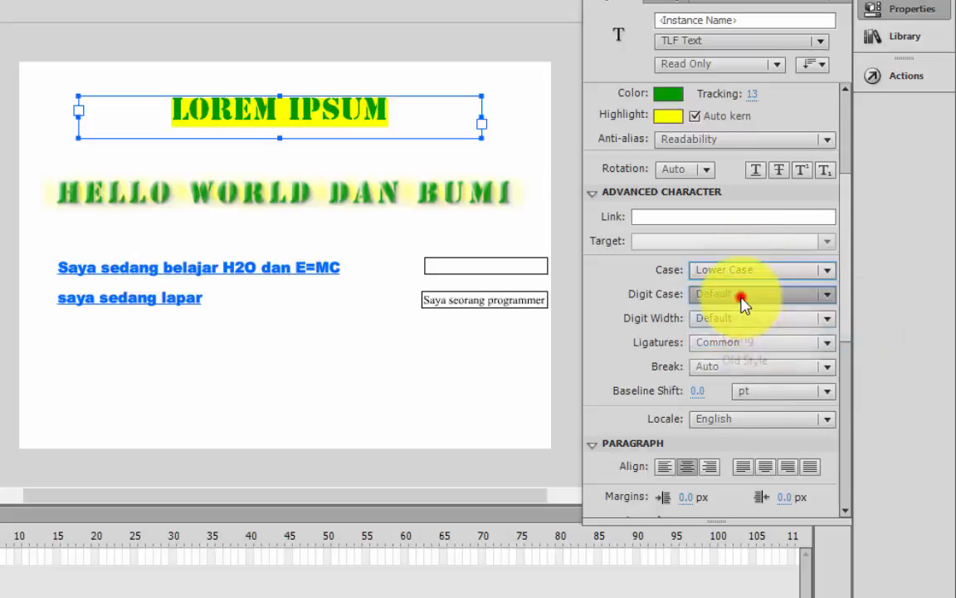
click(742, 297)
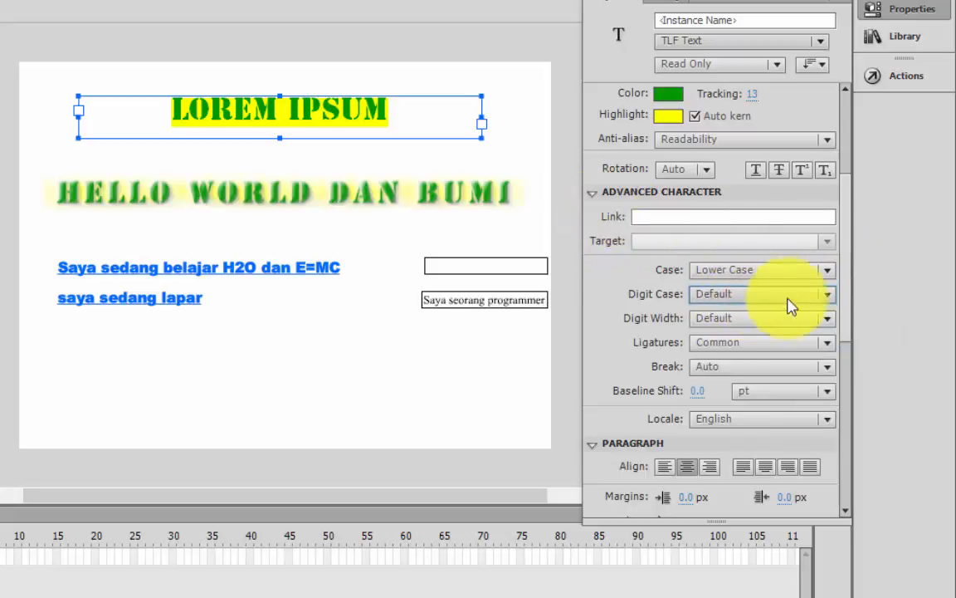
Try justifying the "LOREM IPSUM" paragraph with its last line aligned to the end, and settle on last line centered
drag(845, 237, 855, 315)
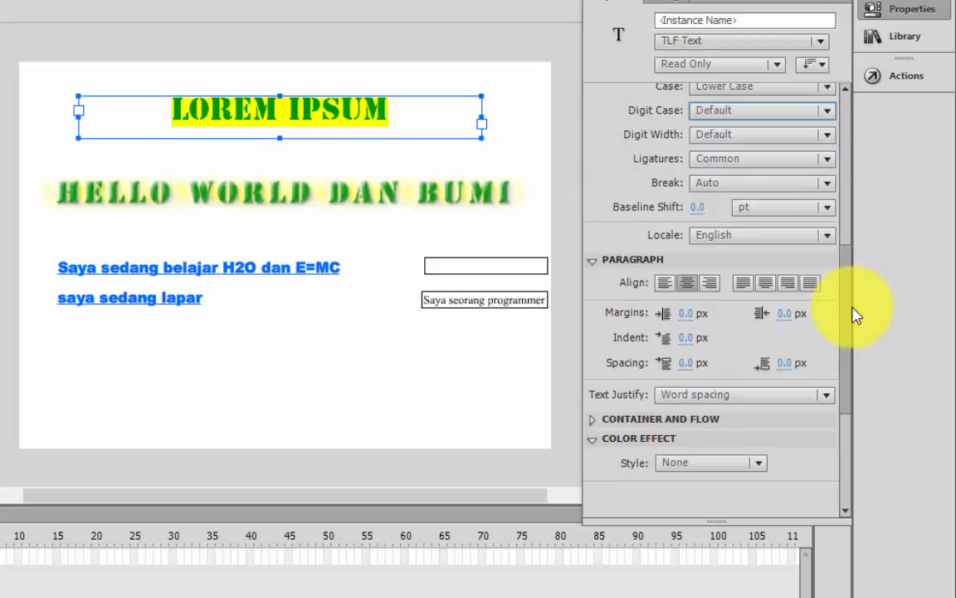
click(786, 284)
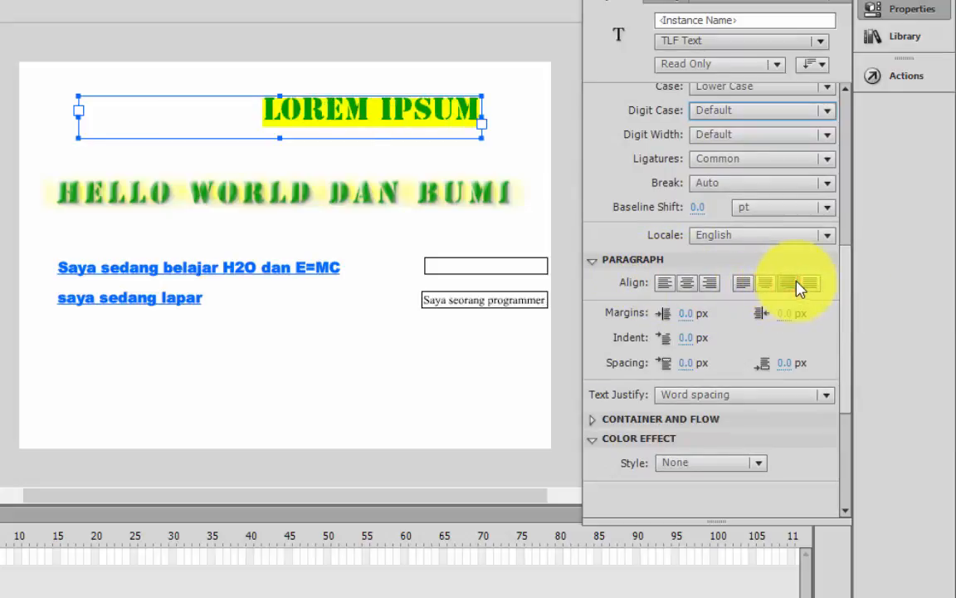
click(765, 283)
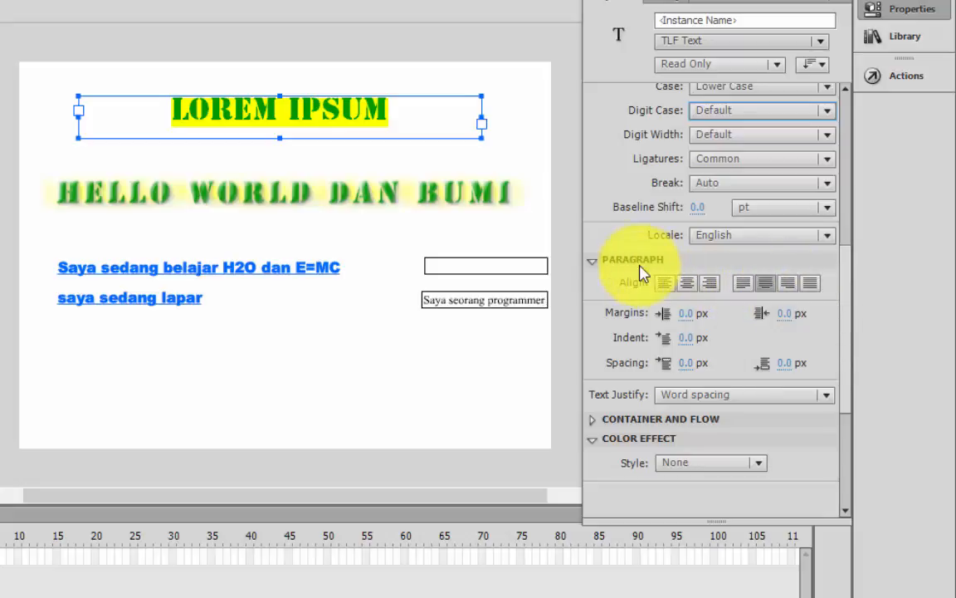
Examine the Text Justify options and the Container and Flow settings, including the Behavior choices, for the "LOREM IPSUM" text
drag(847, 309, 853, 370)
scroll(790, 332, down, 3)
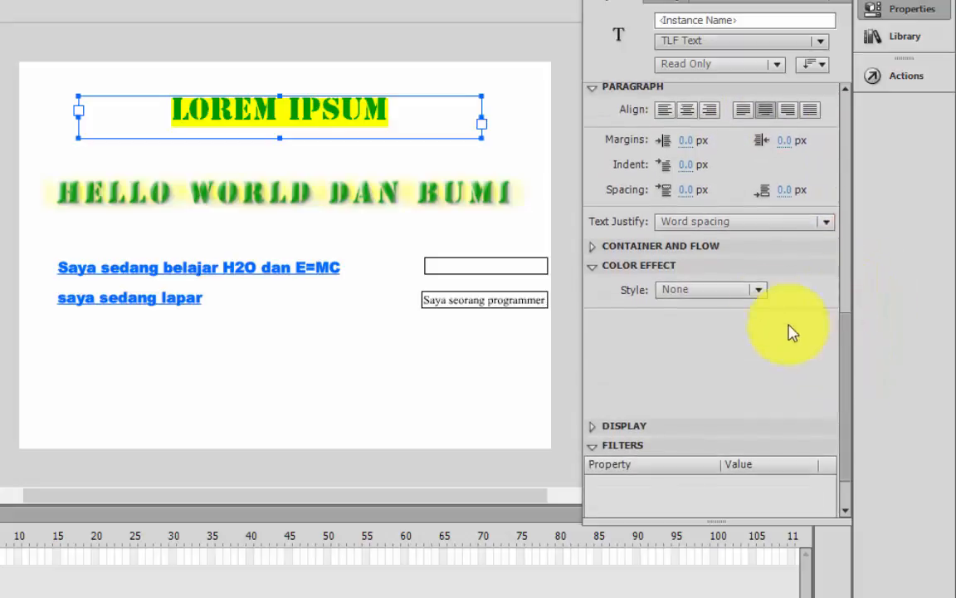
click(702, 222)
click(703, 221)
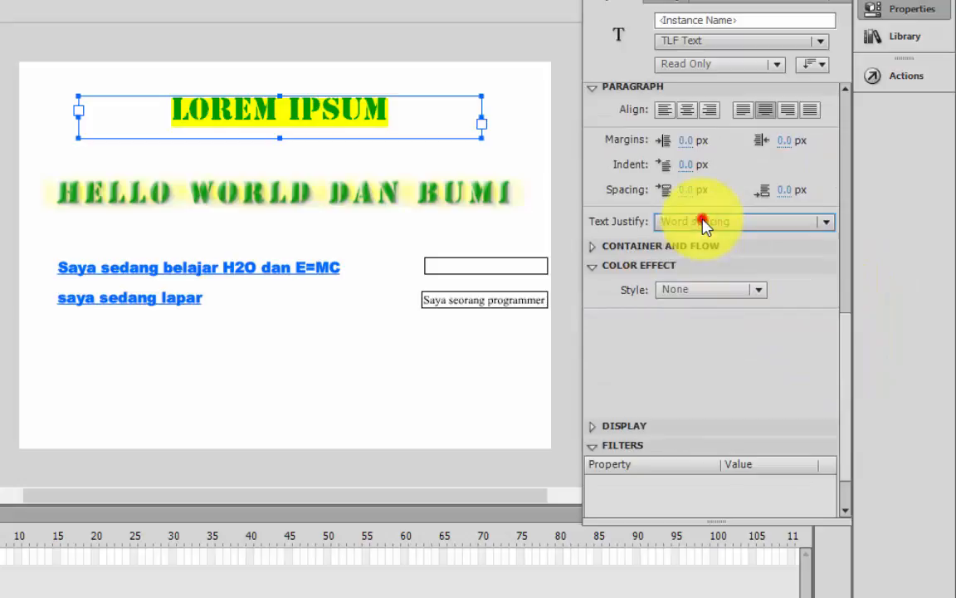
click(591, 246)
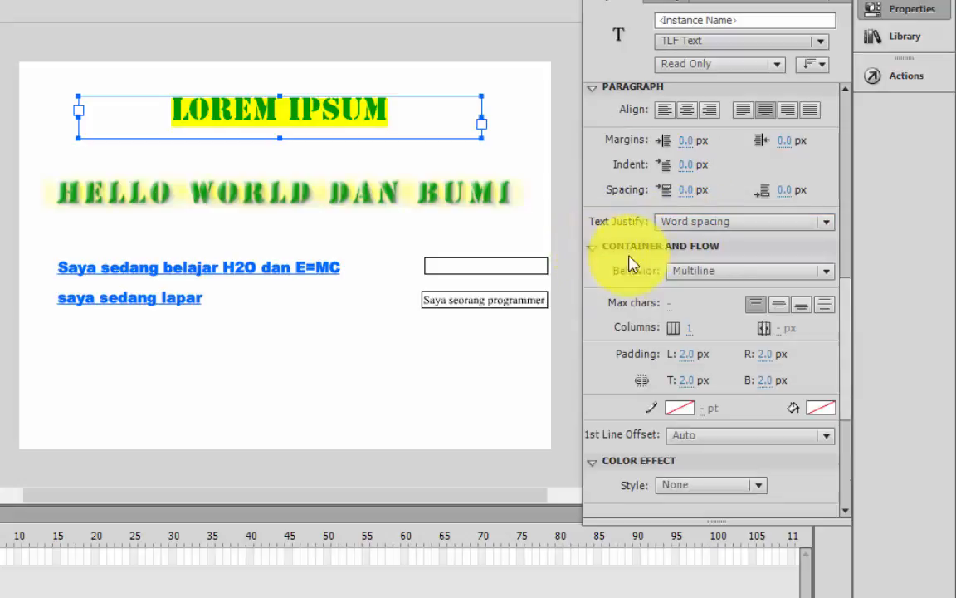
click(699, 269)
click(725, 271)
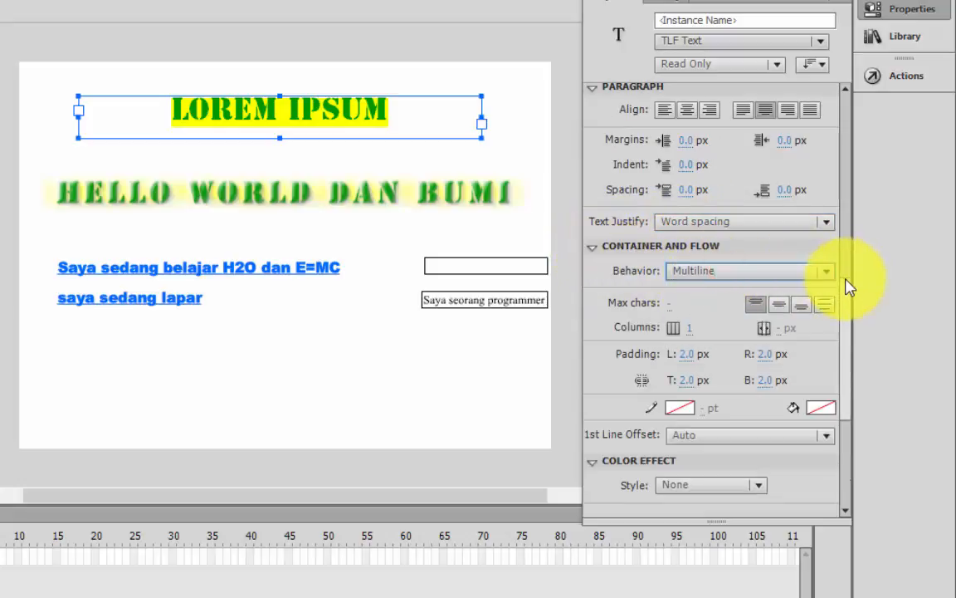
Apply an Alpha color effect of 28% to the "LOREM IPSUM" text
drag(844, 295, 852, 375)
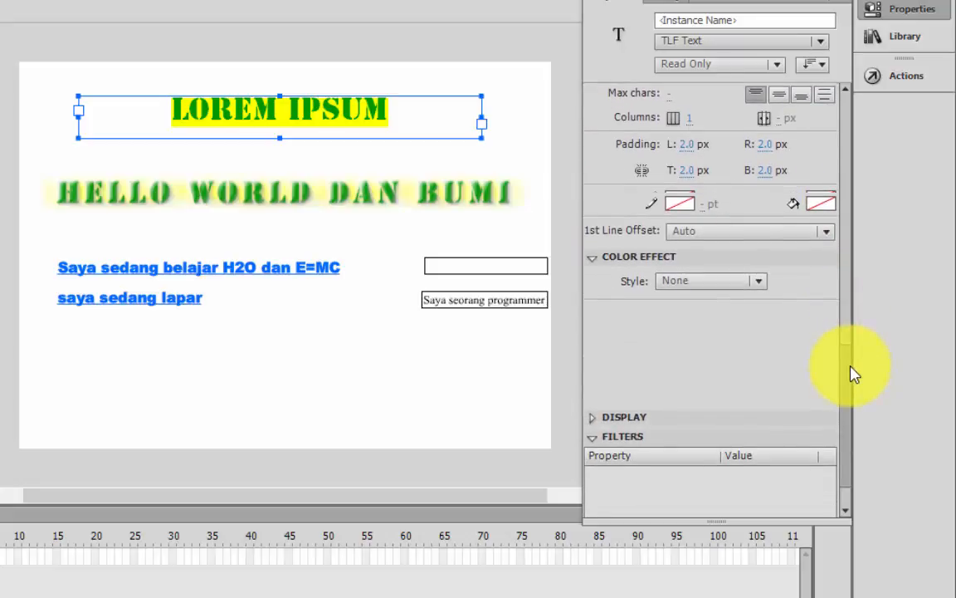
click(683, 276)
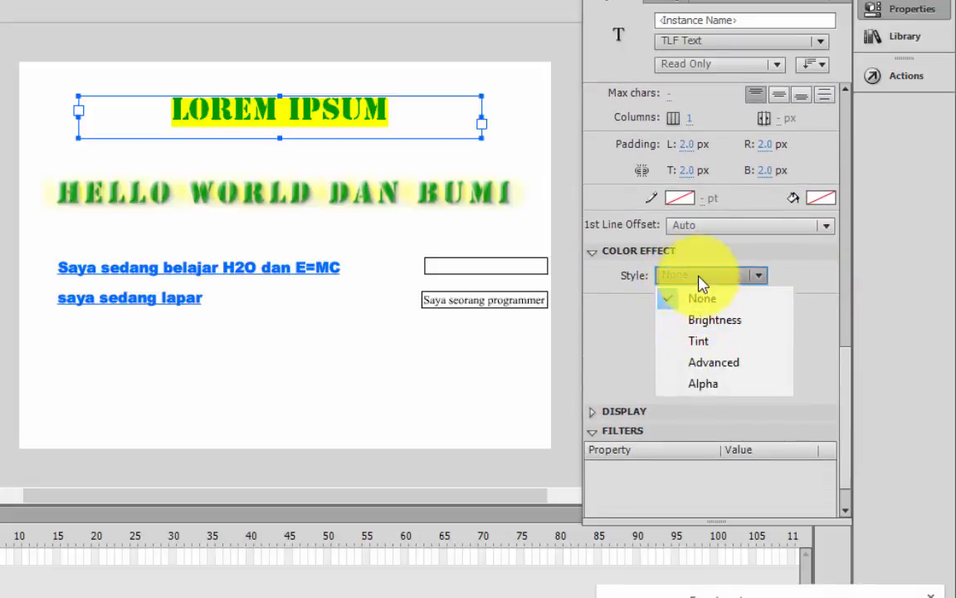
click(702, 383)
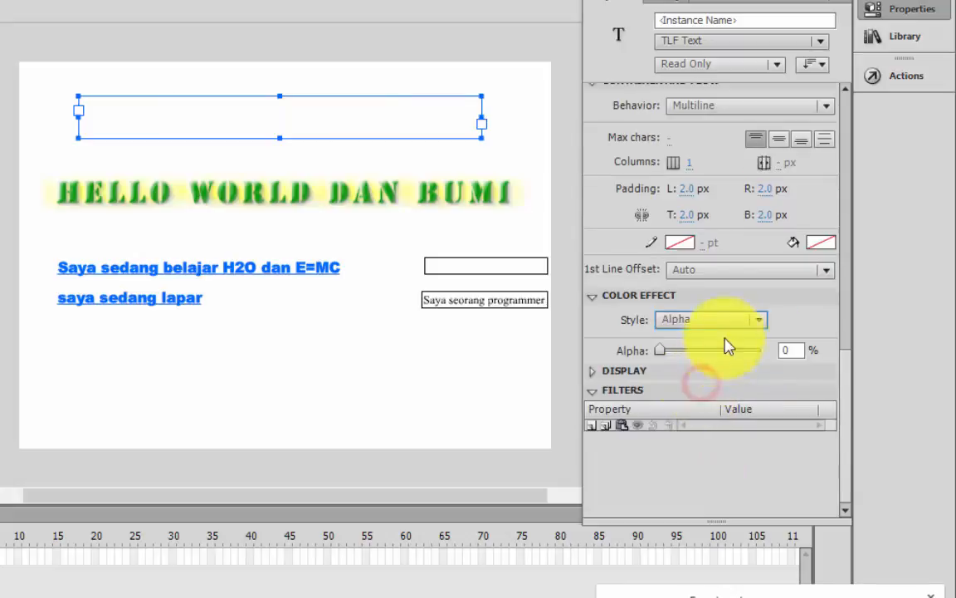
drag(660, 350, 687, 358)
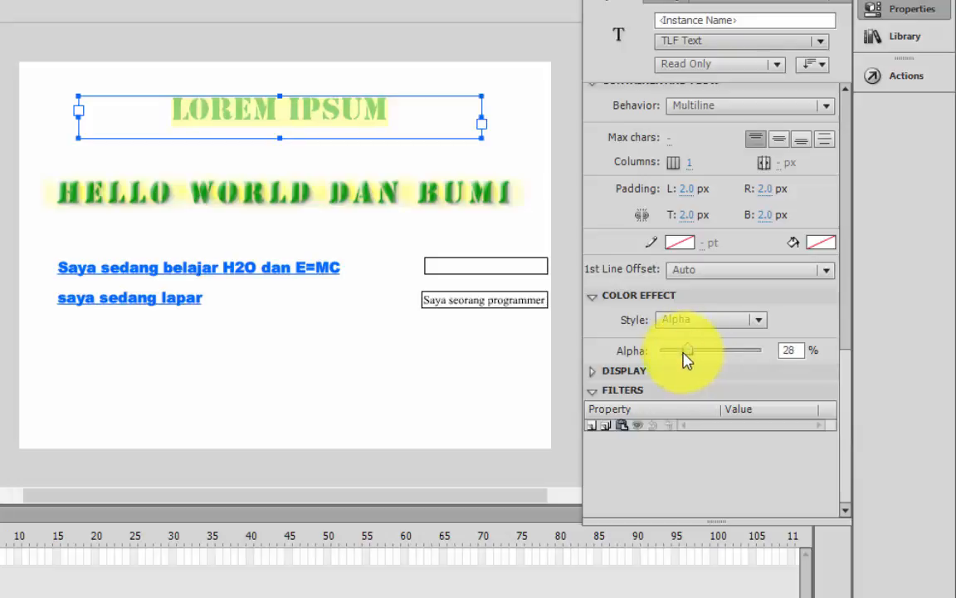
click(595, 371)
drag(846, 358, 876, 71)
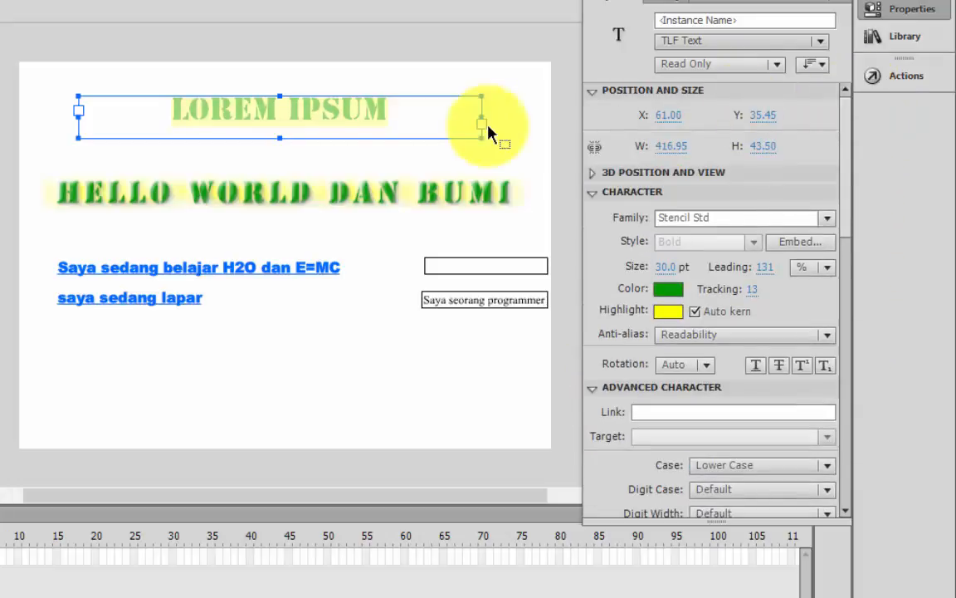
Reposition the "LOREM IPSUM" text slightly to the right and down above the green heading, and deselect it
click(928, 17)
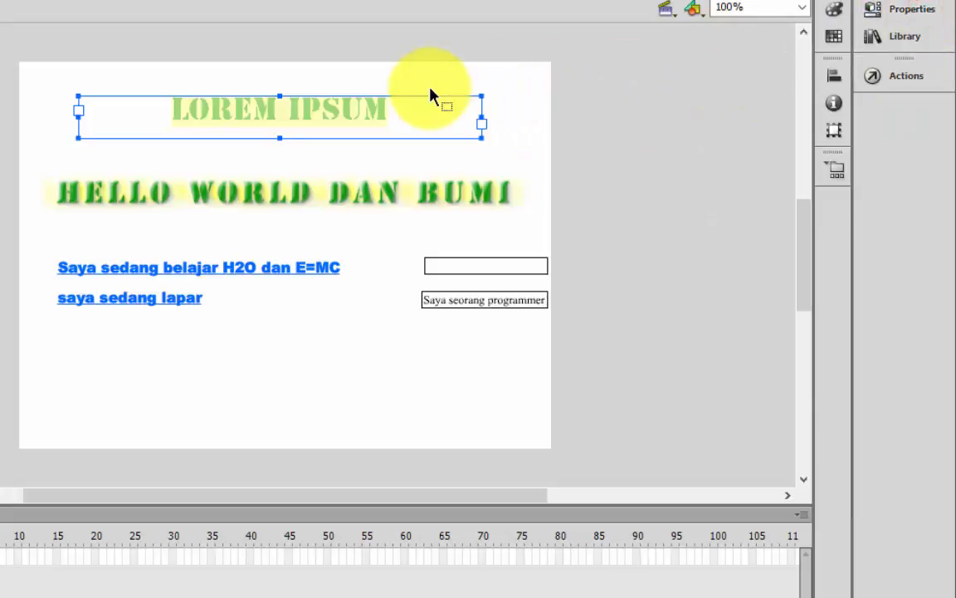
drag(321, 119, 324, 107)
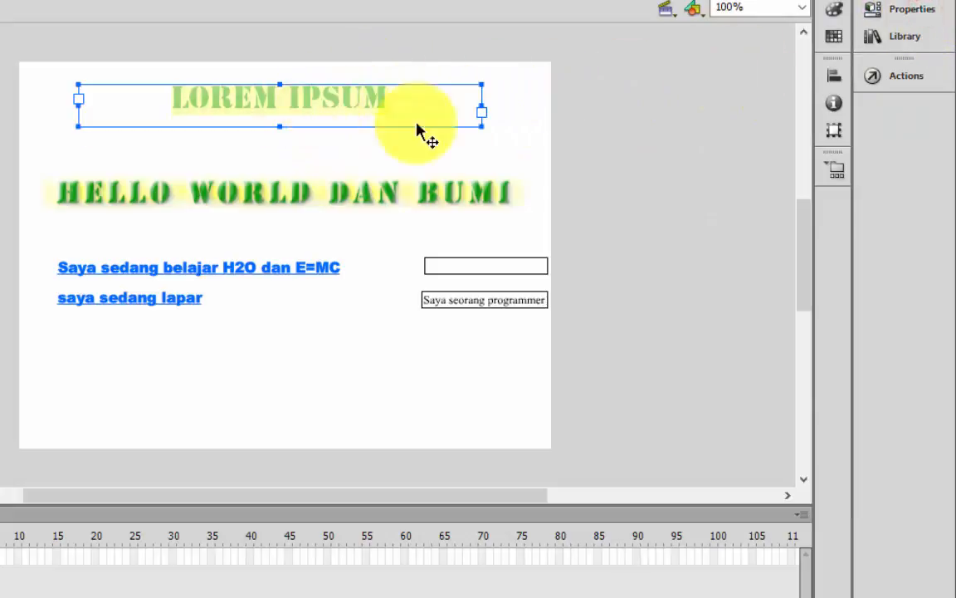
click(534, 155)
drag(351, 102, 367, 118)
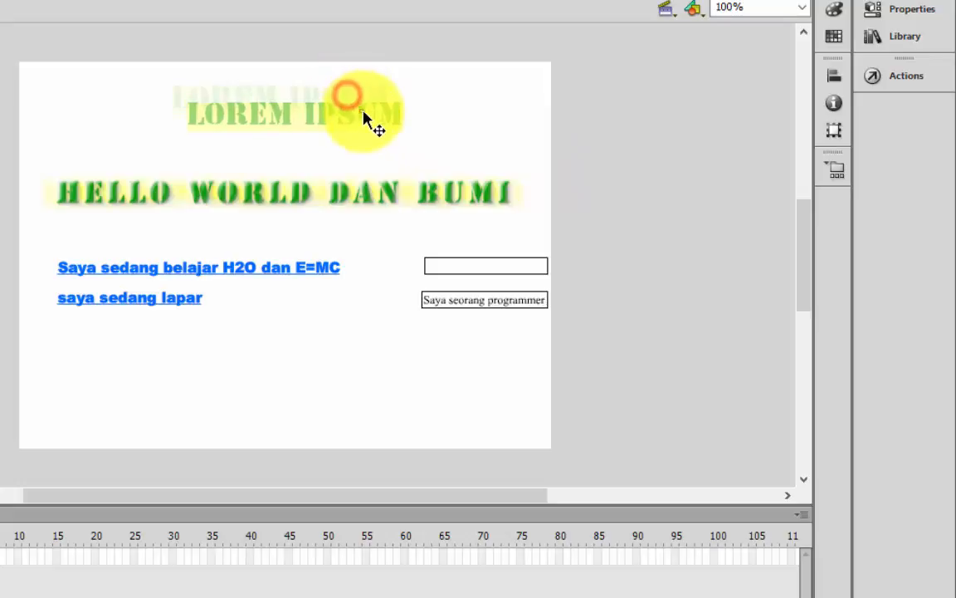
click(370, 336)
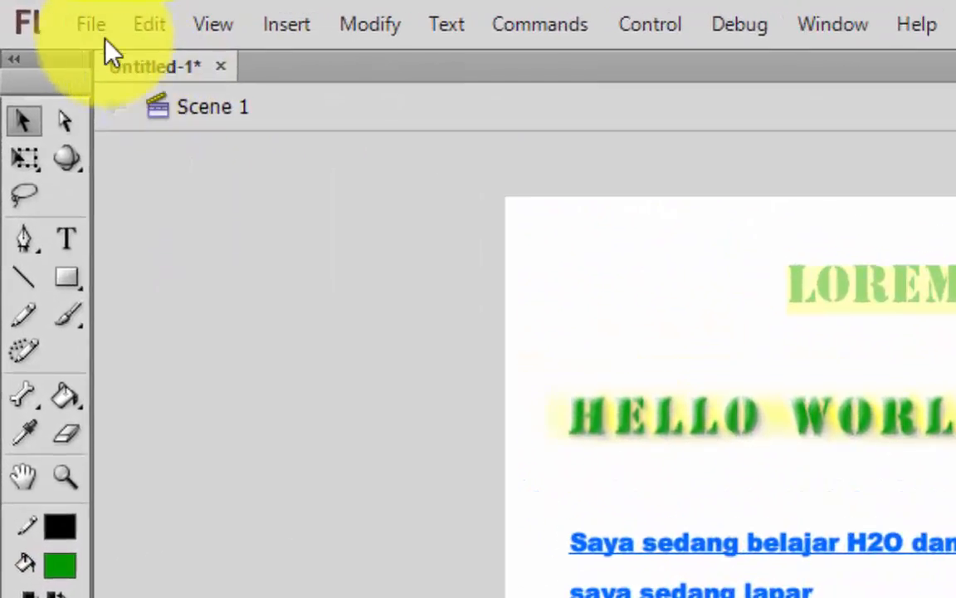
Start saving the document and create and open a new folder named "belajar" inside the Flash Designer folder
click(93, 25)
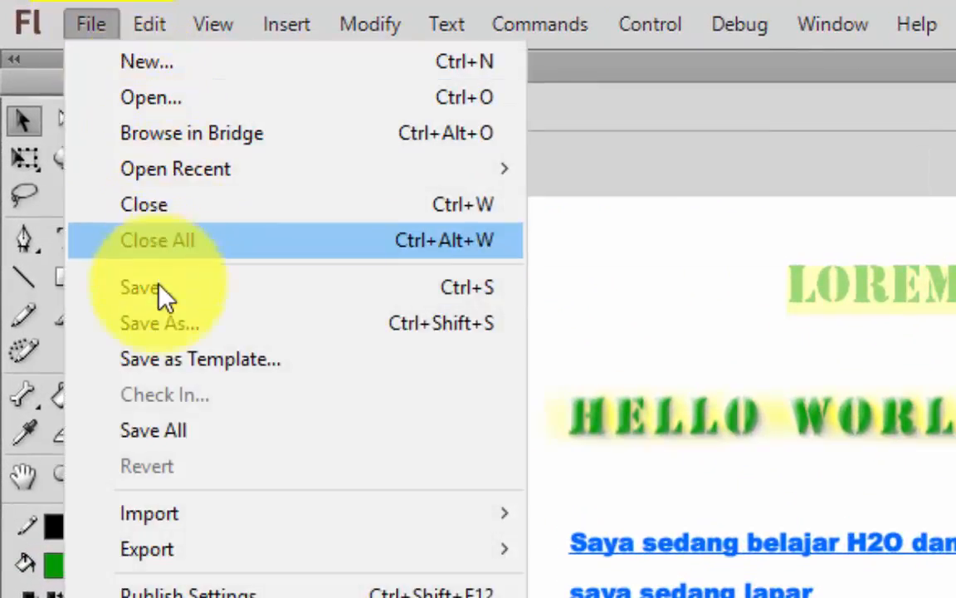
click(162, 299)
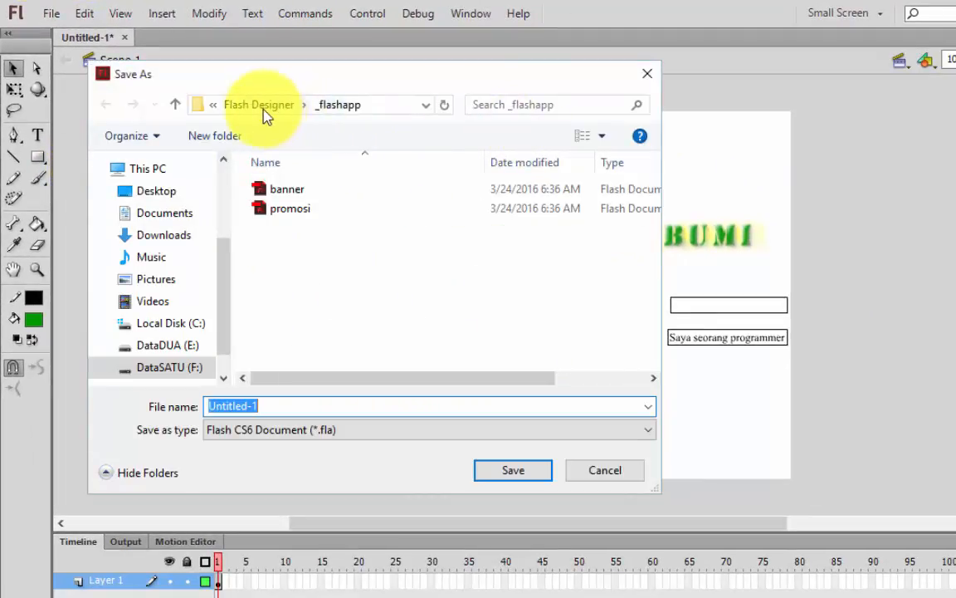
click(264, 108)
scroll(614, 322, down, 2)
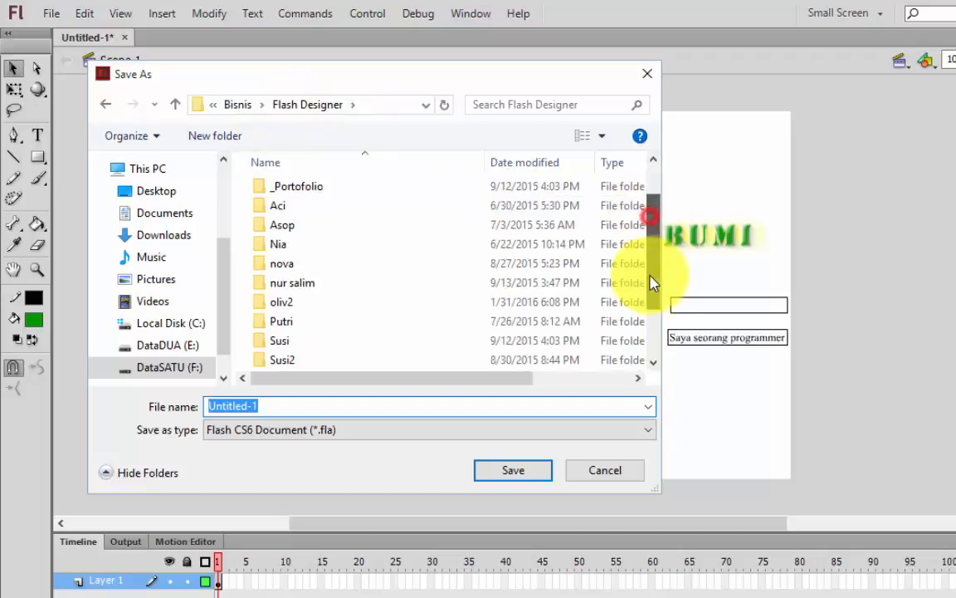
click(215, 135)
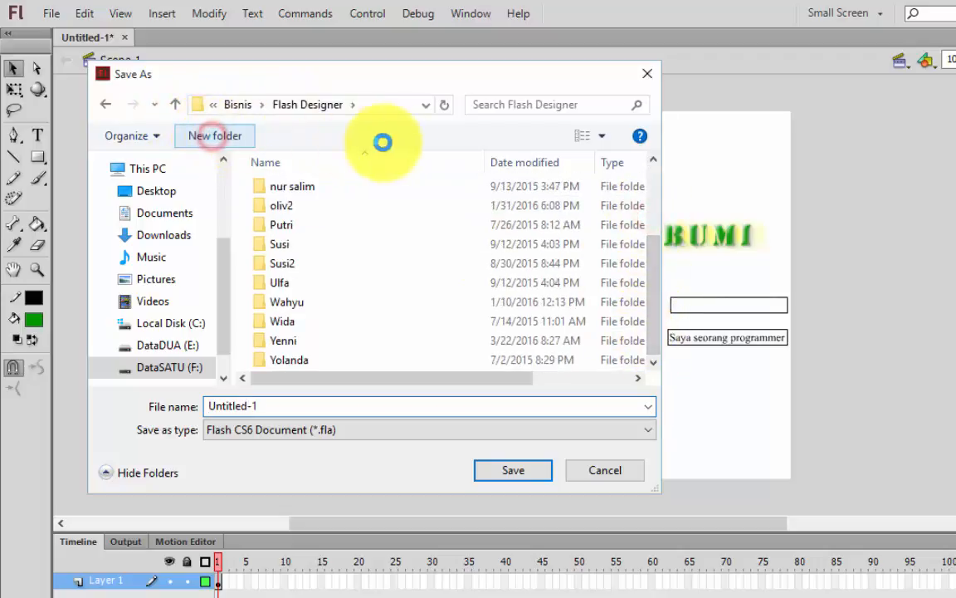
text(belajar)
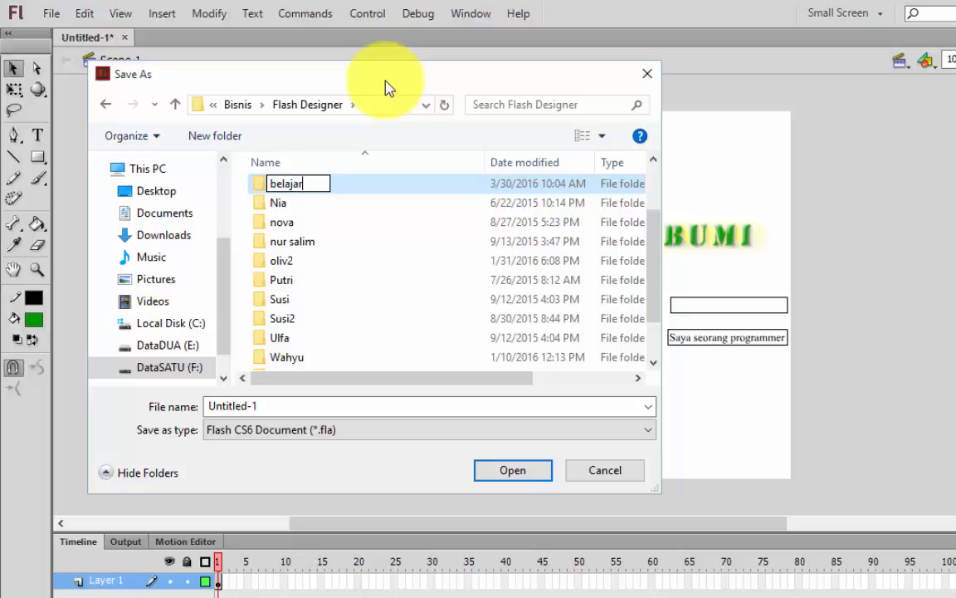
key(Return)
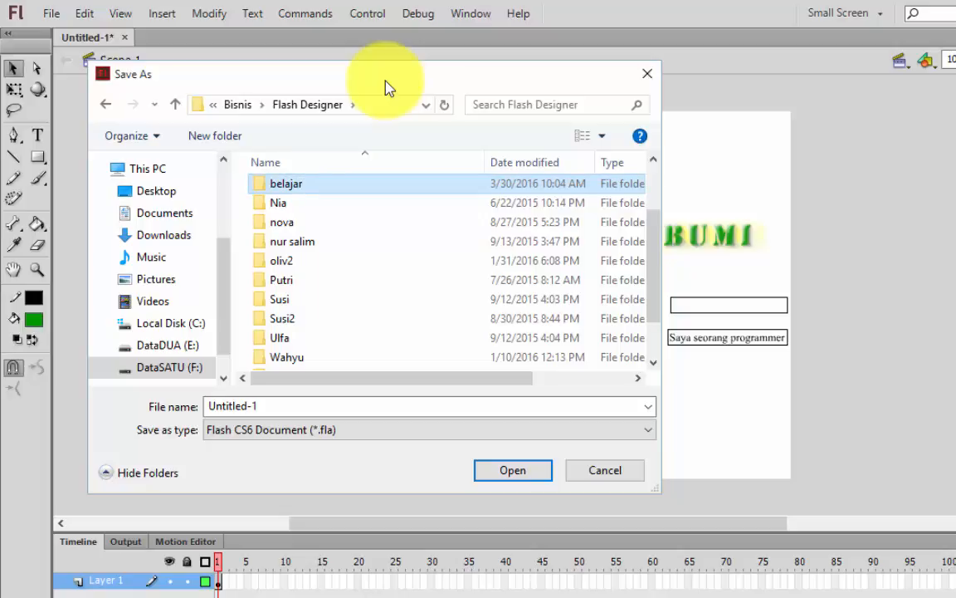
key(Return)
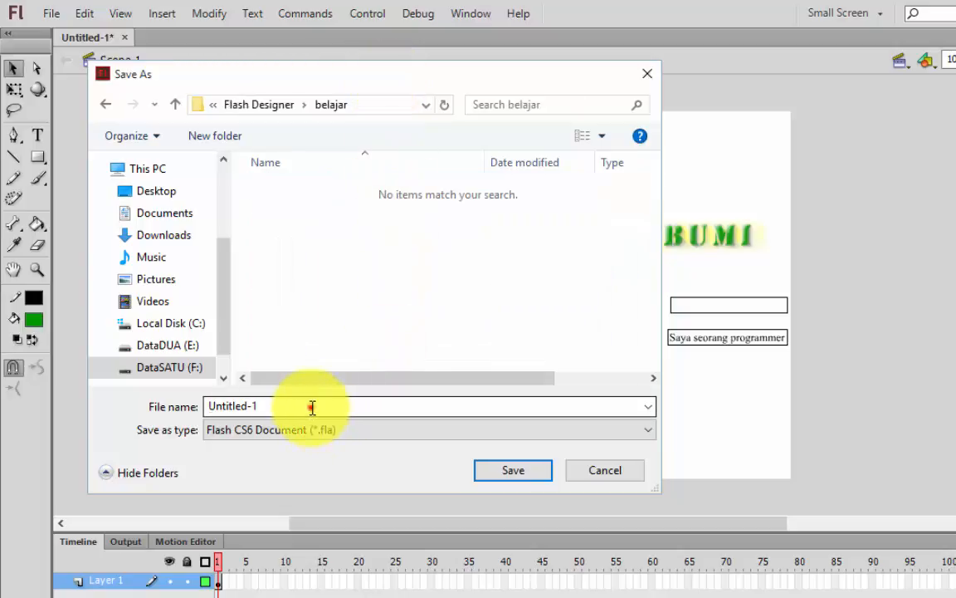
Save the document as "text" in the "belajar" folder in Flash CS6 Document format
double_click(312, 407)
text(text)
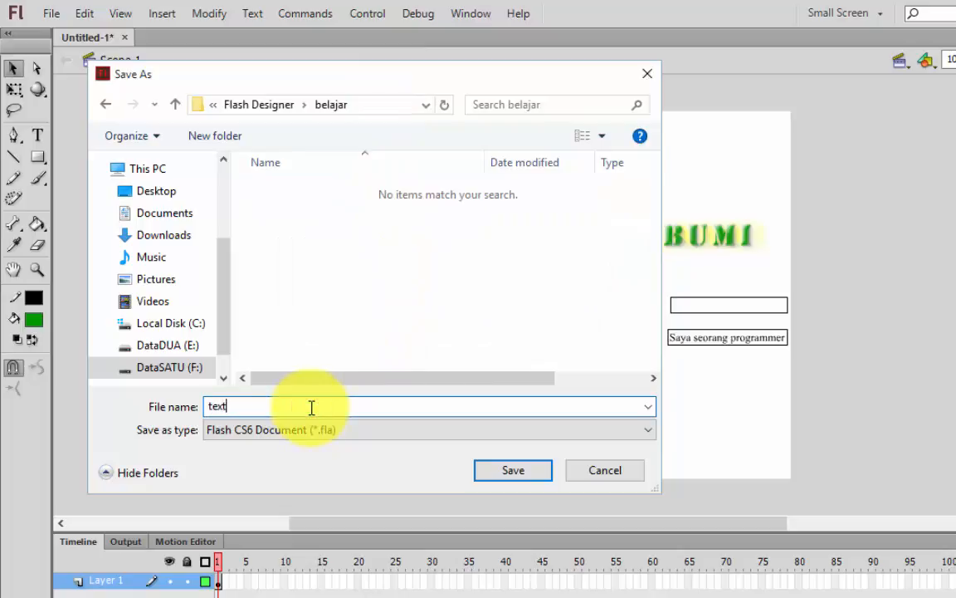
click(498, 471)
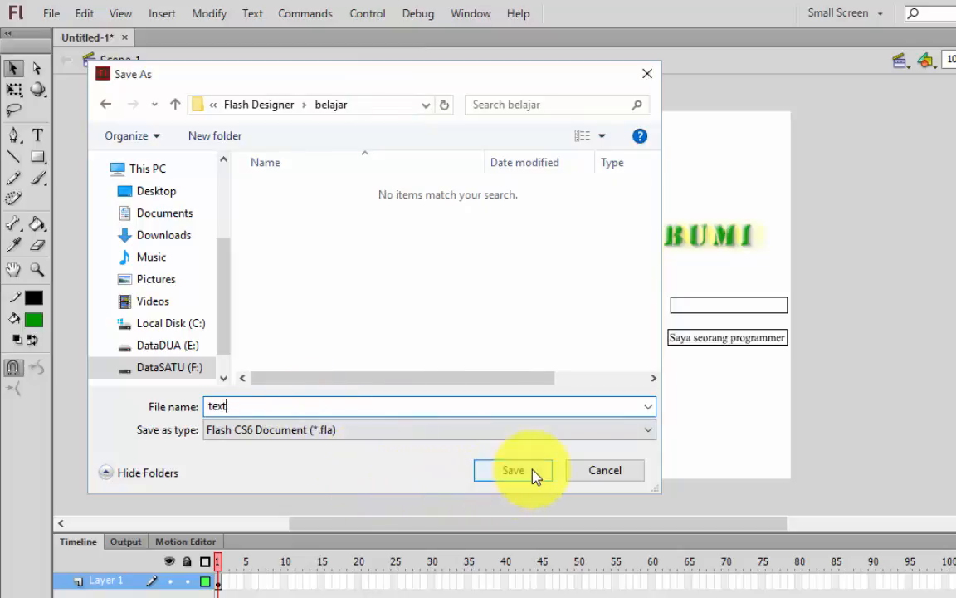